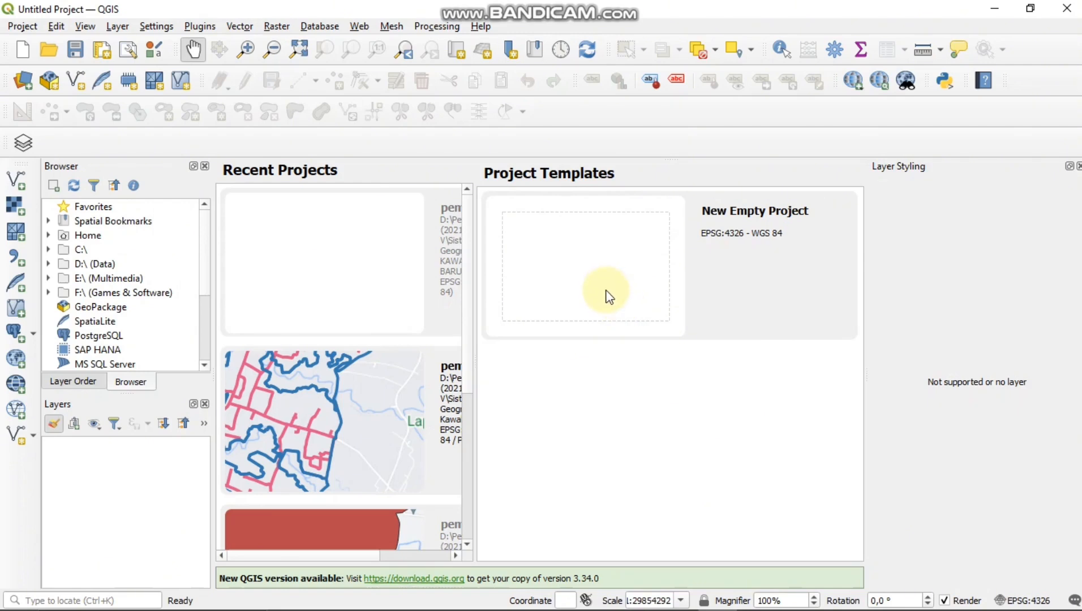
# Create a new empty project and add the Google Road basemap from QuickMapServices
pyautogui.doubleClick(599, 246)
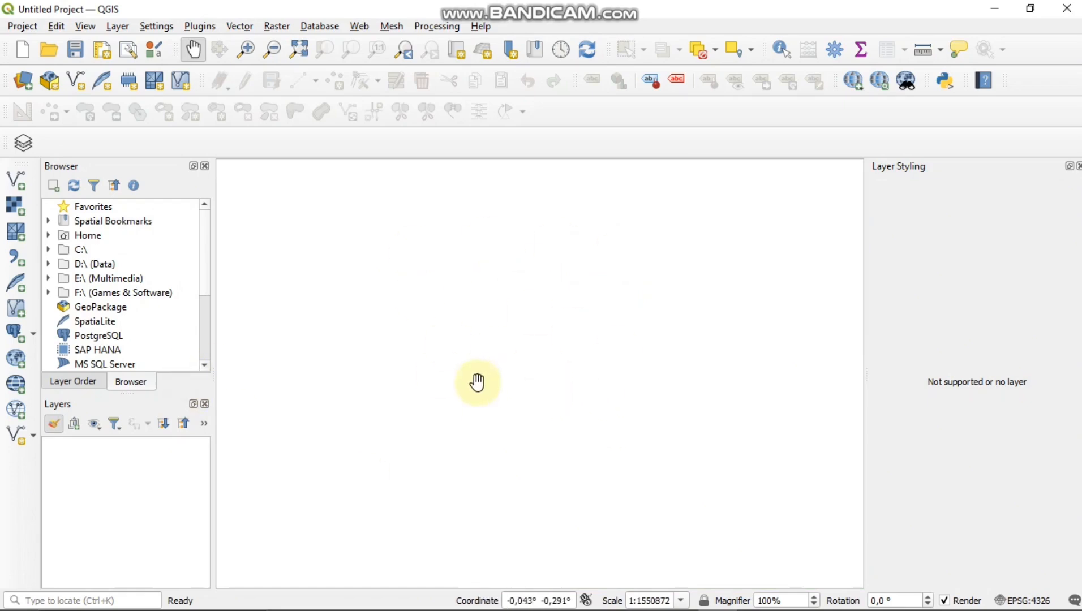
pyautogui.click(359, 26)
pyautogui.moveTo(508, 82)
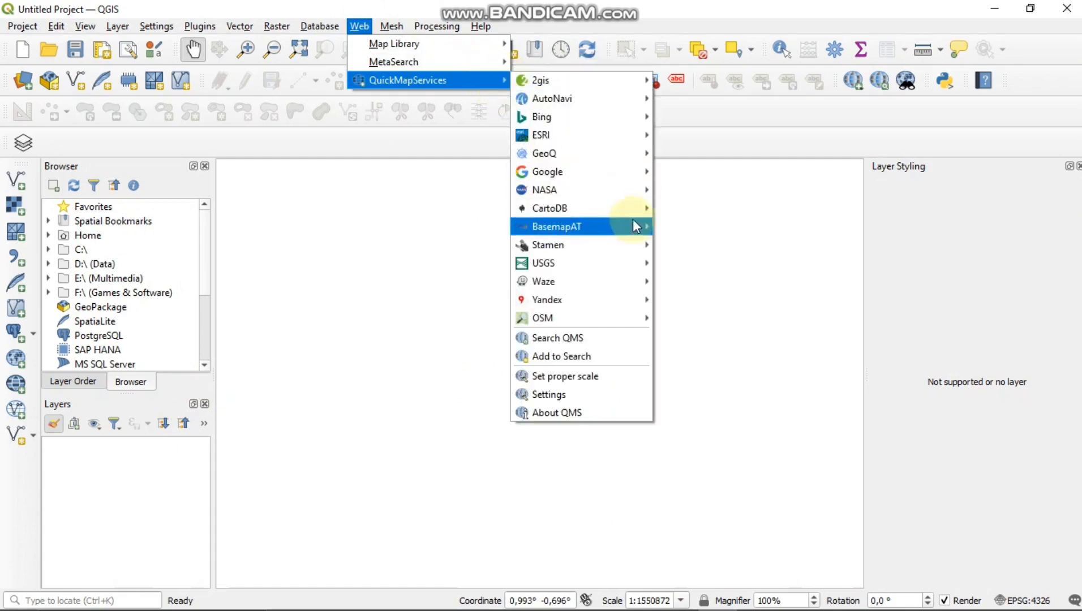
pyautogui.moveTo(654, 170)
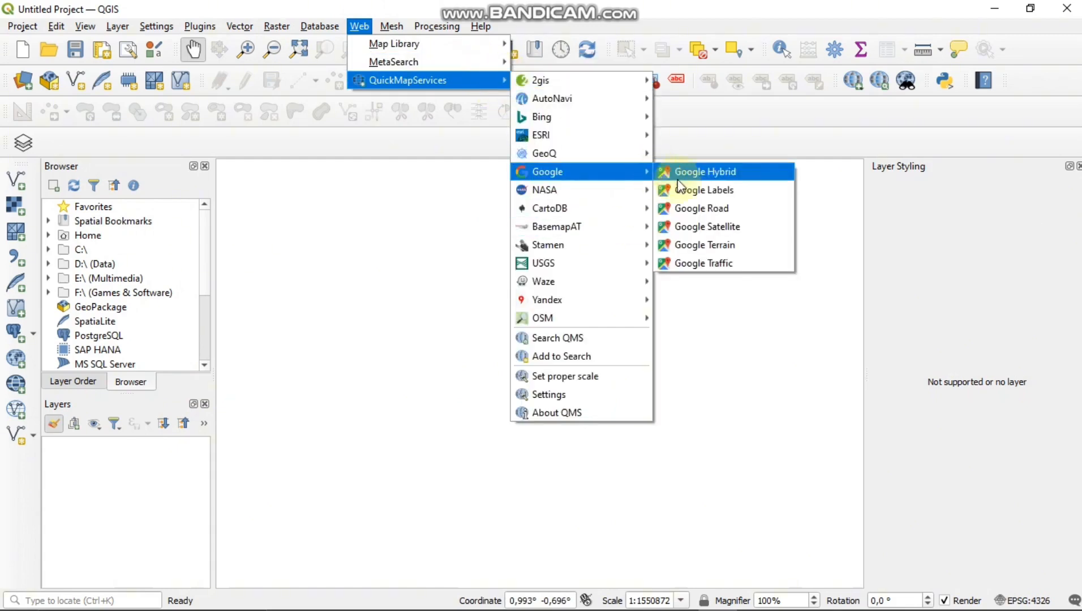
pyautogui.click(724, 214)
pyautogui.doubleClick(534, 380)
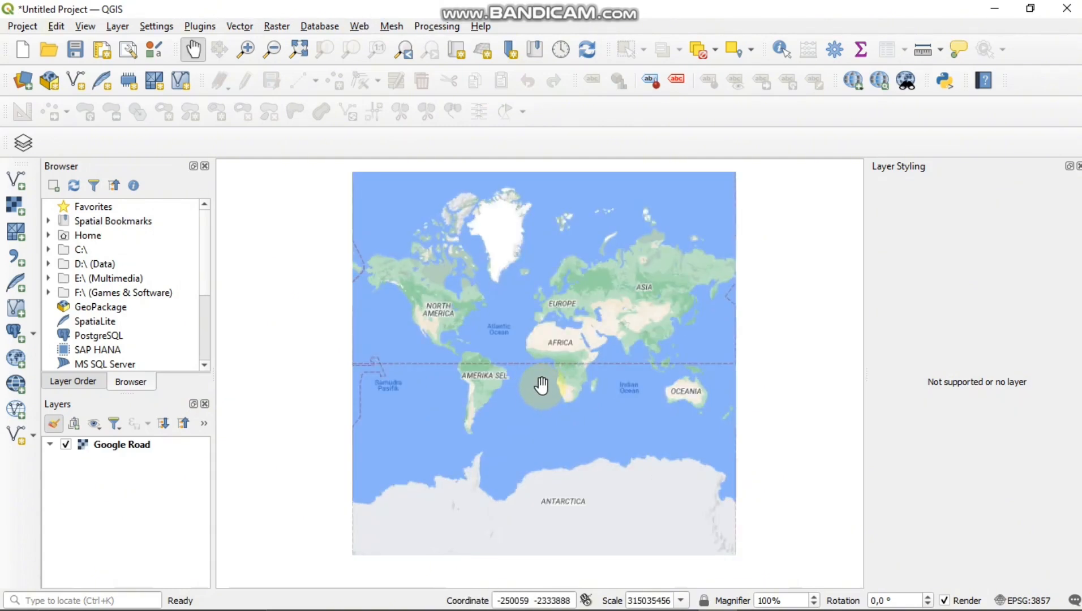
pyautogui.scroll(2, 580, 341)
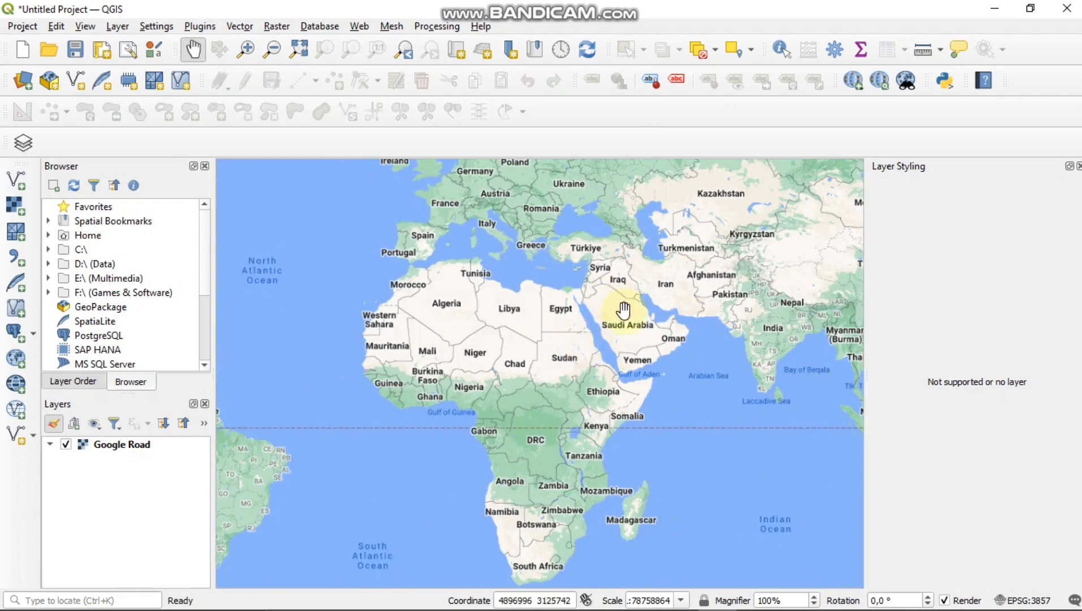
pyautogui.moveTo(623, 307); pyautogui.dragTo(526, 374)
pyautogui.scroll(-2, 599, 320)
pyautogui.scroll(1, 588, 331)
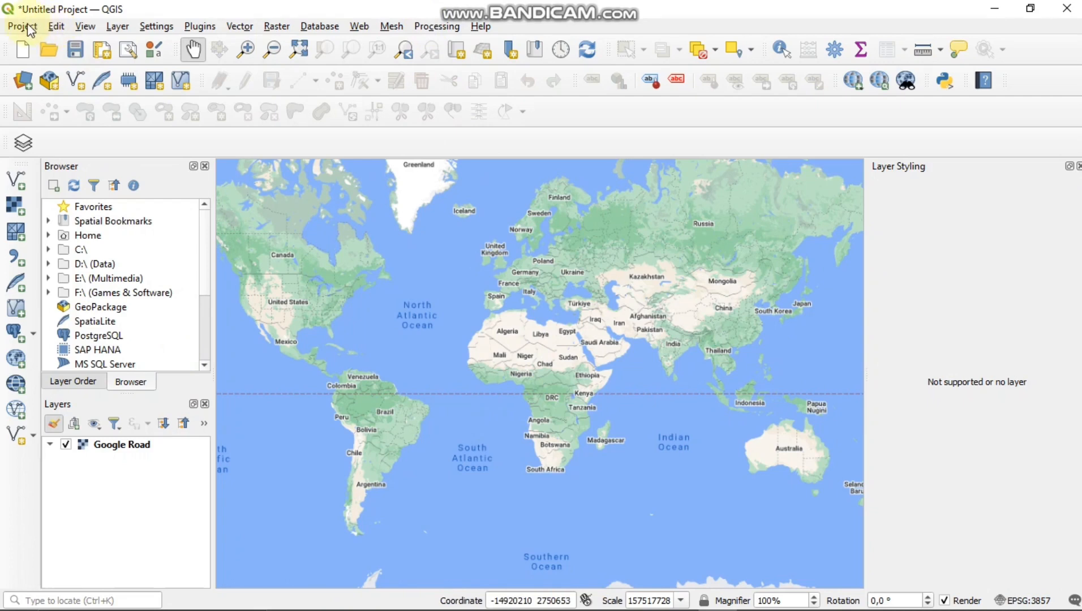
# Start adding a vector layer from file and browse to the JEPARA folder inside Proyek GIS, UTS SIG, KAB. JEPARA
pyautogui.click(118, 27)
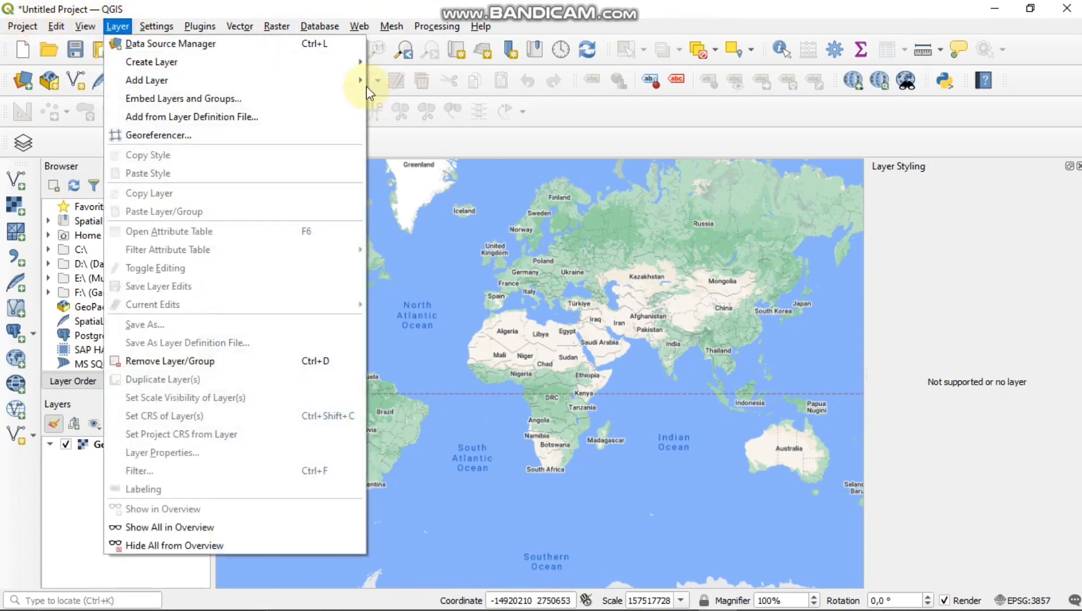
pyautogui.moveTo(356, 80)
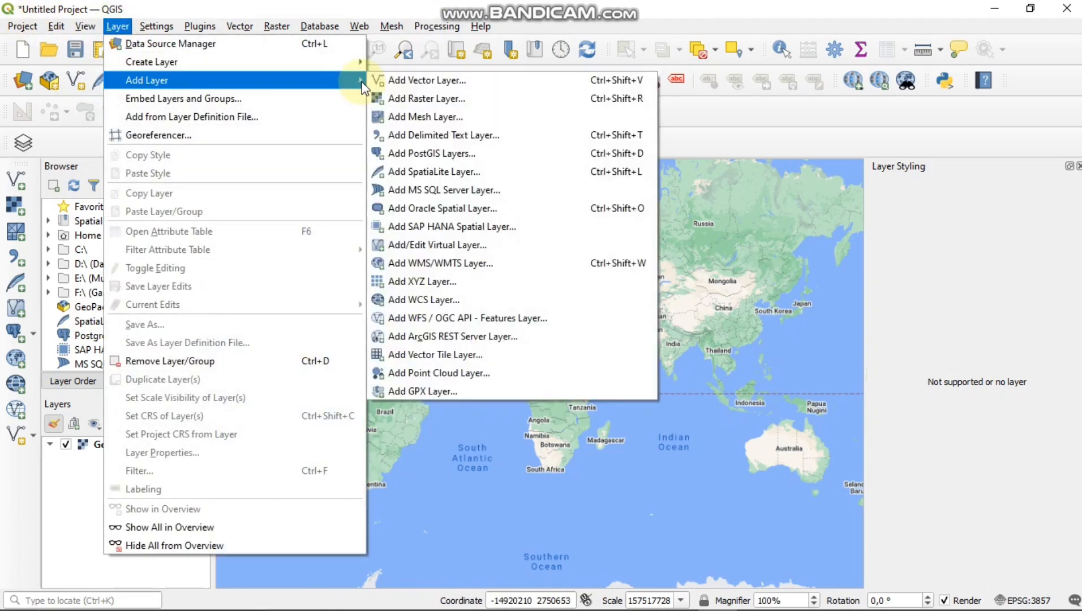
pyautogui.click(419, 85)
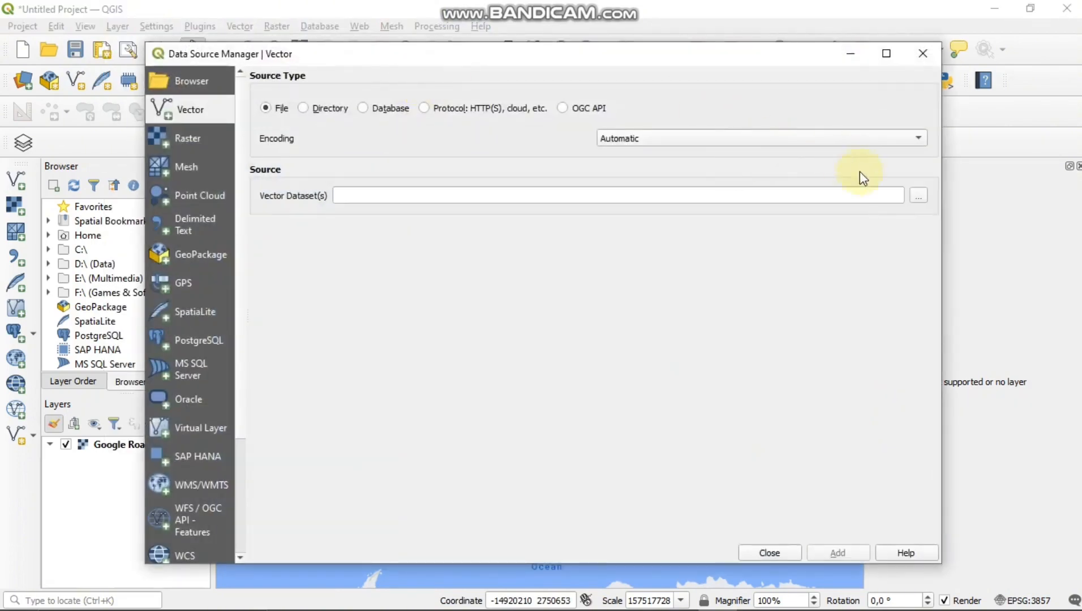
pyautogui.click(917, 197)
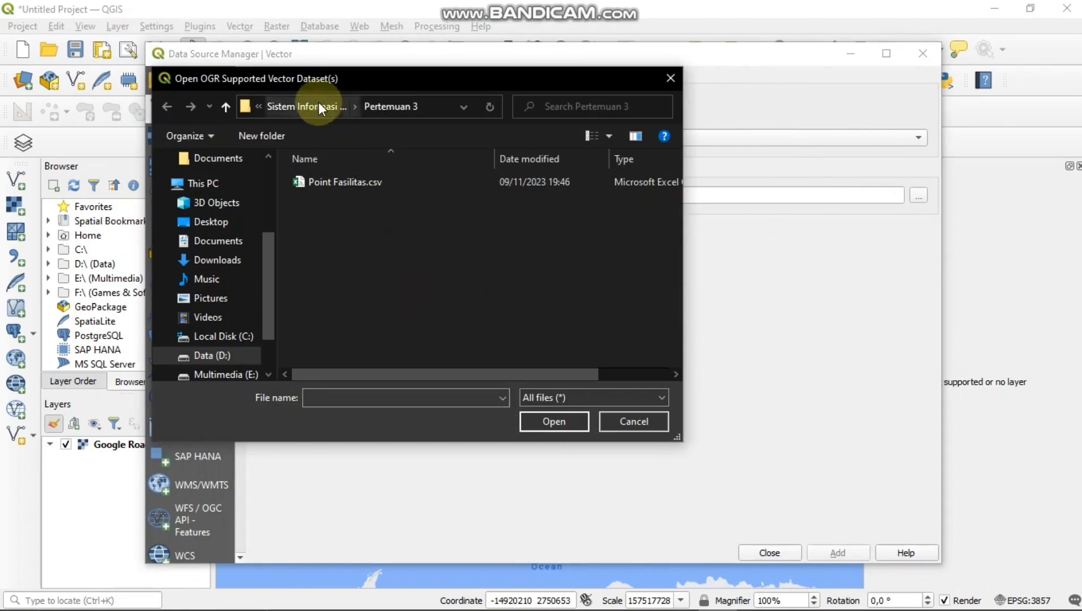
pyautogui.click(319, 106)
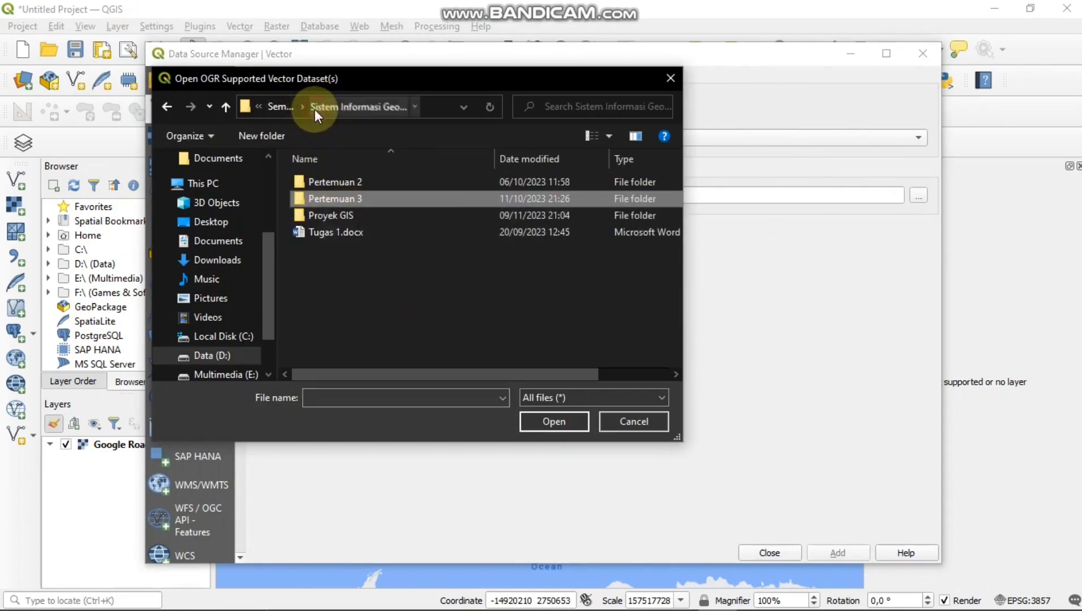
pyautogui.doubleClick(354, 217)
pyautogui.doubleClick(353, 217)
pyautogui.doubleClick(360, 182)
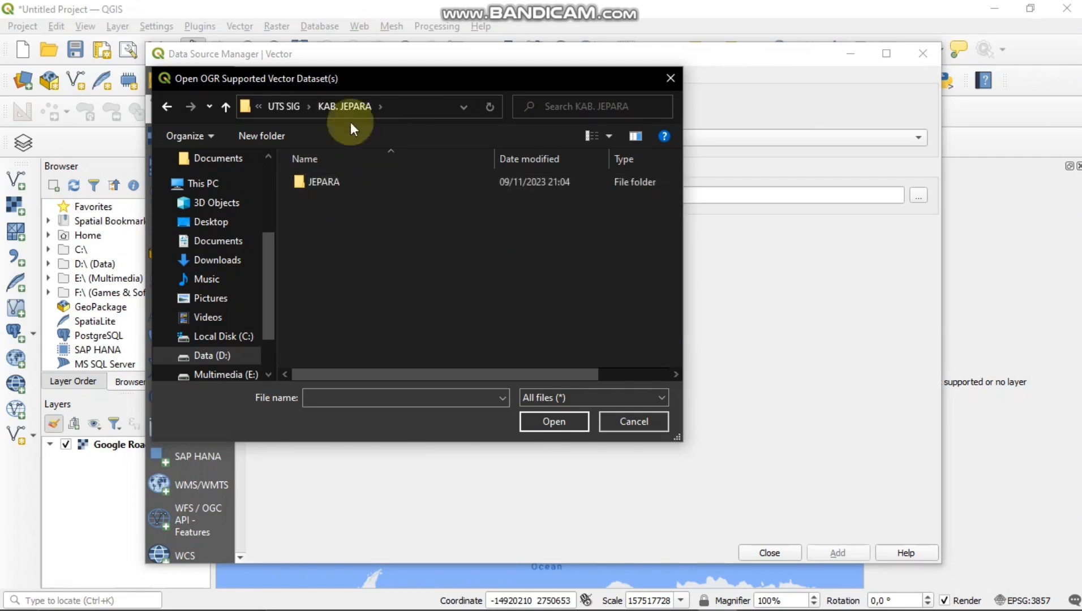
pyautogui.doubleClick(355, 183)
# Limit the file list to ESRI Shapefiles and add ADMINISTRASIDESA_AR_25K.shp to the map
pyautogui.click(574, 396)
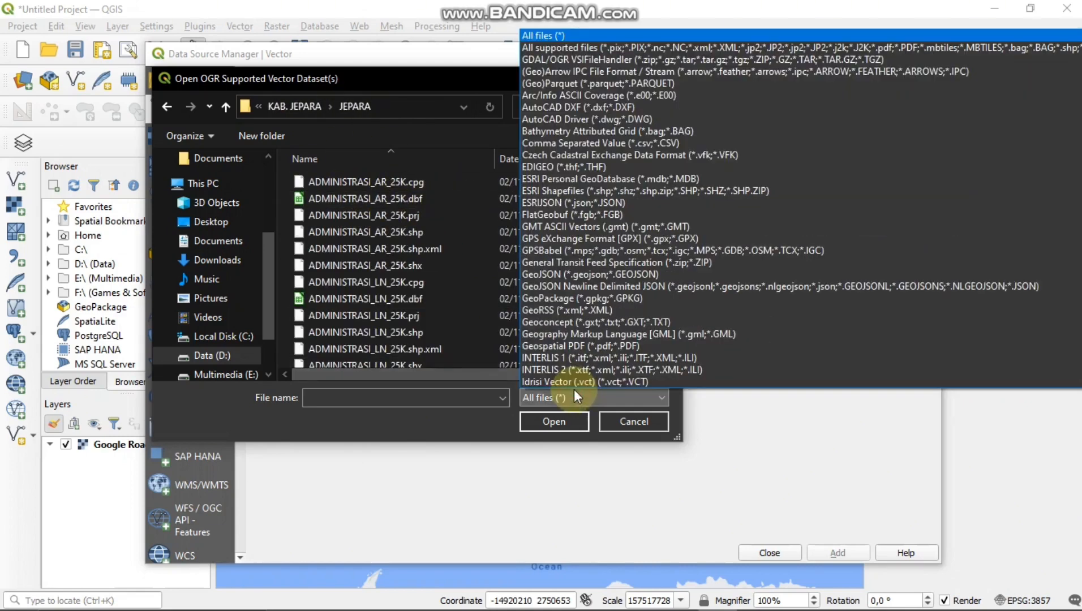
pyautogui.click(602, 179)
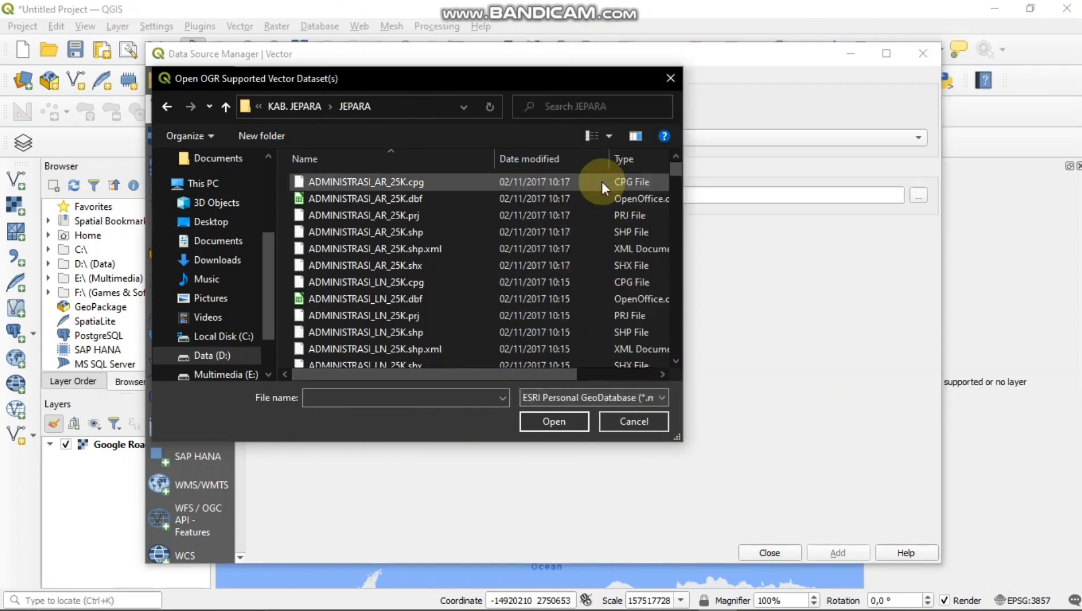
pyautogui.click(565, 400)
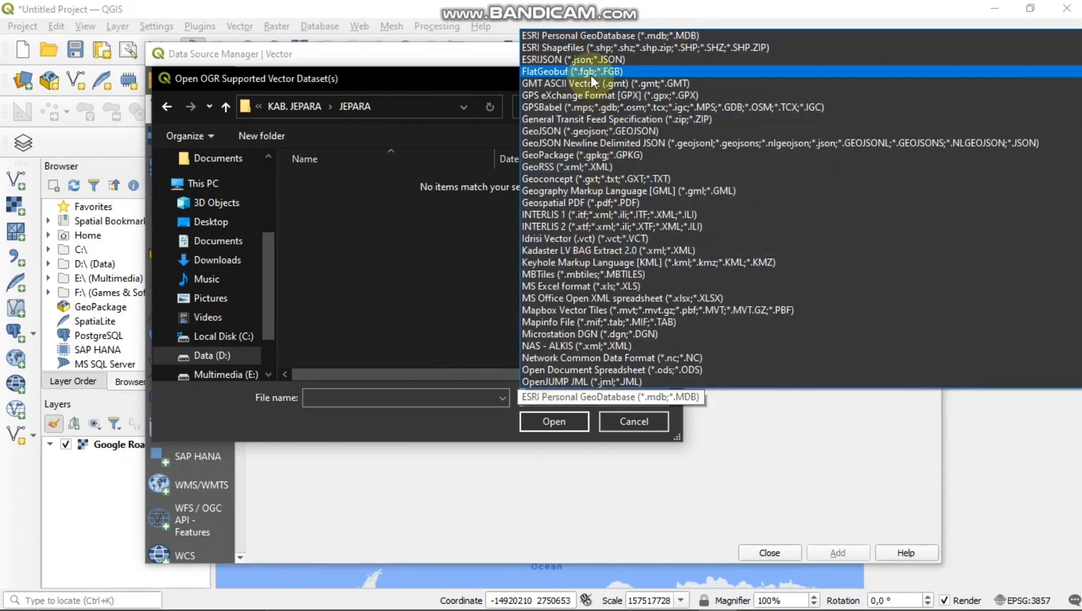
pyautogui.click(593, 48)
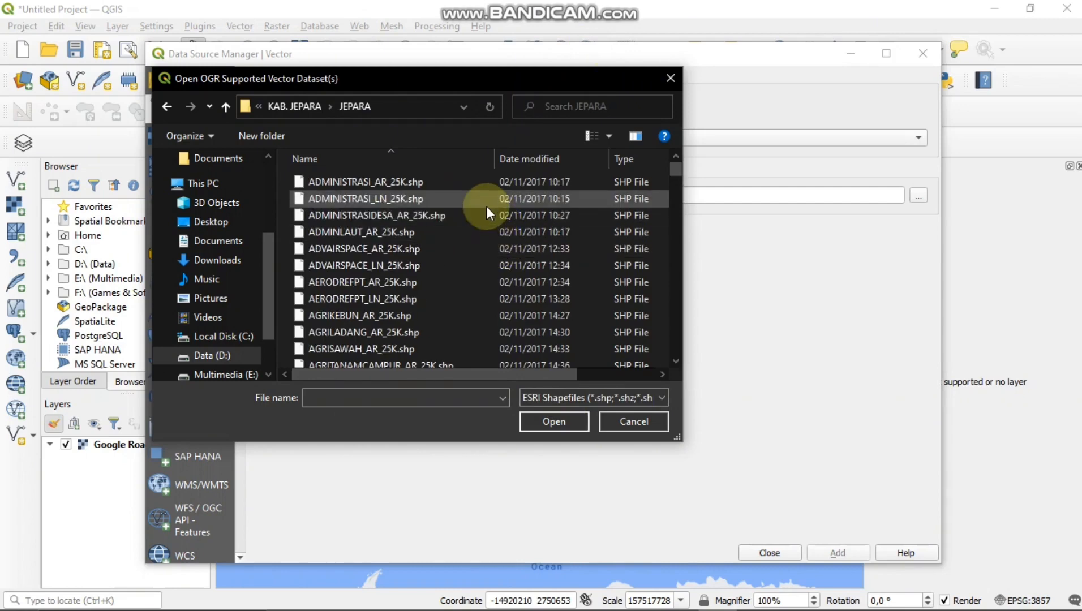
pyautogui.click(474, 215)
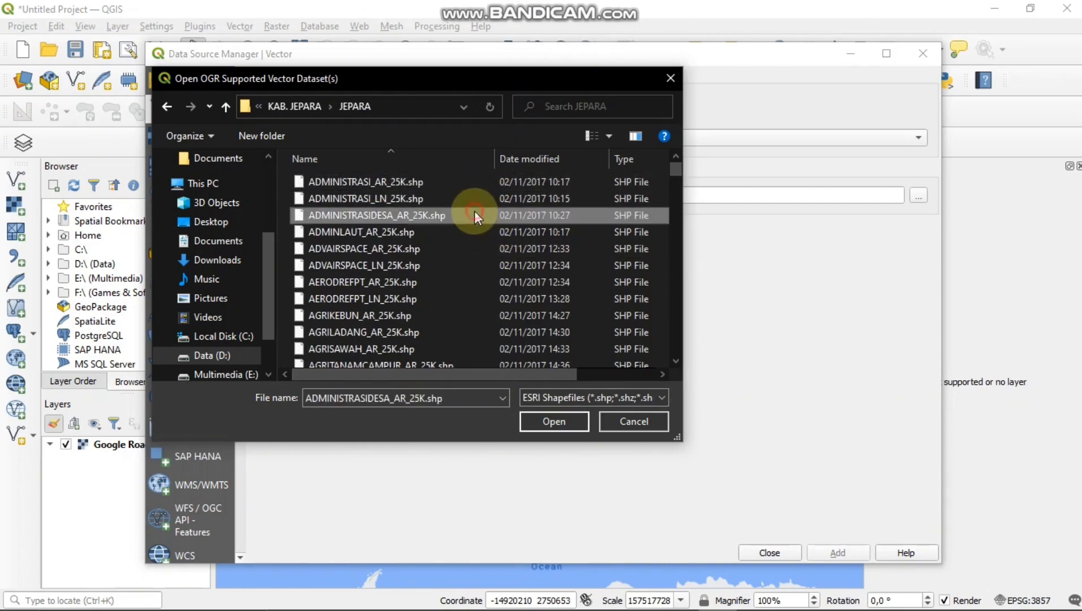
pyautogui.click(545, 421)
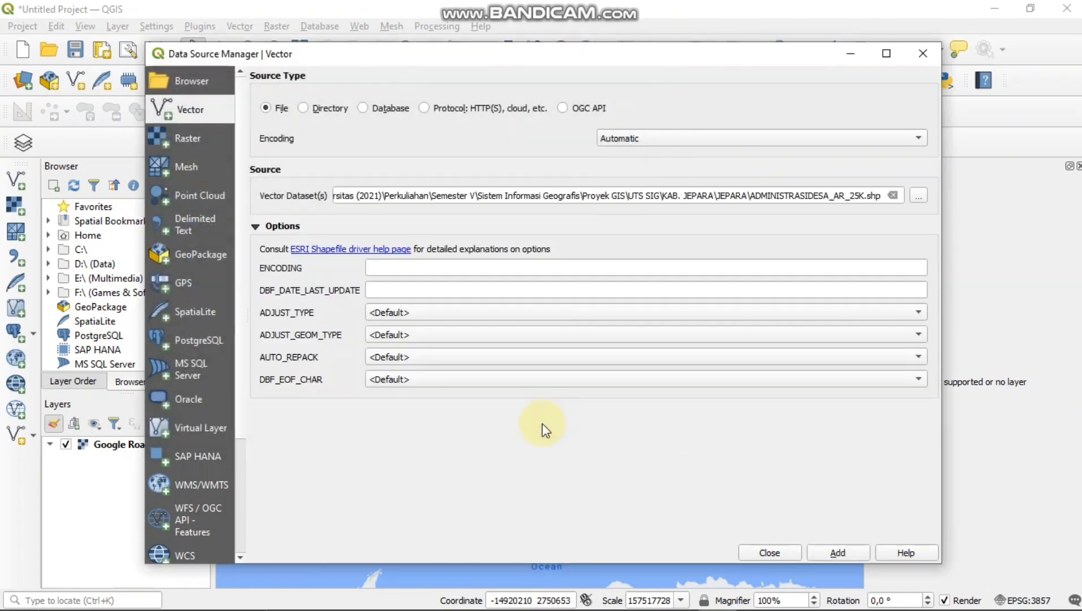
pyautogui.click(857, 554)
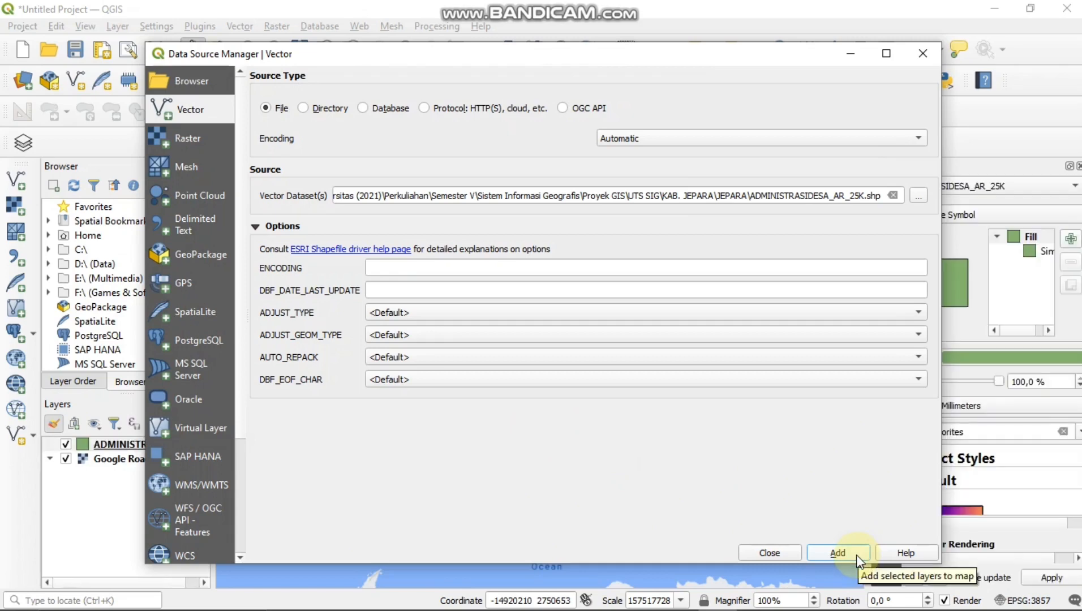
pyautogui.click(769, 553)
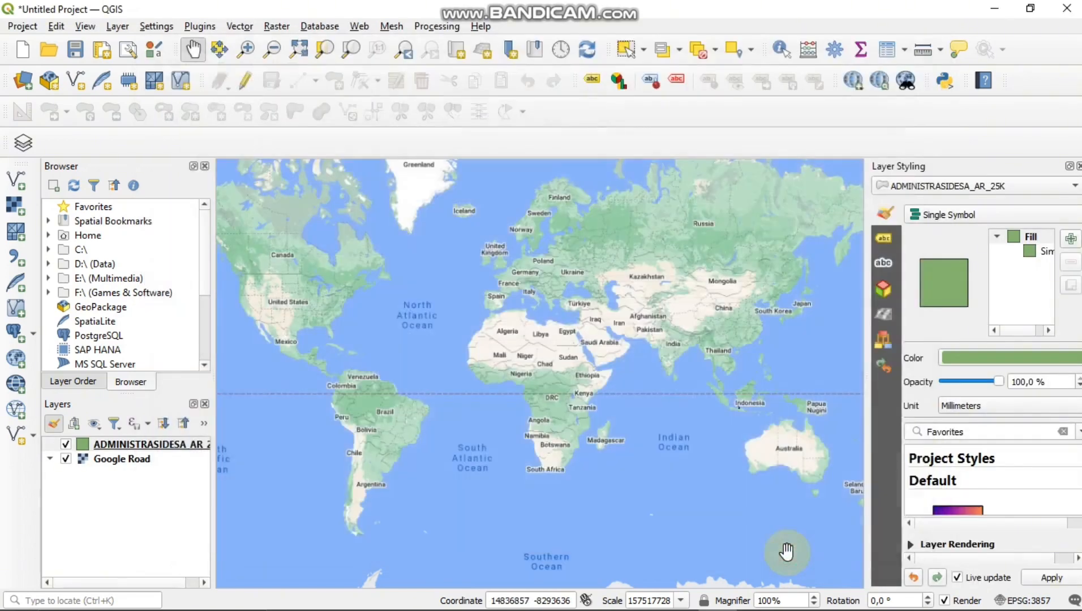
# Zoom the map to the full extent of the ADMINISTRASIDESA_AR_25K layer
pyautogui.click(66, 459)
pyautogui.click(66, 458)
pyautogui.rightClick(99, 443)
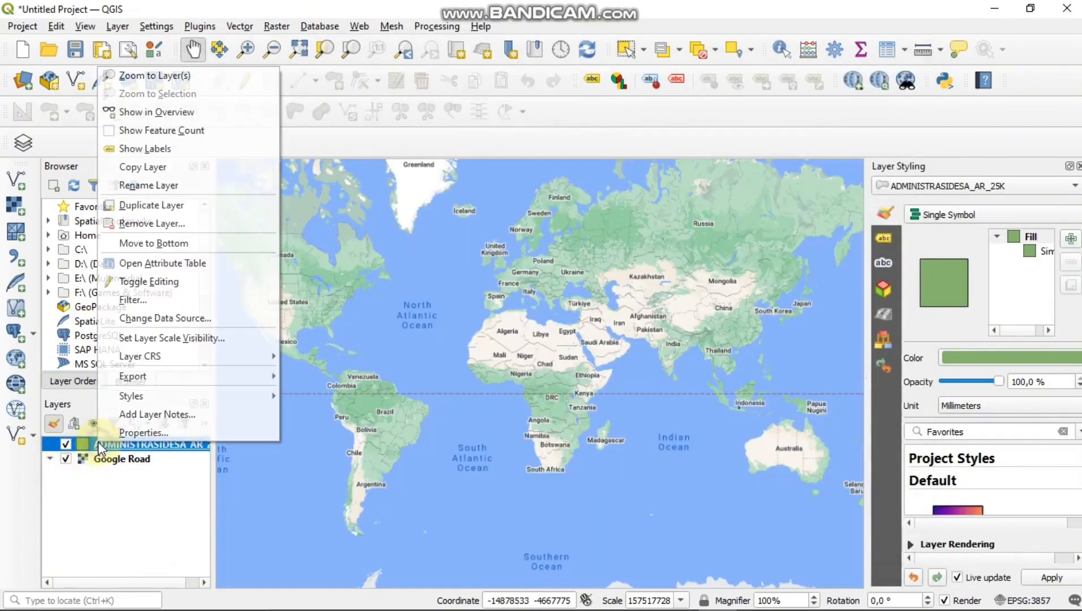
pyautogui.click(210, 84)
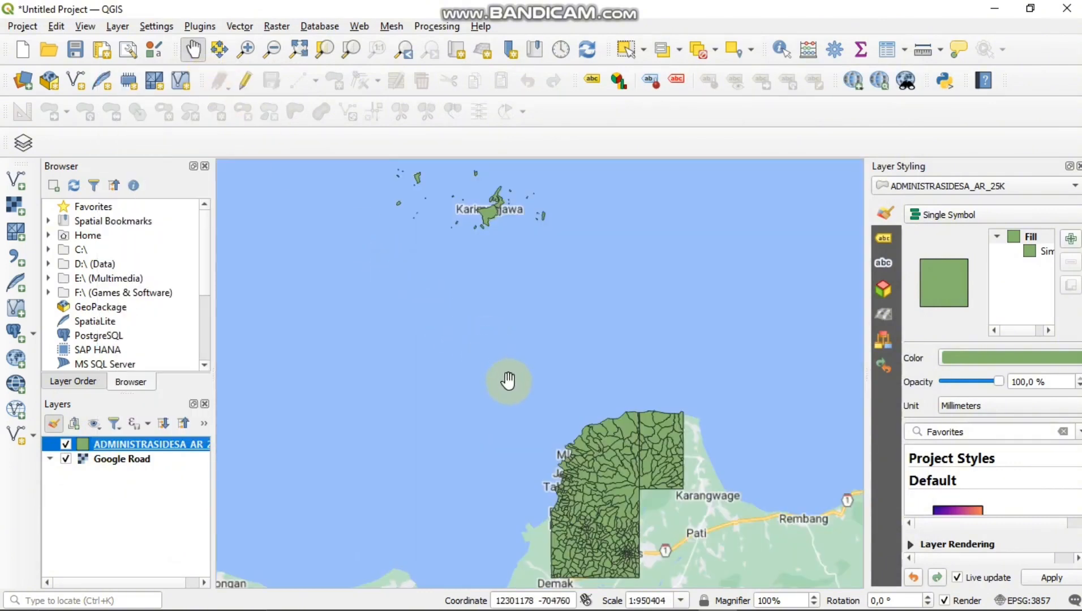
# Examine the village boundary polygons of the Jepara area against the basemap at several scales
pyautogui.scroll(-1, 507, 380)
pyautogui.scroll(1, 534, 430)
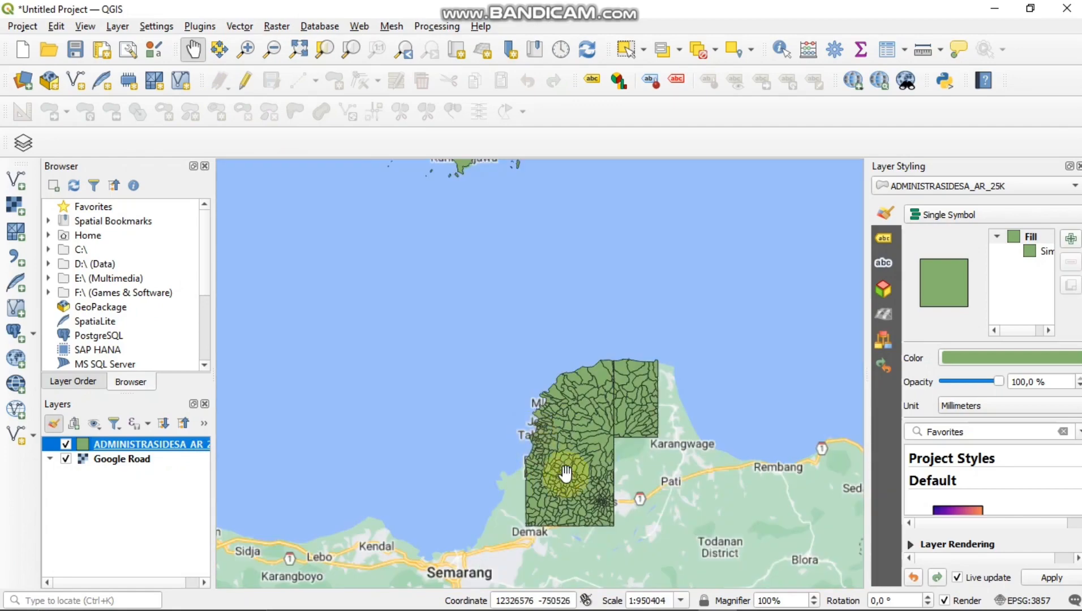
pyautogui.scroll(-1, 563, 469)
pyautogui.scroll(2, 567, 472)
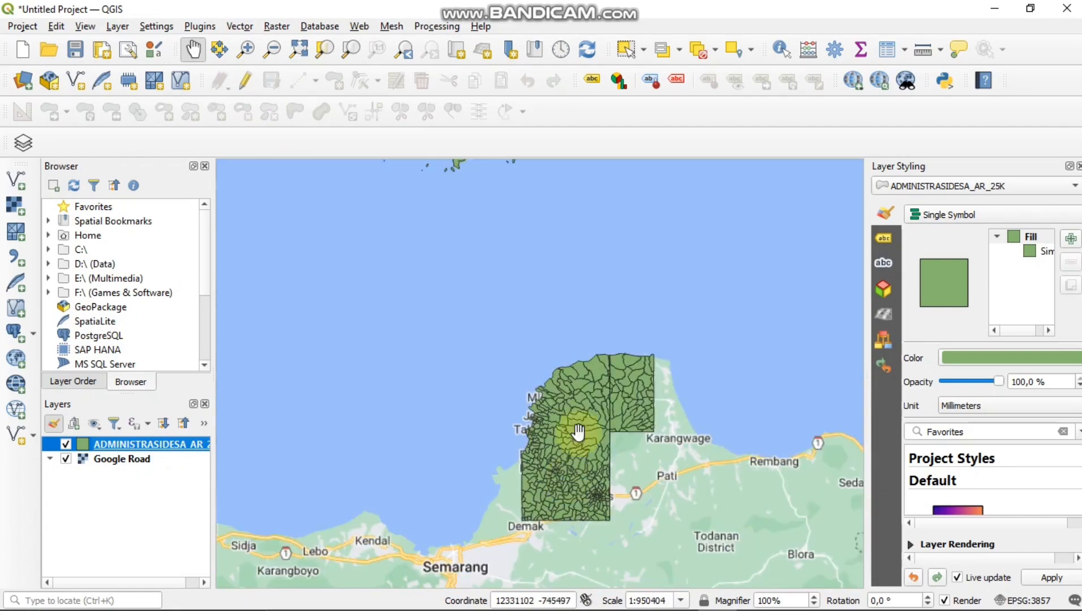
pyautogui.scroll(3, 596, 382)
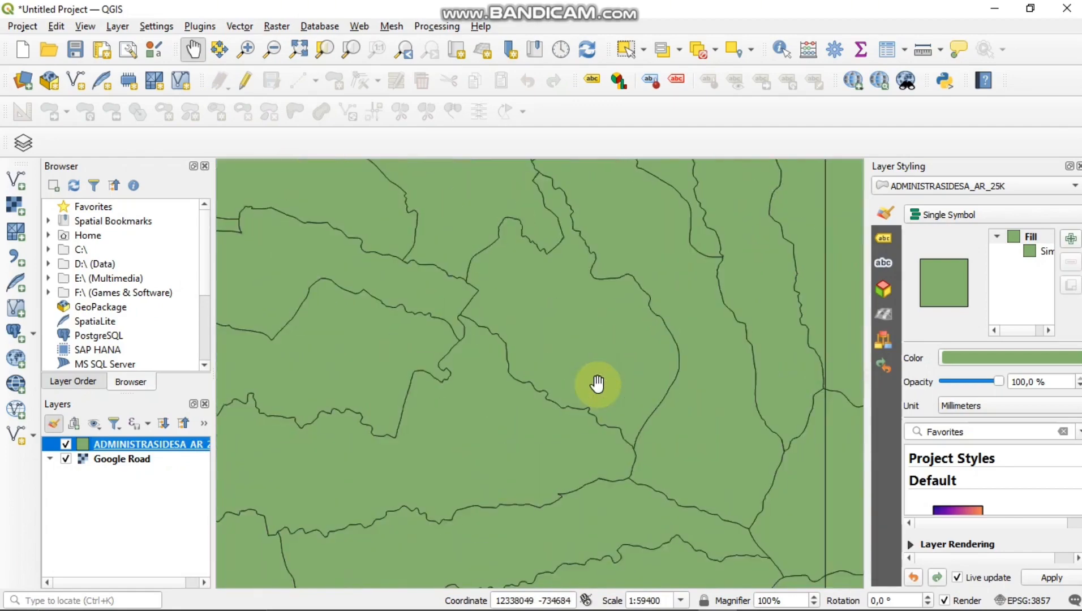
pyautogui.scroll(-3, 596, 381)
pyautogui.scroll(-2, 596, 381)
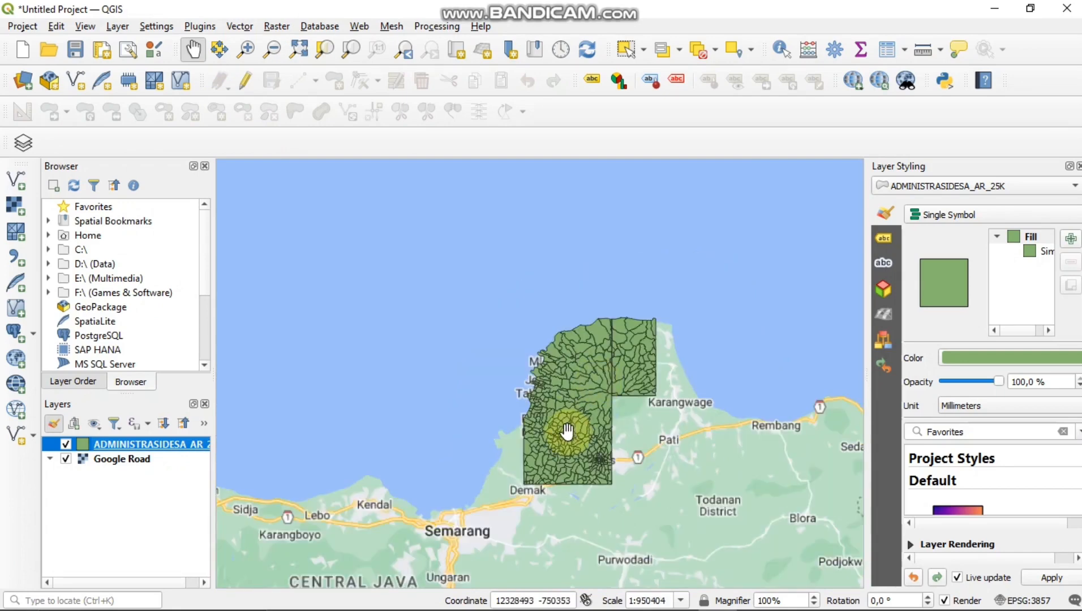
pyautogui.scroll(2, 565, 434)
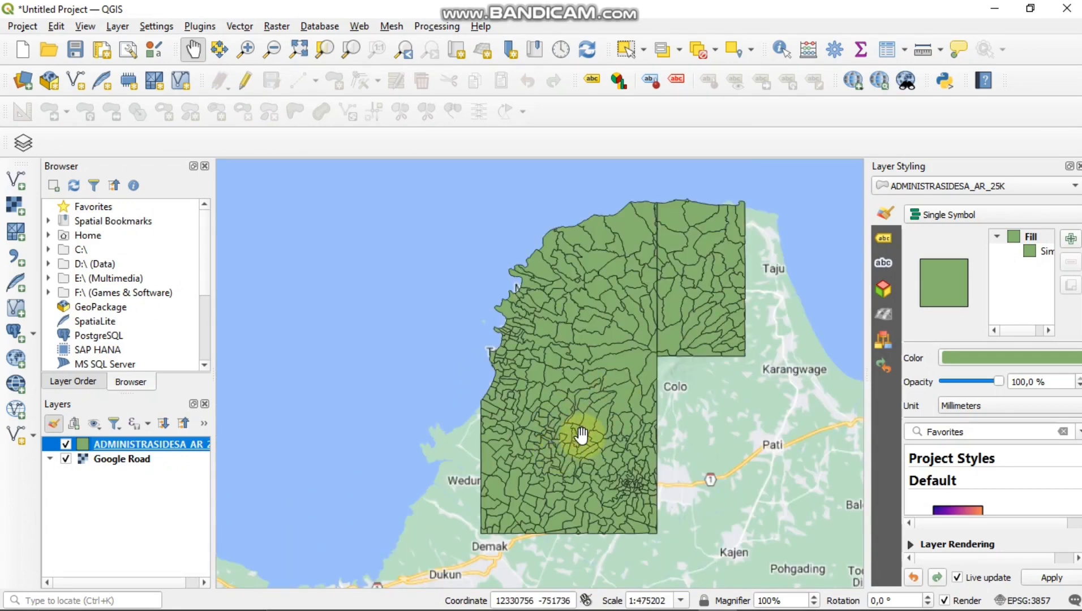
pyautogui.scroll(1, 576, 436)
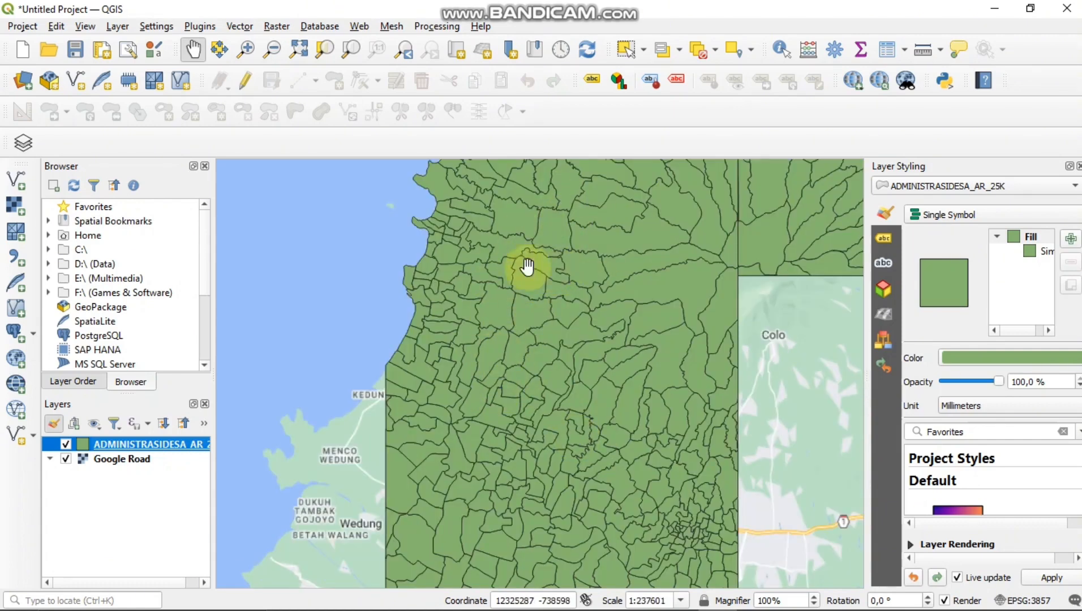
# Style the ADMINISTRASIDESA_AR_25K layer with the "outline blue" preset symbol
pyautogui.rightClick(172, 452)
pyautogui.click(205, 437)
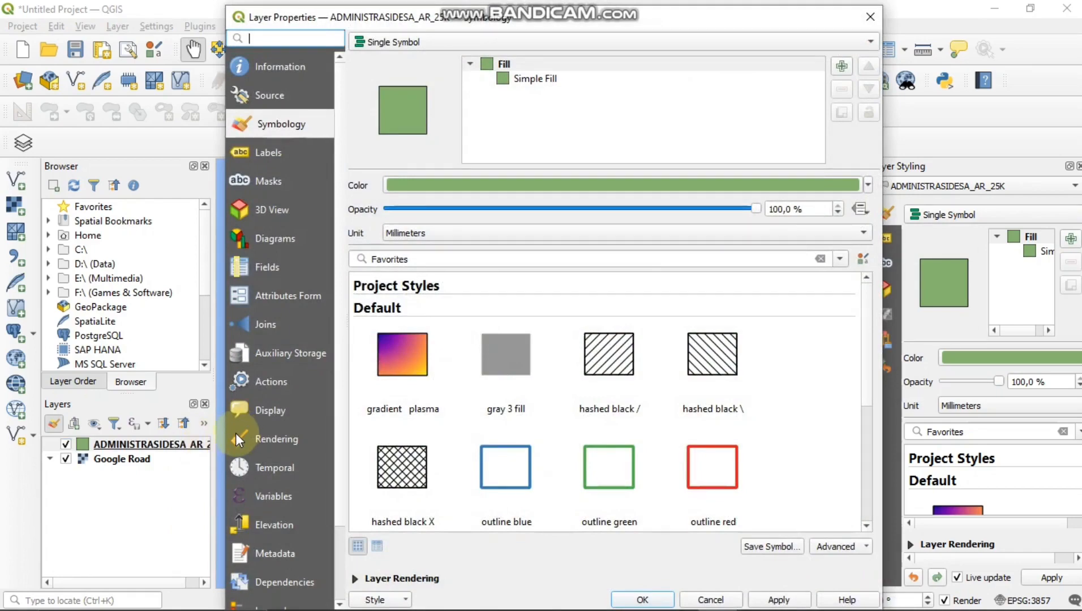
pyautogui.click(505, 467)
pyautogui.scroll(-1, 622, 487)
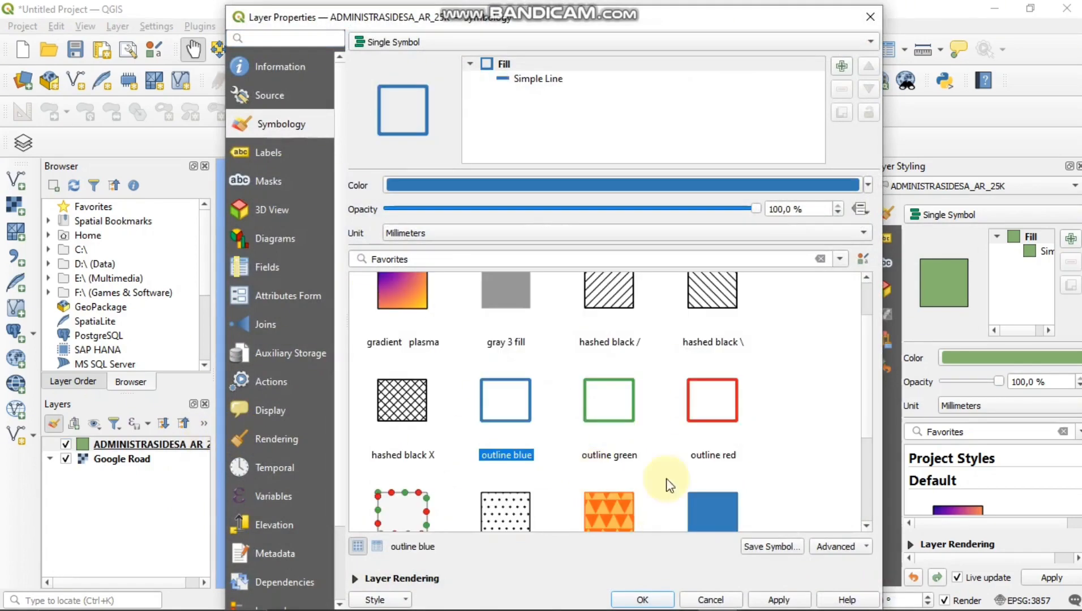
pyautogui.click(656, 600)
# Start a provider filter for the ADMINISTRASIDESA_AR_25K layer with the expression "NAMOBJ" =
pyautogui.rightClick(180, 443)
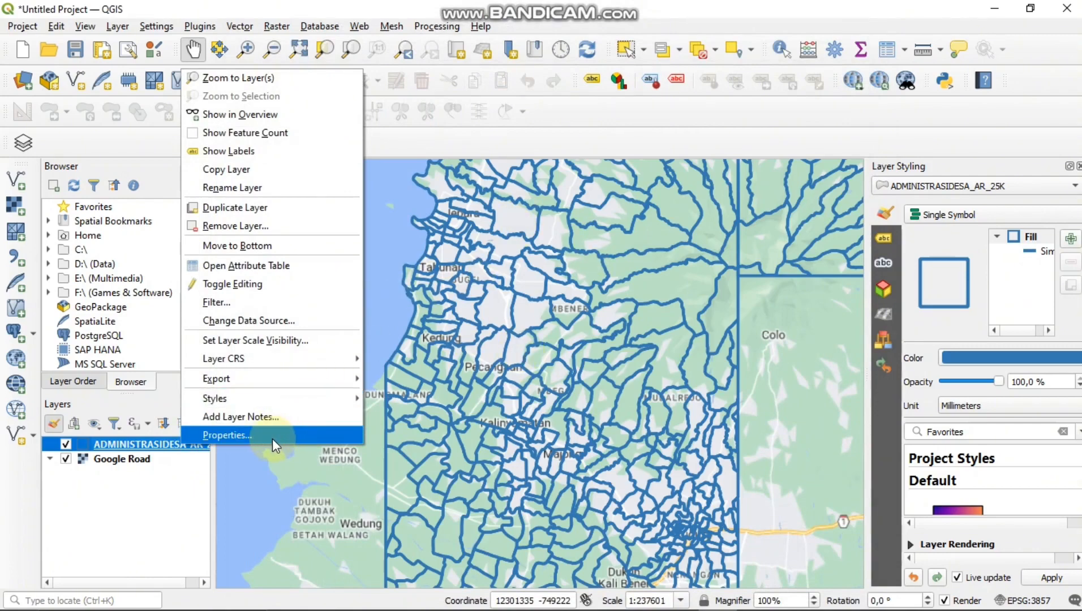
pyautogui.click(269, 304)
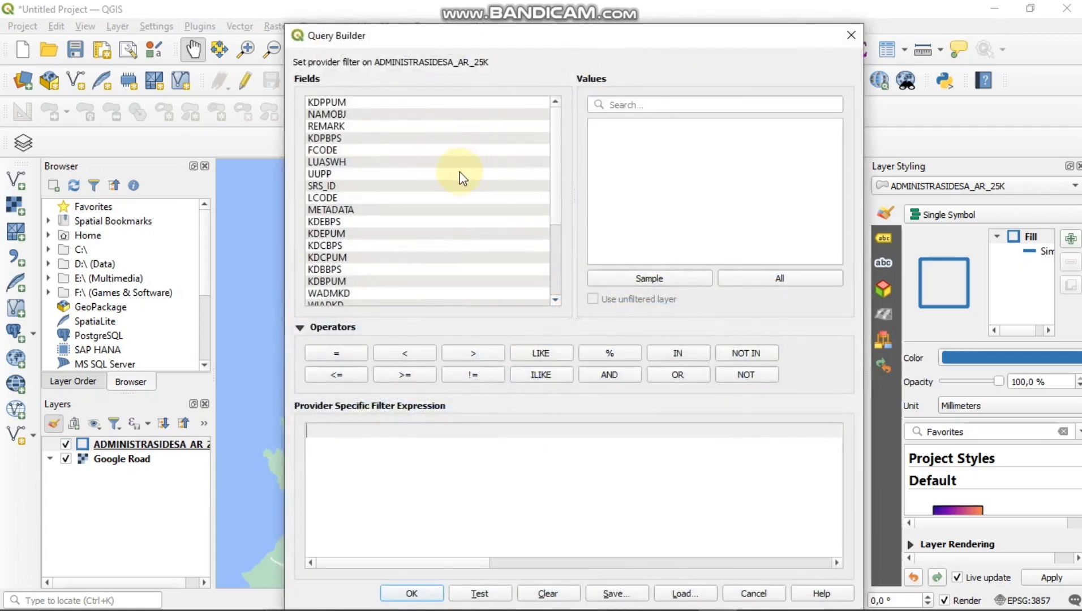
pyautogui.doubleClick(333, 115)
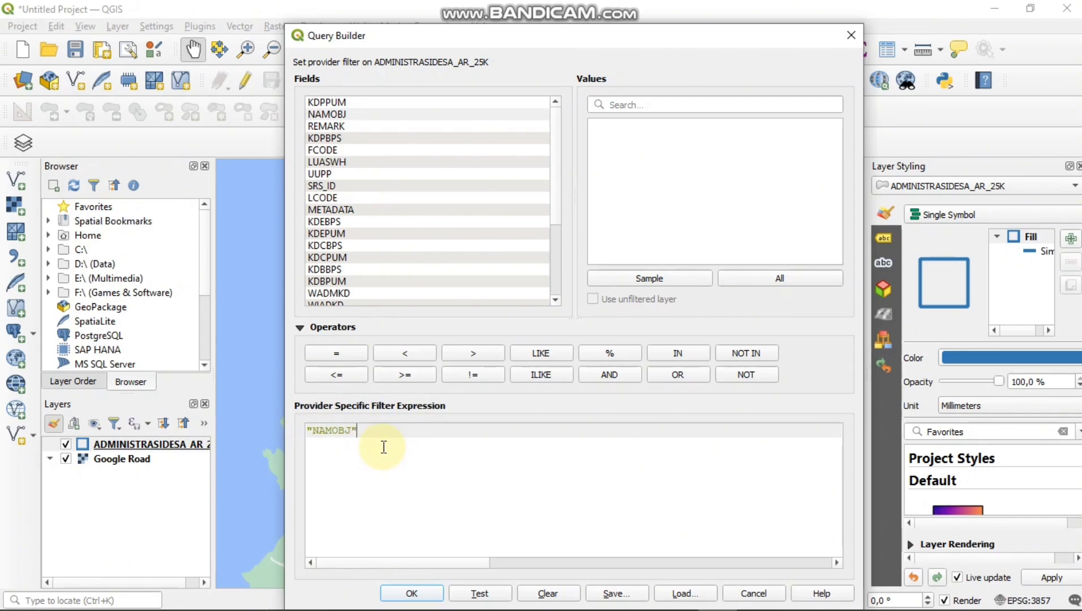
pyautogui.click(342, 356)
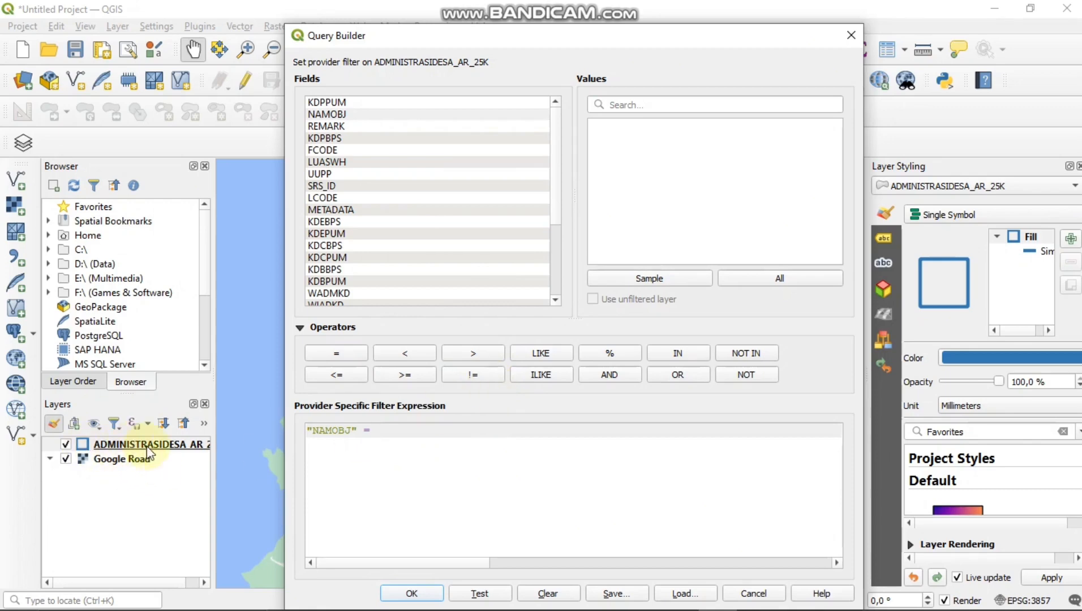
# Find Kawak among all field values, complete the filter as "NAMOBJ" = 'Kawak', then test and apply it
pyautogui.click(668, 281)
pyautogui.scroll(-4, 686, 204)
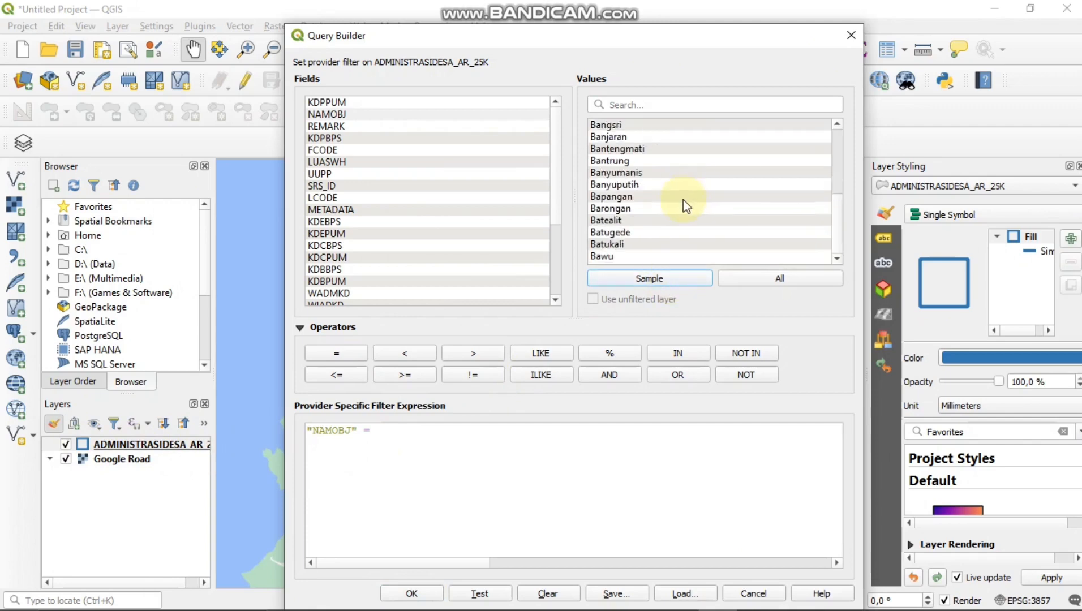
pyautogui.scroll(5, 685, 204)
pyautogui.click(724, 278)
pyautogui.click(652, 104)
pyautogui.write('kawak')
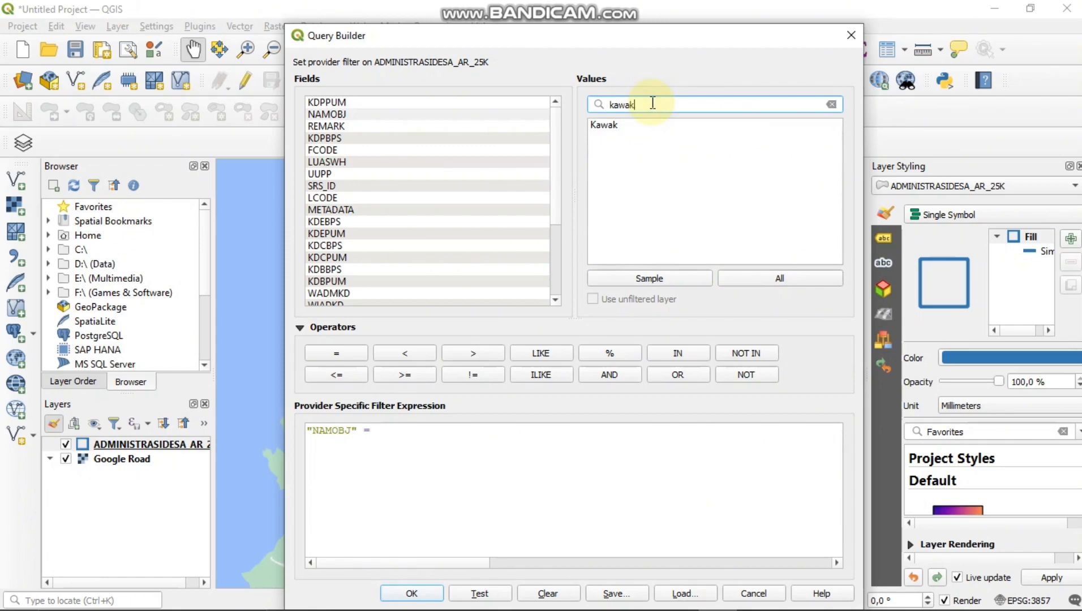
pyautogui.doubleClick(618, 129)
pyautogui.click(492, 592)
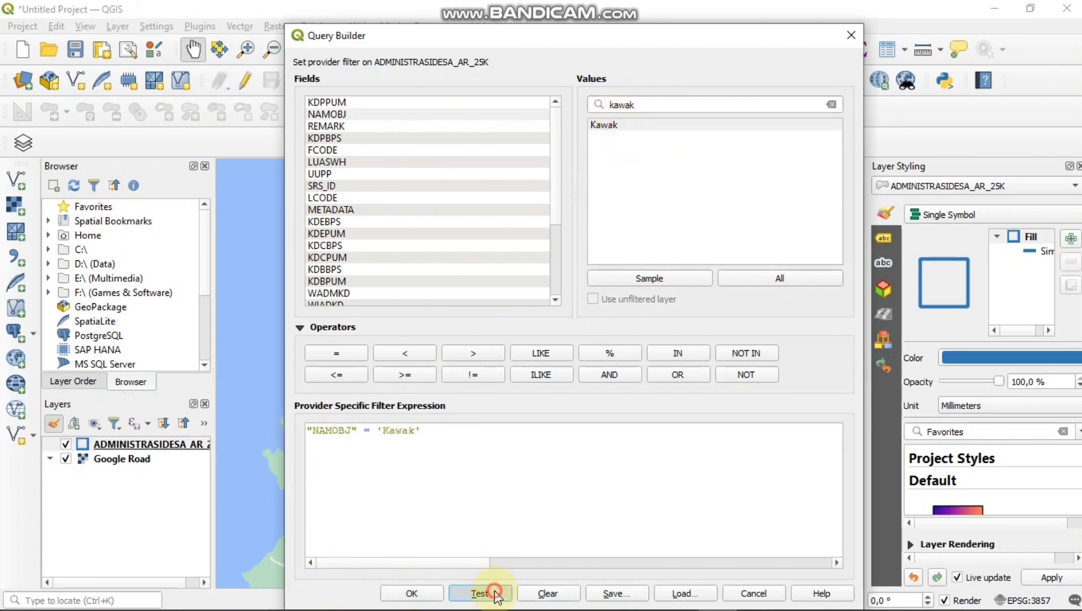
pyautogui.click(636, 345)
pyautogui.click(411, 594)
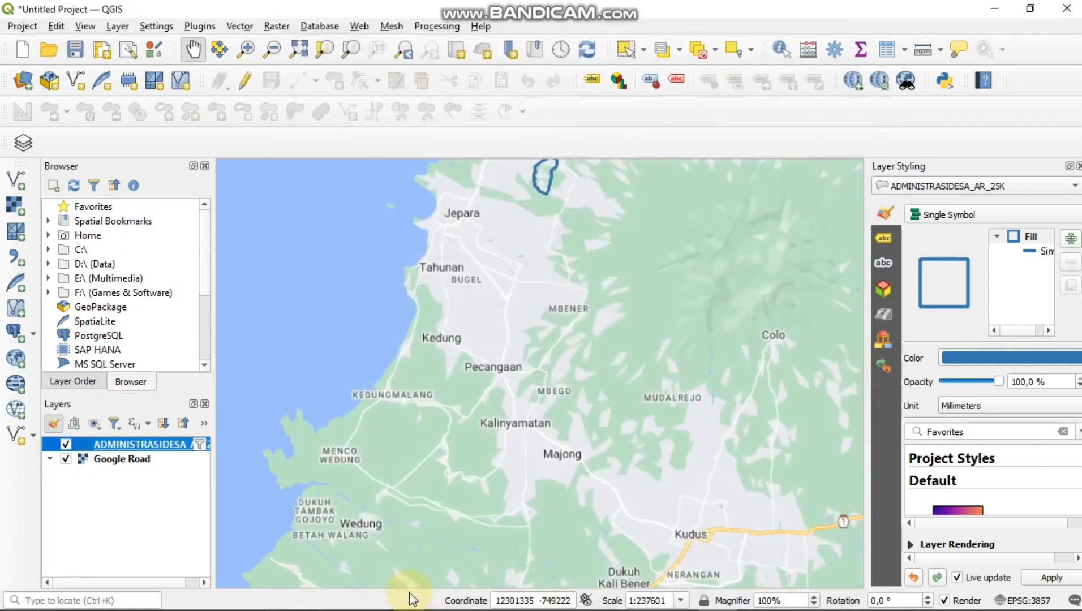
# Examine the filtered Kawak village boundary against the basemap at several scales
pyautogui.moveTo(494, 340); pyautogui.dragTo(495, 437)
pyautogui.scroll(1, 534, 305)
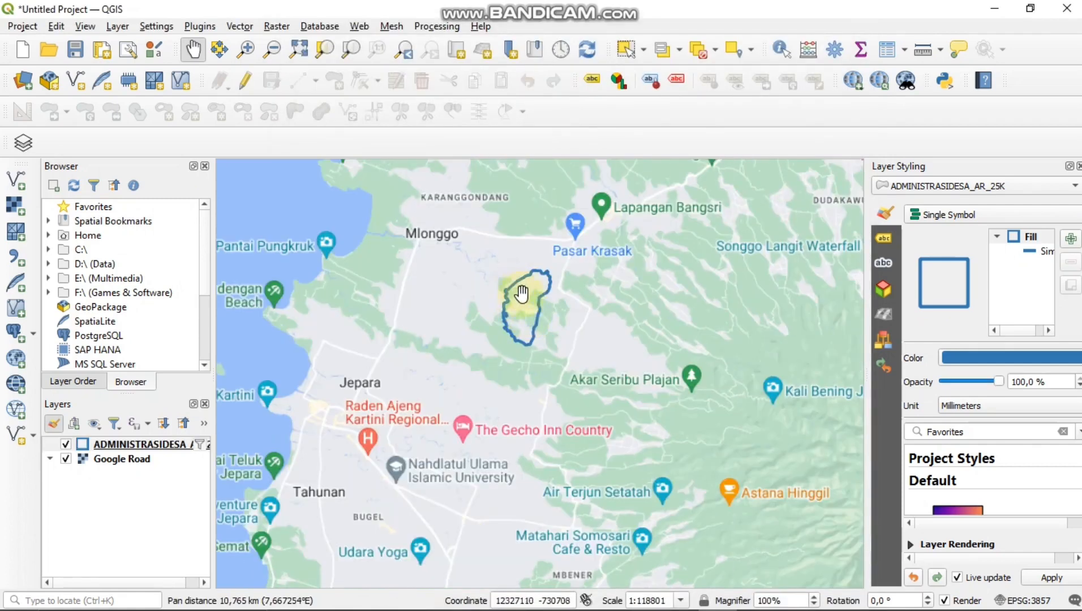
pyautogui.scroll(1, 525, 288)
pyautogui.scroll(1, 524, 289)
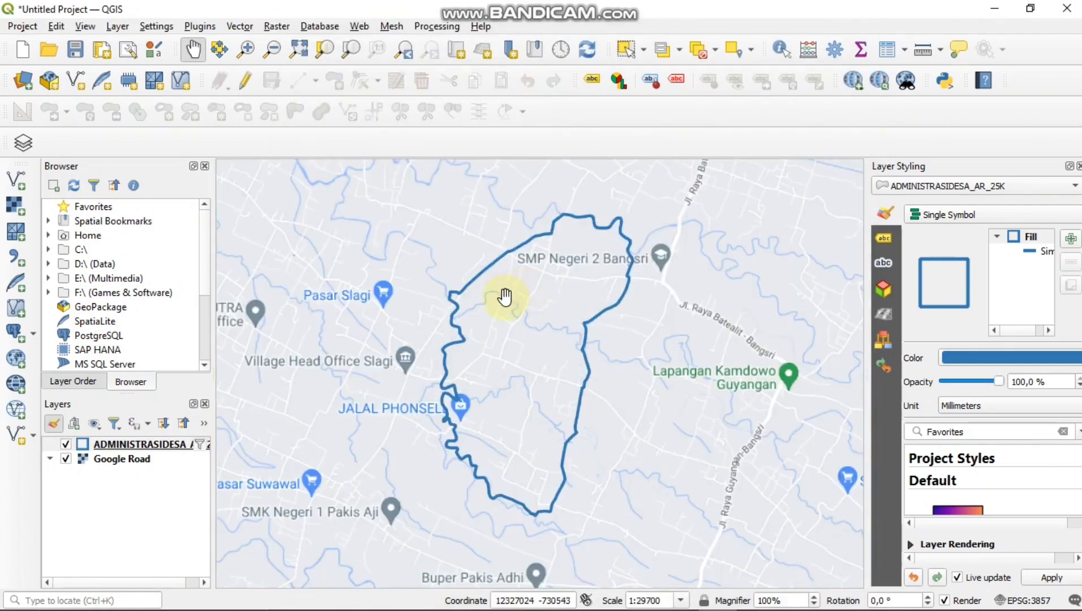
pyautogui.click(172, 445)
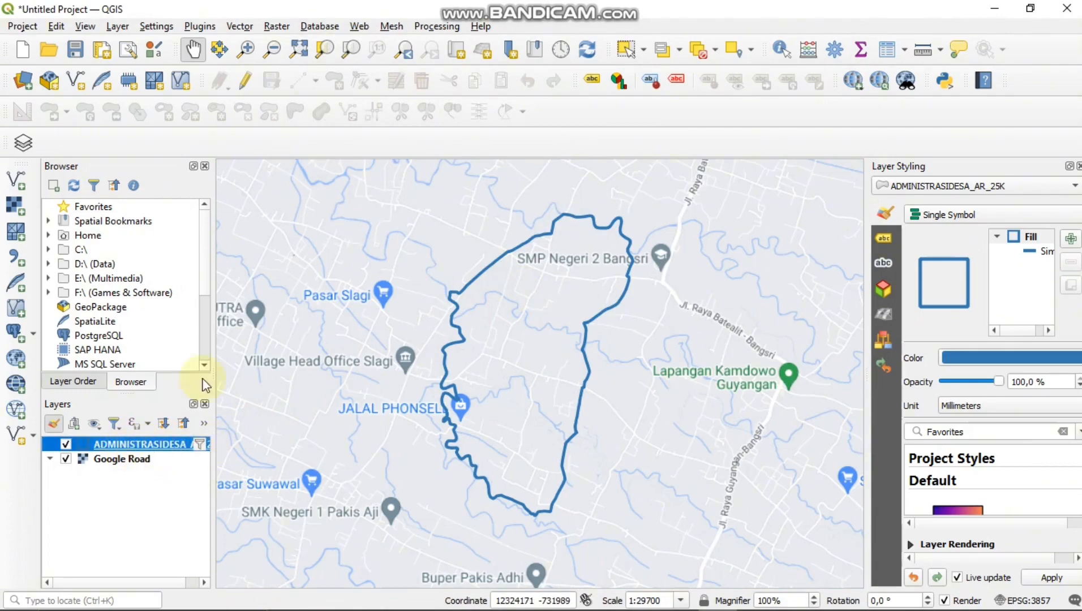
pyautogui.scroll(-1, 548, 353)
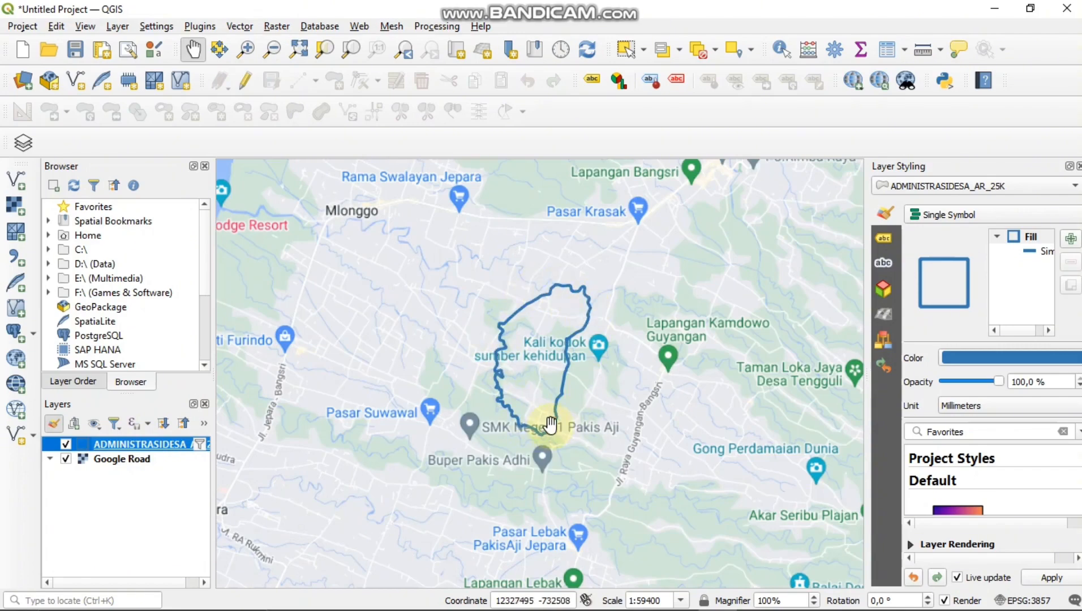
# Start exporting the filtered layer's features as an ESRI Shapefile and create a SHP KAWAK folder inside UTS SIG as its destination
pyautogui.rightClick(172, 446)
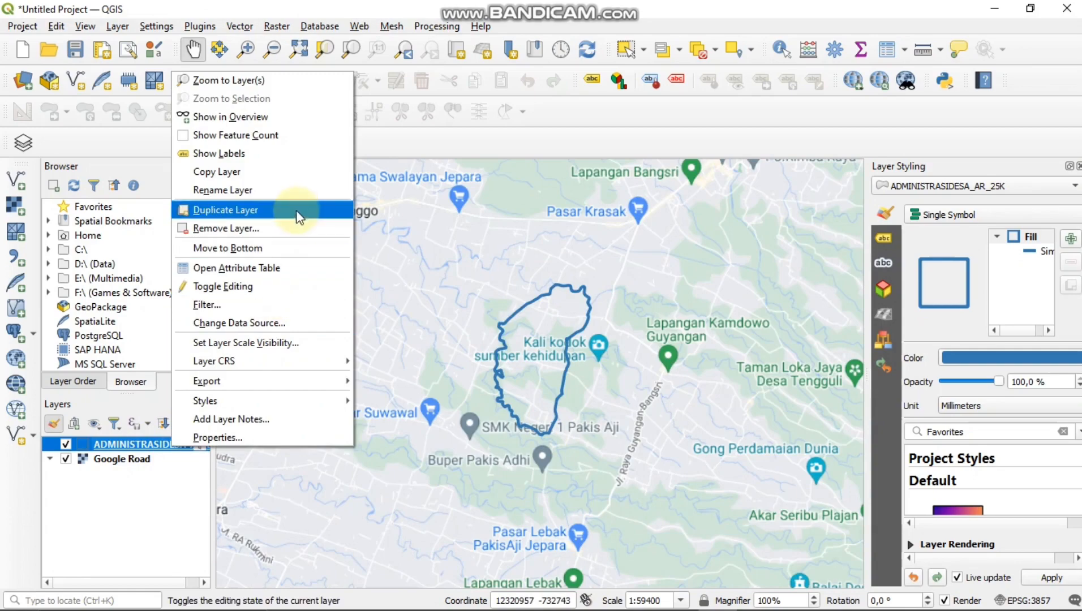
pyautogui.moveTo(296, 387)
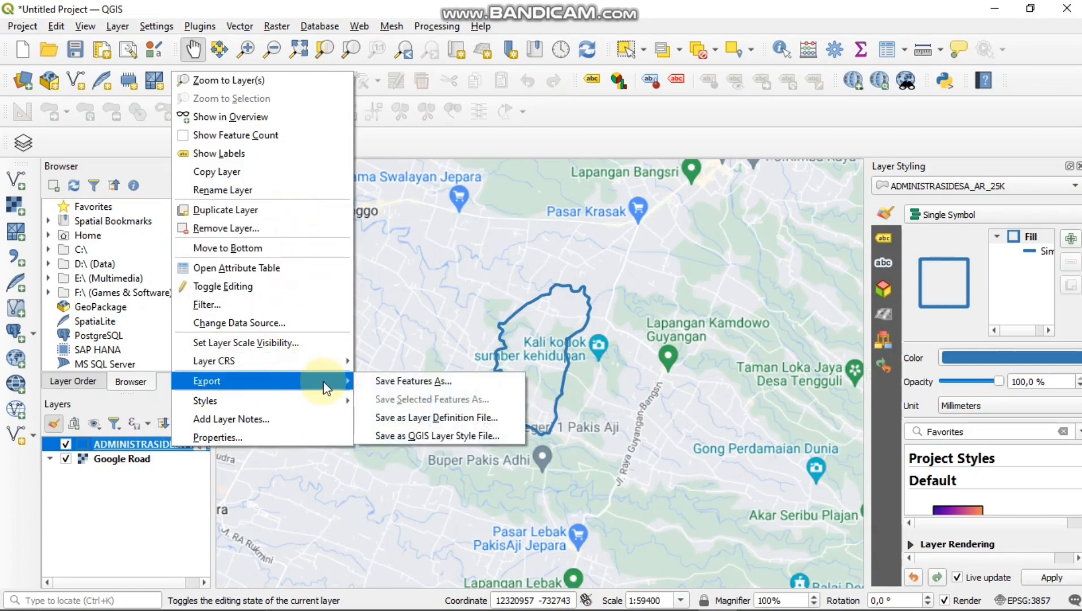
pyautogui.click(392, 383)
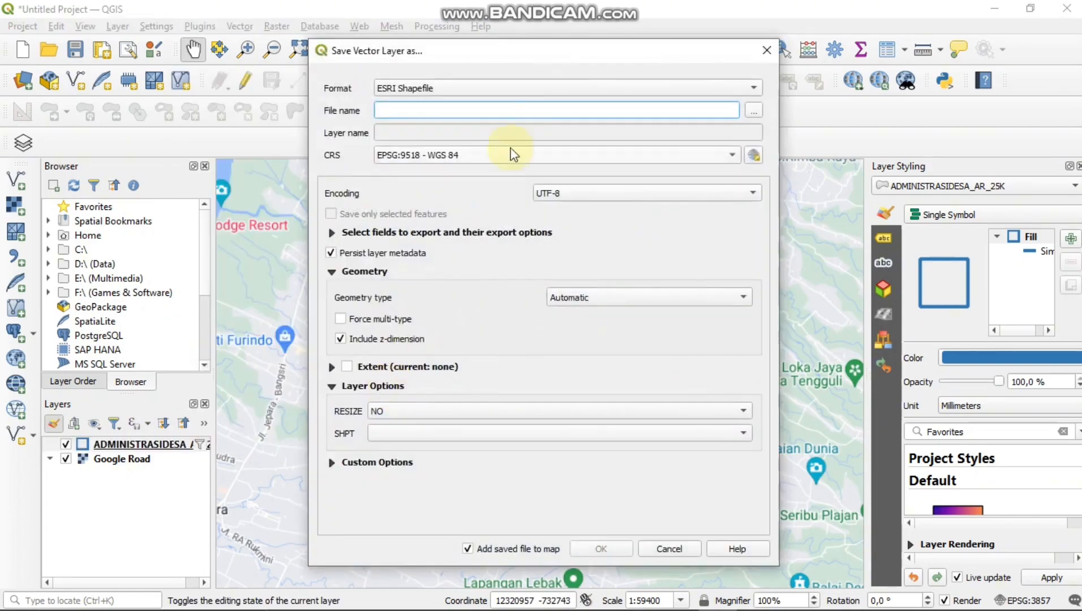
pyautogui.click(752, 112)
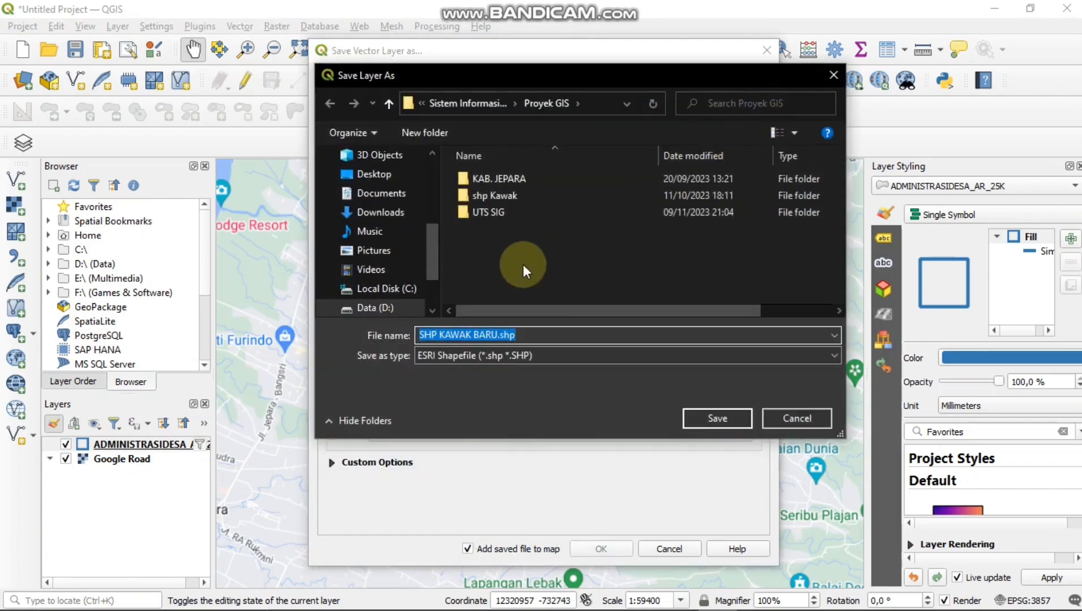
pyautogui.doubleClick(519, 211)
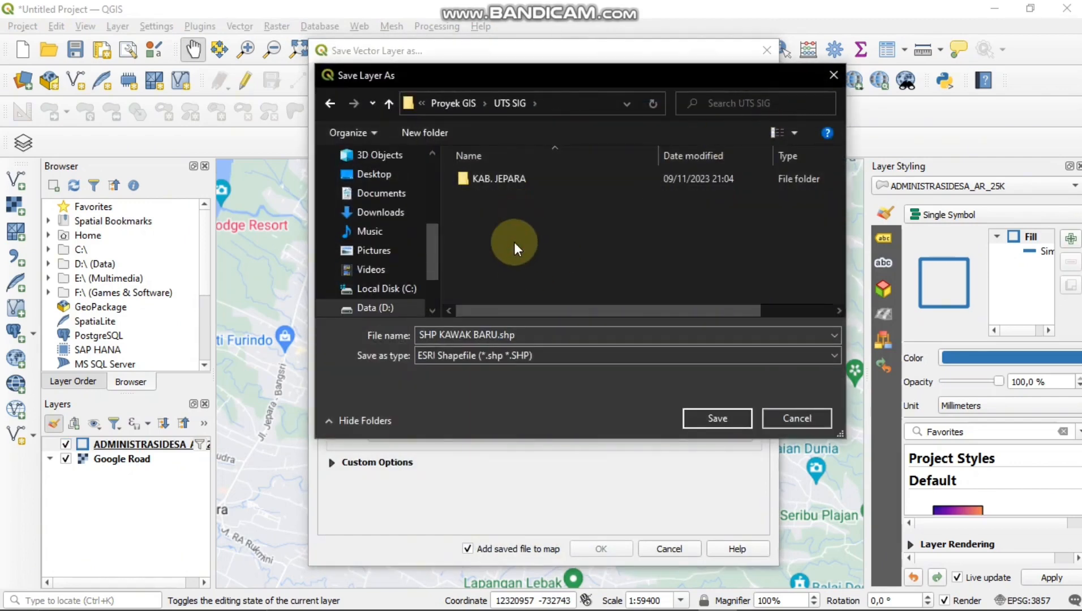
pyautogui.hotkey('ctrl', 'shift', 'n')
pyautogui.write('SHP')
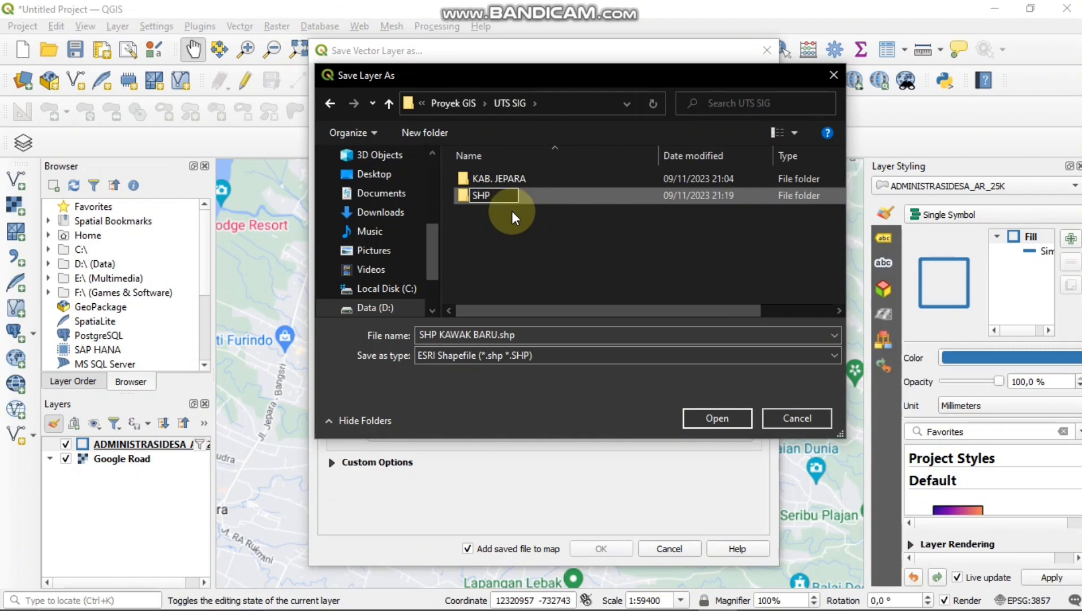
pyautogui.write('KAWAK')
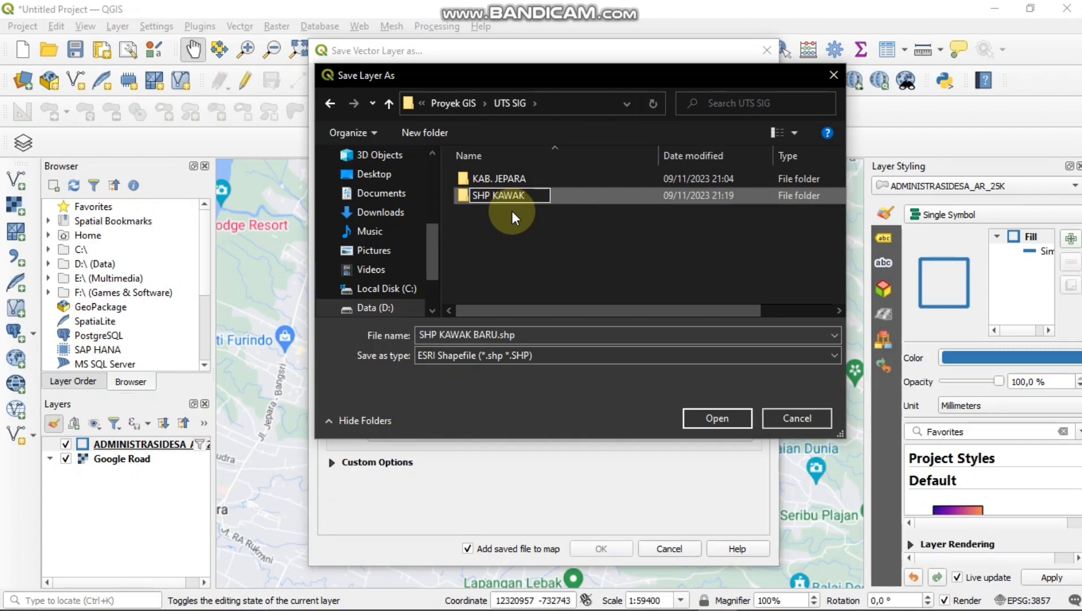
pyautogui.press('Return')
pyautogui.press('Return')
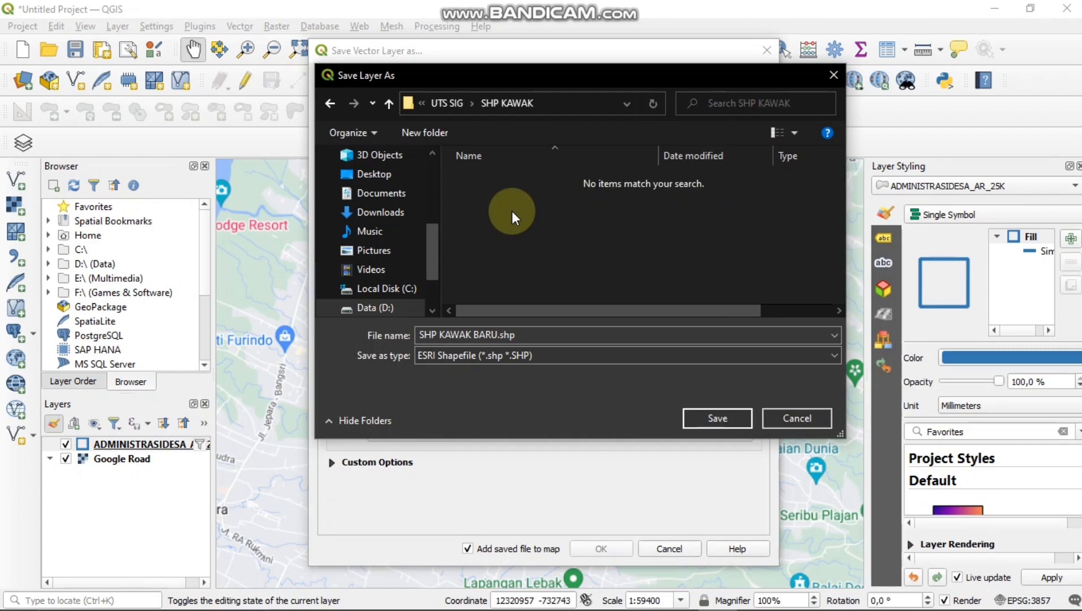
# Name the output file ShpKawak.shp and export it with the saved file added to the map
pyautogui.click(529, 340)
pyautogui.press('Home')
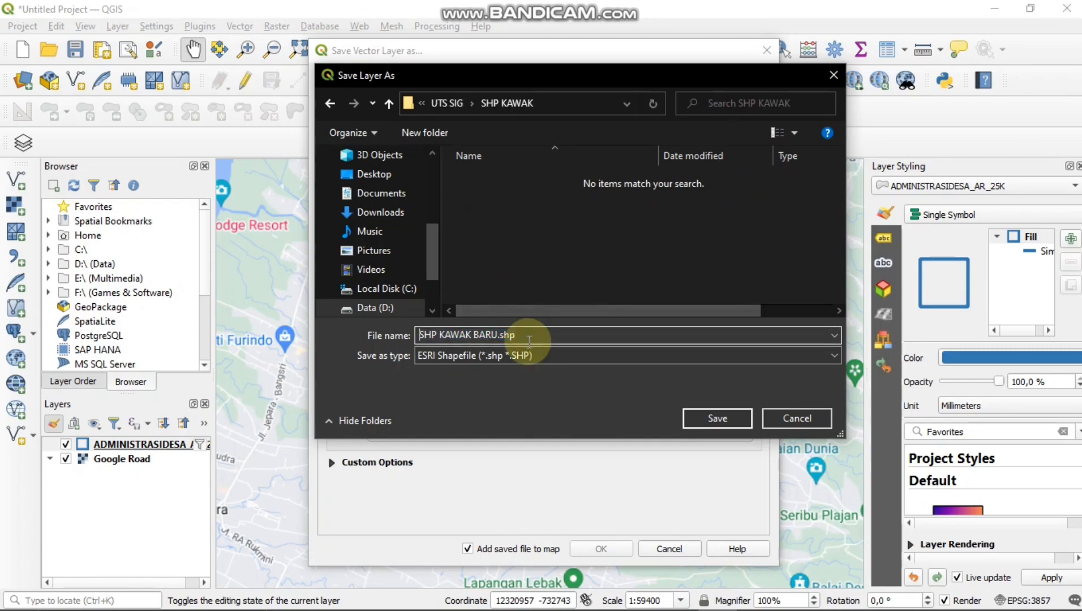
pyautogui.hotkey('shift', 'Right')
pyautogui.hotkey('shift', 'Right')
pyautogui.hotkey('shift', 'Right')
pyautogui.hotkey('shift', 'Right')
pyautogui.hotkey('shift', 'Right')
pyautogui.hotkey('shift', 'Right')
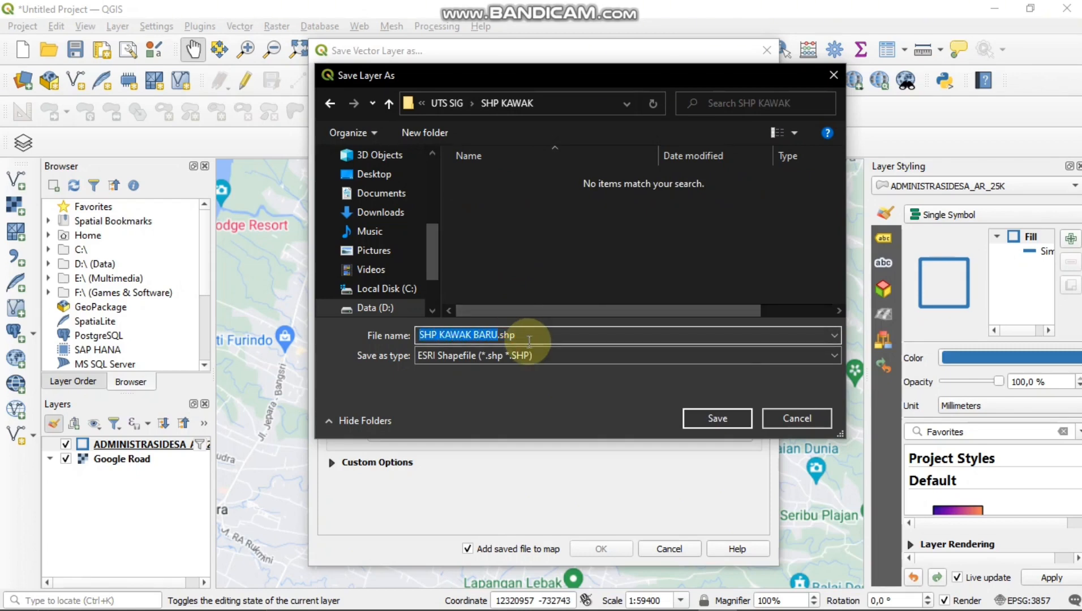
pyautogui.write('shp')
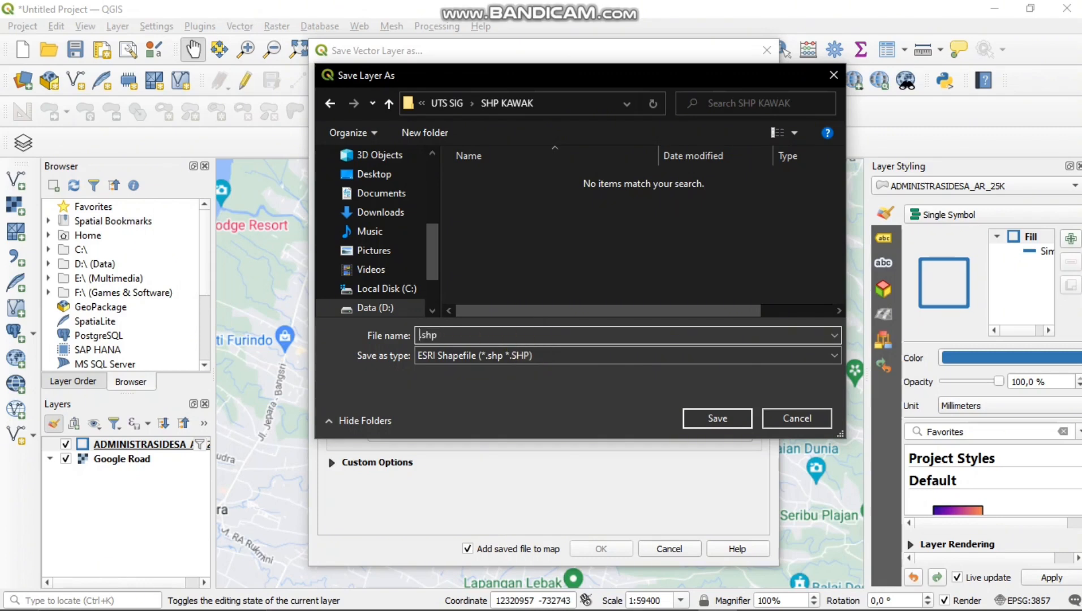
pyautogui.write('Kawak')
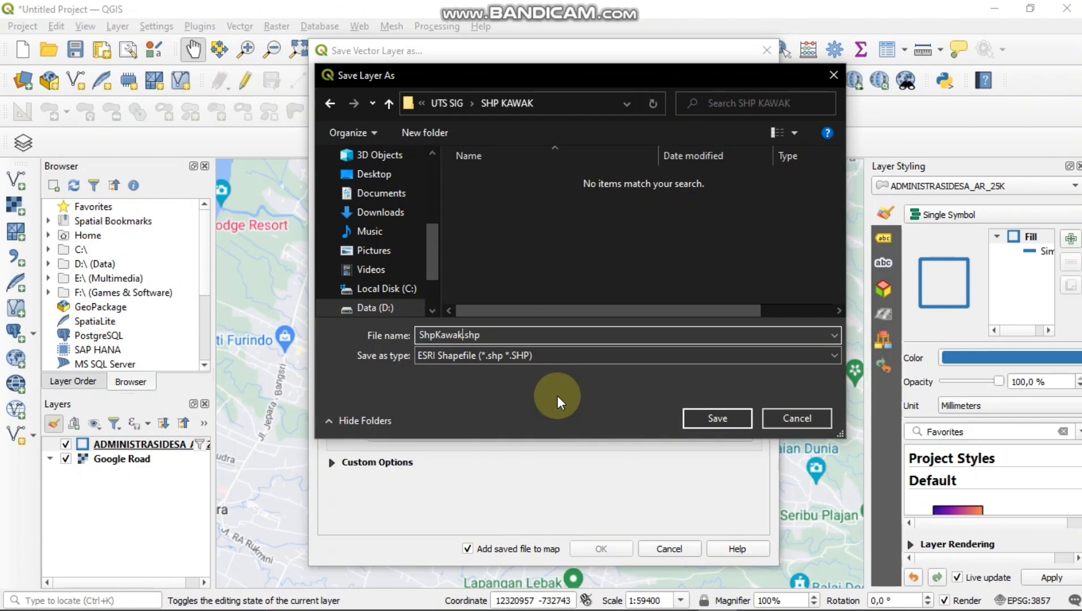
pyautogui.click(700, 418)
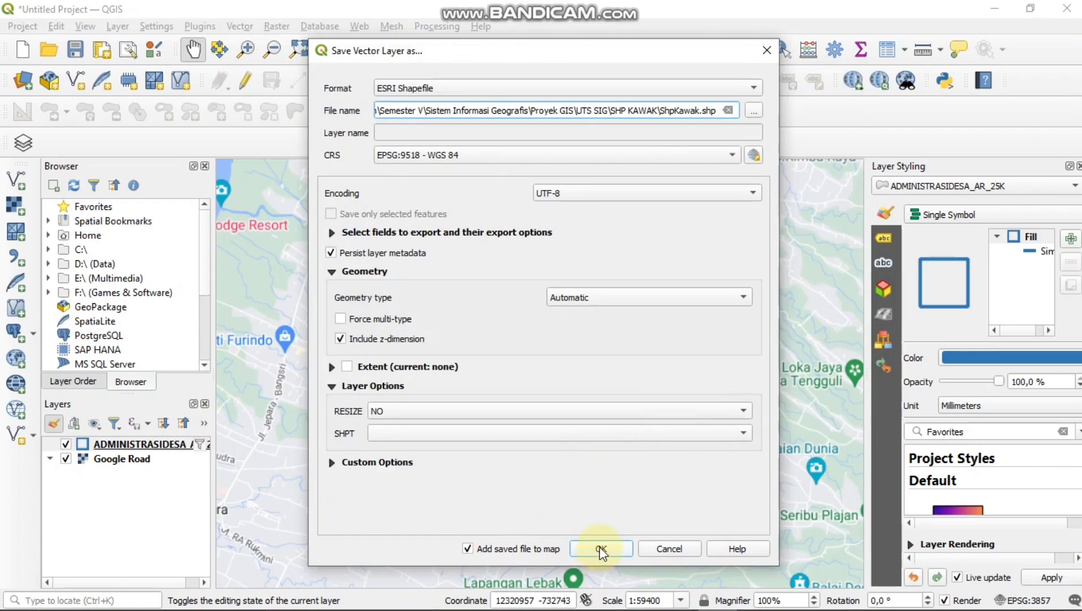
pyautogui.click(599, 548)
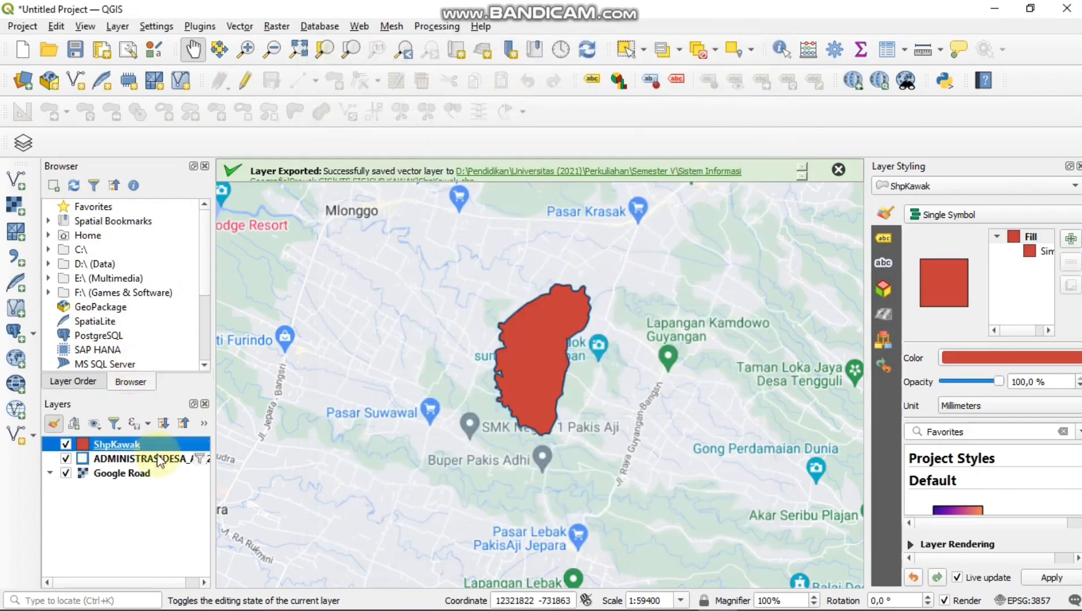
# Remove the ADMINISTRASIDESA_AR_25K layer from the project
pyautogui.scroll(1, 506, 356)
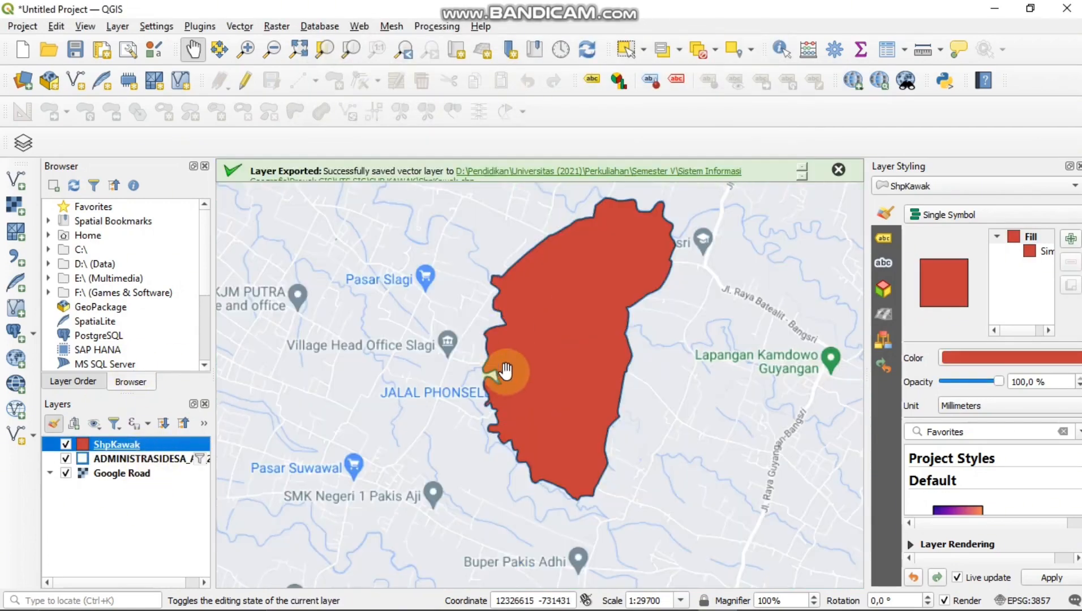
pyautogui.click(100, 458)
pyautogui.rightClick(102, 461)
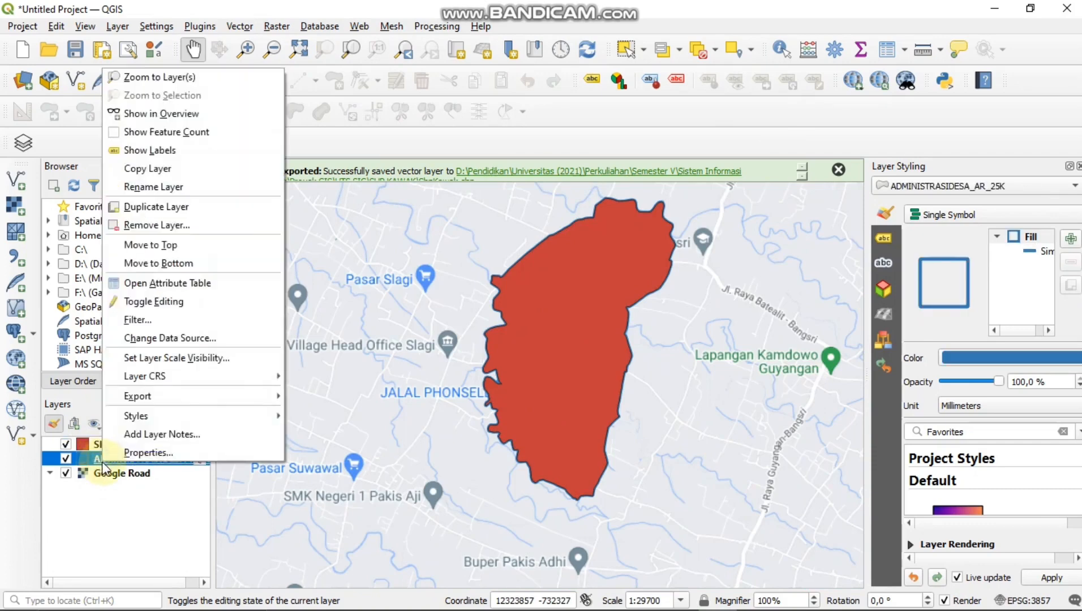
pyautogui.click(168, 236)
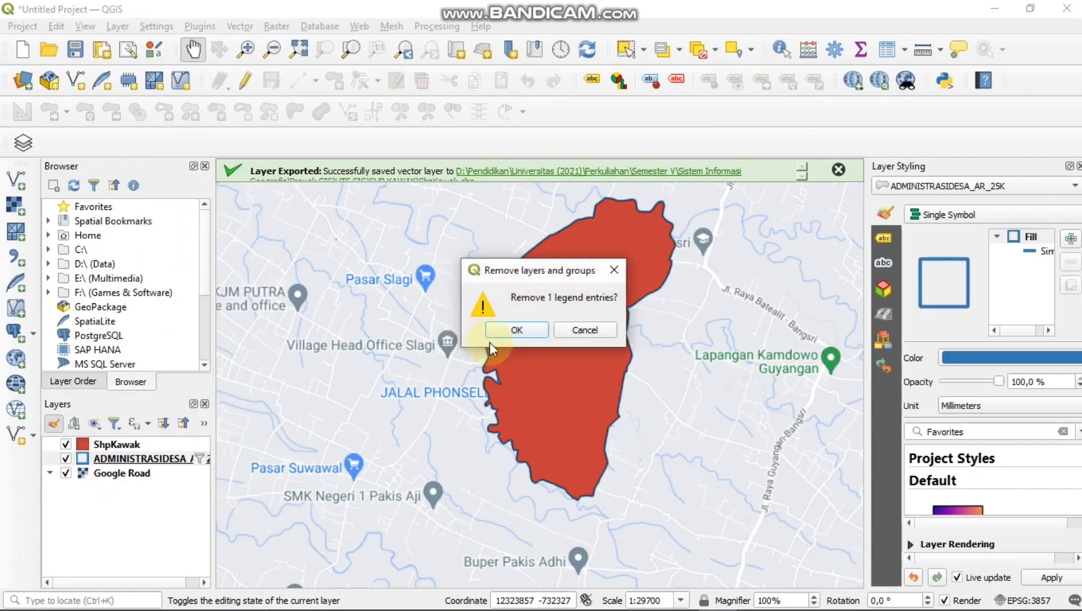
pyautogui.click(505, 331)
# Style the ShpKawak layer with the "outline blue" preset symbol
pyautogui.click(133, 444)
pyautogui.rightClick(133, 444)
pyautogui.click(153, 437)
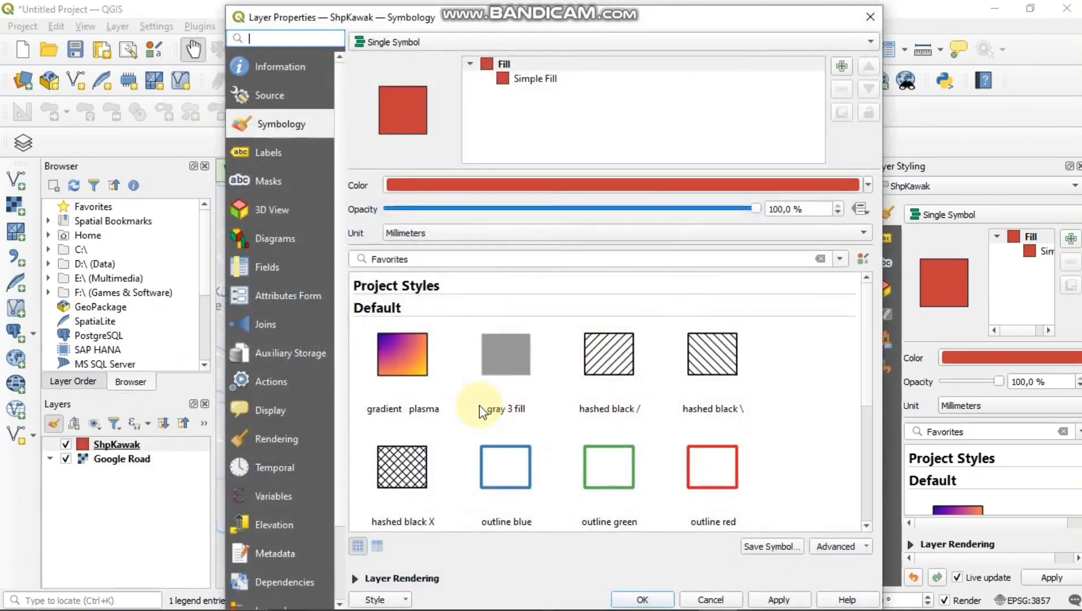
pyautogui.click(508, 473)
pyautogui.click(642, 598)
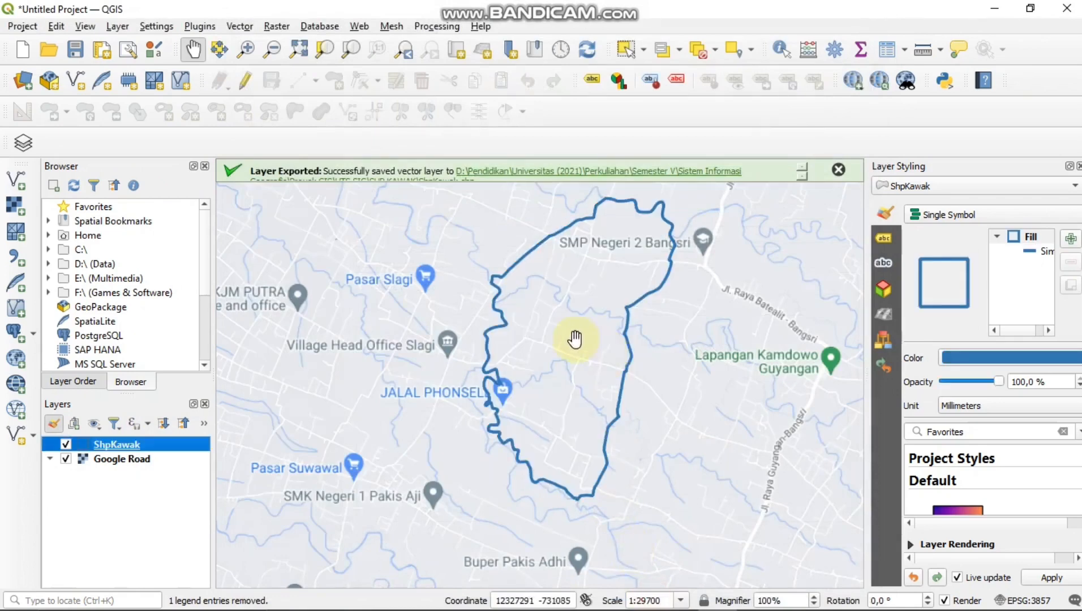
# Start creating a new shapefile layer
pyautogui.scroll(1, 626, 295)
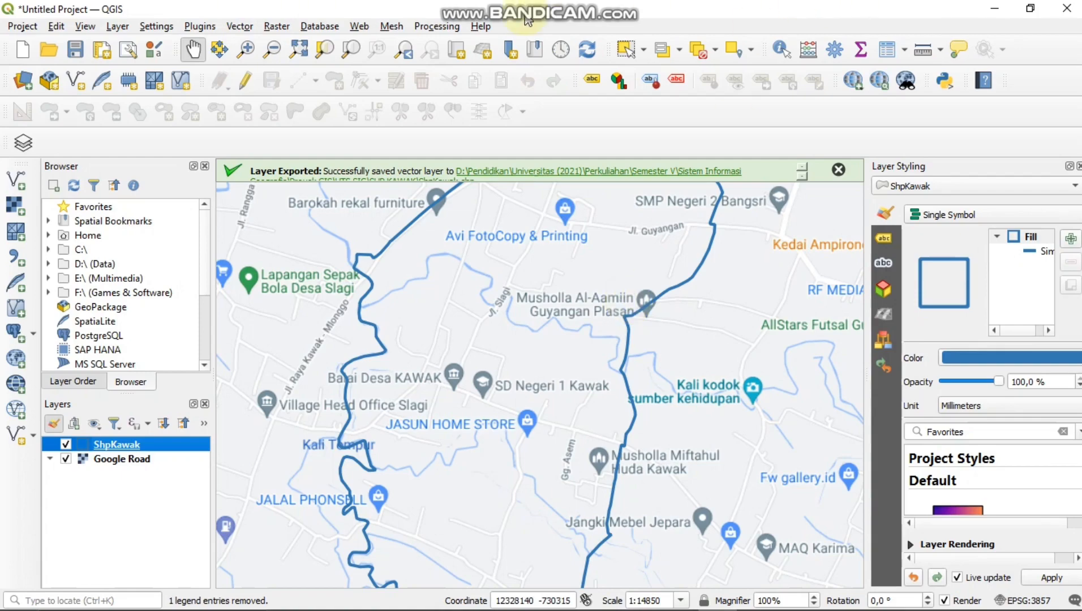
pyautogui.click(115, 27)
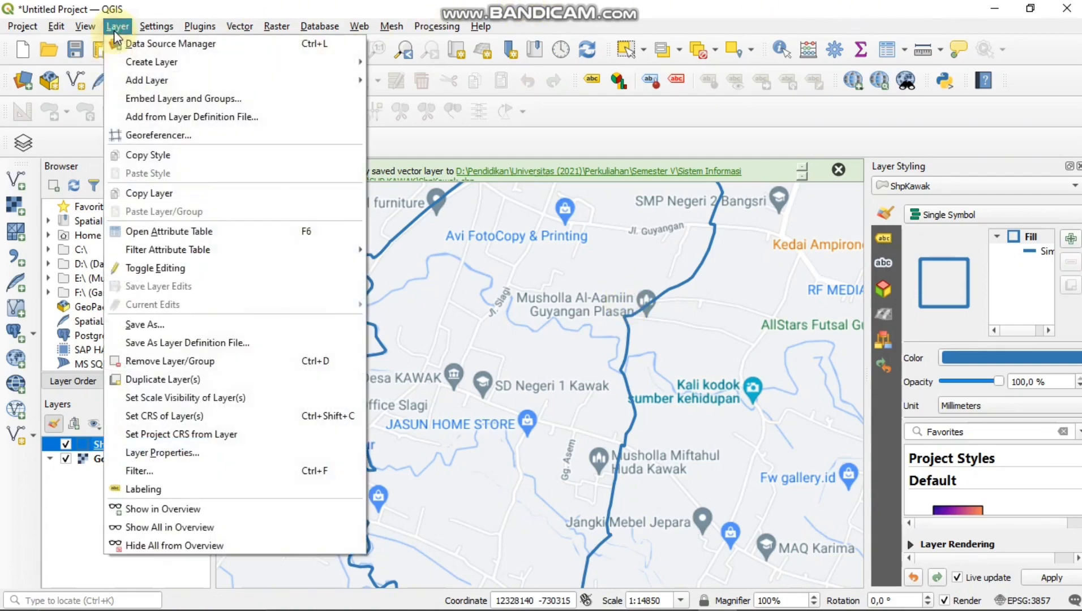
pyautogui.moveTo(153, 78)
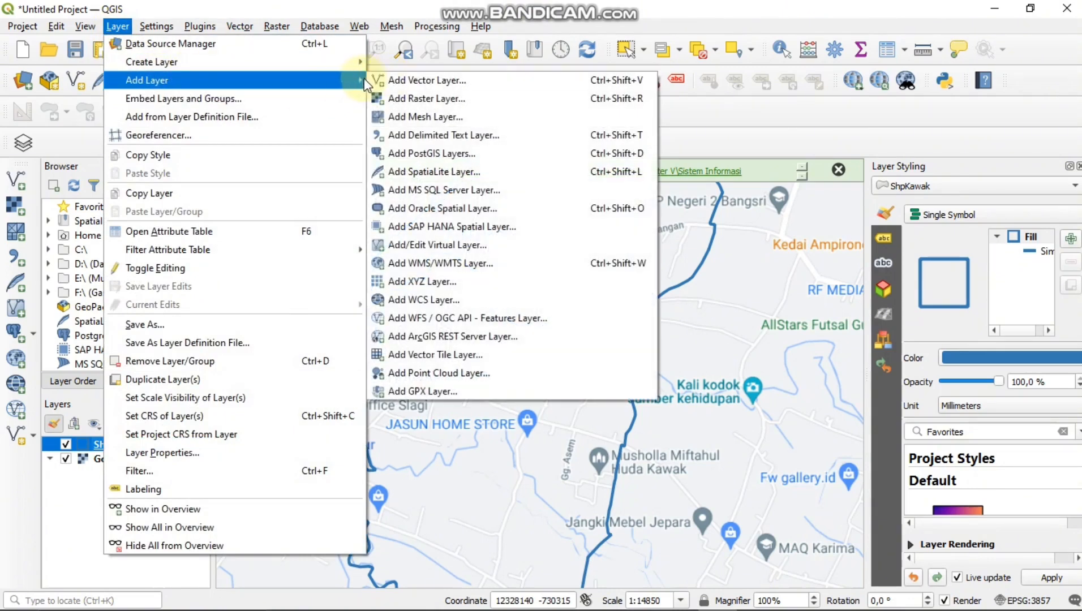
pyautogui.moveTo(302, 59)
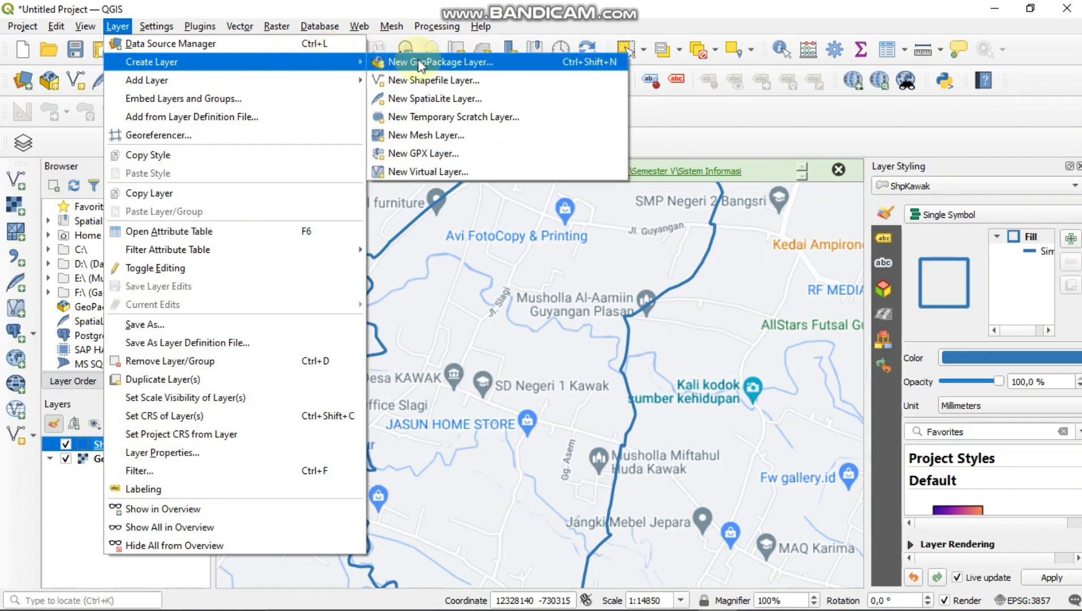
pyautogui.click(459, 82)
pyautogui.click(459, 84)
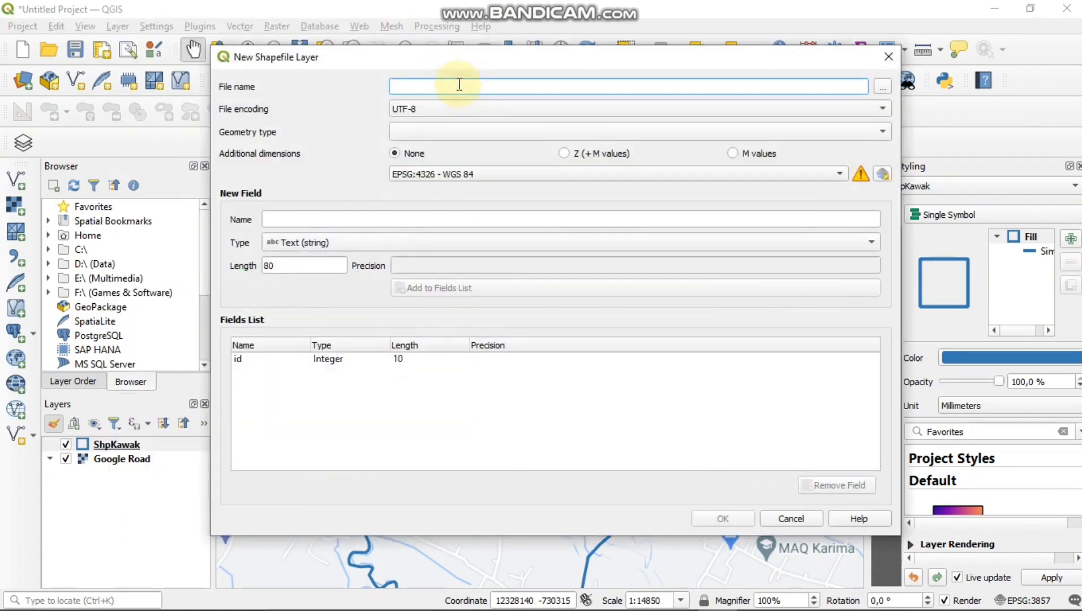
pyautogui.write('jalan')
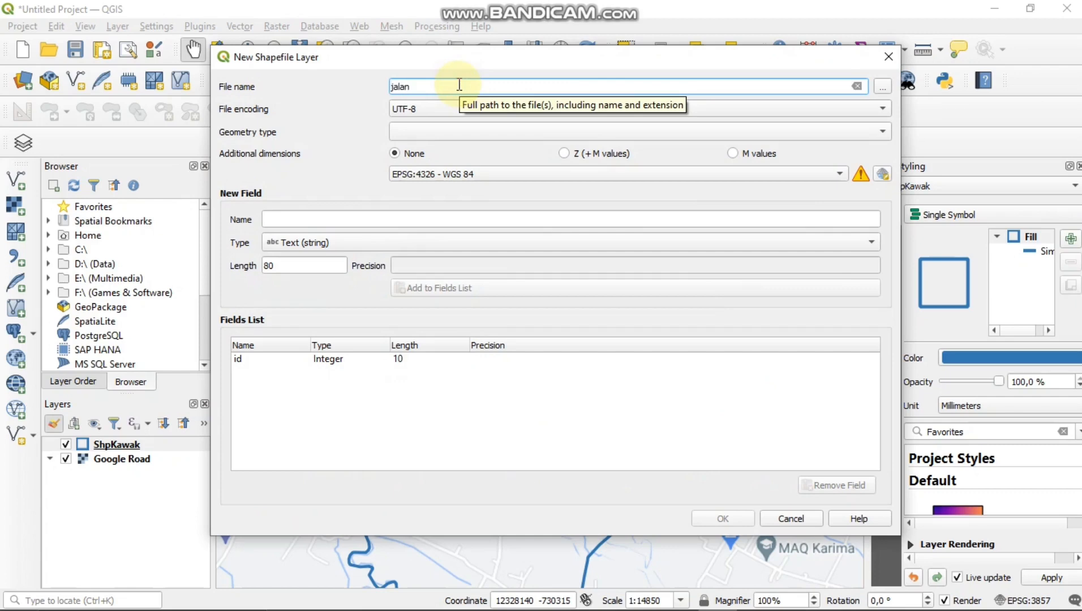
pyautogui.press('BackSpace')
pyautogui.press('BackSpace')
pyautogui.press('BackSpace')
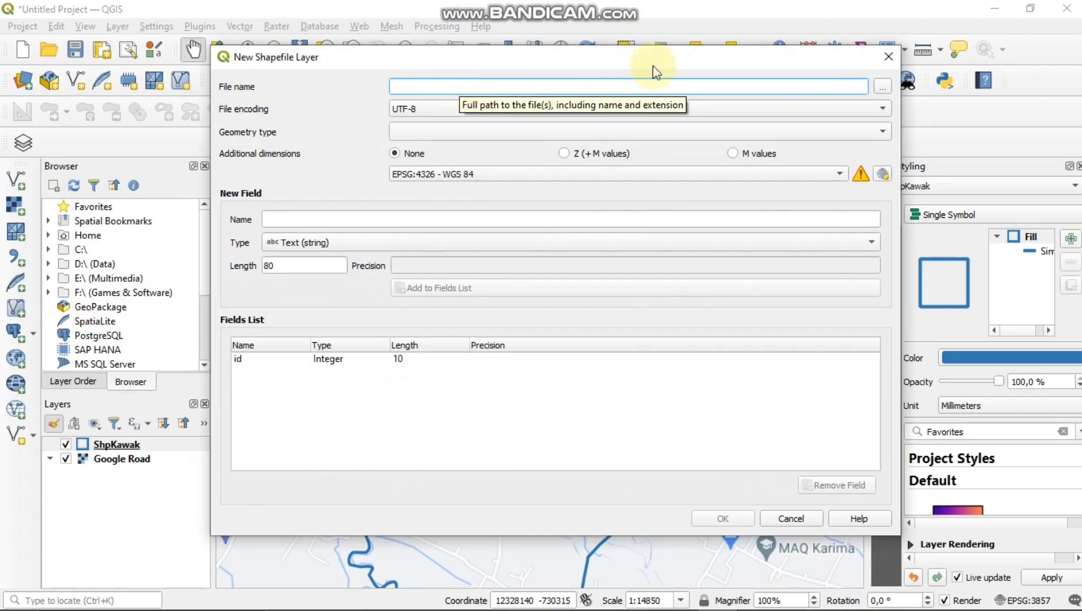
# Set the new layer's file to JalanDesa in the SHP KAWAK folder and its geometry type to LineString
pyautogui.click(881, 88)
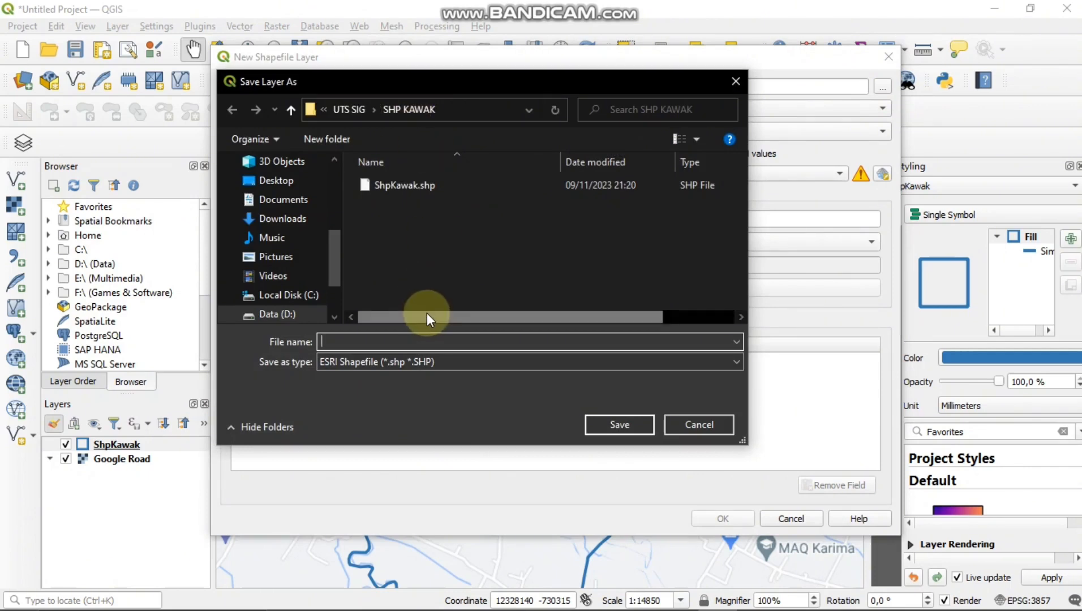
pyautogui.write('JalanDesa')
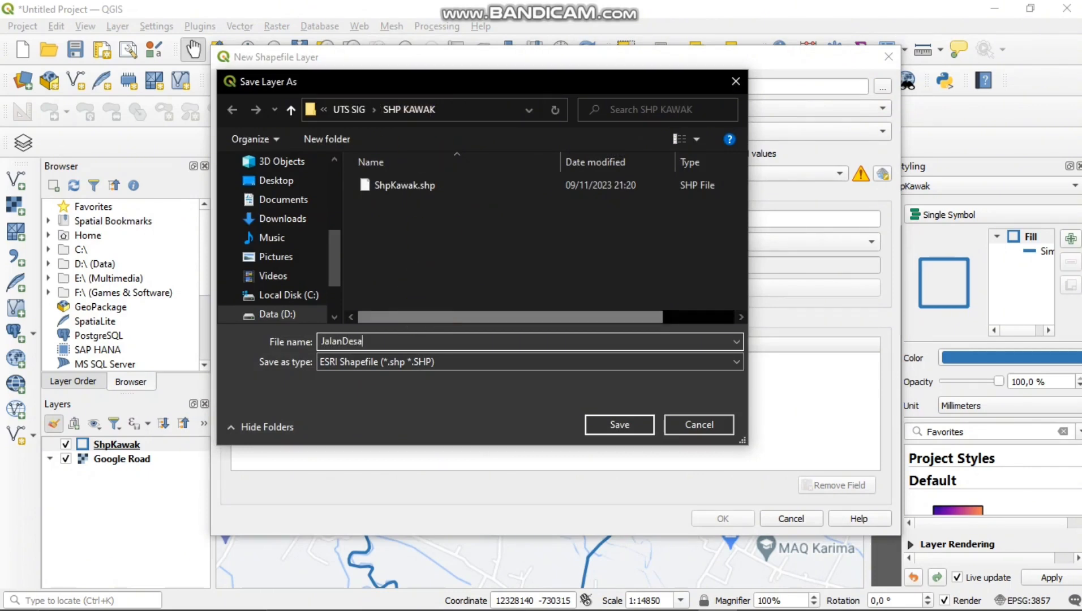
pyautogui.press('Return')
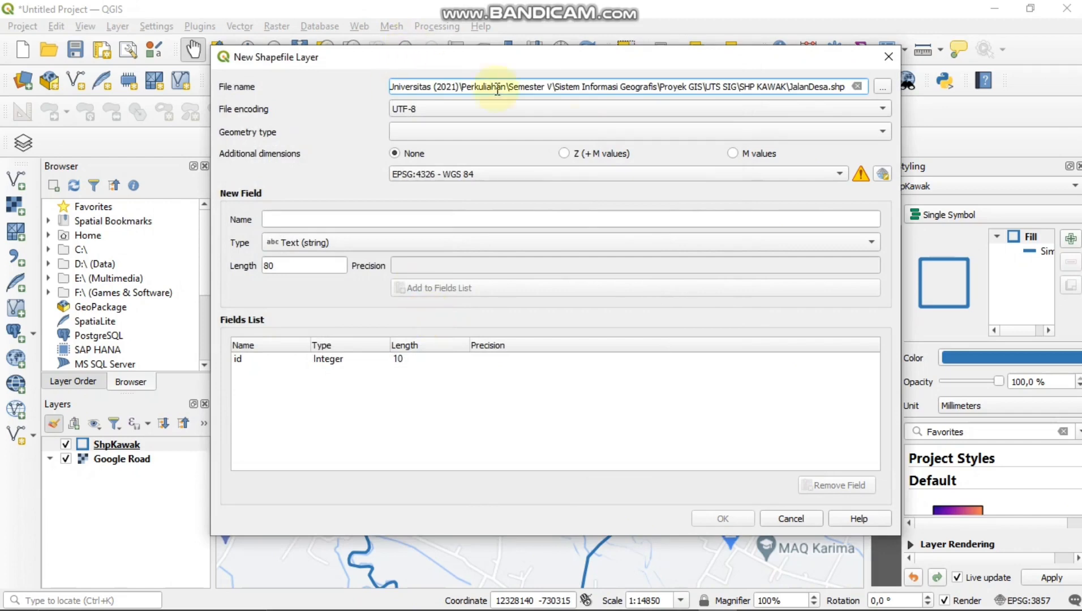
pyautogui.click(483, 132)
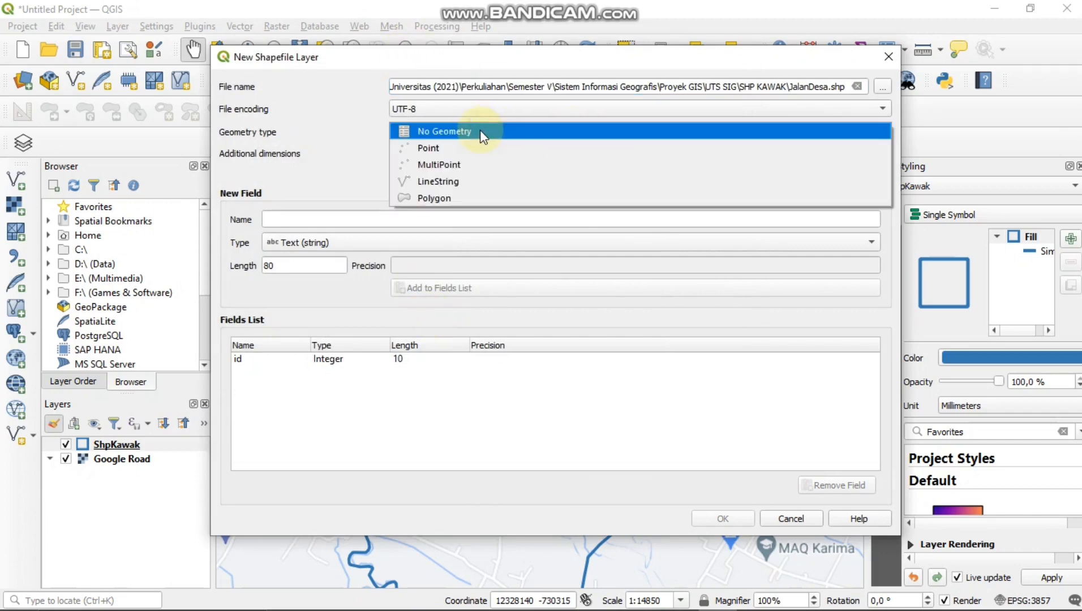
pyautogui.click(463, 184)
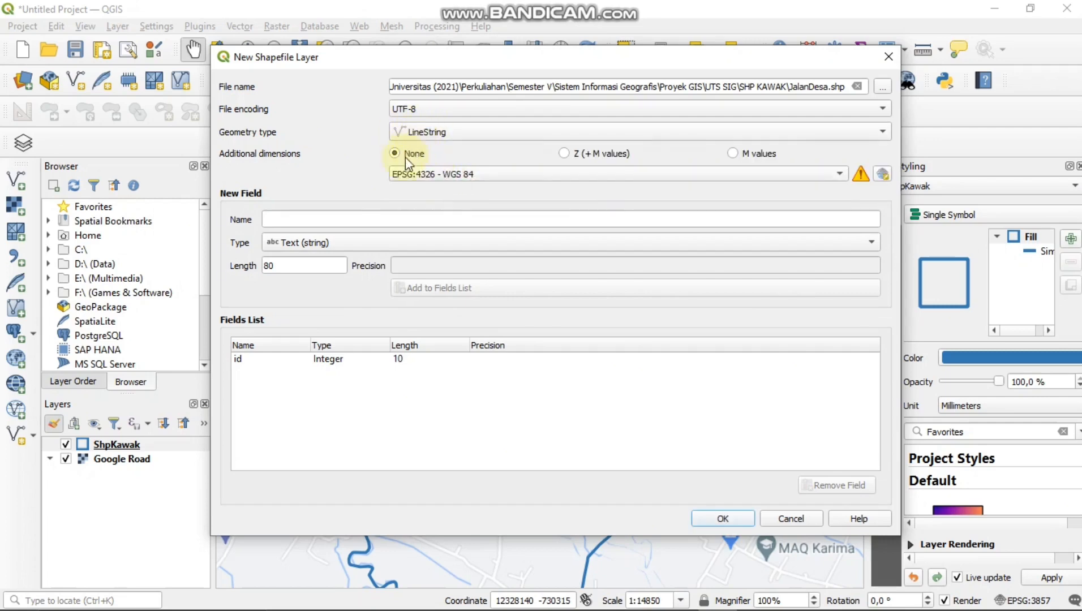
# Add a text field named nama_jalan with length 80 to the fields list and create the layer
pyautogui.click(367, 217)
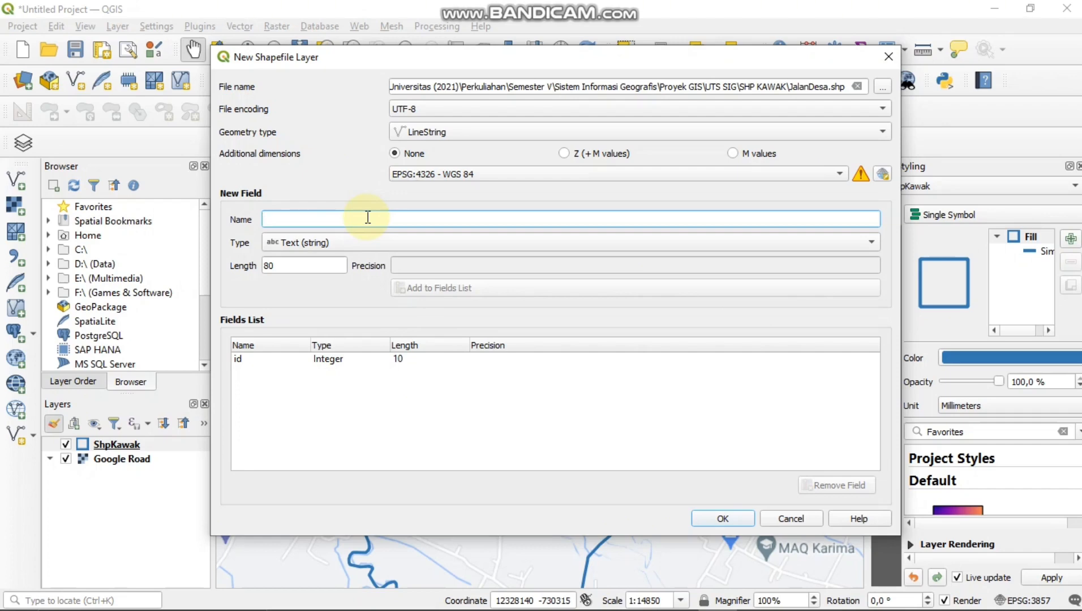
pyautogui.write('J')
pyautogui.press('BackSpace')
pyautogui.write('N')
pyautogui.press('BackSpace')
pyautogui.write('nama_jalan')
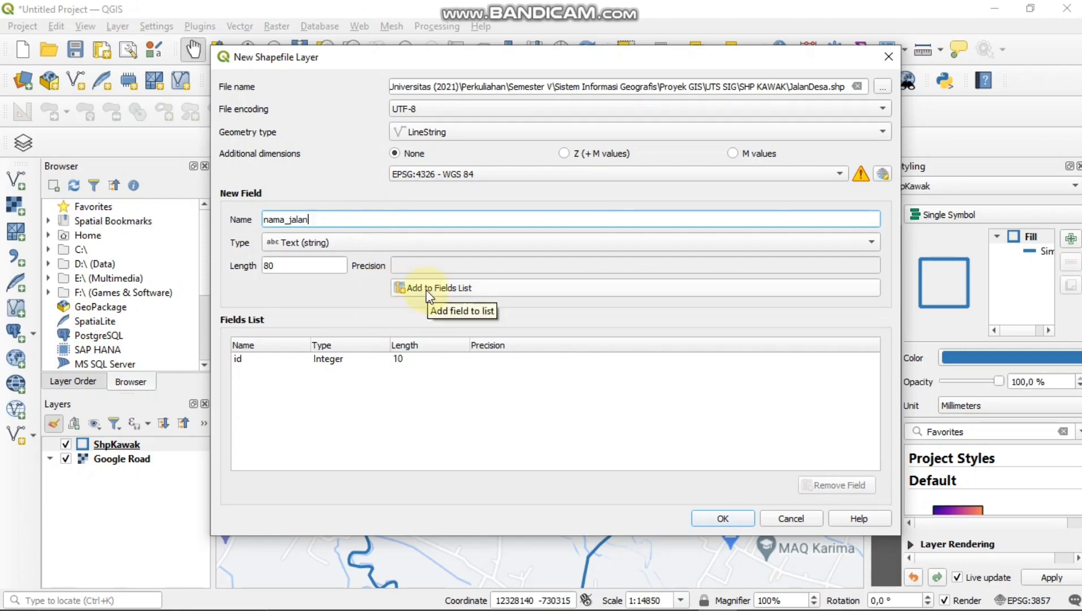
pyautogui.click(428, 290)
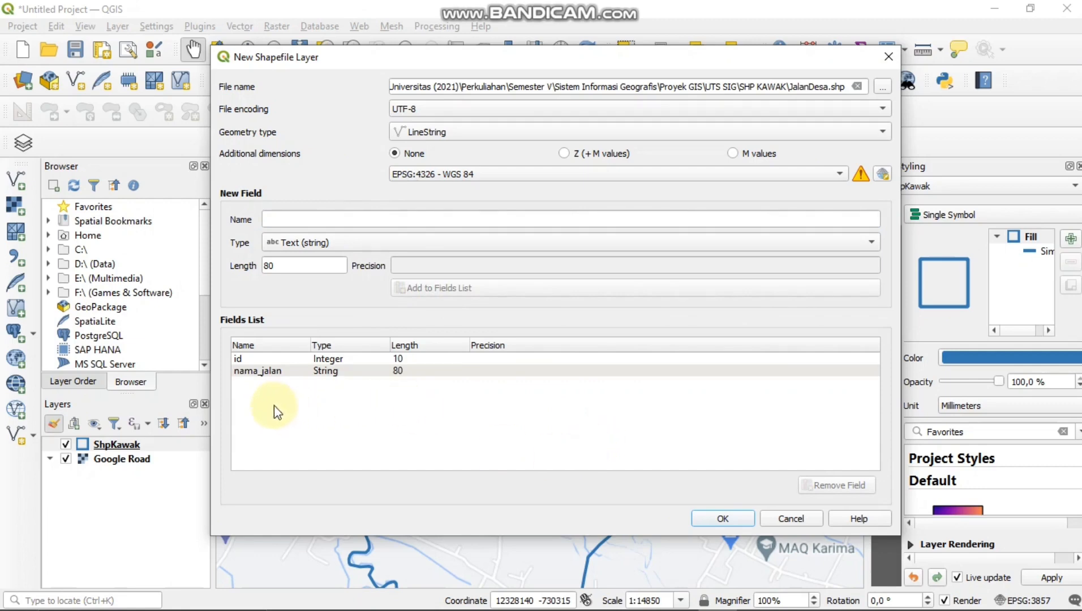
pyautogui.click(249, 371)
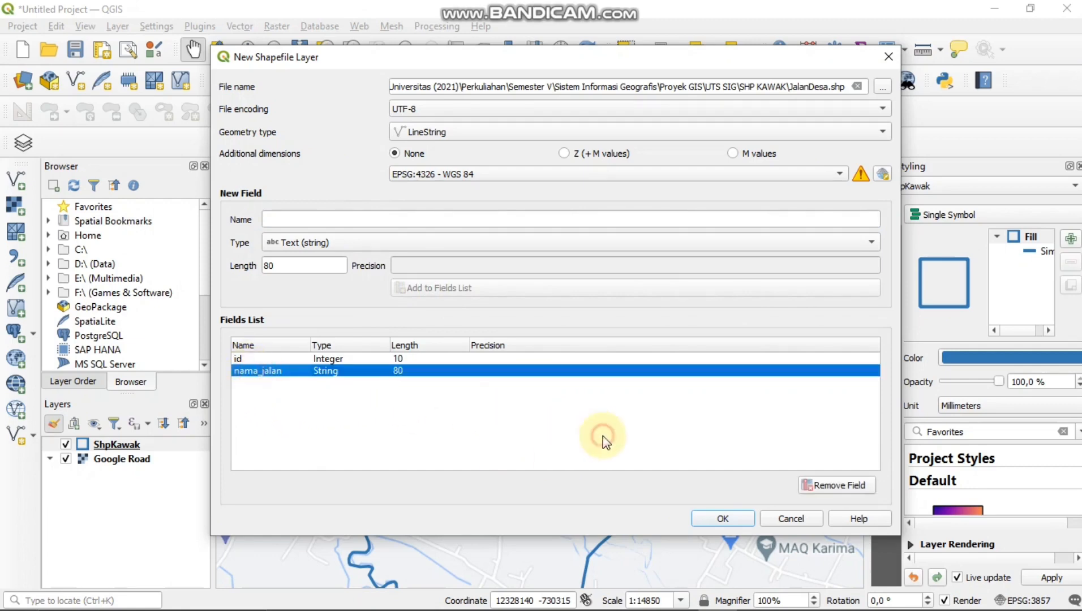
pyautogui.click(732, 518)
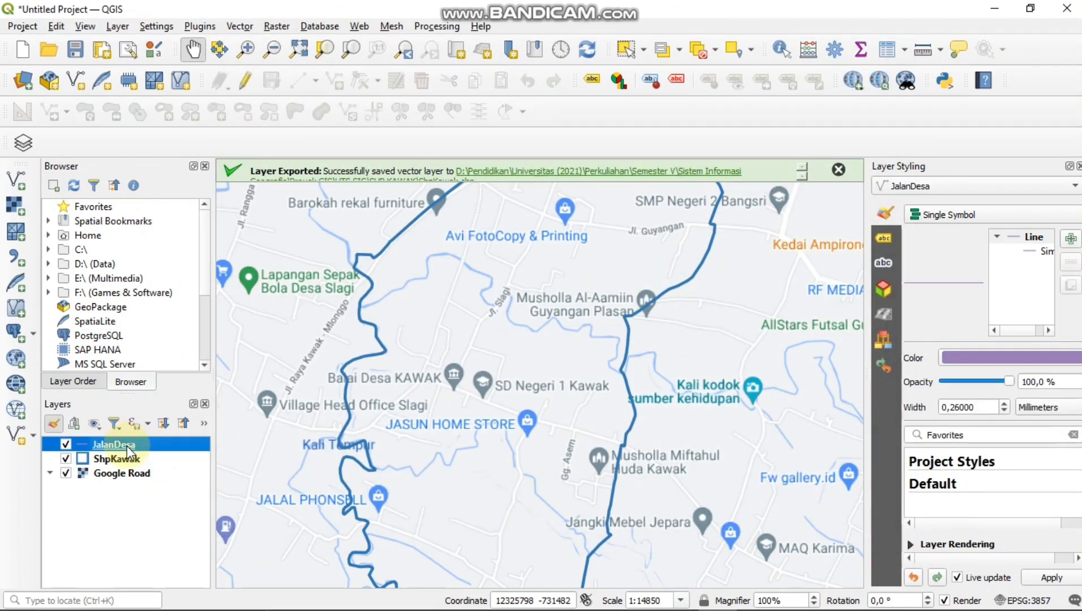
# Turn on editing for the JalanDesa layer and activate the Add Line Feature tool
pyautogui.scroll(-1, 483, 340)
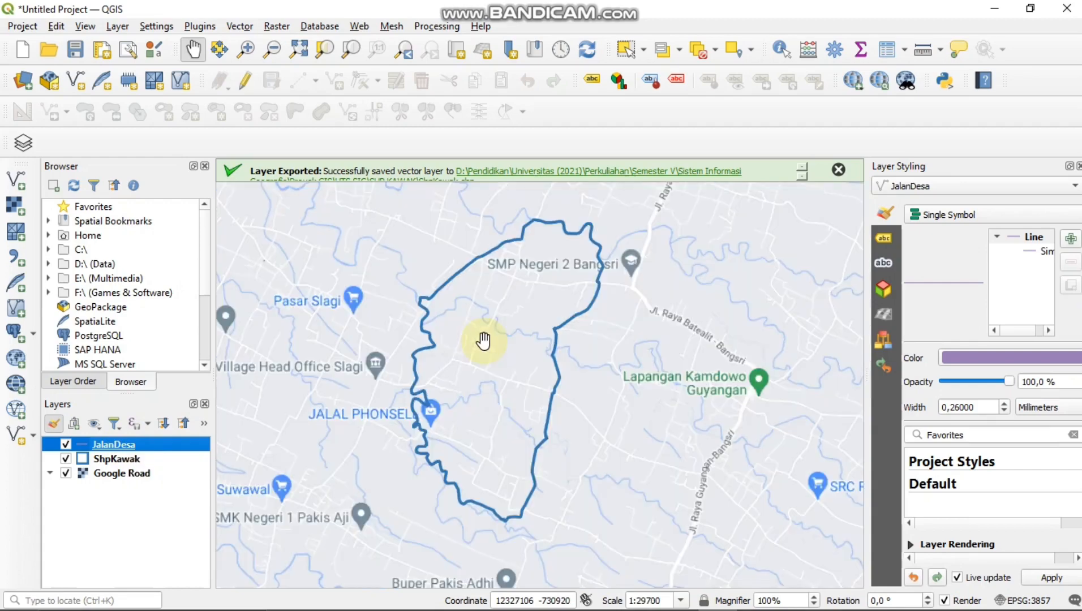
pyautogui.scroll(1, 471, 367)
pyautogui.moveTo(584, 402); pyautogui.dragTo(522, 343)
pyautogui.click(113, 444)
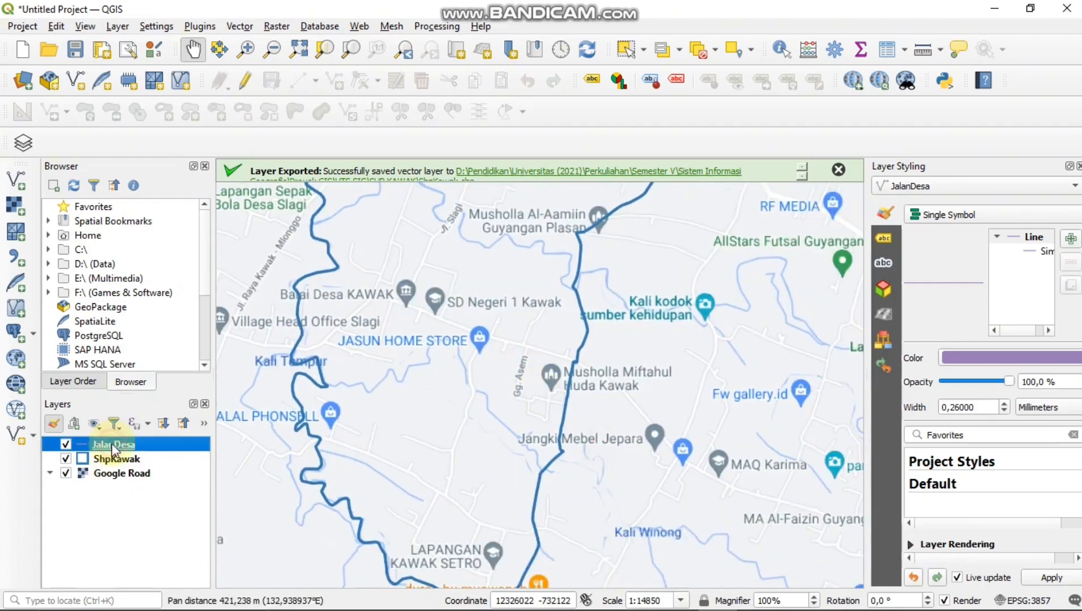
pyautogui.click(245, 85)
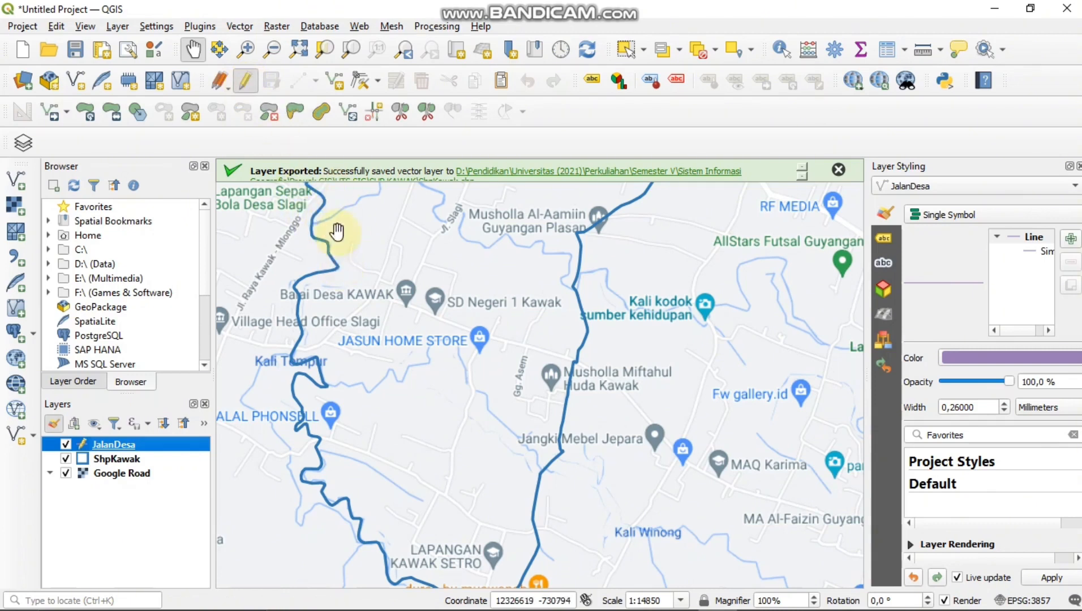
pyautogui.click(338, 84)
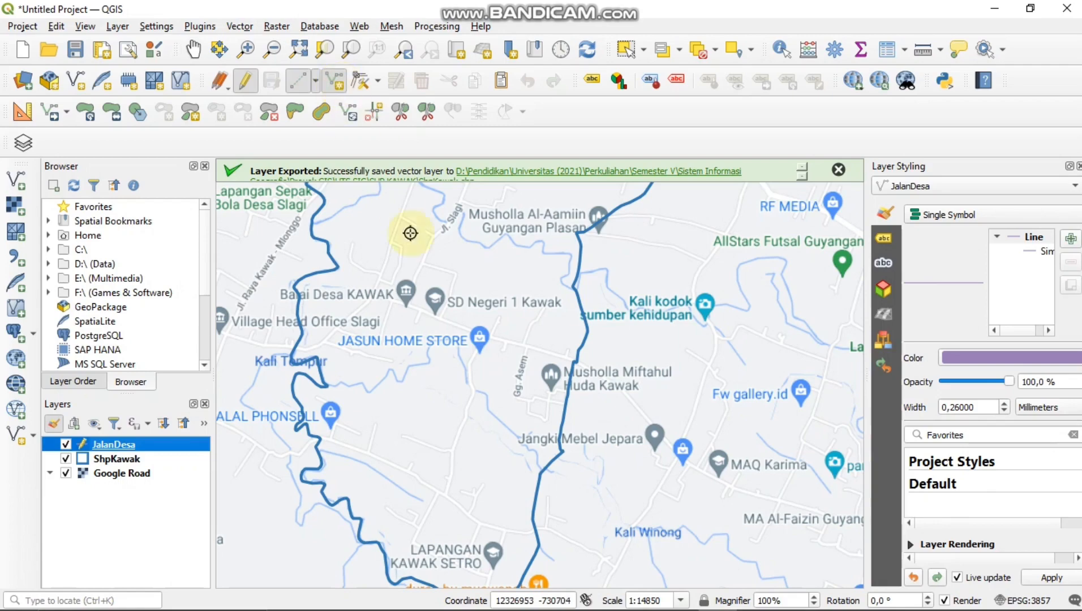
# Examine the village roads around Gg. Asem and Jl. Raya Kawak - Lb. near the eastern boundary
pyautogui.scroll(1, 510, 331)
pyautogui.scroll(-1, 510, 333)
pyautogui.scroll(1, 509, 334)
pyautogui.scroll(-1, 508, 336)
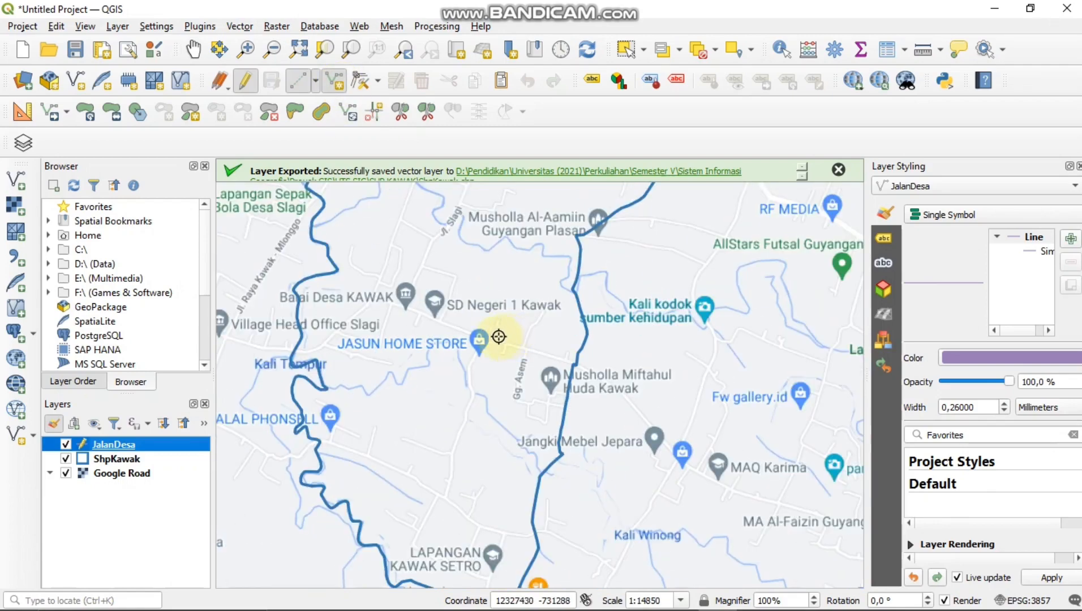
pyautogui.scroll(1, 490, 339)
pyautogui.scroll(-1, 492, 342)
pyautogui.scroll(1, 492, 340)
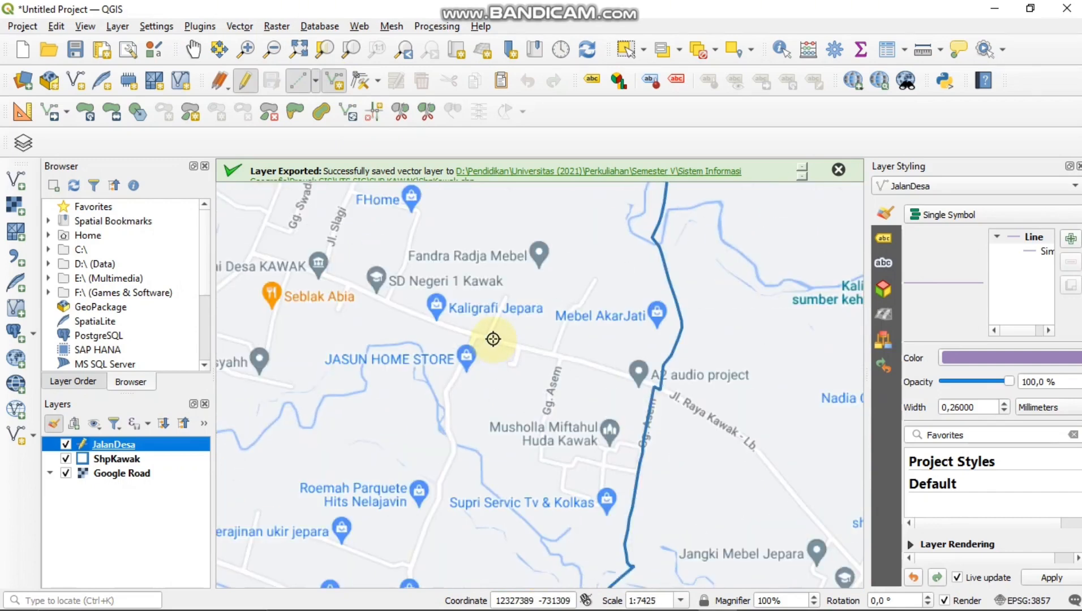
pyautogui.scroll(1, 609, 369)
pyautogui.scroll(-1, 609, 373)
pyautogui.moveTo(608, 375); pyautogui.dragTo(555, 381)
pyautogui.moveTo(549, 471)
pyautogui.mouseDown()
pyautogui.moveTo(575, 397)
pyautogui.moveTo(547, 463)
pyautogui.mouseUp()
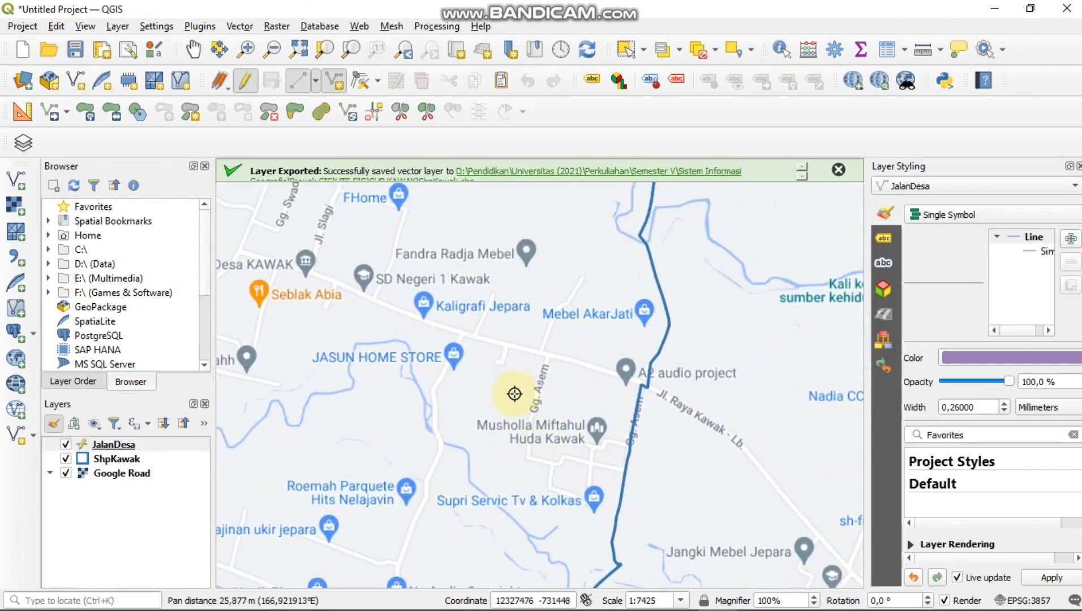
pyautogui.moveTo(569, 368); pyautogui.dragTo(505, 441)
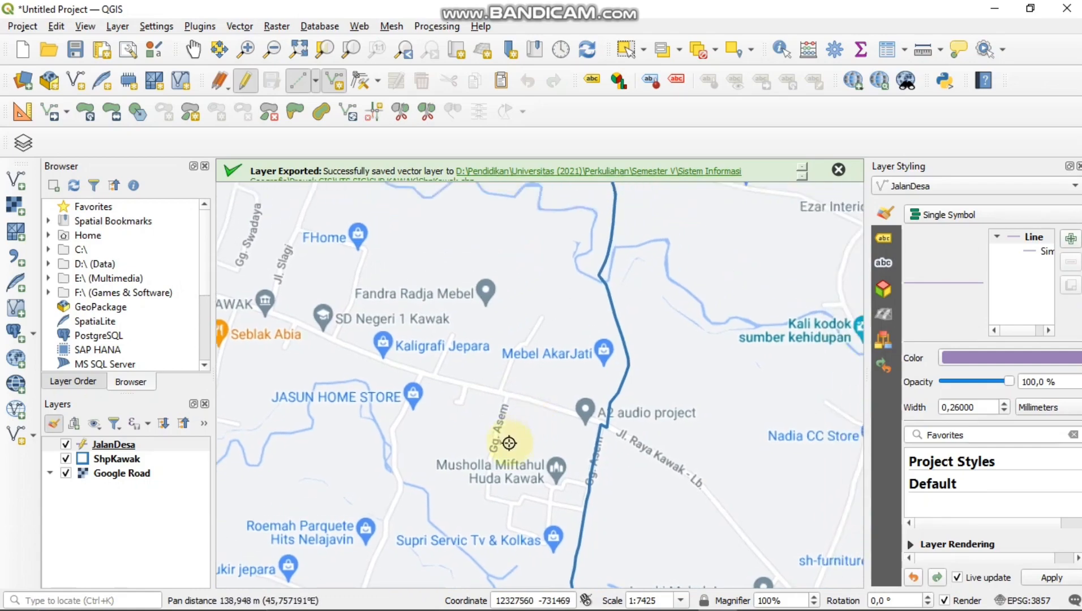
pyautogui.scroll(1, 557, 406)
pyautogui.moveTo(548, 400); pyautogui.dragTo(645, 407)
pyautogui.scroll(1, 541, 429)
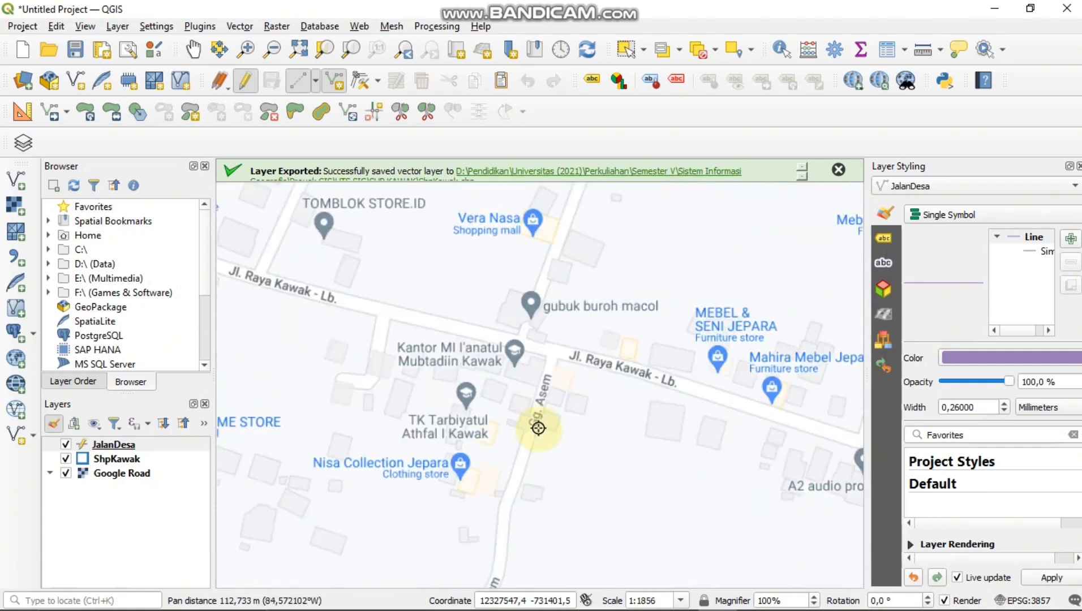
pyautogui.scroll(-2, 548, 327)
pyautogui.scroll(1, 560, 357)
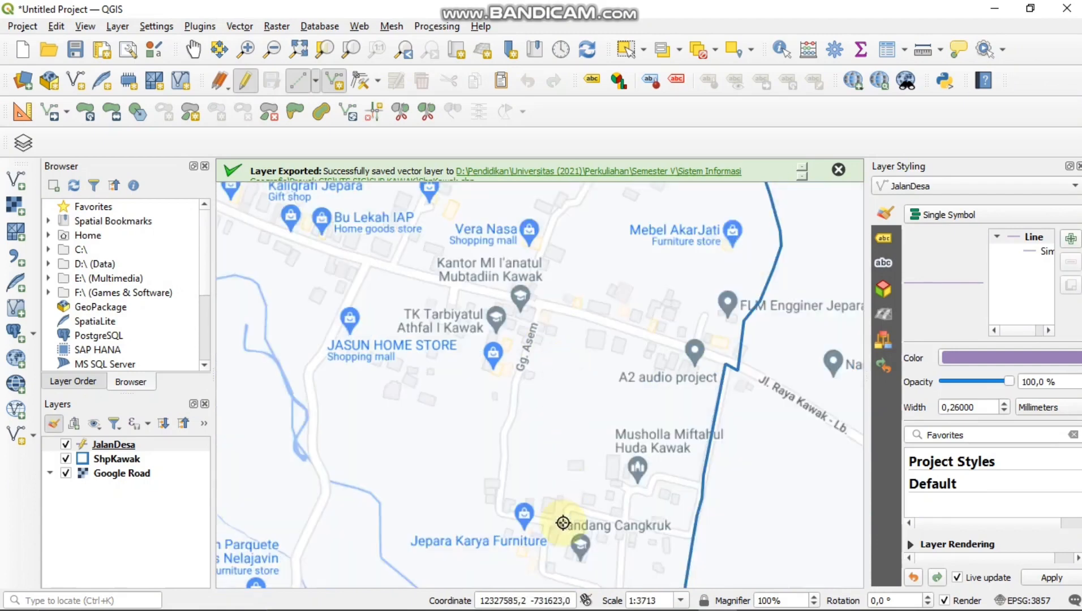
pyautogui.scroll(1, 557, 563)
pyautogui.scroll(-1, 477, 462)
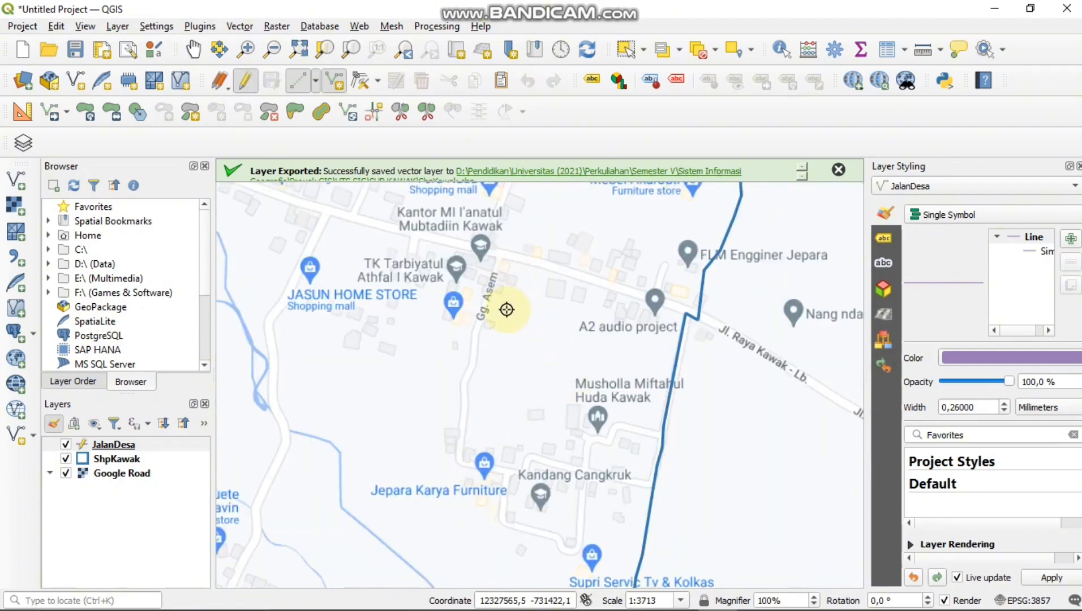
# Draw a line along Jl. Raya Kawak - Lb. from the eastern village boundary west to the Gg. Asem junction
pyautogui.scroll(1, 681, 262)
pyautogui.scroll(1, 713, 379)
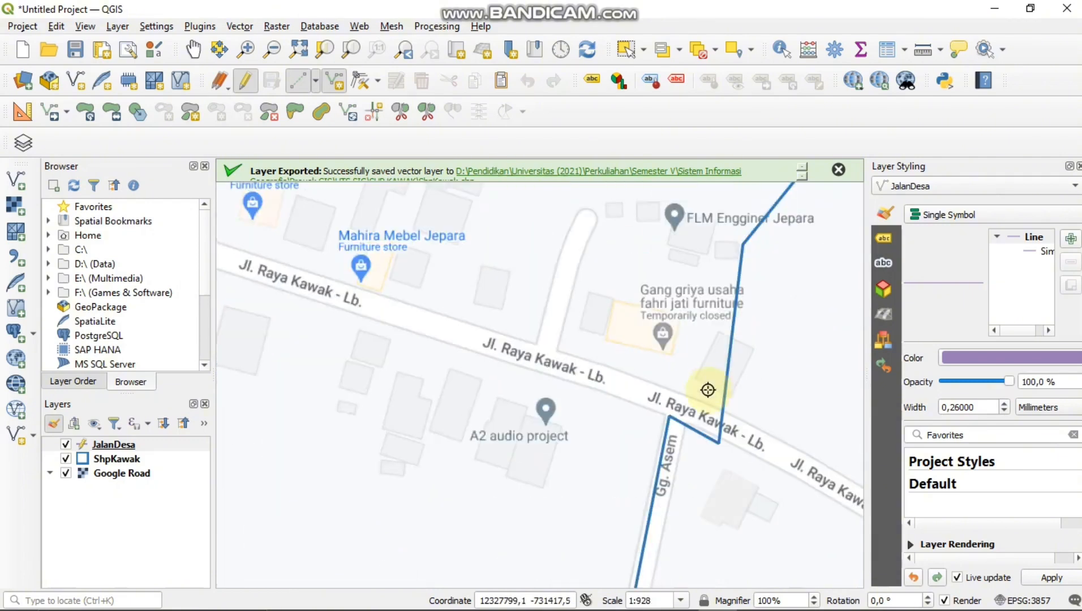
pyautogui.scroll(1, 703, 398)
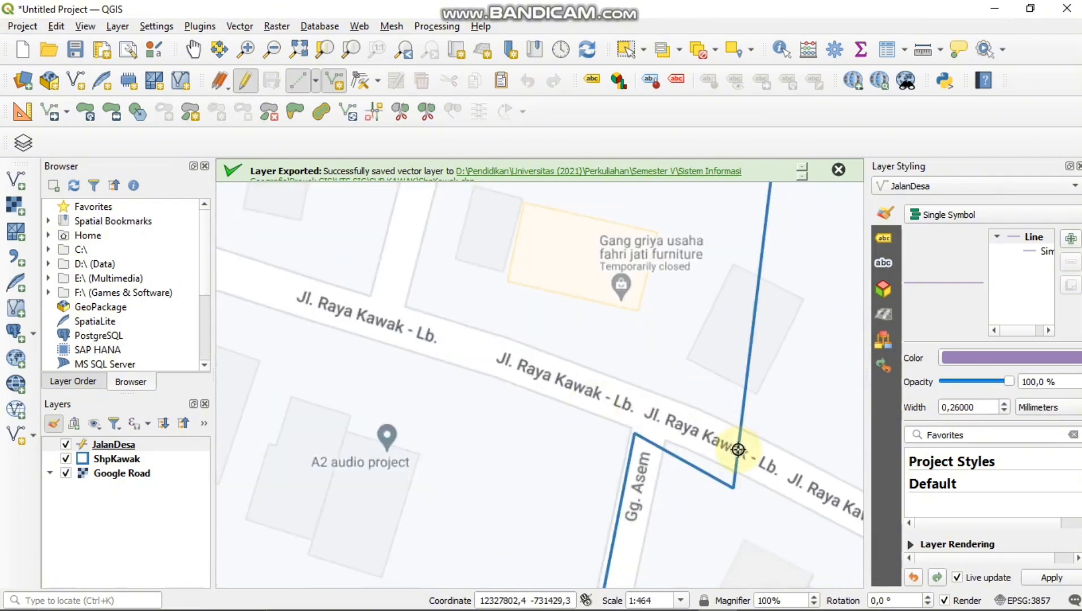
pyautogui.moveTo(333, 303); pyautogui.dragTo(545, 395)
pyautogui.click(583, 408)
pyautogui.moveTo(606, 414); pyautogui.dragTo(837, 487)
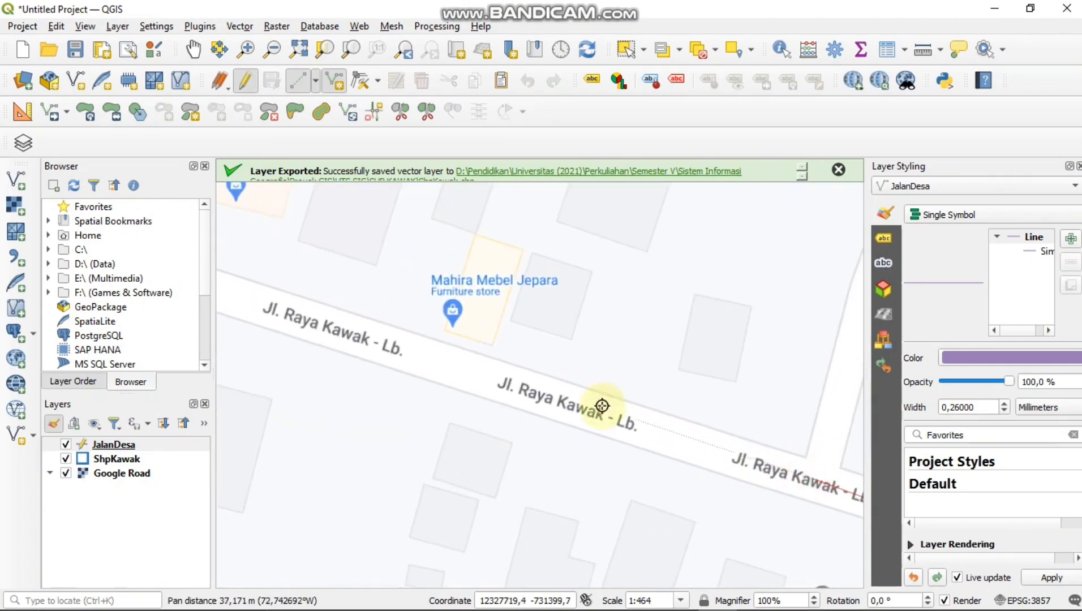
pyautogui.scroll(-2, 386, 351)
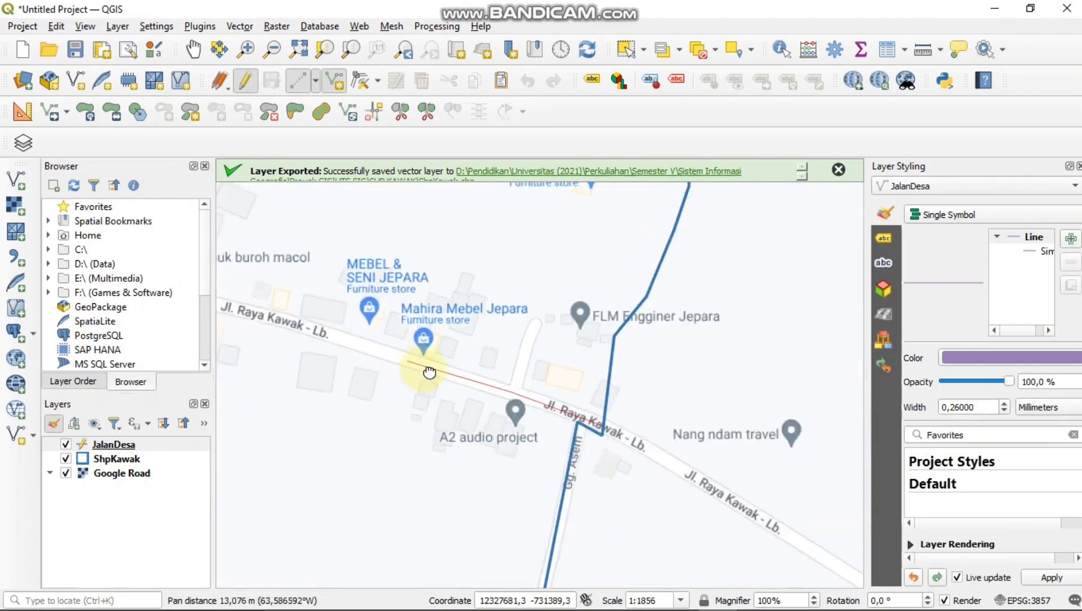
pyautogui.moveTo(403, 367); pyautogui.dragTo(611, 420)
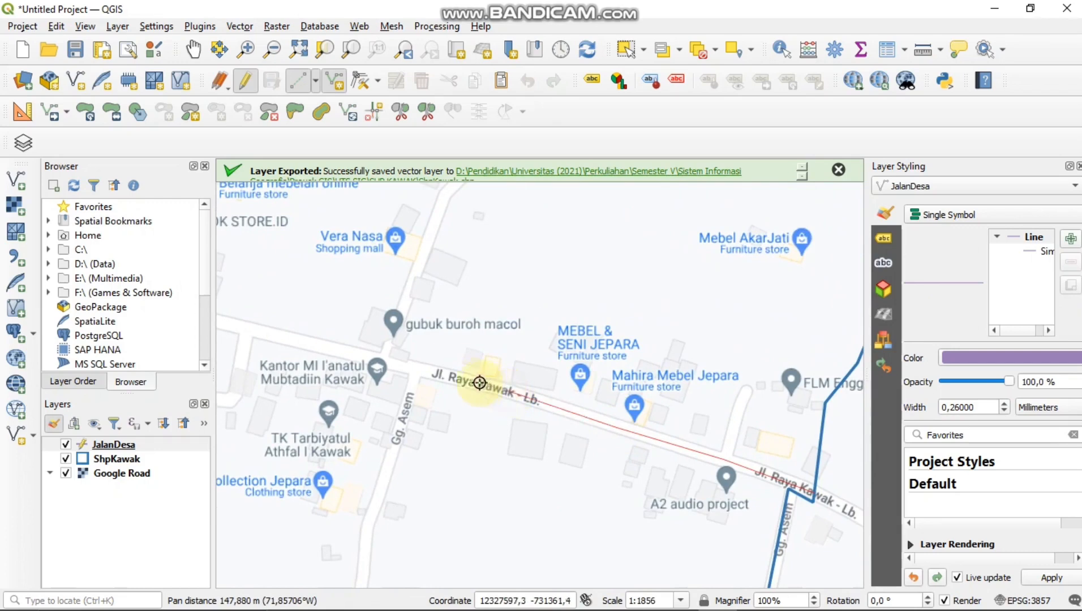
pyautogui.scroll(3, 422, 374)
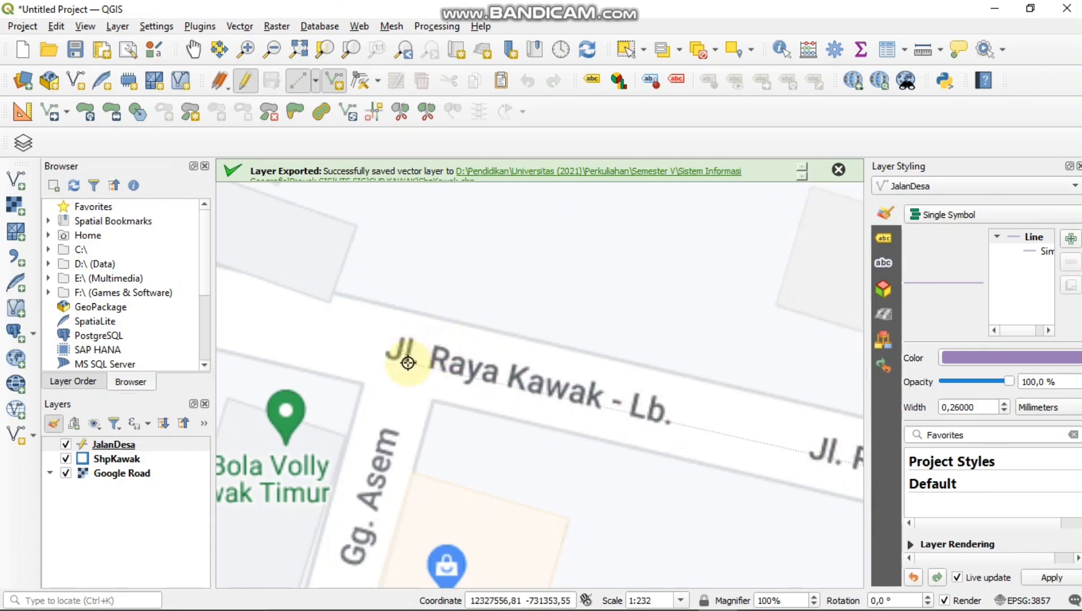
pyautogui.click(407, 353)
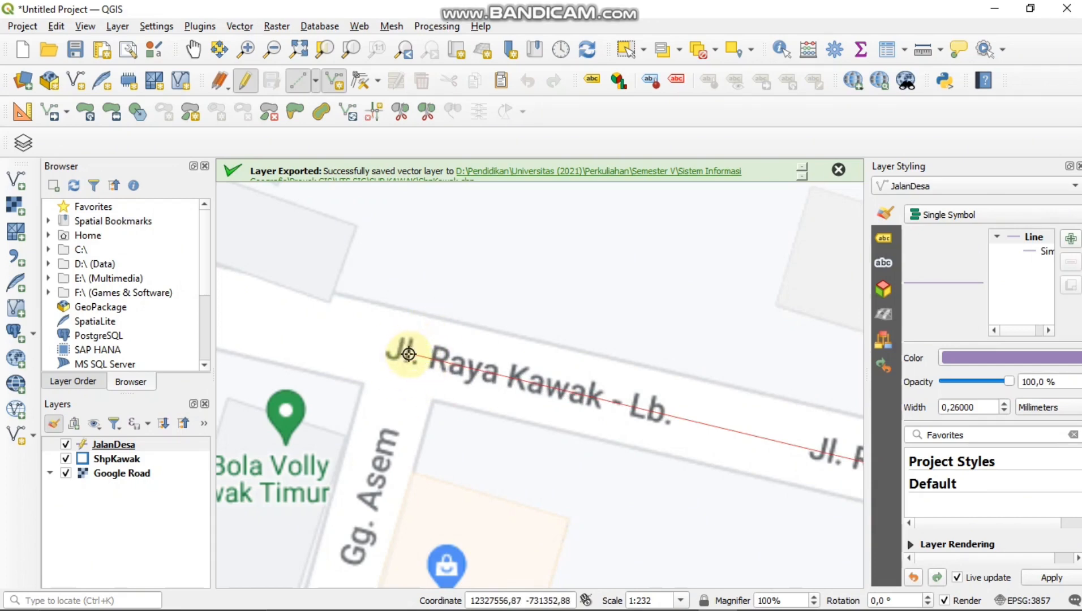
pyautogui.rightClick(406, 352)
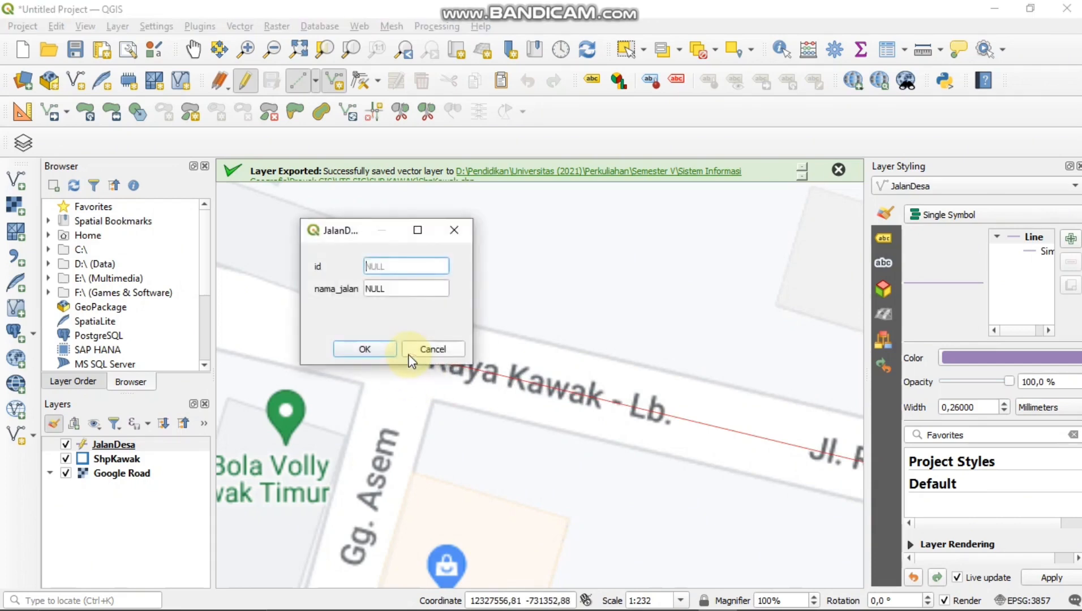
# Give the new road line the id 1 and nama_jalan "Jl. Raya Kawak - Lb." and save its attributes
pyautogui.write('1')
pyautogui.click(398, 289)
pyautogui.click(375, 264)
pyautogui.click(405, 292)
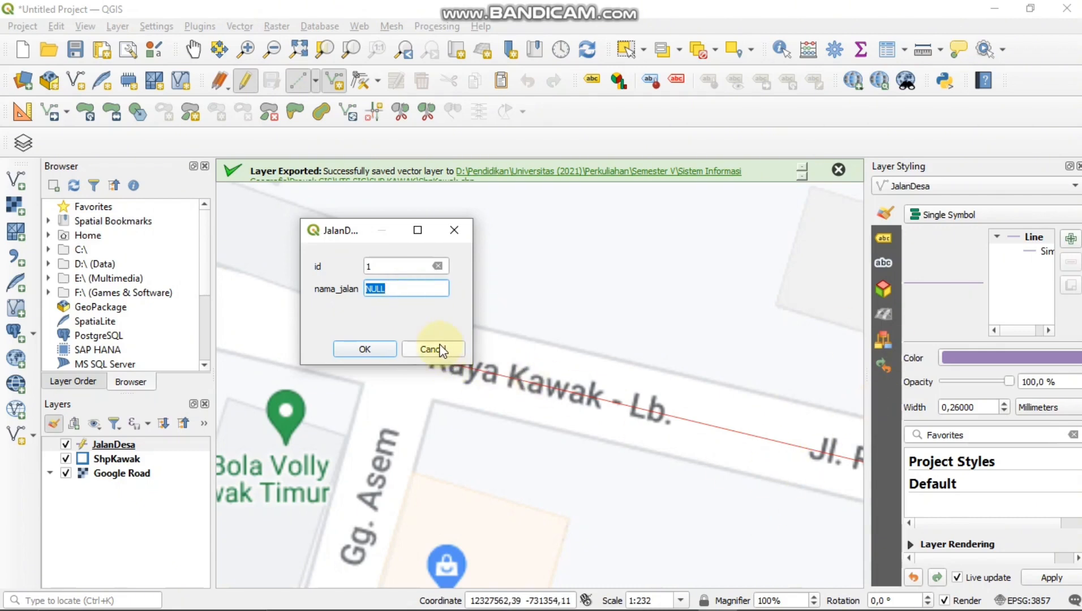
pyautogui.write('Jl. Raya Kawak - Lb.')
pyautogui.click(368, 349)
# Apply the "simple red line" preset symbol to the JalanDesa layer in its symbology properties
pyautogui.scroll(-1, 550, 357)
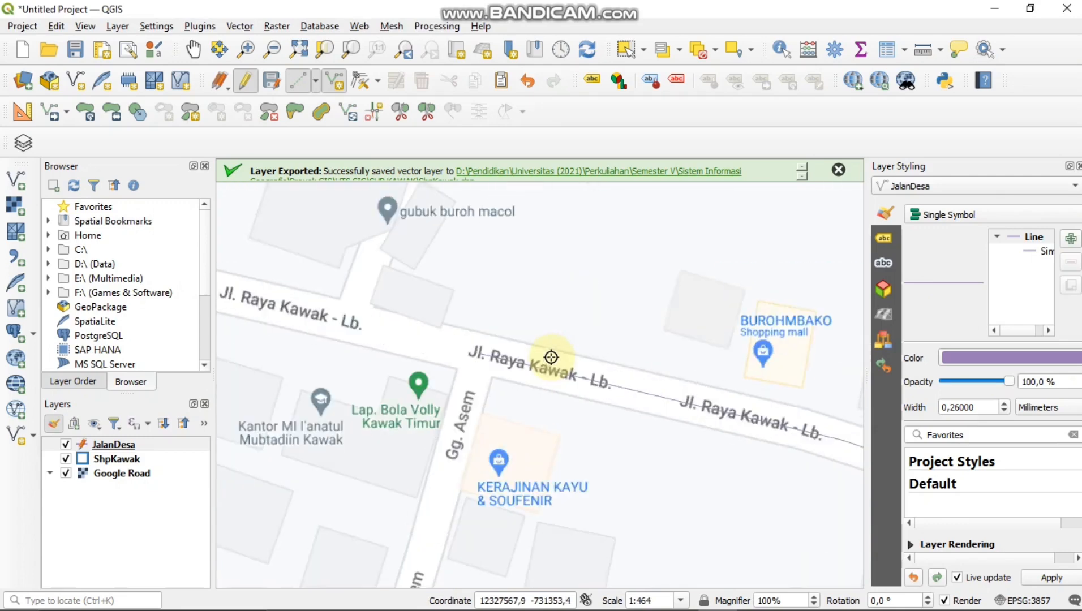
pyautogui.doubleClick(965, 407)
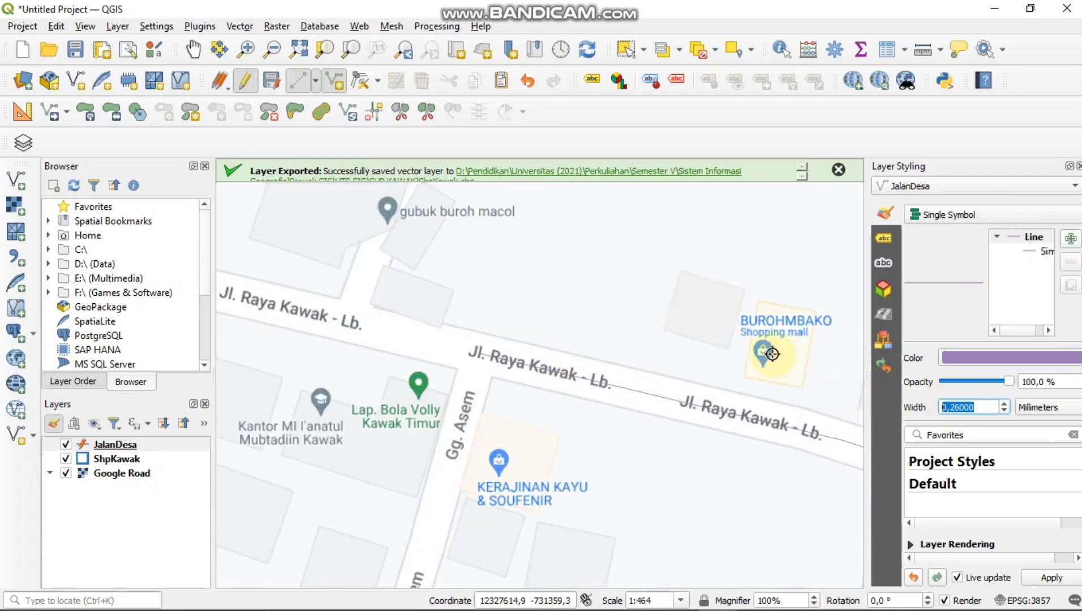
pyautogui.rightClick(128, 447)
pyautogui.click(146, 435)
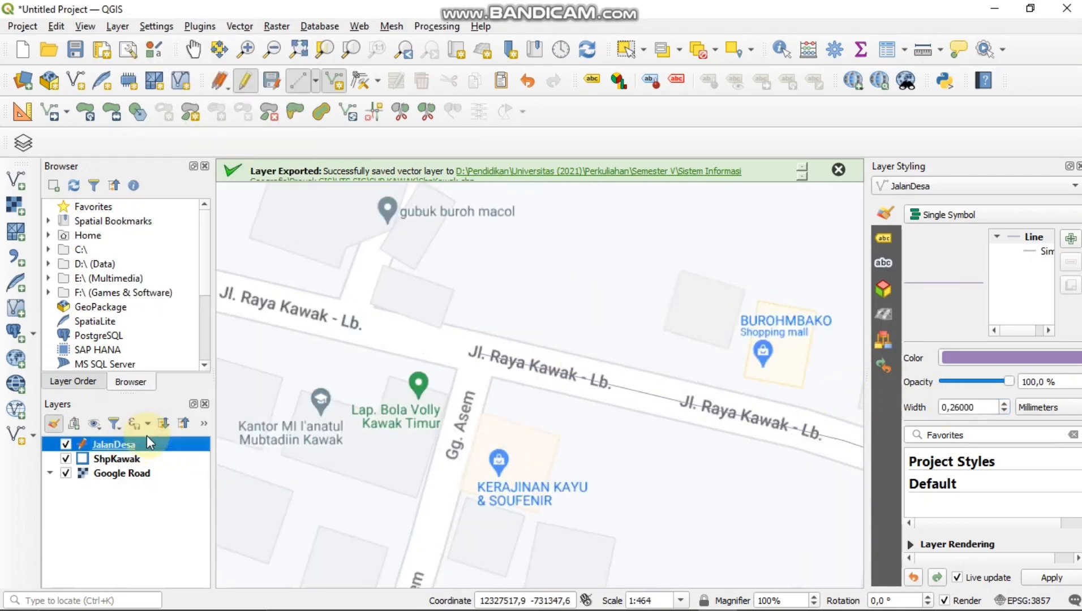
pyautogui.scroll(-3, 554, 467)
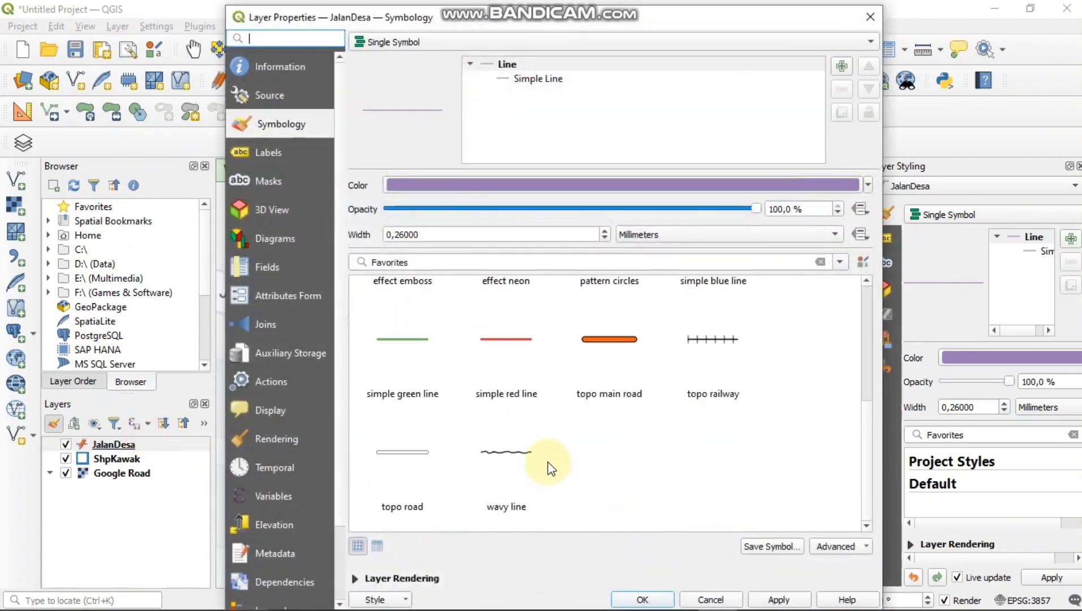
pyautogui.click(523, 367)
pyautogui.click(645, 600)
pyautogui.scroll(-2, 493, 350)
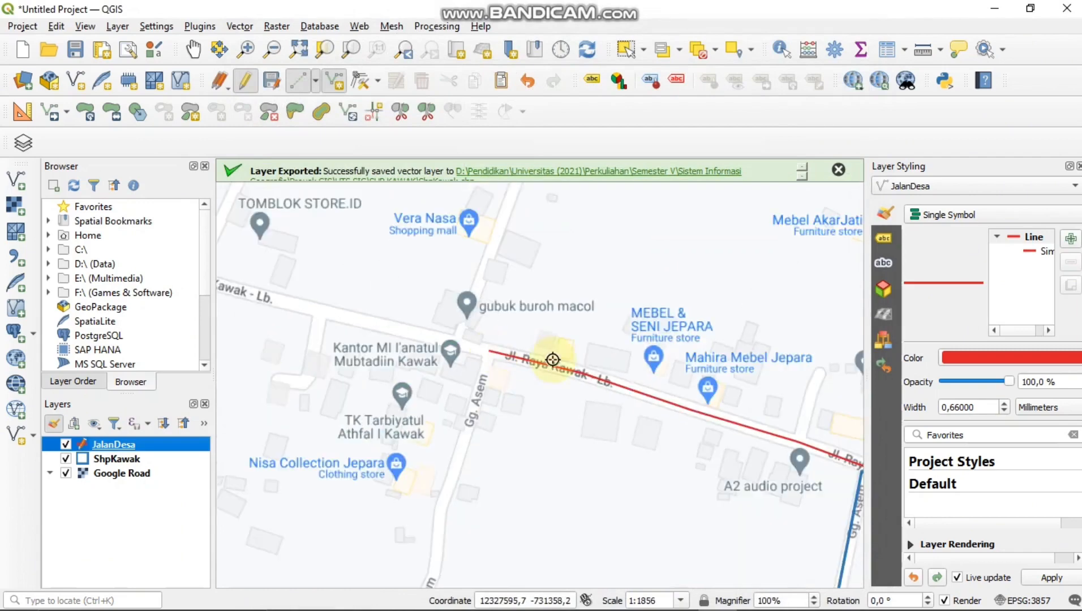
# Set the JalanDesa line width to 1.5 millimetres
pyautogui.scroll(1, 545, 360)
pyautogui.scroll(1, 560, 381)
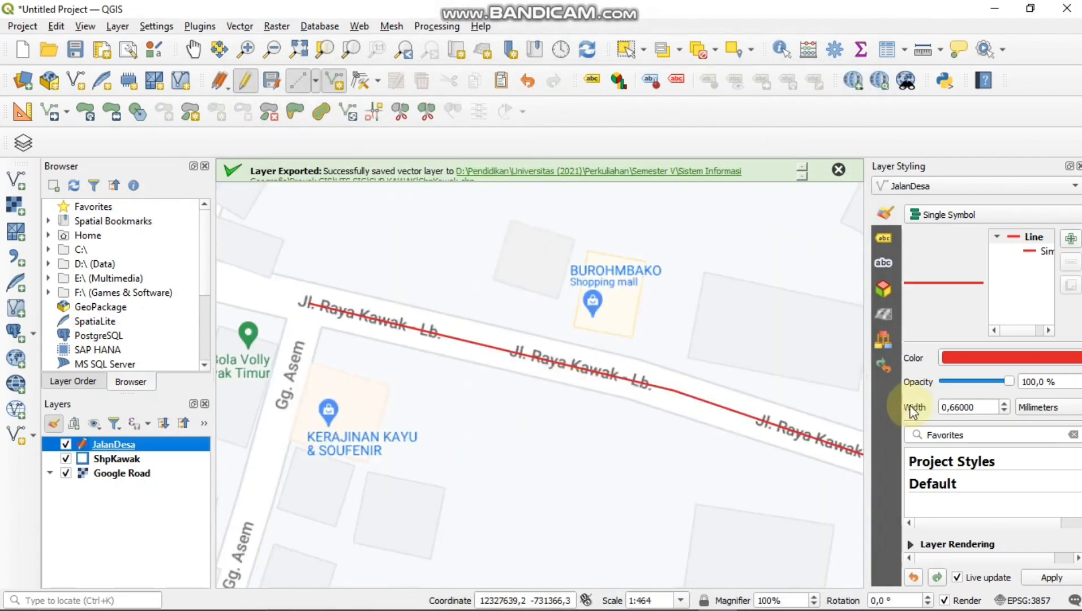
pyautogui.click(1005, 403)
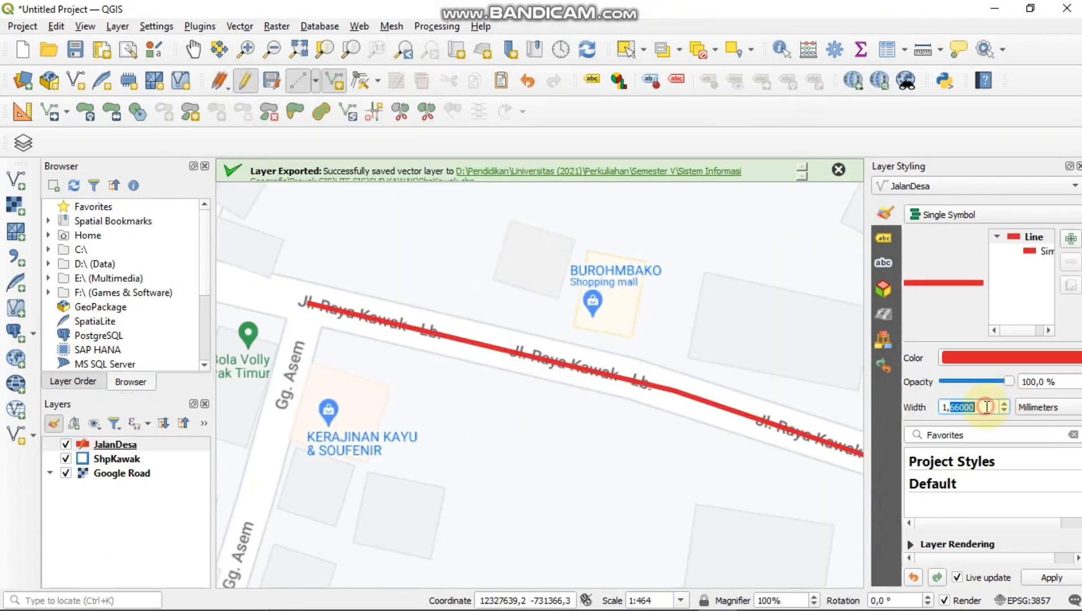
pyautogui.click(980, 409)
pyautogui.press('BackSpace')
pyautogui.press('BackSpace')
pyautogui.press('BackSpace')
pyautogui.press('BackSpace')
pyautogui.press('BackSpace')
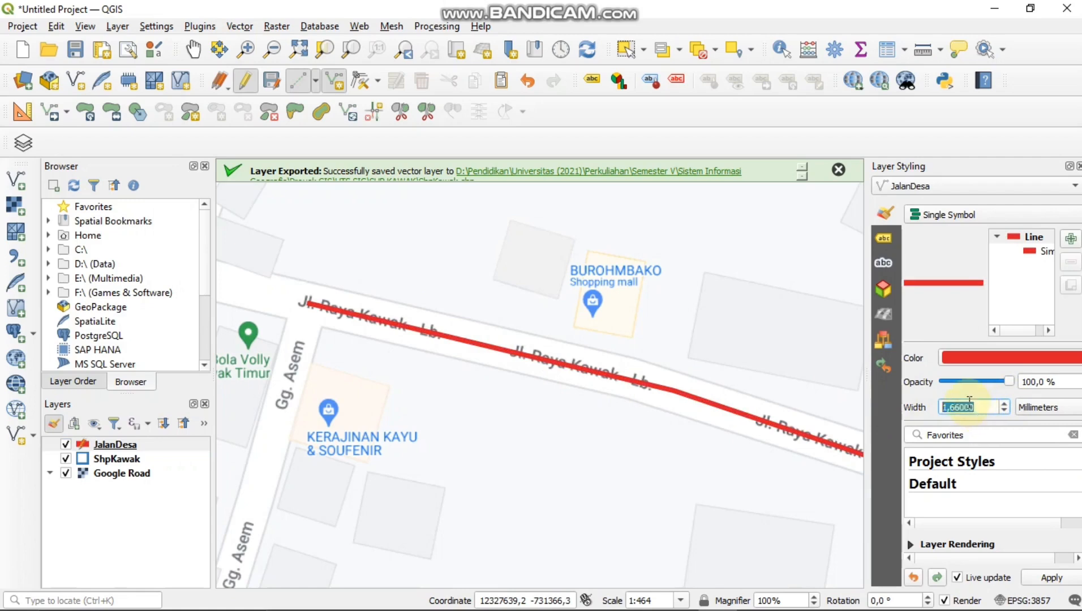
pyautogui.write('5')
pyautogui.press('Return')
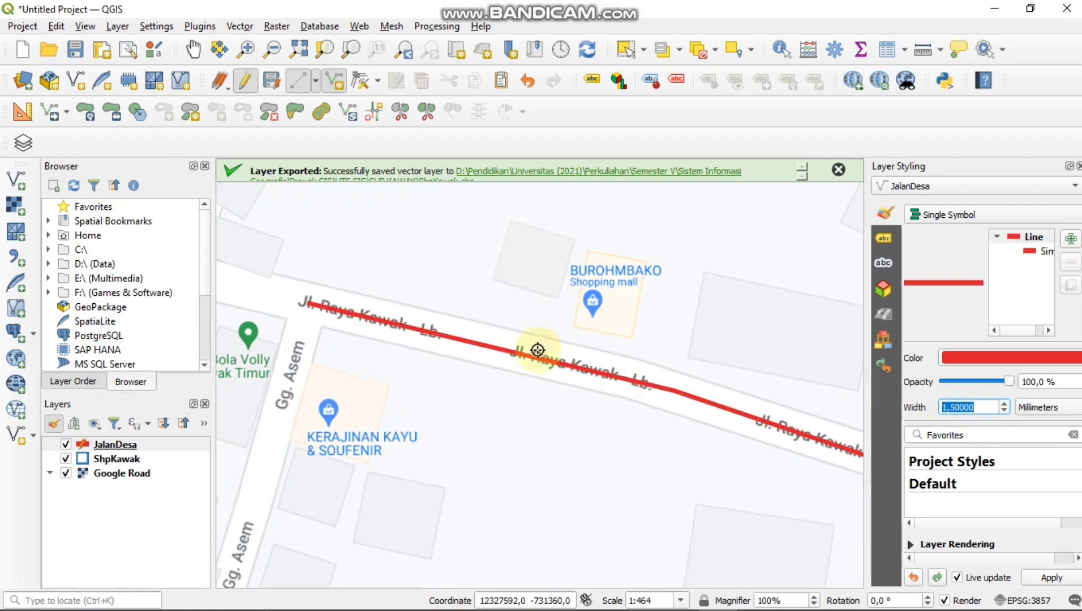
# Examine the styled road line along Jl. Raya Kawak - Lb. near the Gg. Asem junction
pyautogui.scroll(-3, 535, 355)
pyautogui.scroll(1, 465, 338)
pyautogui.scroll(1, 466, 338)
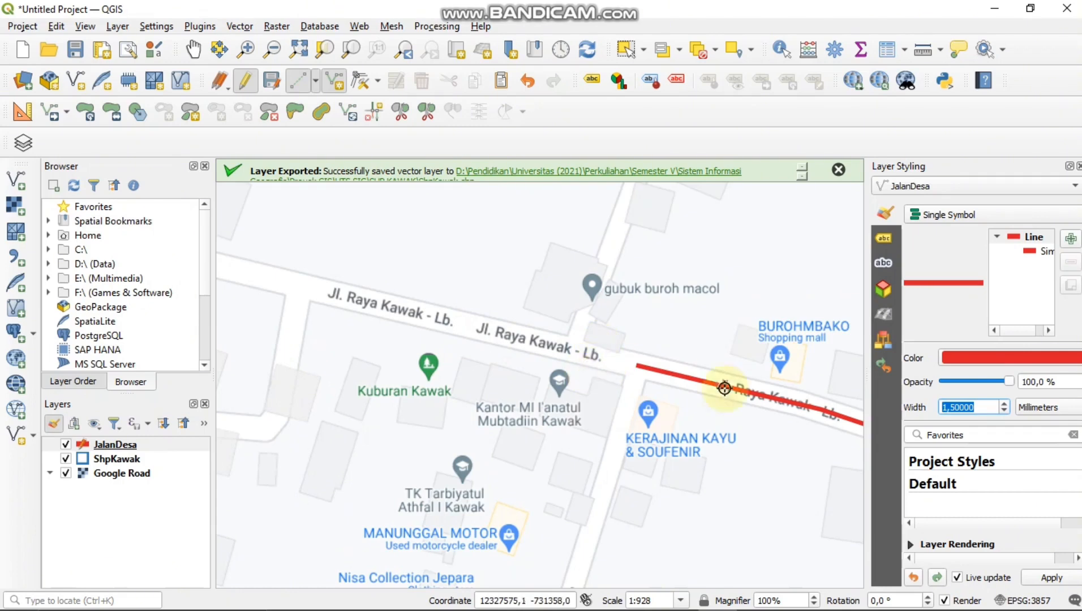
pyautogui.scroll(-1, 683, 374)
pyautogui.scroll(1, 833, 412)
pyautogui.scroll(1, 834, 412)
pyautogui.scroll(1, 532, 352)
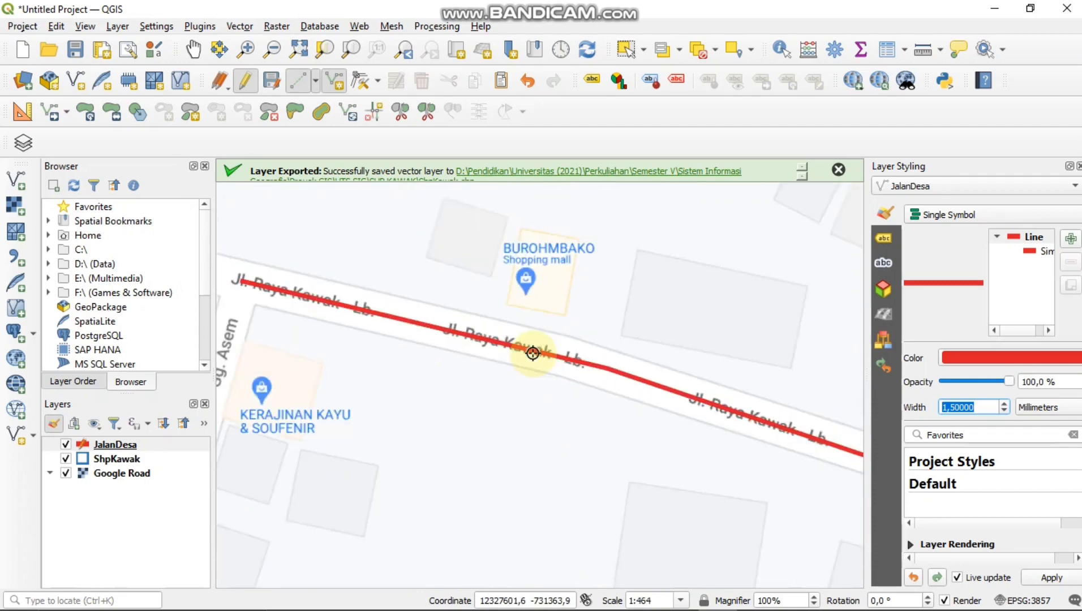
pyautogui.scroll(-1, 311, 274)
pyautogui.scroll(1, 263, 271)
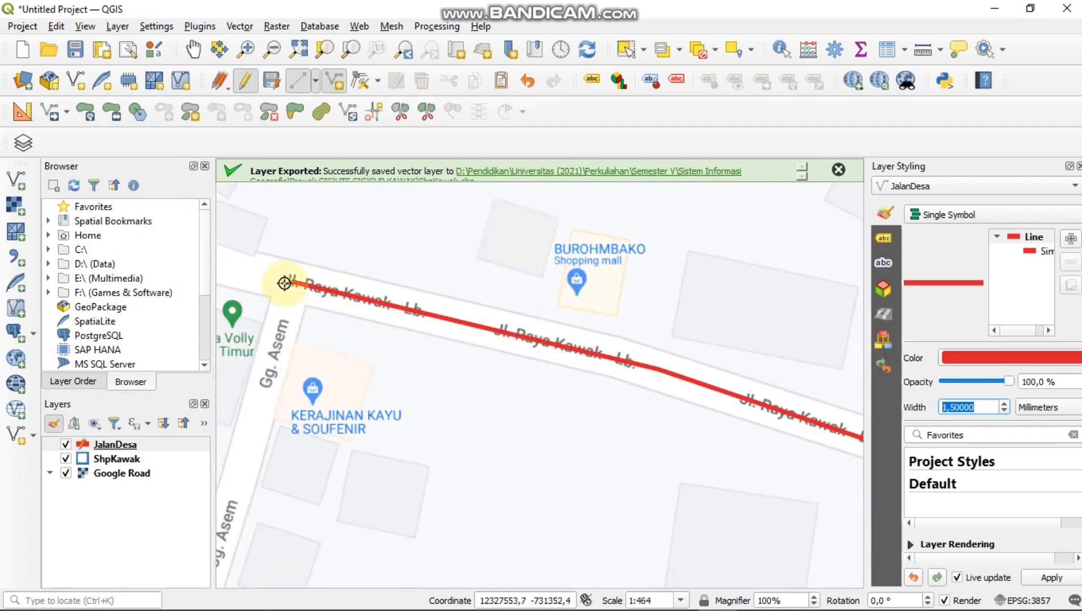
# Check the first road's id and name in the JalanDesa attribute table and close the table
pyautogui.click(886, 51)
pyautogui.click(689, 249)
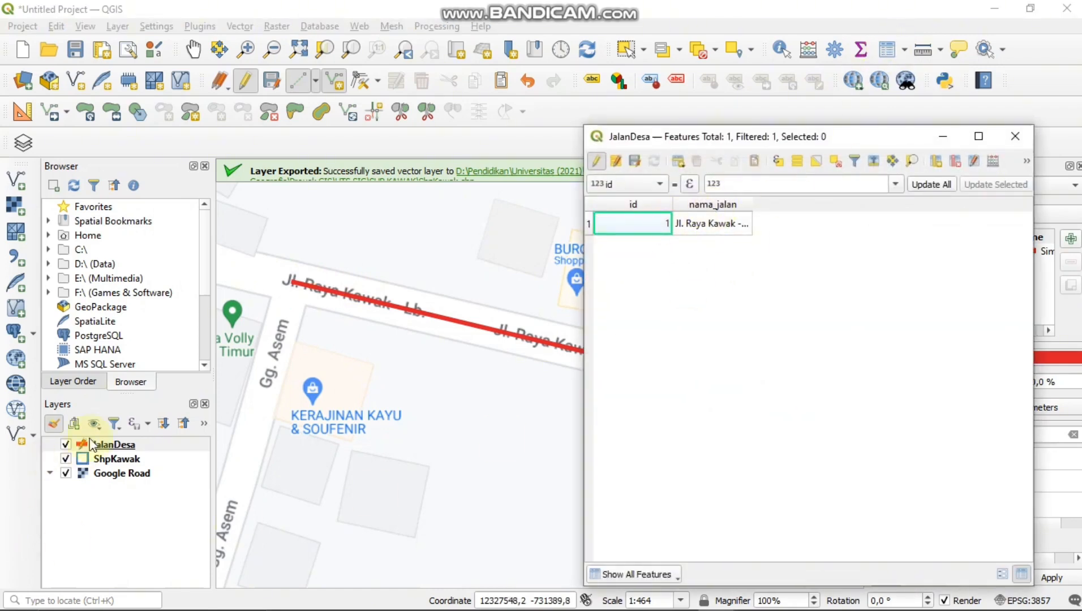
pyautogui.doubleClick(710, 222)
pyautogui.click(717, 254)
pyautogui.click(1015, 136)
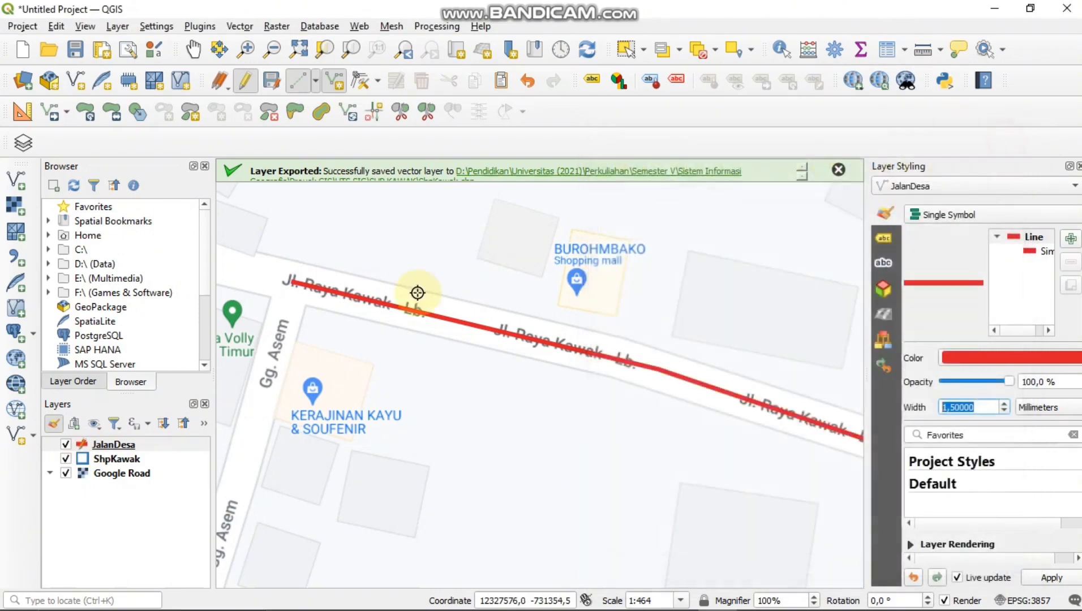
# Draw a second line along Gg. Asem north to the end of the Jl. Raya Kawak - Lb. line
pyautogui.scroll(-1, 417, 292)
pyautogui.scroll(2, 302, 345)
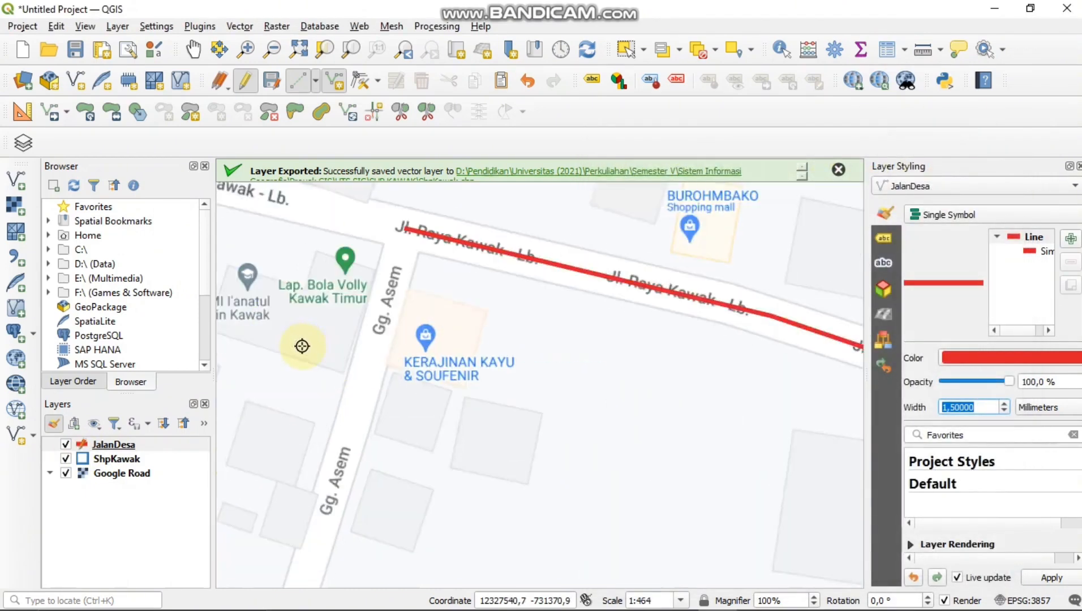
pyautogui.scroll(-1, 361, 361)
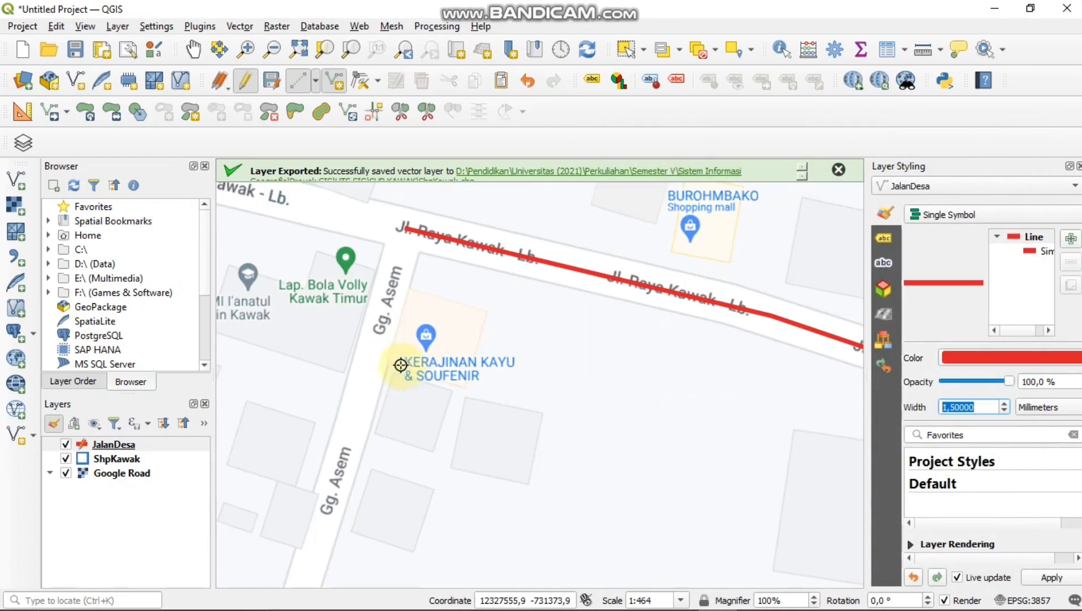
pyautogui.scroll(-1, 399, 362)
pyautogui.scroll(1, 304, 405)
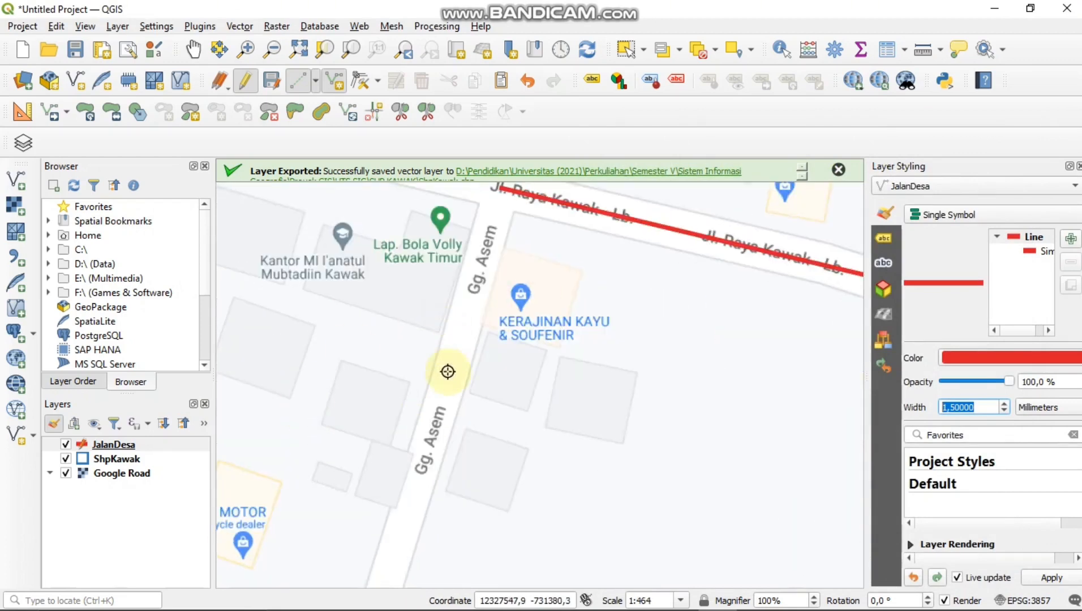
pyautogui.scroll(-1, 480, 415)
pyautogui.scroll(1, 492, 326)
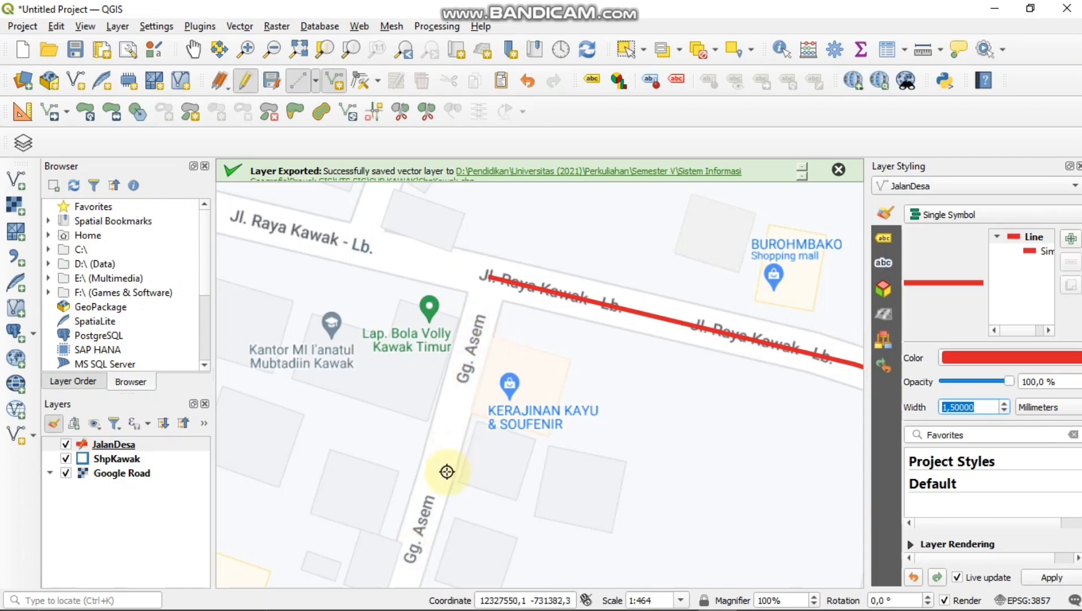
pyautogui.click(413, 552)
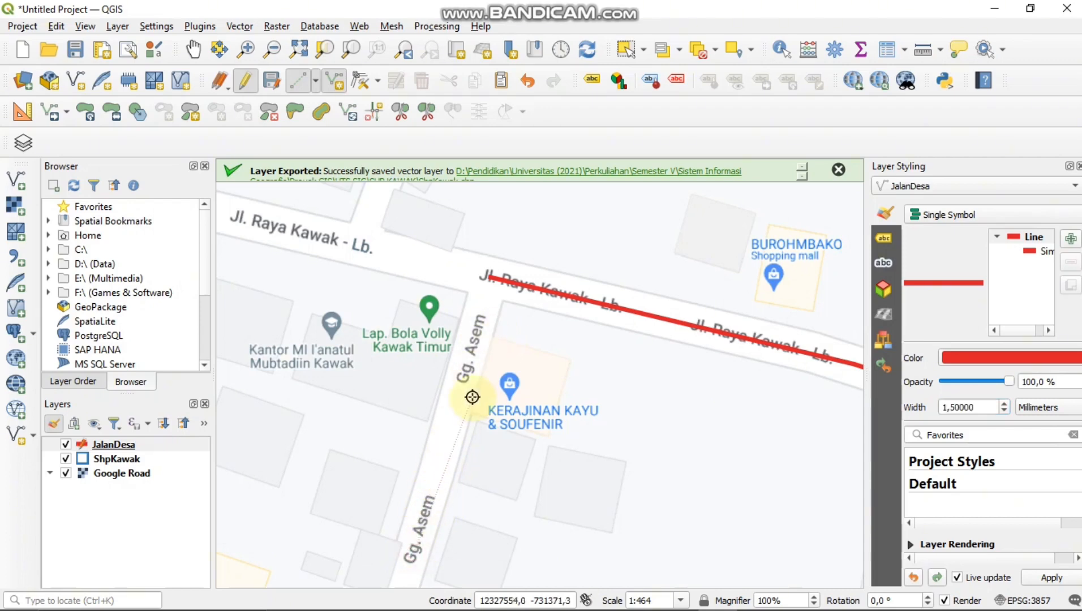
pyautogui.click(488, 277)
pyautogui.rightClick(494, 300)
# Set the second line's nama_jalan to "Jl. Raya Kawak - Lb.", leave its id empty, and save the feature
pyautogui.click(394, 288)
pyautogui.click(411, 285)
pyautogui.doubleClick(384, 289)
pyautogui.write('J.')
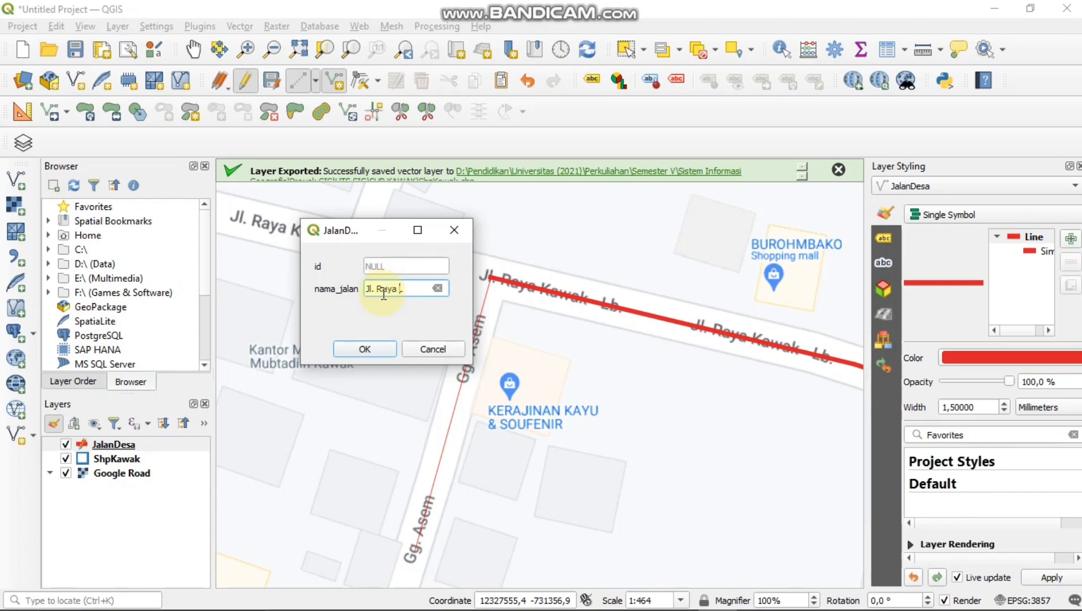
pyautogui.write(' Raya Kawak - Lb.')
pyautogui.press('Return')
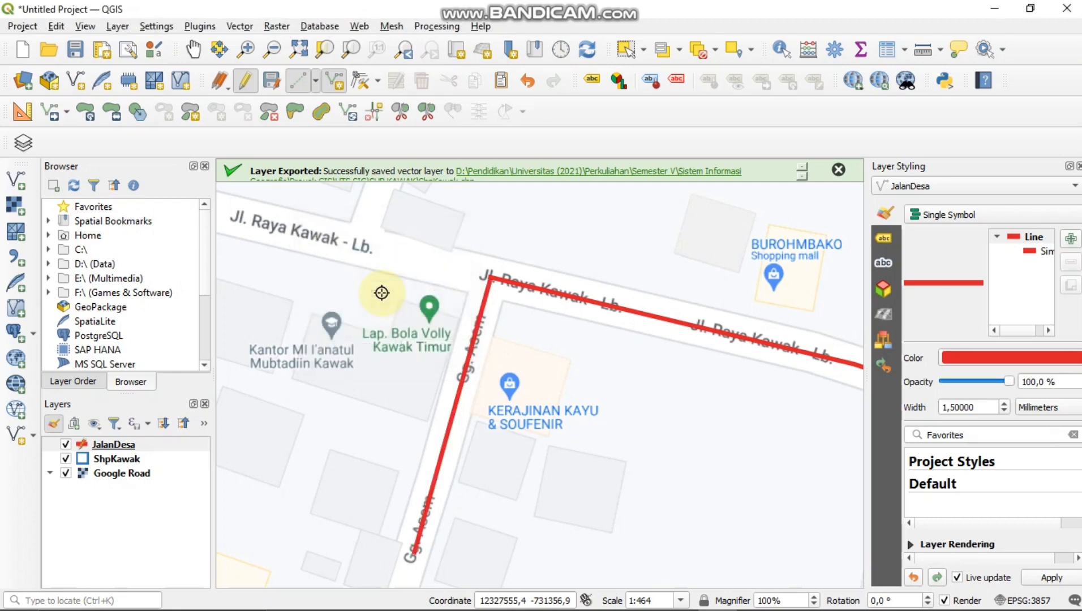
# Review the id and nama_jalan values of both road records in the JalanDesa attribute table and close it
pyautogui.click(888, 51)
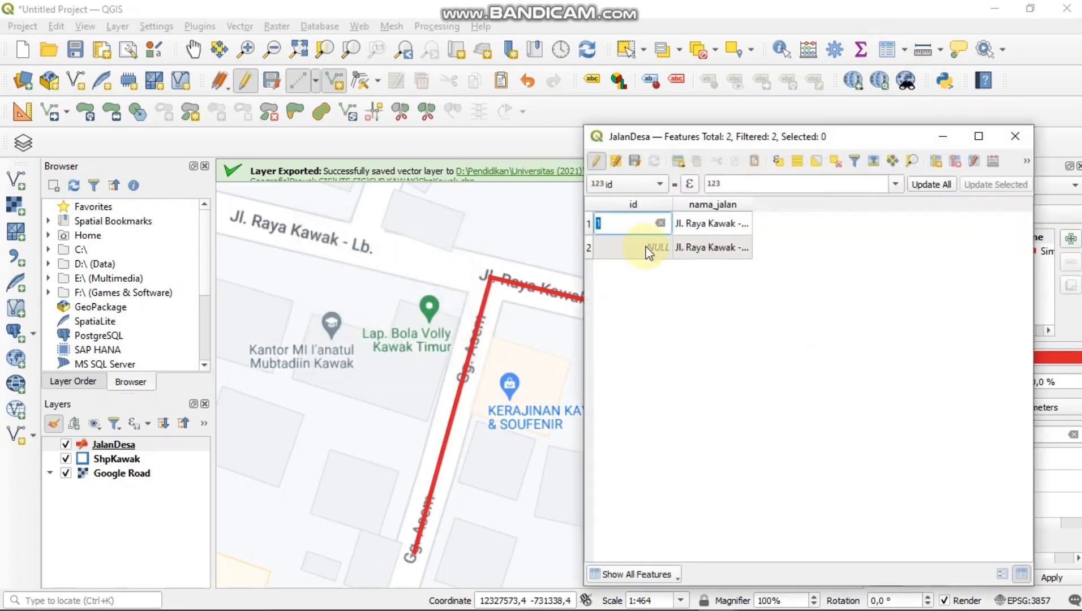
pyautogui.doubleClick(752, 205)
pyautogui.click(748, 222)
pyautogui.click(738, 246)
pyautogui.click(728, 291)
pyautogui.click(656, 247)
pyautogui.click(1012, 136)
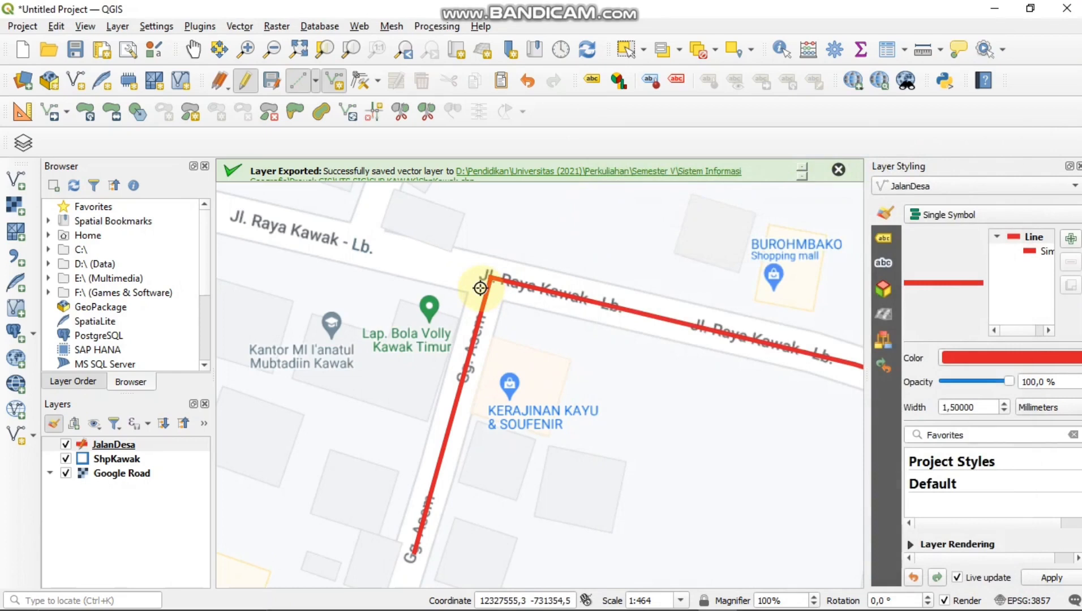
# Select the Jl. Raya Kawak - Lb. and Gg. Asem road lines and merge them into one feature
pyautogui.scroll(1, 480, 289)
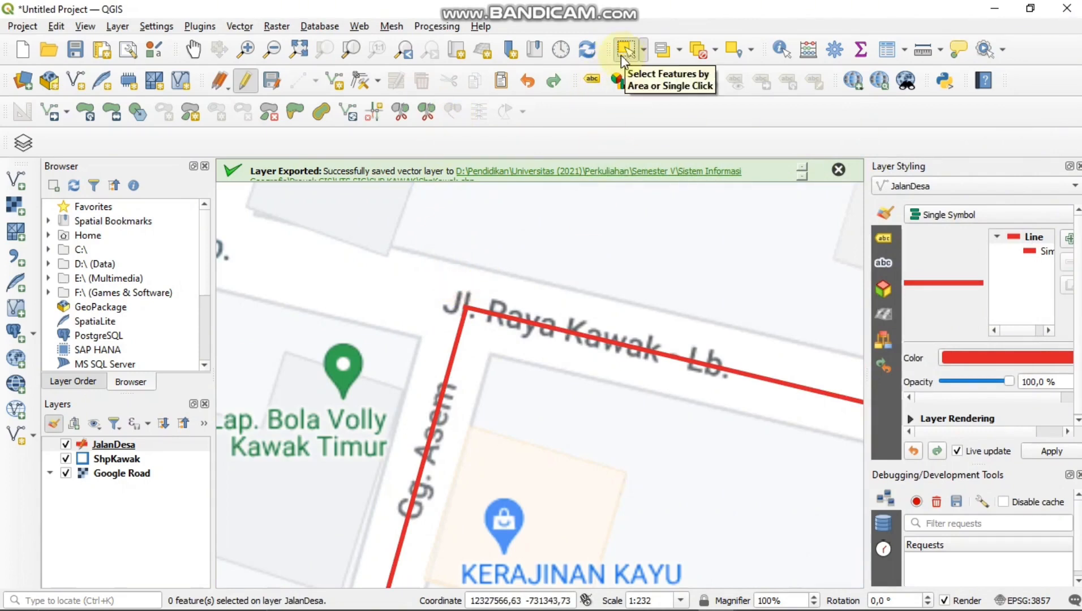
pyautogui.moveTo(431, 217); pyautogui.dragTo(511, 283)
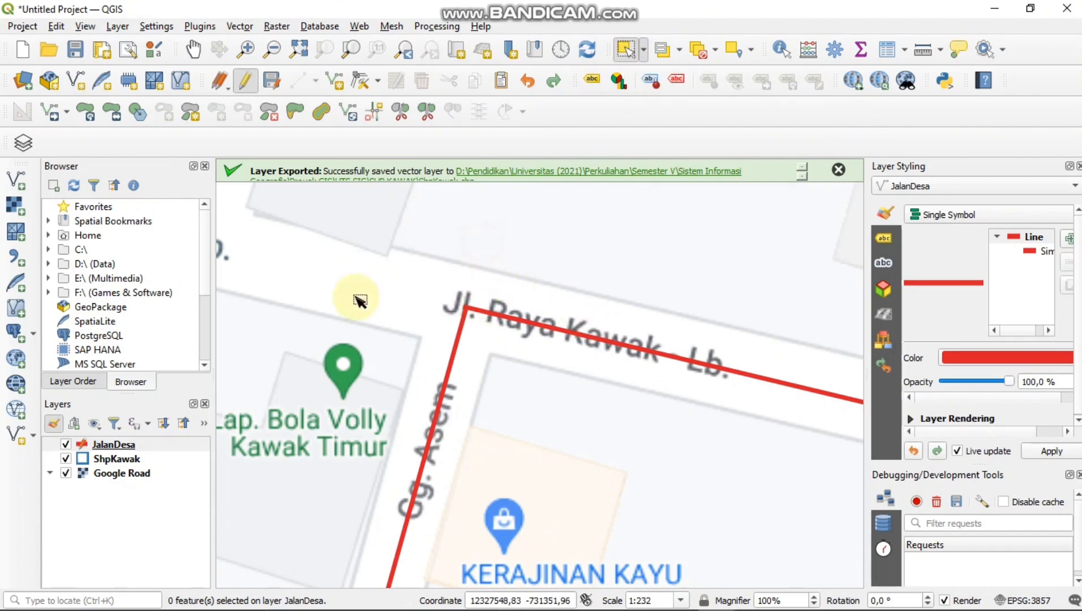
pyautogui.click(491, 315)
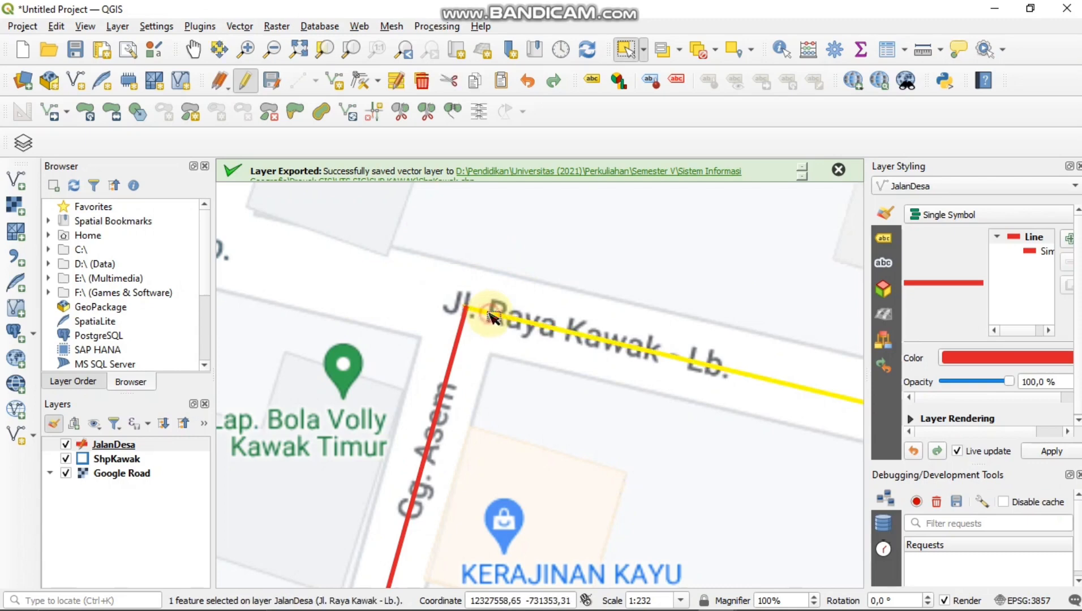
pyautogui.keyDown('shift'); pyautogui.click(459, 336); pyautogui.keyUp('shift')
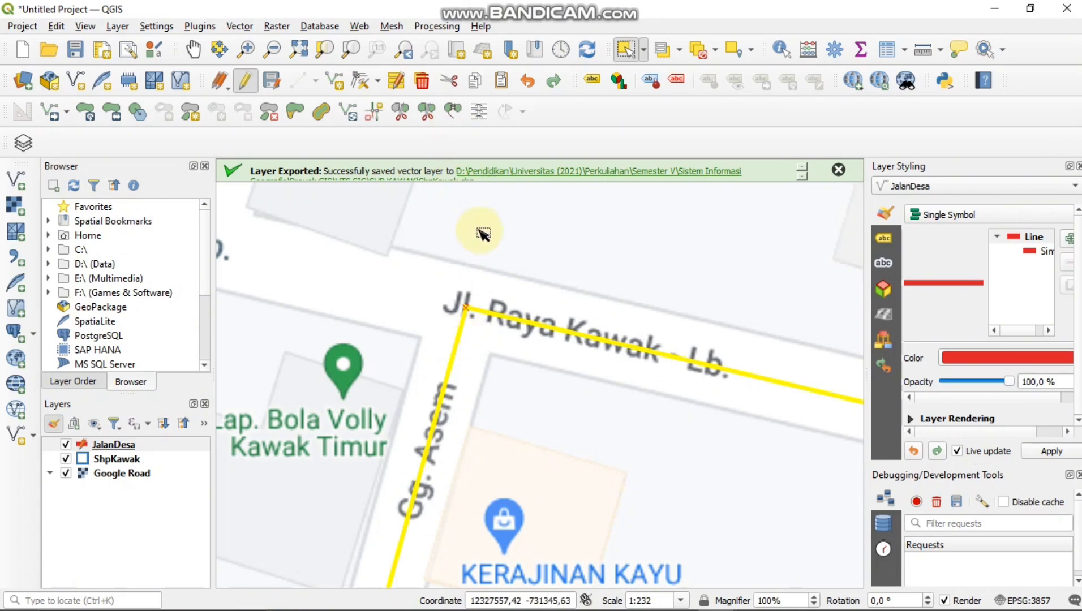
pyautogui.click(411, 234)
pyautogui.moveTo(408, 267); pyautogui.dragTo(531, 362)
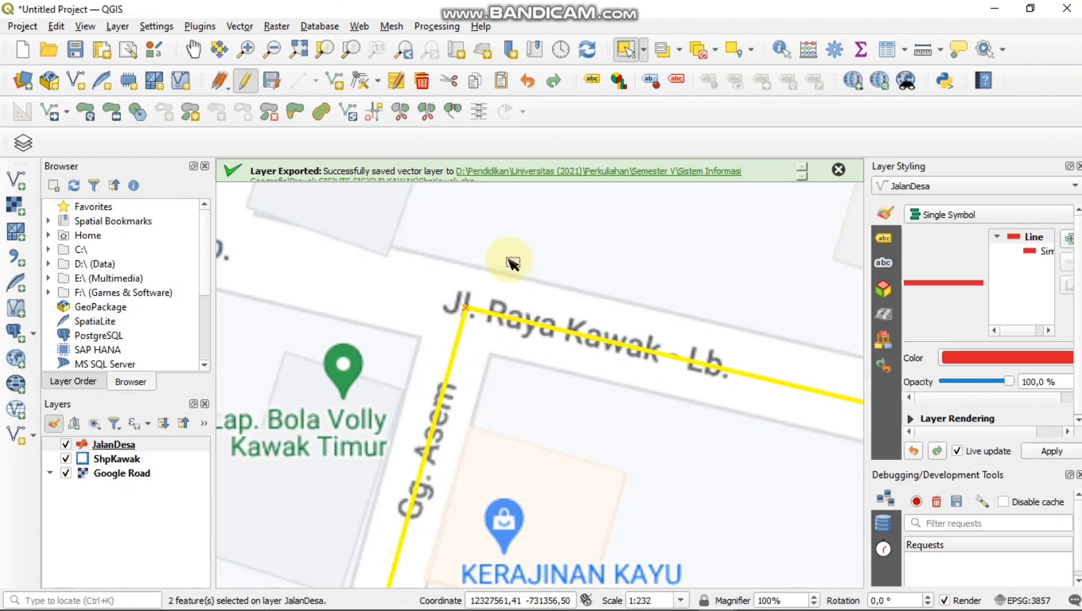
pyautogui.click(452, 111)
pyautogui.click(612, 440)
# Check the merged road's id and nama_jalan values in the JalanDesa attribute table and close it
pyautogui.click(885, 49)
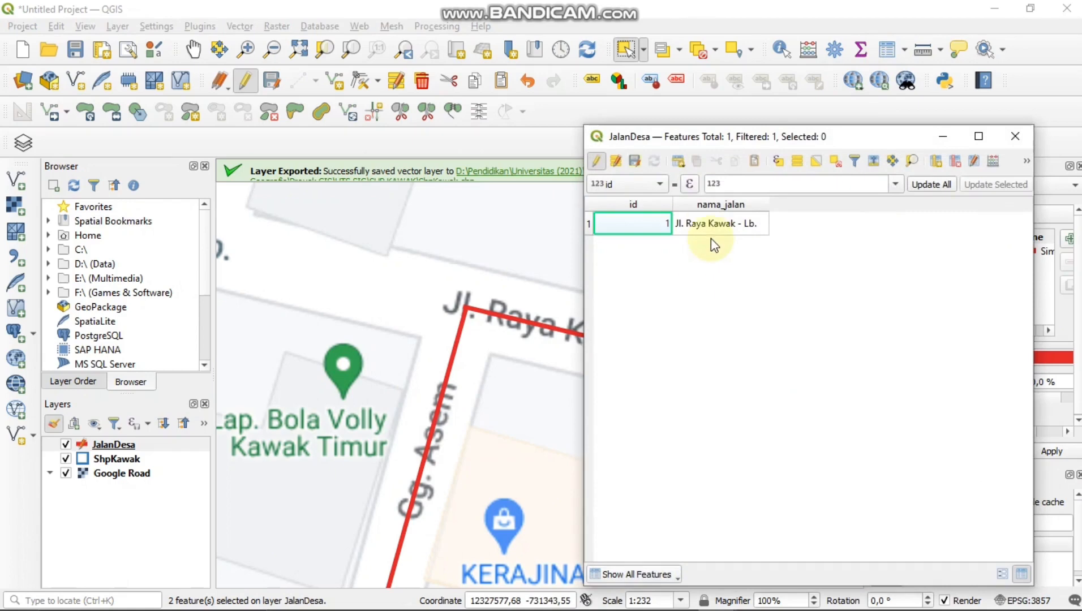
pyautogui.click(711, 225)
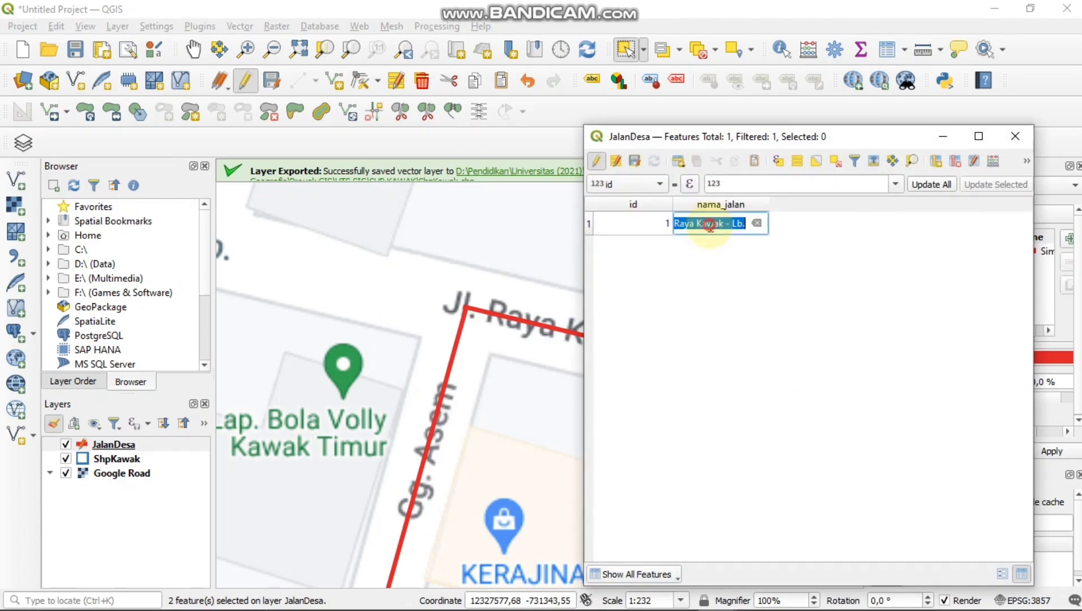
pyautogui.click(1015, 139)
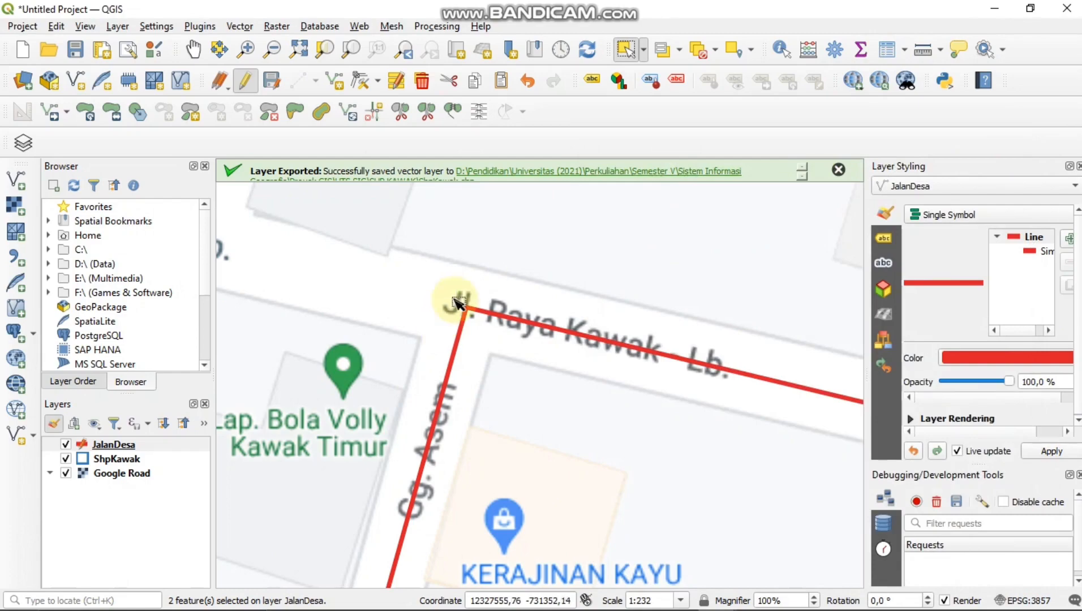
# Examine the course of Jl. Raya Kawak - Lb. and the full JalanDesa road network inside the village boundary
pyautogui.scroll(-2, 459, 421)
pyautogui.scroll(-4, 453, 415)
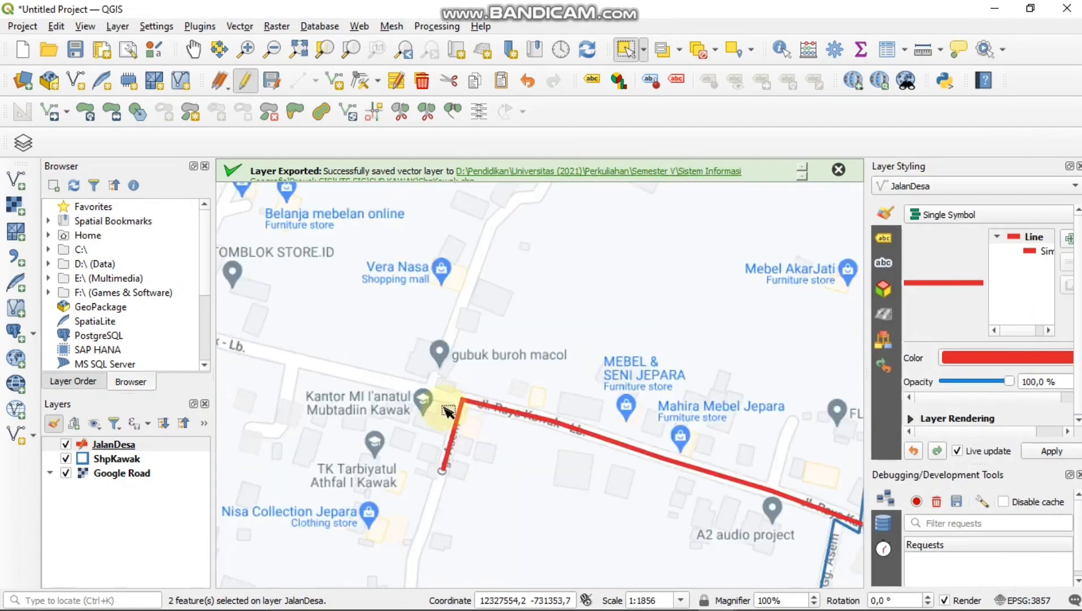
pyautogui.scroll(-1, 321, 370)
pyautogui.scroll(2, 241, 358)
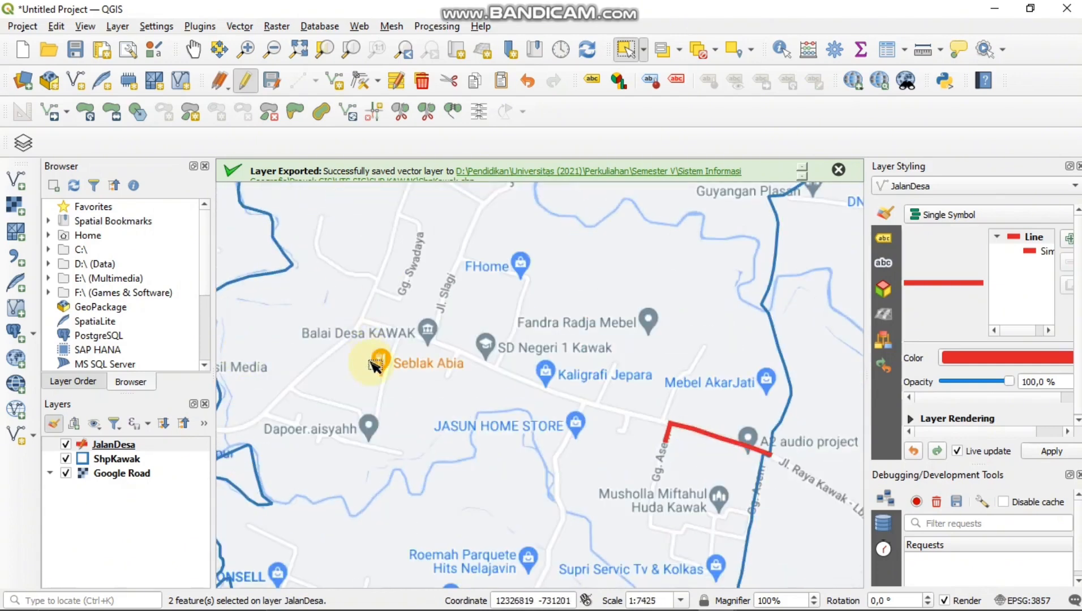
pyautogui.scroll(2, 677, 447)
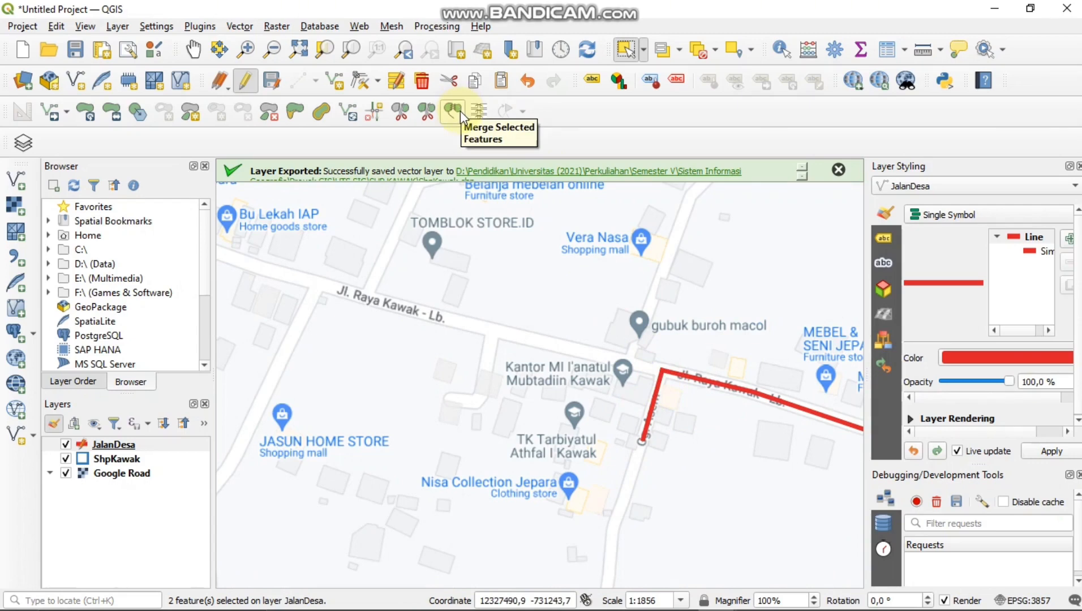
pyautogui.scroll(-2, 597, 373)
pyautogui.scroll(-1, 583, 382)
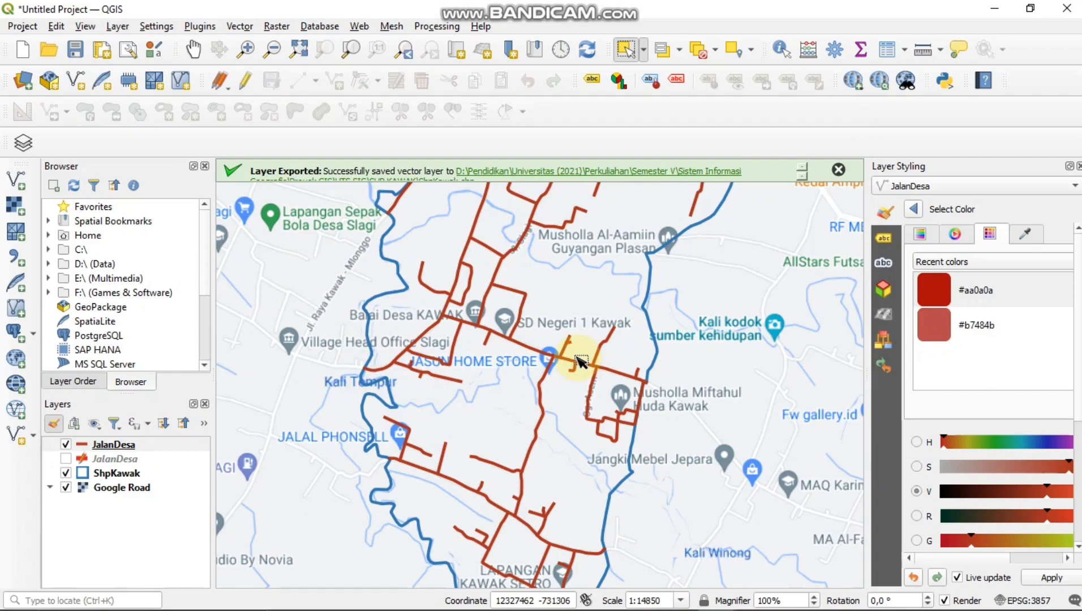
pyautogui.scroll(-1, 532, 344)
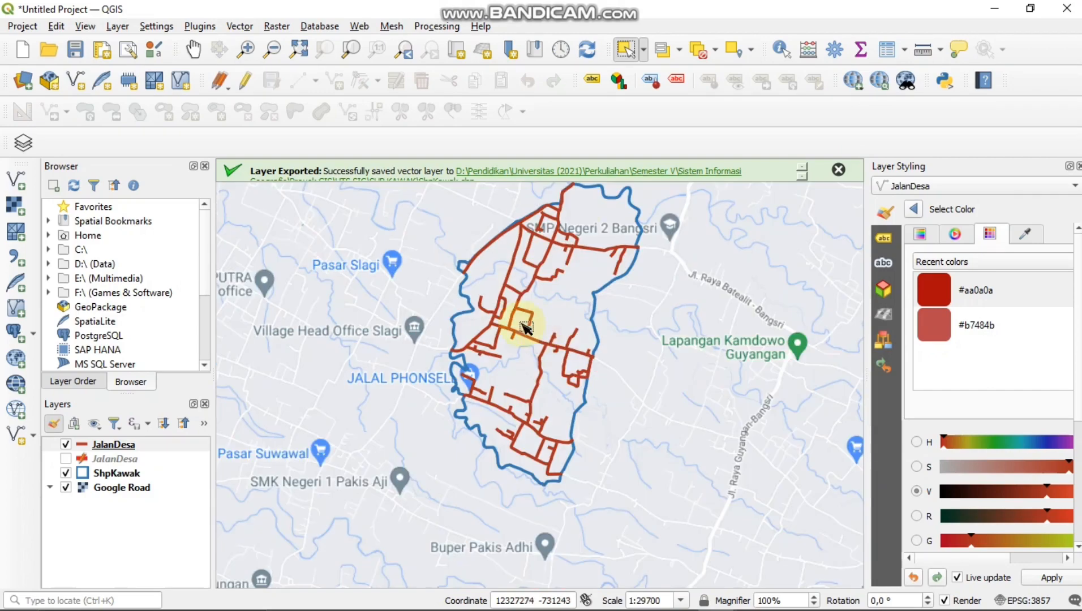
pyautogui.scroll(1, 526, 371)
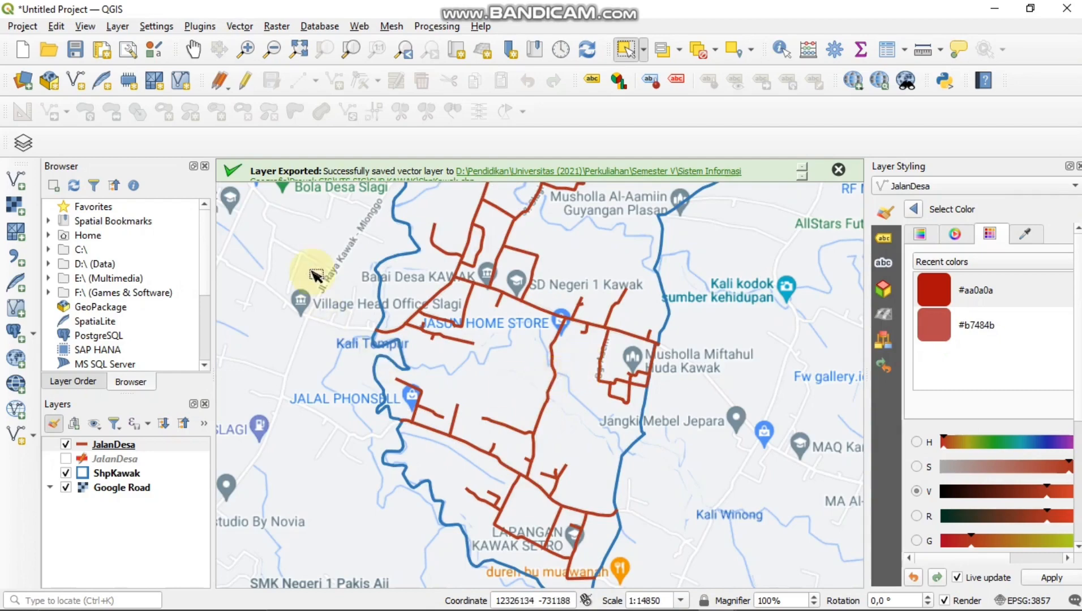
pyautogui.click(115, 27)
pyautogui.click(115, 27)
pyautogui.click(91, 27)
pyautogui.moveTo(114, 28)
pyautogui.moveTo(315, 90)
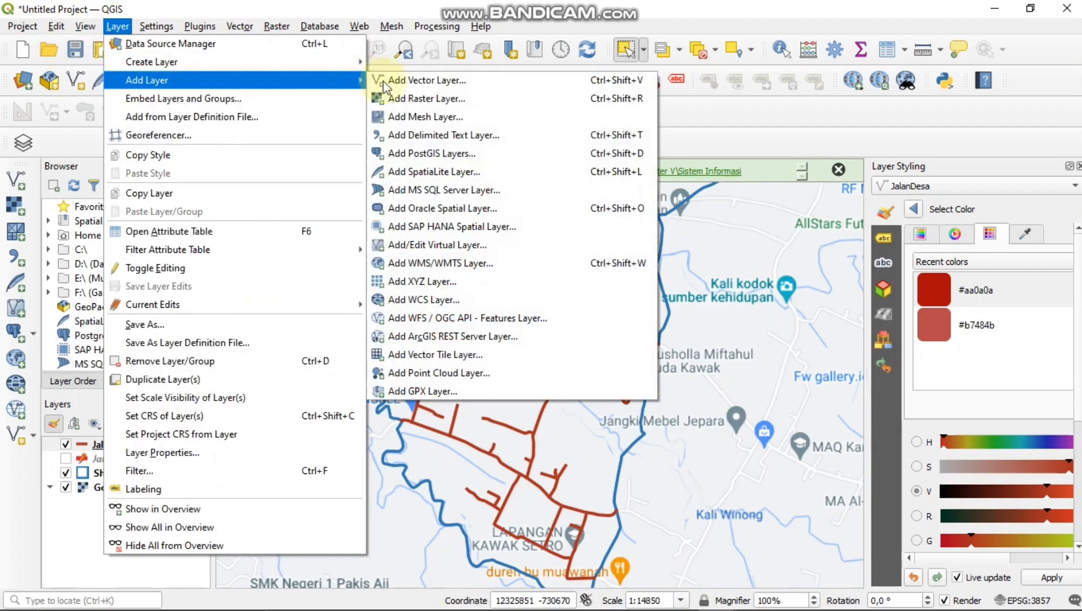
pyautogui.click(477, 81)
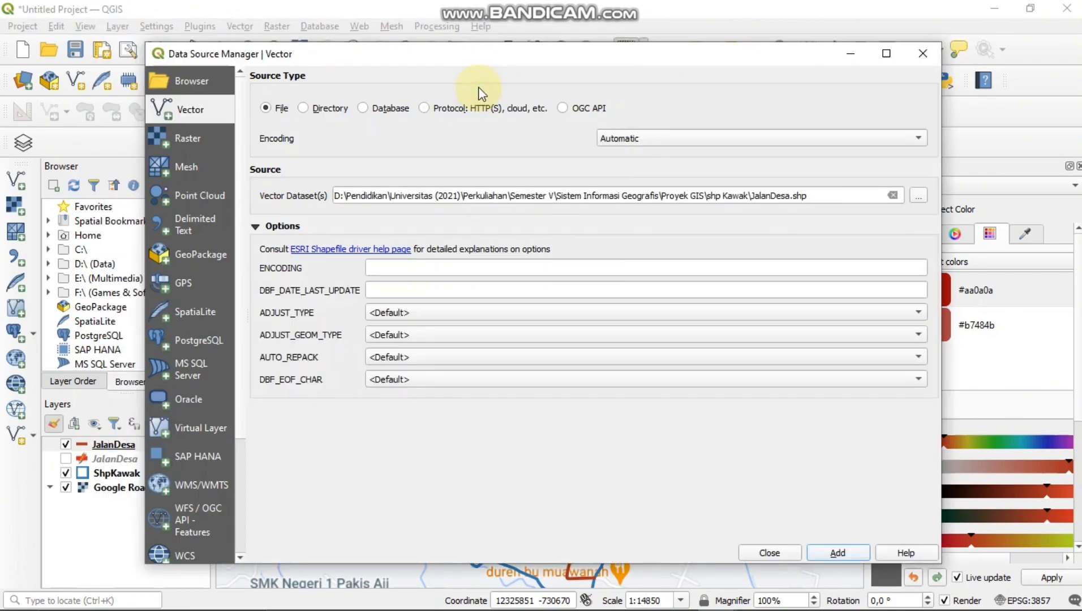
pyautogui.click(929, 59)
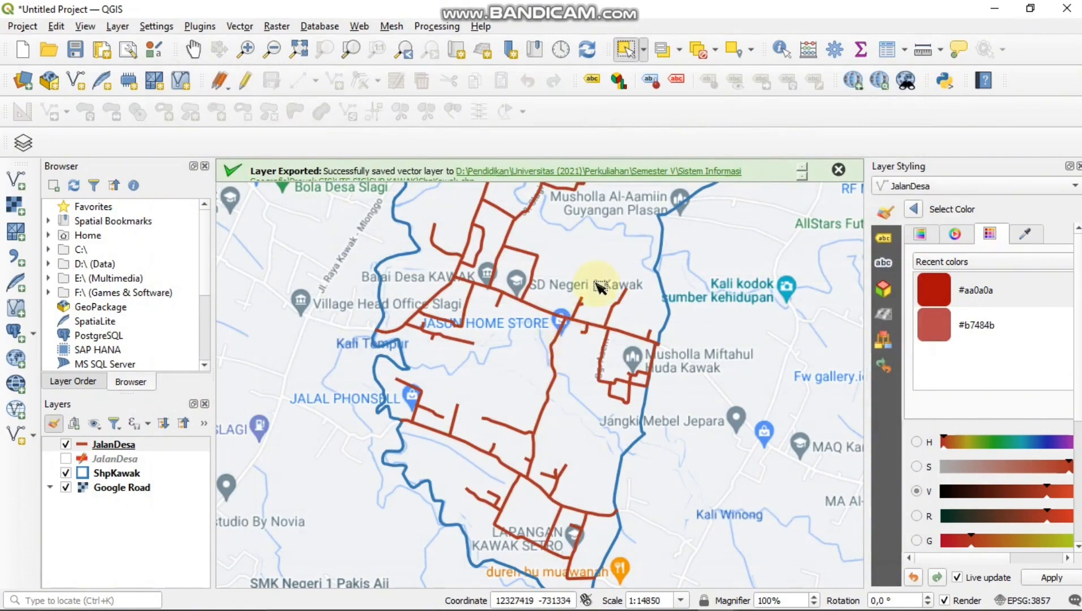
# Locate the SD Negeri 1 Kawak school on the map beside Jl. Raya Kawak - Lb
pyautogui.scroll(3, 594, 305)
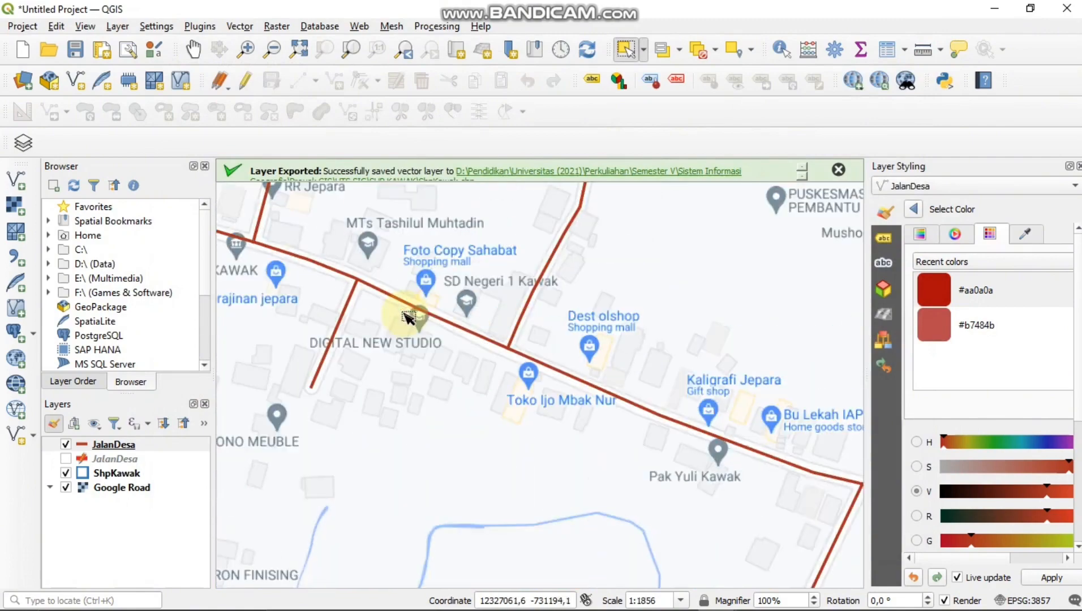
pyautogui.scroll(3, 459, 310)
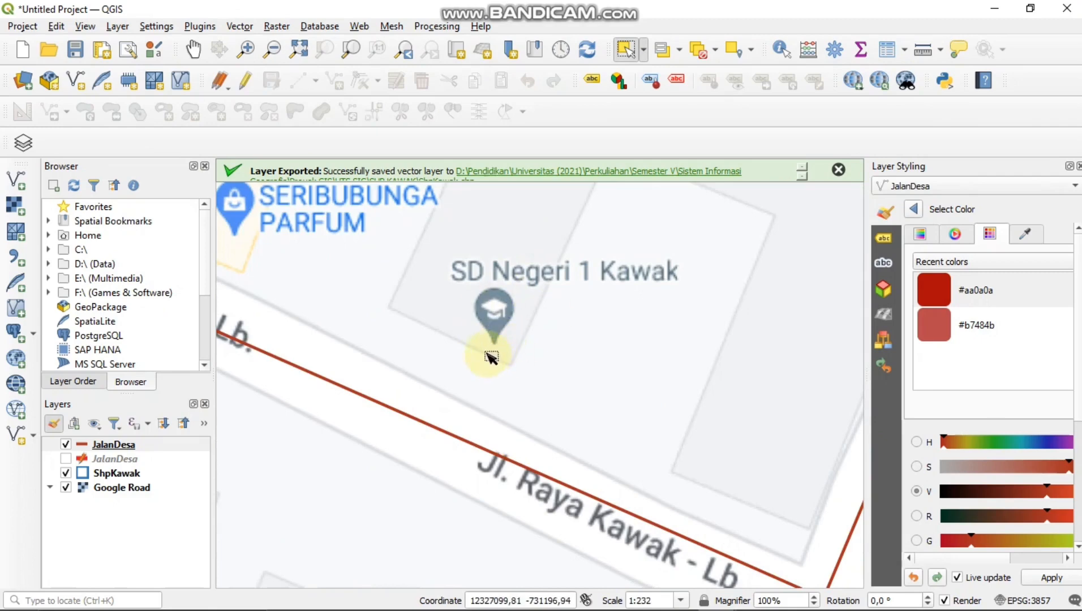
pyautogui.scroll(1, 489, 355)
pyautogui.scroll(-1, 498, 349)
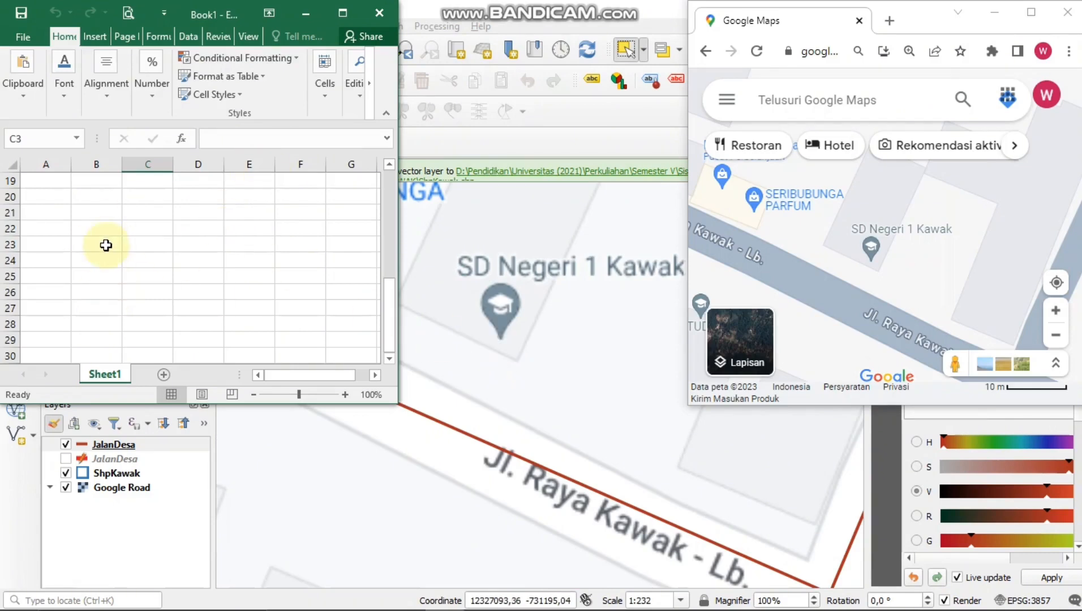
# In the blank Excel workbook, enter the headers Kategori, Nama Fasilitas, East and South in cells A1 to D1
pyautogui.scroll(6, 106, 245)
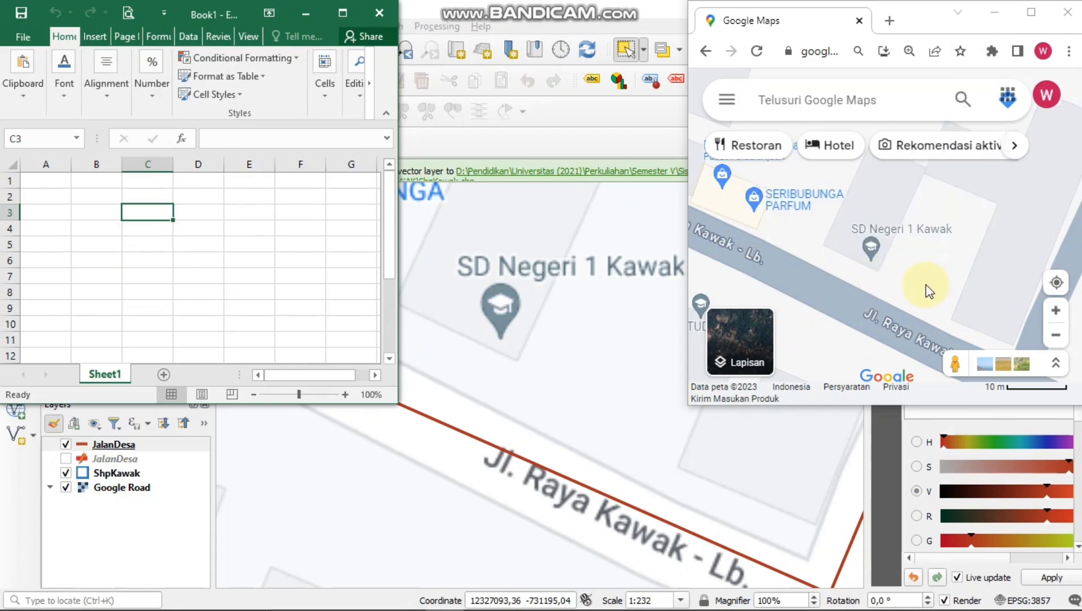
pyautogui.click(67, 186)
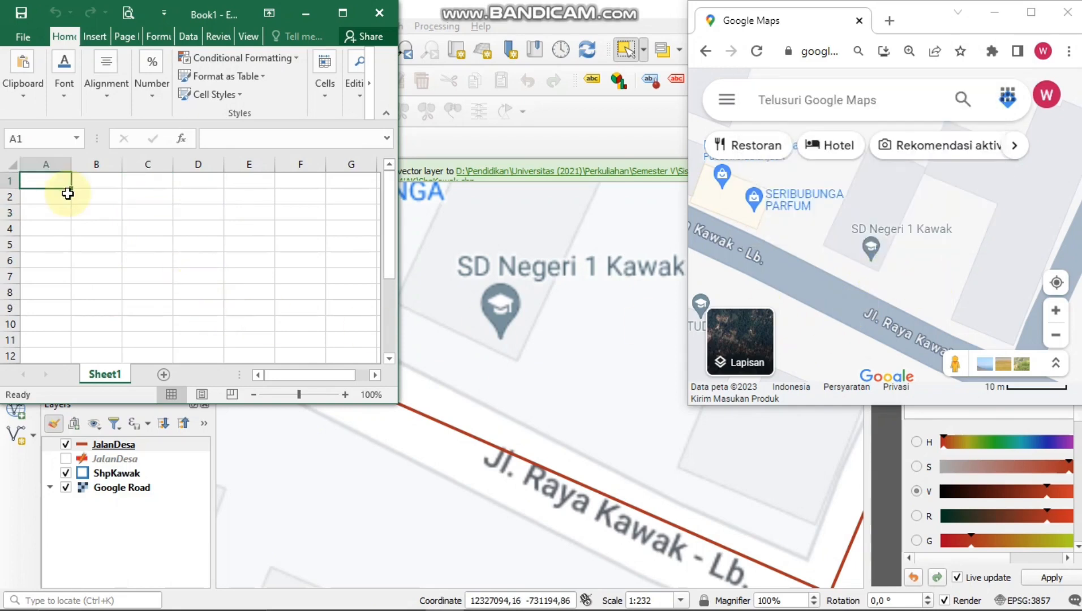
pyautogui.write('k')
pyautogui.write('Kategori')
pyautogui.press('Tab')
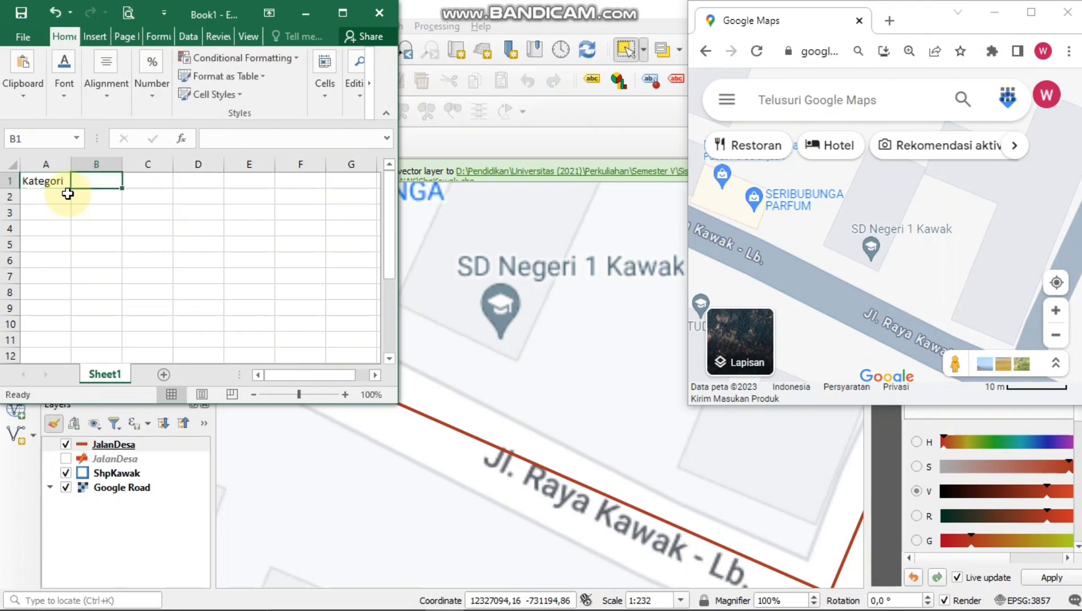
pyautogui.write('n')
pyautogui.write('Nama')
pyautogui.write(' Fasilitas')
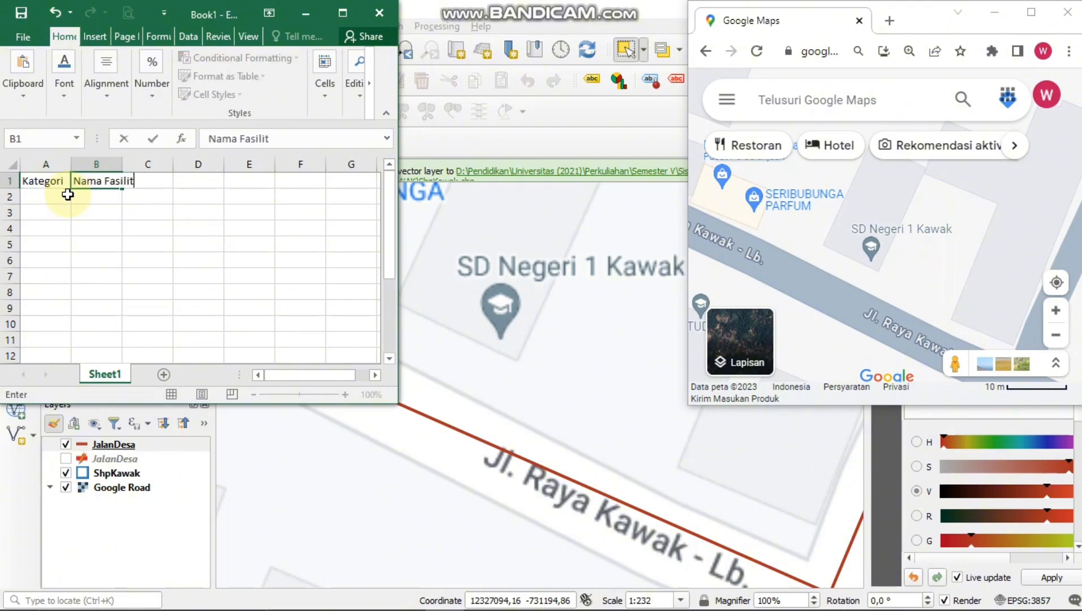
pyautogui.press('Tab')
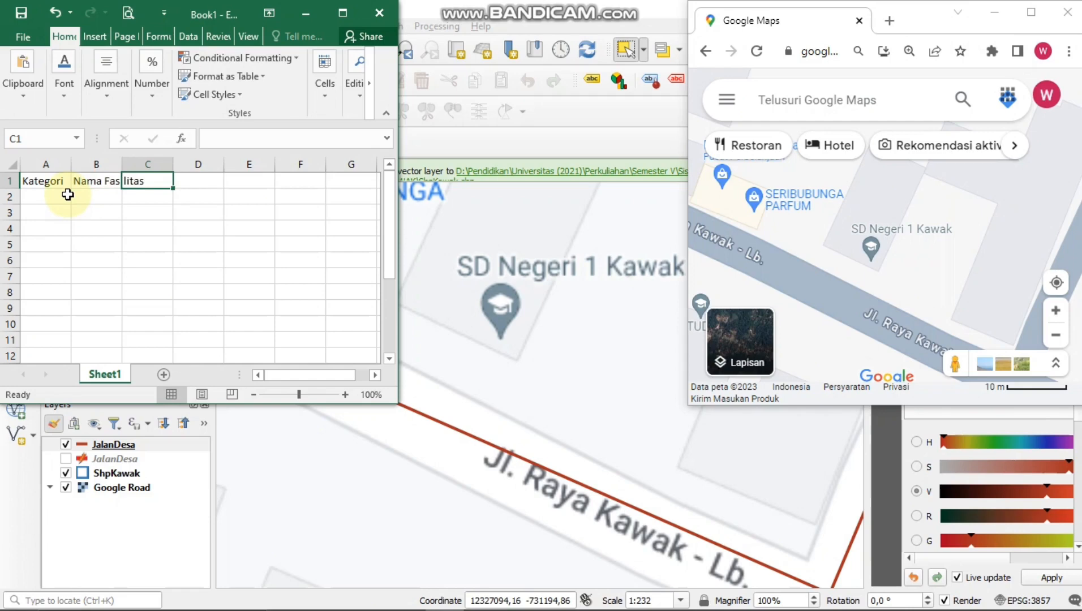
pyautogui.write('East')
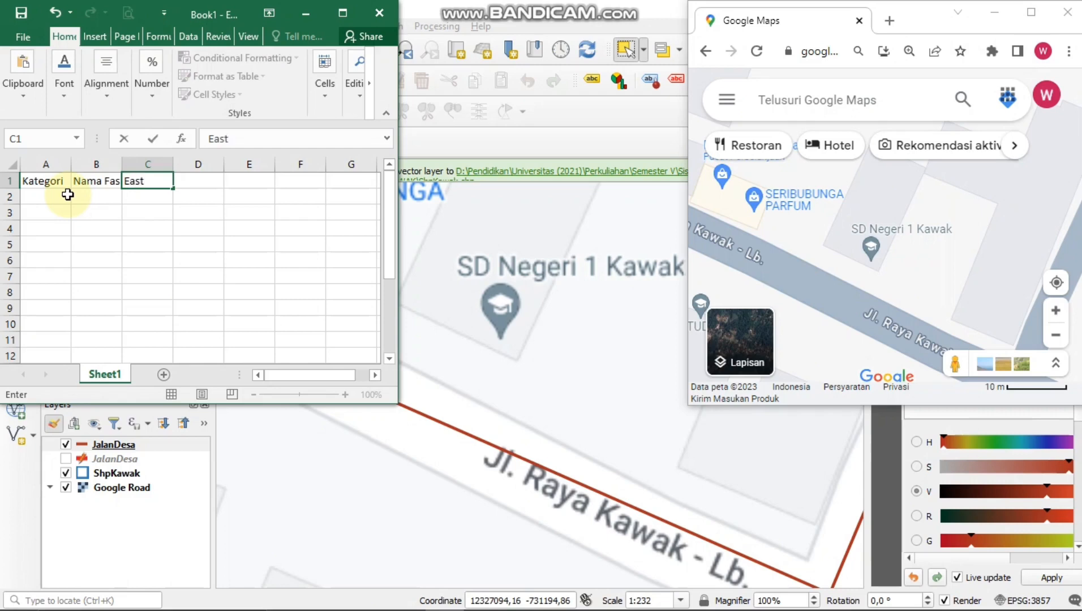
pyautogui.press('Tab')
pyautogui.write('South')
pyautogui.press('Return')
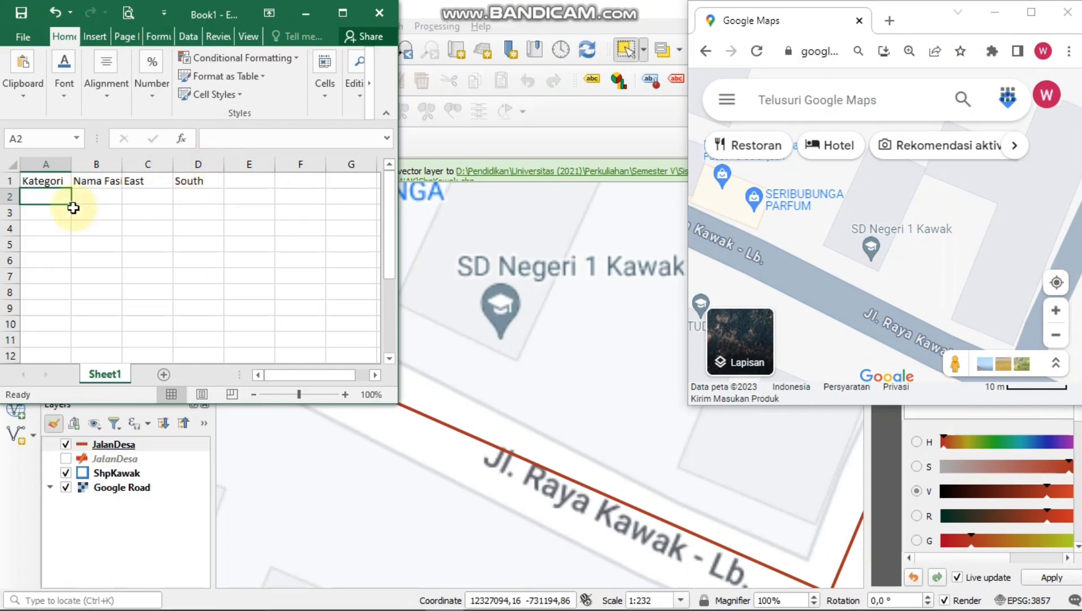
# Enter Pendidikan in A2 and SD Negeri 1 Kawak in B2, and make the East cell C2 active
pyautogui.write('Pendidikan')
pyautogui.press('Tab')
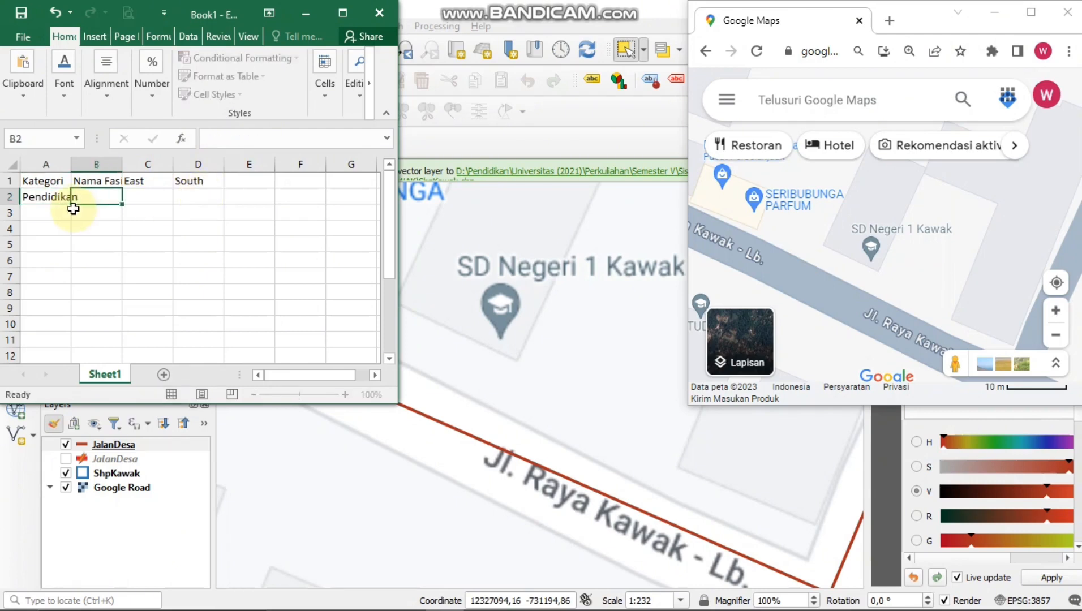
pyautogui.write('SDN')
pyautogui.press('BackSpace')
pyautogui.press('BackSpace')
pyautogui.write('Negeri 1')
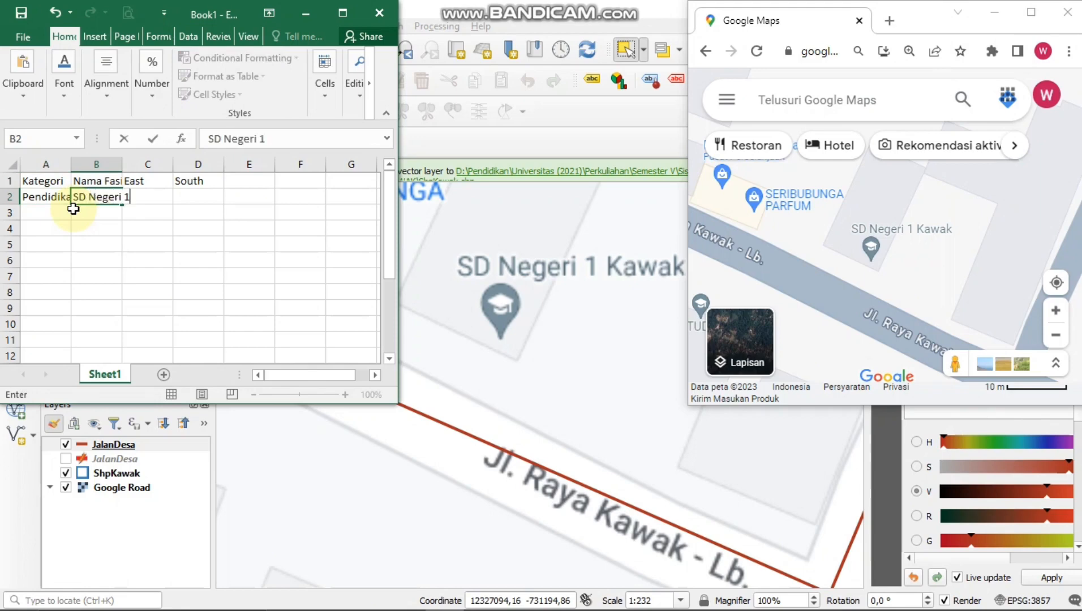
pyautogui.write(' Kawak')
pyautogui.press('Return')
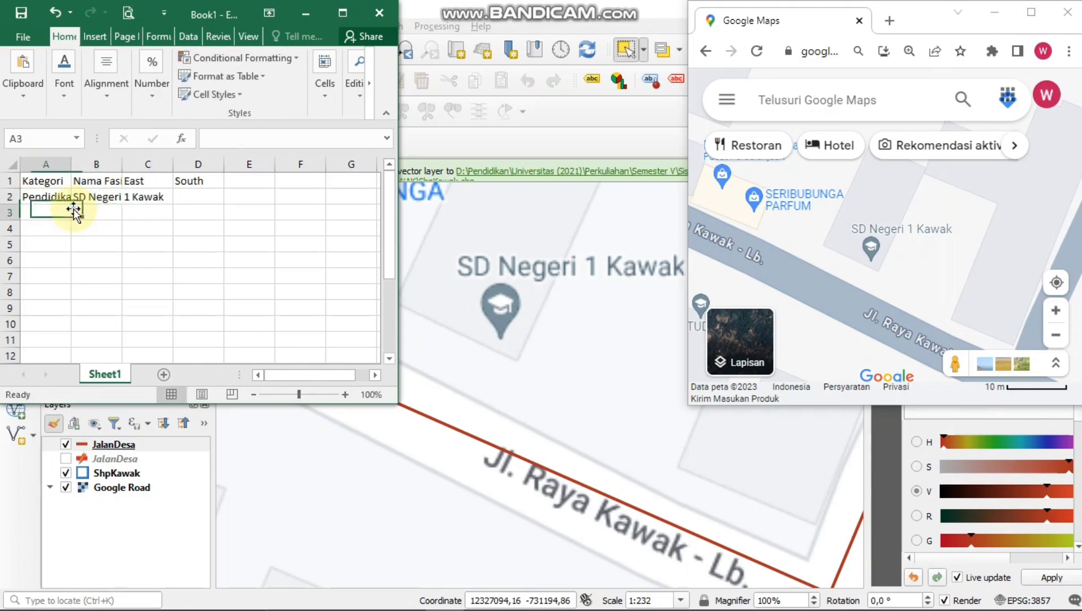
pyautogui.press('Up')
pyautogui.press('Right')
pyautogui.press('Right')
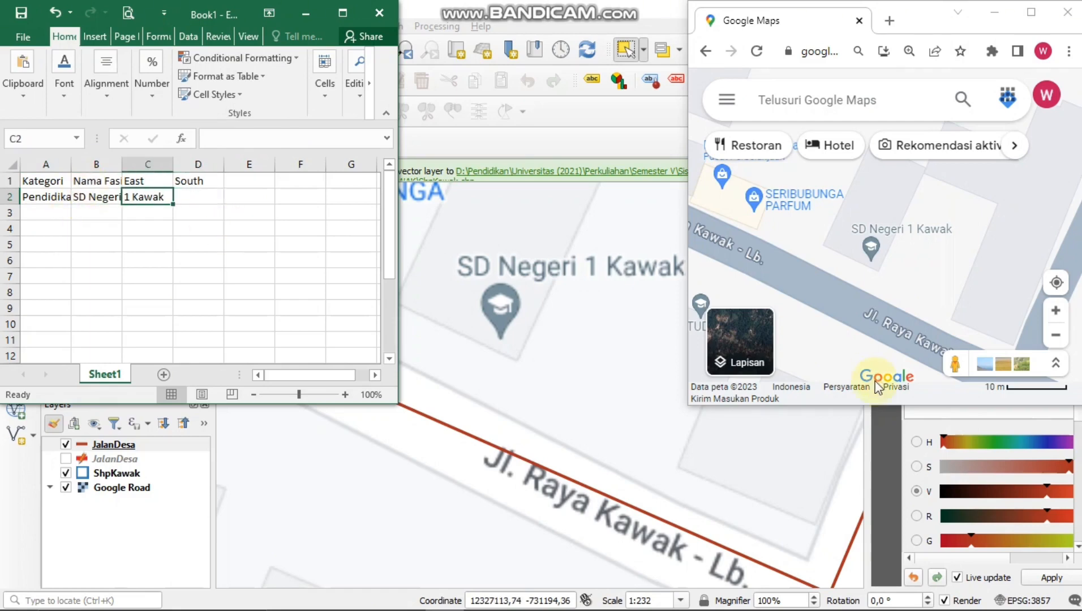
pyautogui.click(869, 271)
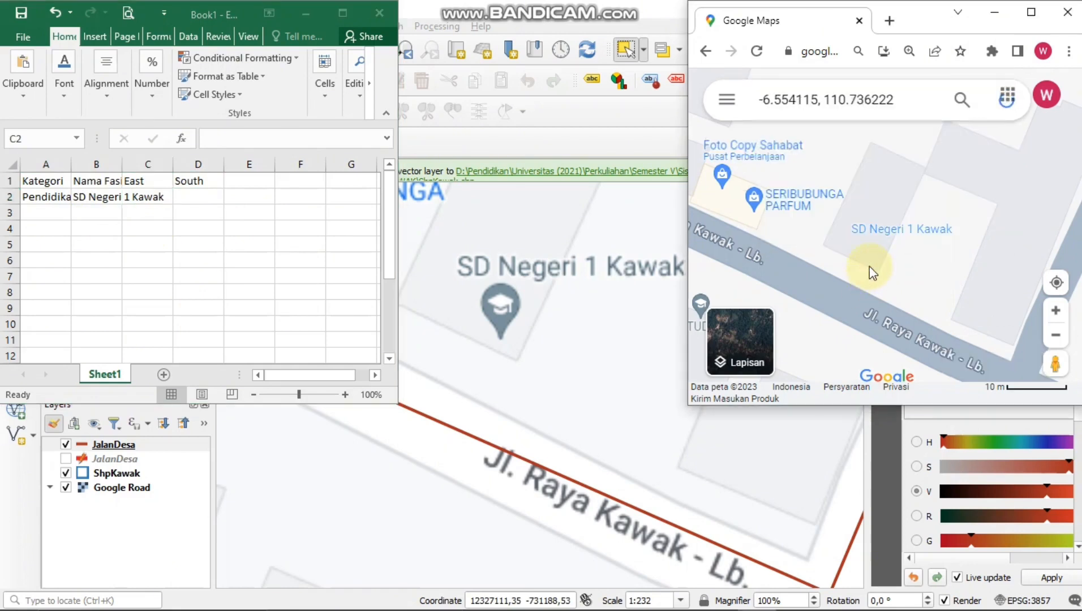
pyautogui.moveTo(905, 274); pyautogui.dragTo(743, 279)
pyautogui.moveTo(979, 240); pyautogui.dragTo(765, 253)
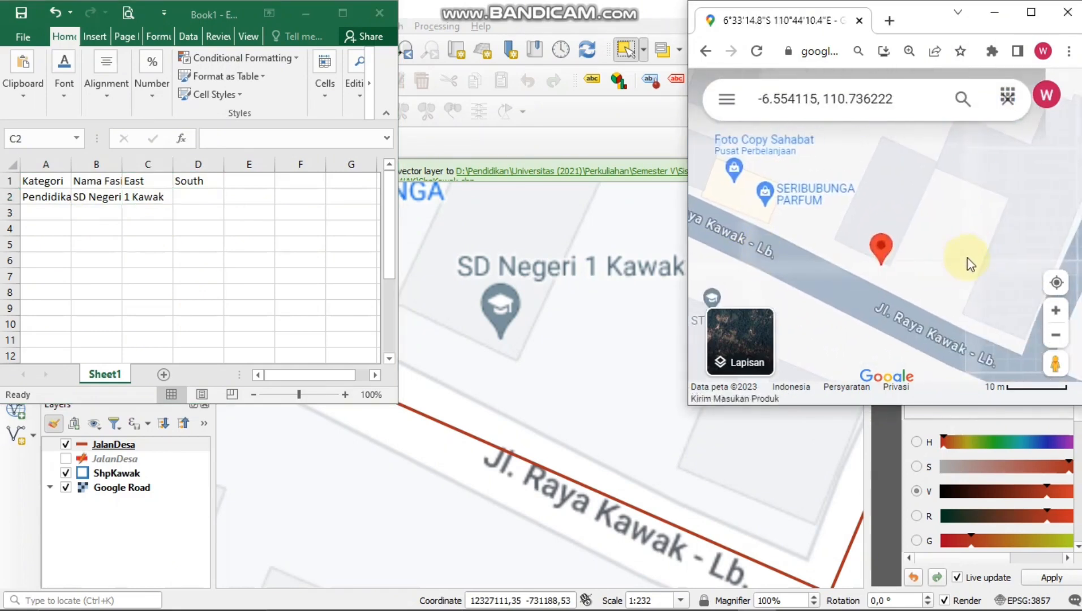
pyautogui.click(964, 266)
pyautogui.click(1030, 219)
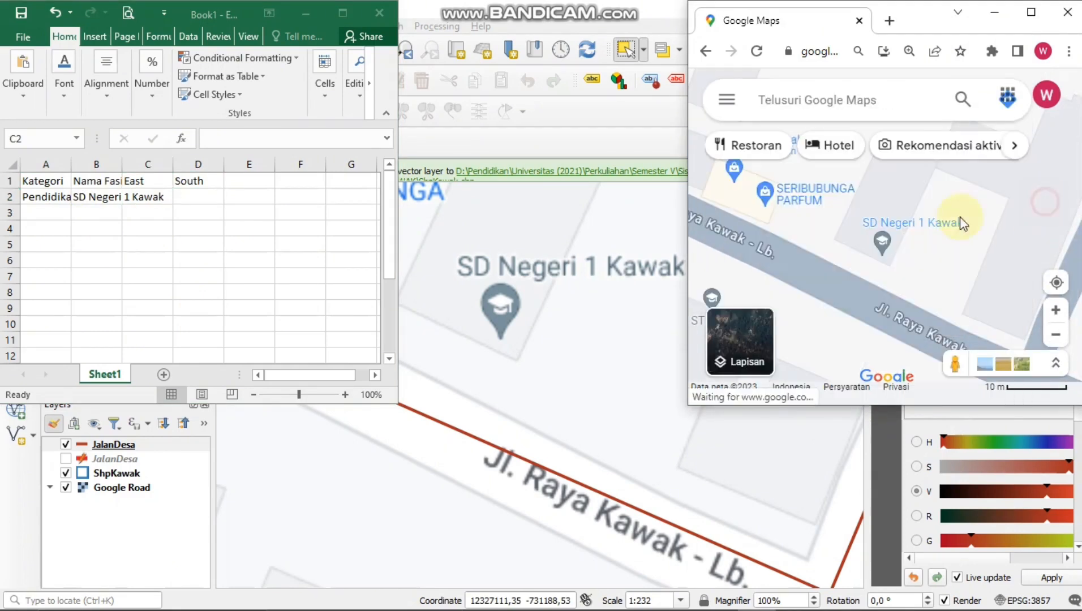
# Copy the coordinates of the SD Negeri 1 Kawak marker from Google Maps and fit column B of the Excel sheet to its contents
pyautogui.rightClick(881, 260)
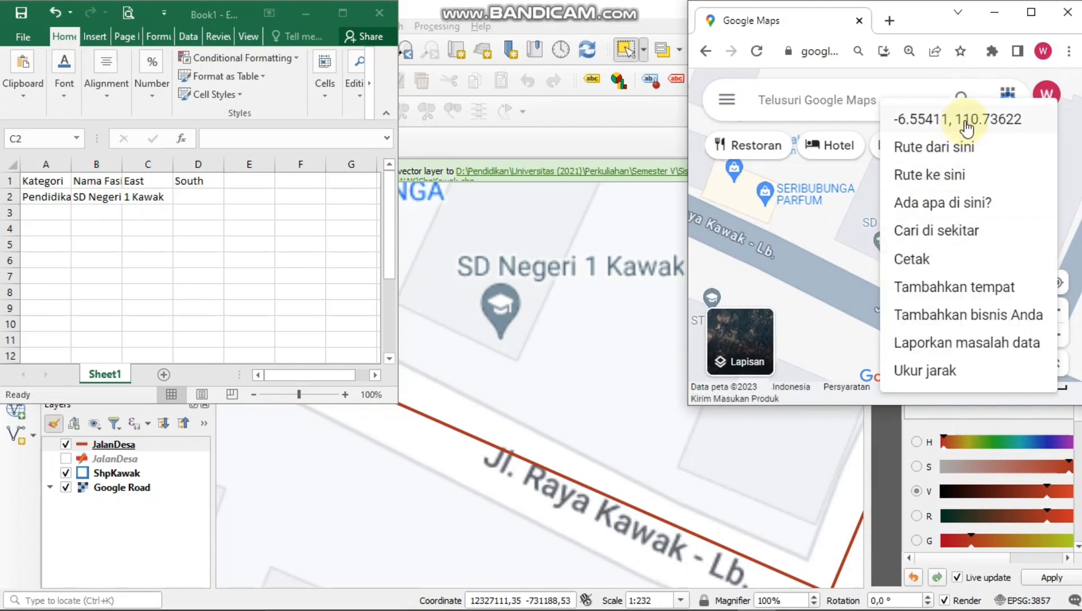
pyautogui.click(966, 129)
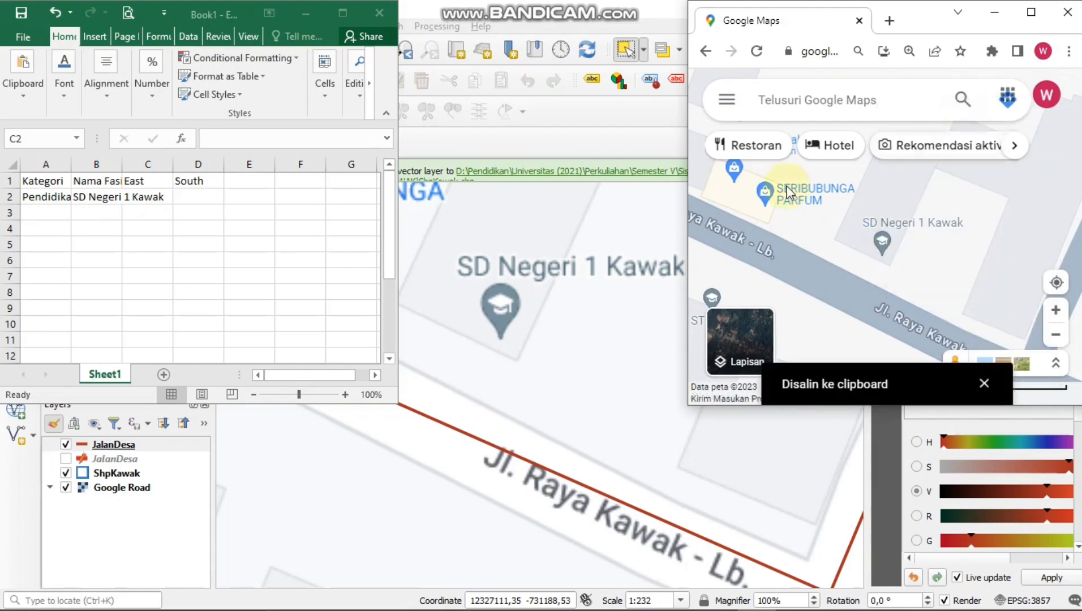
pyautogui.click(198, 198)
pyautogui.click(169, 224)
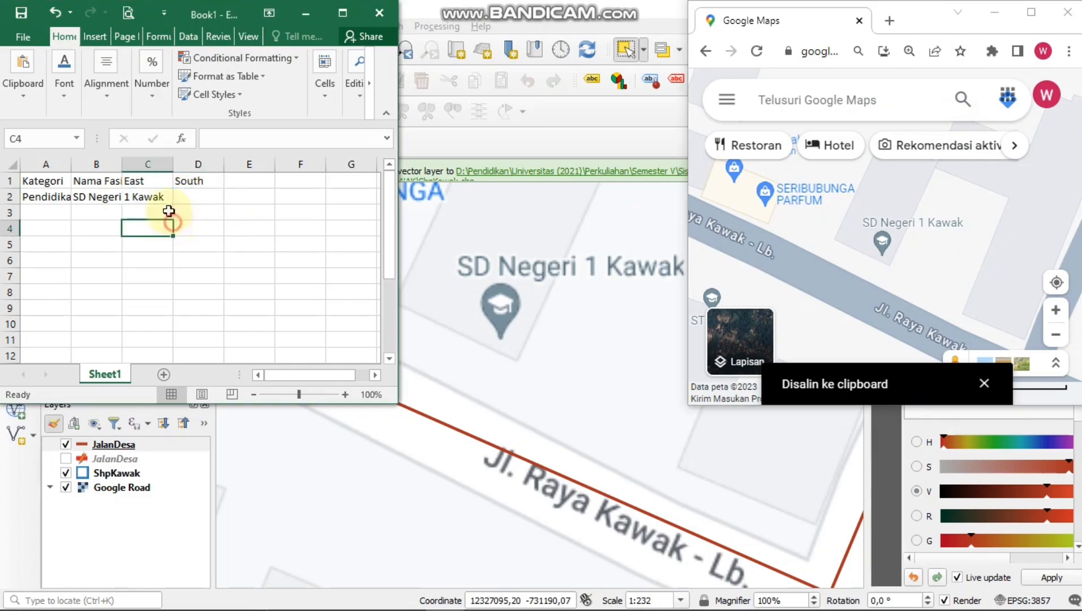
pyautogui.click(124, 175)
pyautogui.doubleClick(123, 164)
# Paste the copied coordinates into the East cell C2 and shorten the entry to -6.55410
pyautogui.click(207, 197)
pyautogui.click(224, 194)
pyautogui.click(205, 193)
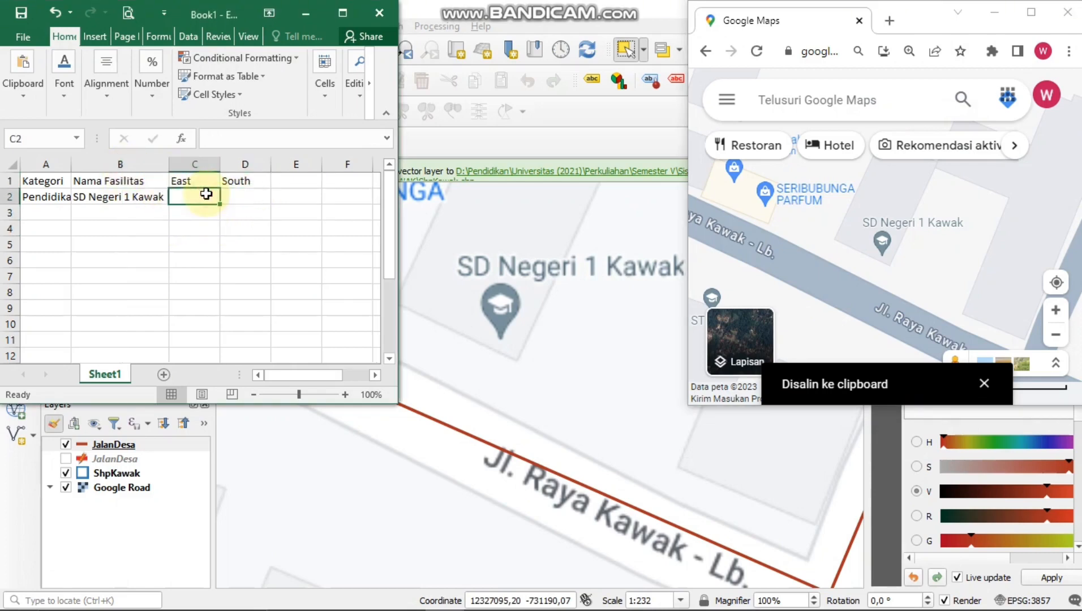
pyautogui.write('-6.554108689566631, 110.73622102392575')
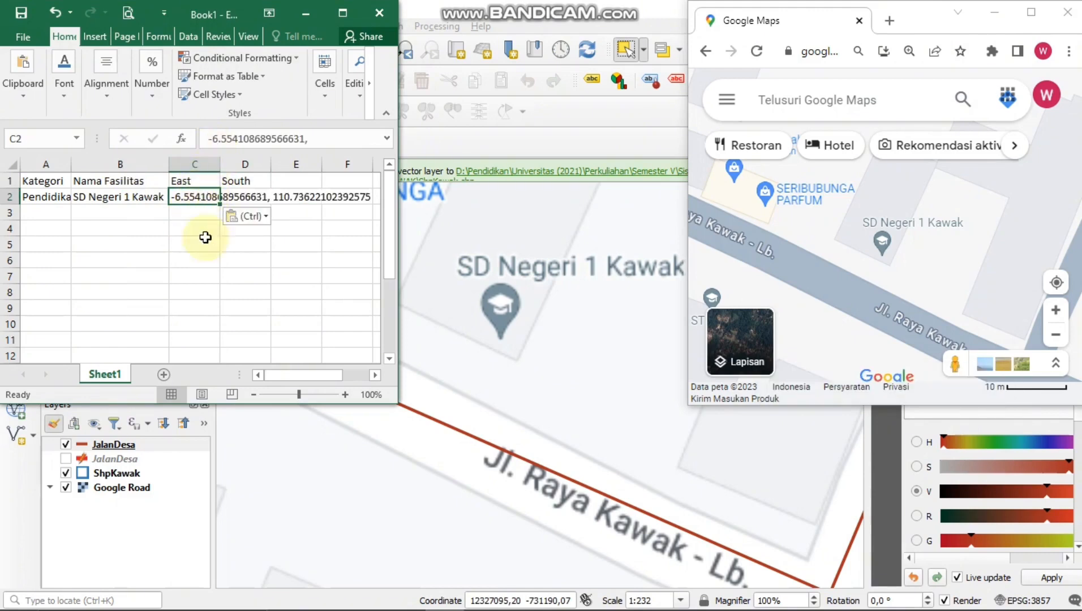
pyautogui.moveTo(310, 137); pyautogui.dragTo(164, 121)
pyautogui.click(320, 138)
pyautogui.moveTo(319, 139); pyautogui.dragTo(250, 142)
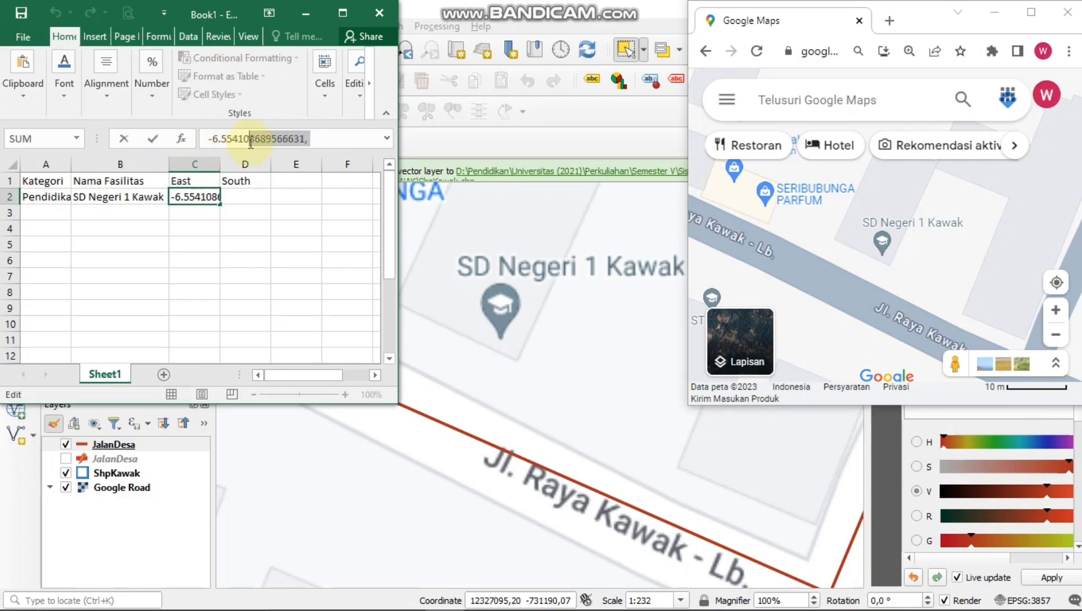
pyautogui.press('Delete')
pyautogui.hotkey('shift', 'End')
pyautogui.press('Delete')
# Prefix the C2 coordinate with an apostrophe so that it is stored as text
pyautogui.press('Left')
pyautogui.press('Left')
pyautogui.press('Left')
pyautogui.press('Left')
pyautogui.press('Left')
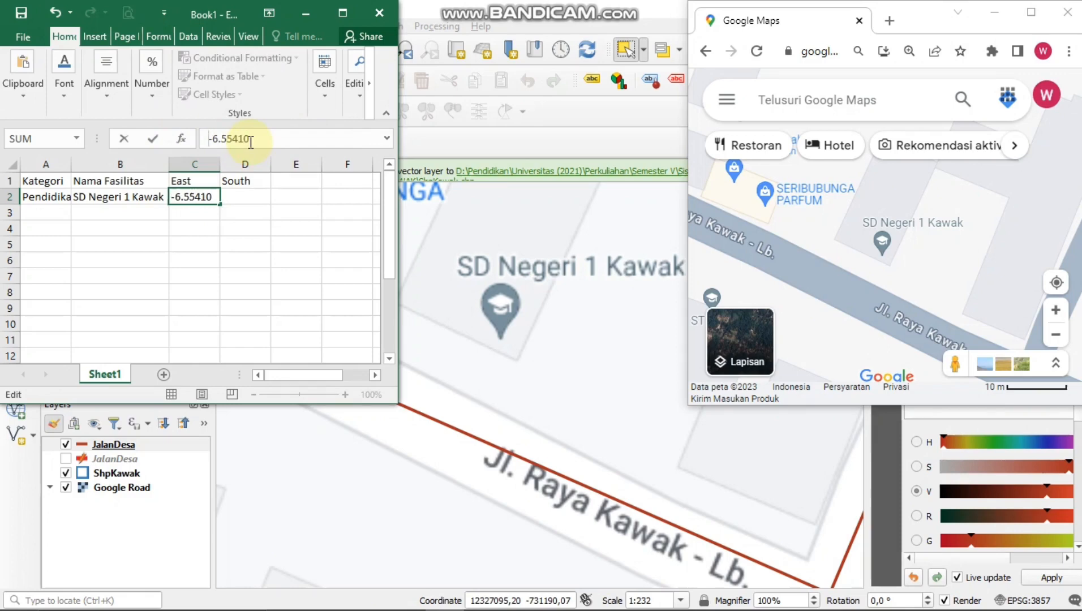
pyautogui.write("'")
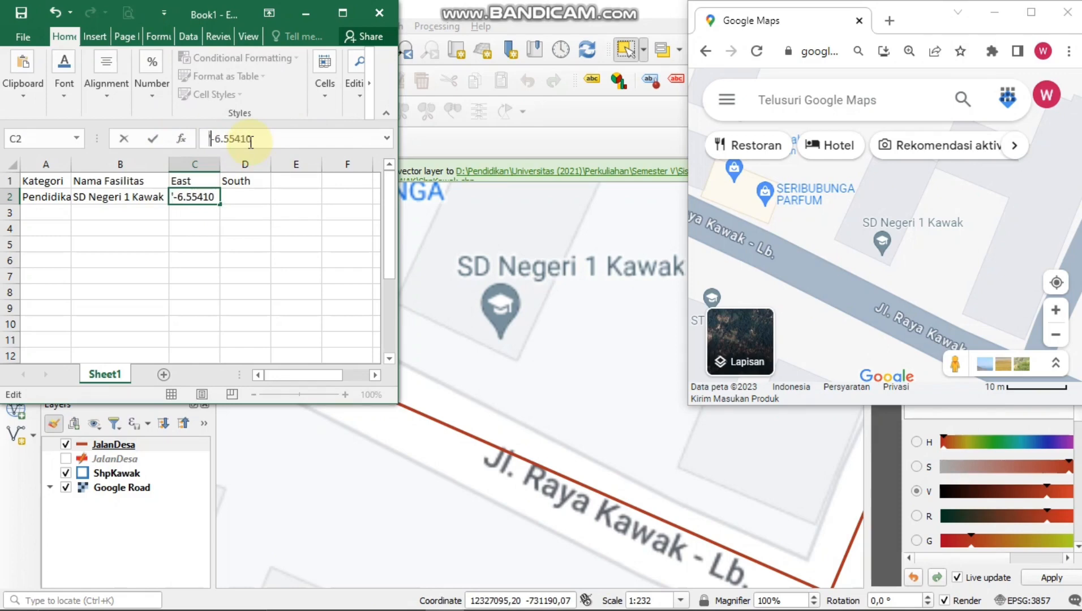
pyautogui.hotkey('shift', 'Right')
pyautogui.hotkey('shift', 'Right')
pyautogui.hotkey('shift', 'Right')
pyautogui.hotkey('shift', 'Right')
pyautogui.hotkey('shift', 'Right')
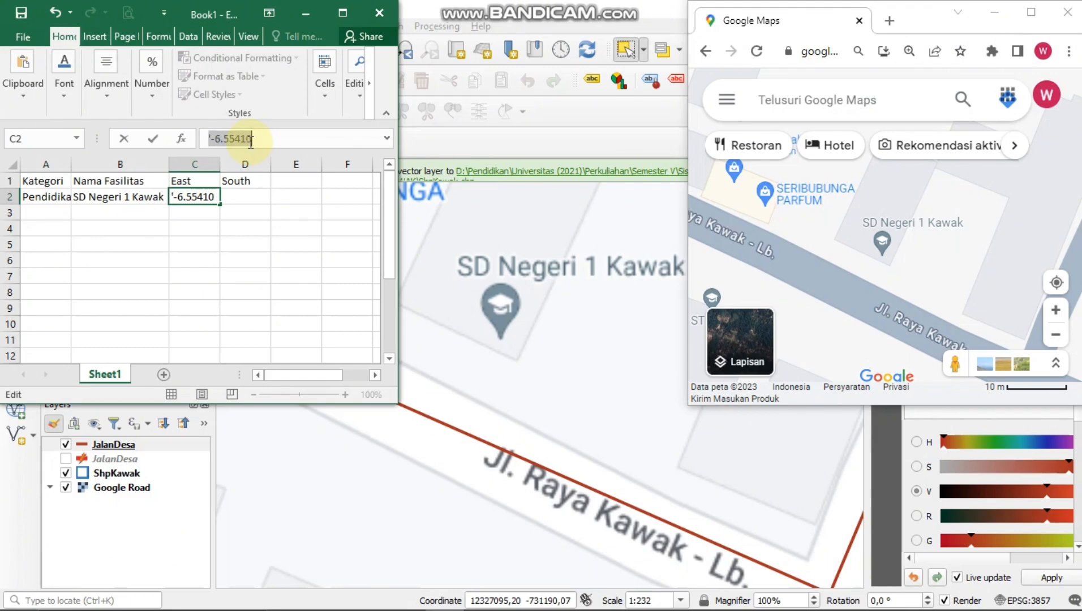
pyautogui.press('Return')
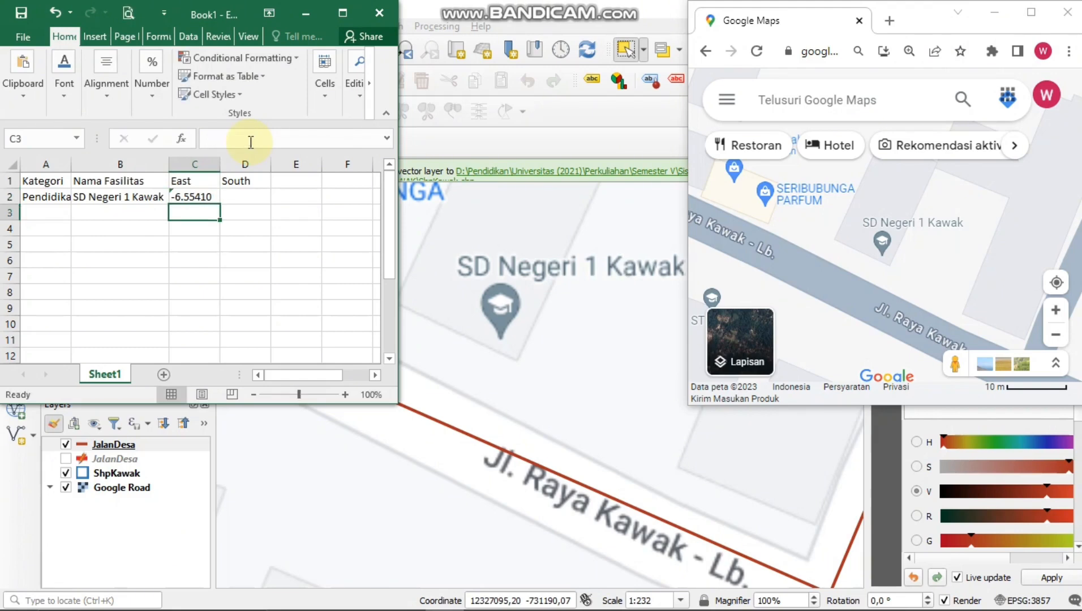
# Paste the copied coordinates into the South cell D2 and remove the leading latitude part, keeping 110.73622102392575
pyautogui.click(250, 199)
pyautogui.hotkey('ctrl', 'v')
pyautogui.click(232, 139)
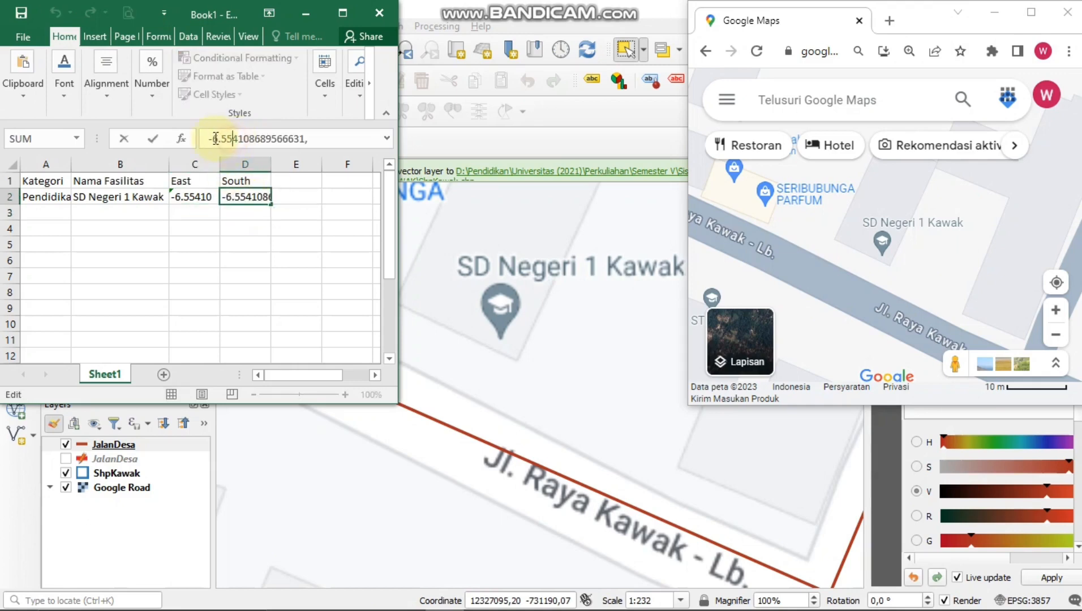
pyautogui.hotkey('shift', 'Right')
pyautogui.hotkey('shift', 'Right')
pyautogui.hotkey('shift', 'Right')
pyautogui.hotkey('shift', 'Right')
pyautogui.hotkey('shift', 'Right')
pyautogui.hotkey('shift', 'Right')
pyautogui.hotkey('shift', 'Right')
pyautogui.hotkey('shift', 'Right')
pyautogui.hotkey('shift', 'Right')
pyautogui.hotkey('shift', 'Right')
pyautogui.hotkey('shift', 'Right')
pyautogui.hotkey('shift', 'Right')
pyautogui.hotkey('shift', 'Right')
pyautogui.hotkey('shift', 'Right')
pyautogui.hotkey('shift', 'Right')
pyautogui.hotkey('shift', 'Right')
pyautogui.hotkey('shift', 'Right')
pyautogui.hotkey('shift', 'Right')
pyautogui.hotkey('shift', 'Right')
pyautogui.hotkey('shift', 'Right')
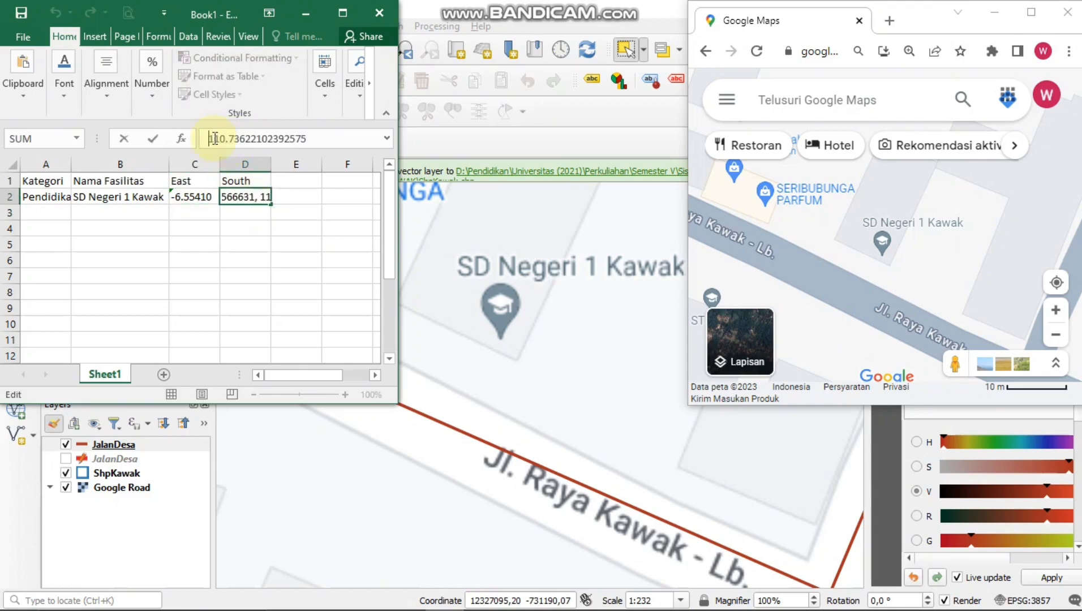
pyautogui.press('BackSpace')
# Prefix the D2 coordinate with an apostrophe to store it as text and shorten it to 110.73622
pyautogui.hotkey('ctrl', 'Return')
pyautogui.write("'")
pyautogui.press('End')
pyautogui.press('BackSpace')
pyautogui.press('BackSpace')
pyautogui.press('BackSpace')
pyautogui.press('BackSpace')
pyautogui.press('BackSpace')
pyautogui.press('BackSpace')
pyautogui.press('BackSpace')
pyautogui.press('BackSpace')
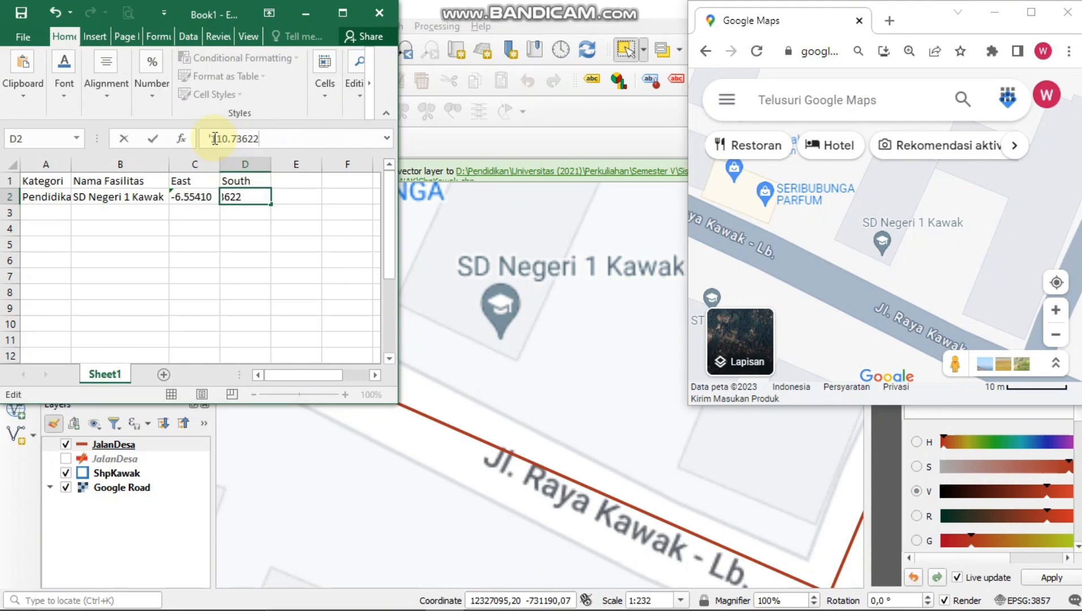
pyautogui.press('Return')
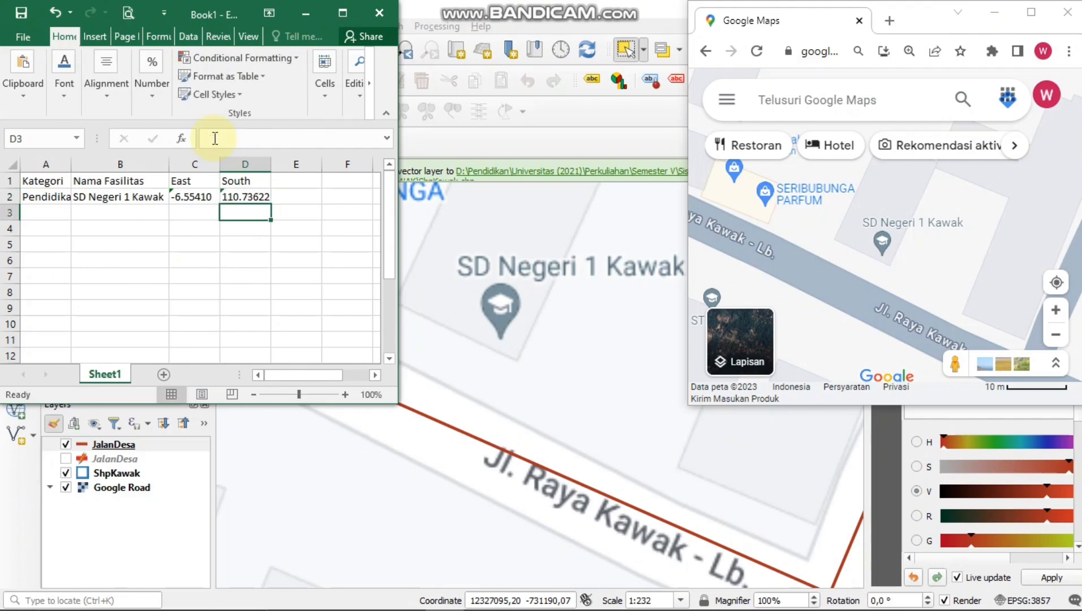
# Fit the widths of columns A, C and D to their contents
pyautogui.doubleClick(66, 168)
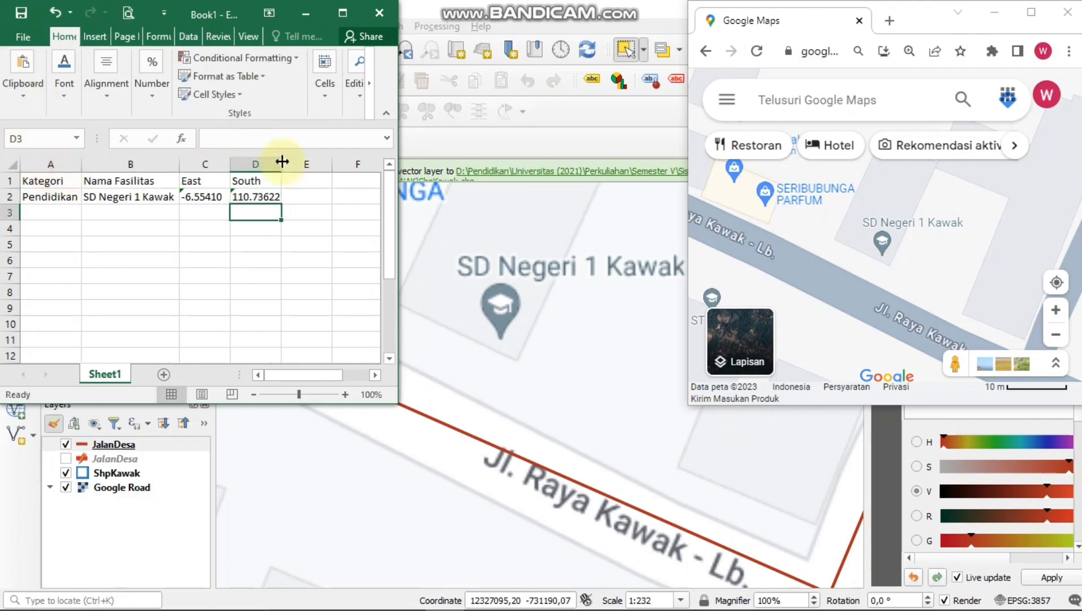
pyautogui.doubleClick(229, 164)
pyautogui.doubleClick(275, 166)
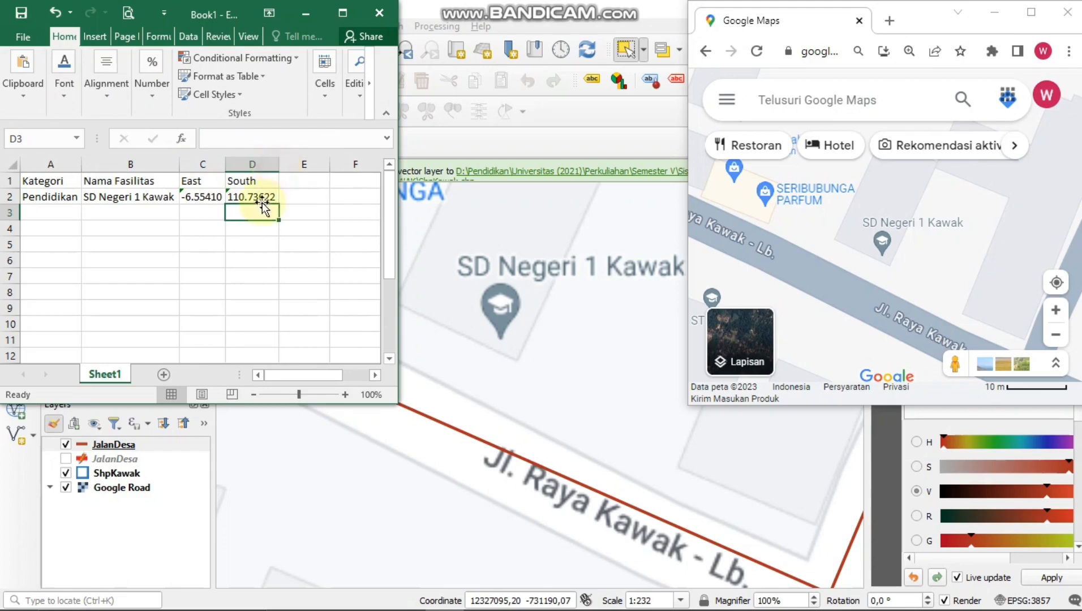
pyautogui.click(257, 228)
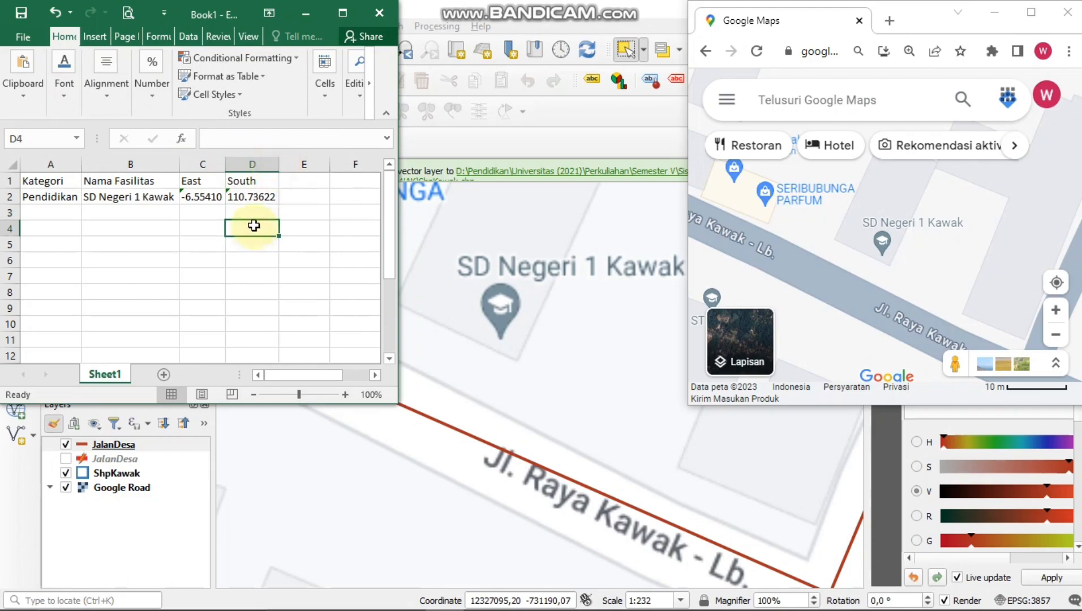
pyautogui.click(158, 242)
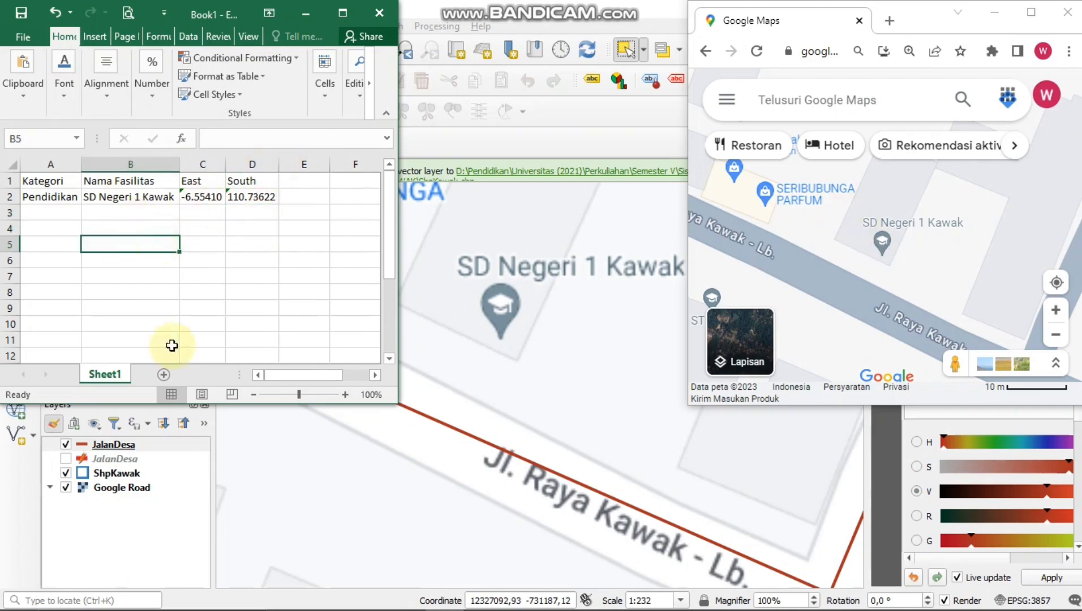
# Start saving the workbook under Proyek GIS > UTS SIG > SHP KAWAK and create a new folder named Fasilitas there
pyautogui.click(27, 45)
pyautogui.click(64, 198)
pyautogui.click(194, 276)
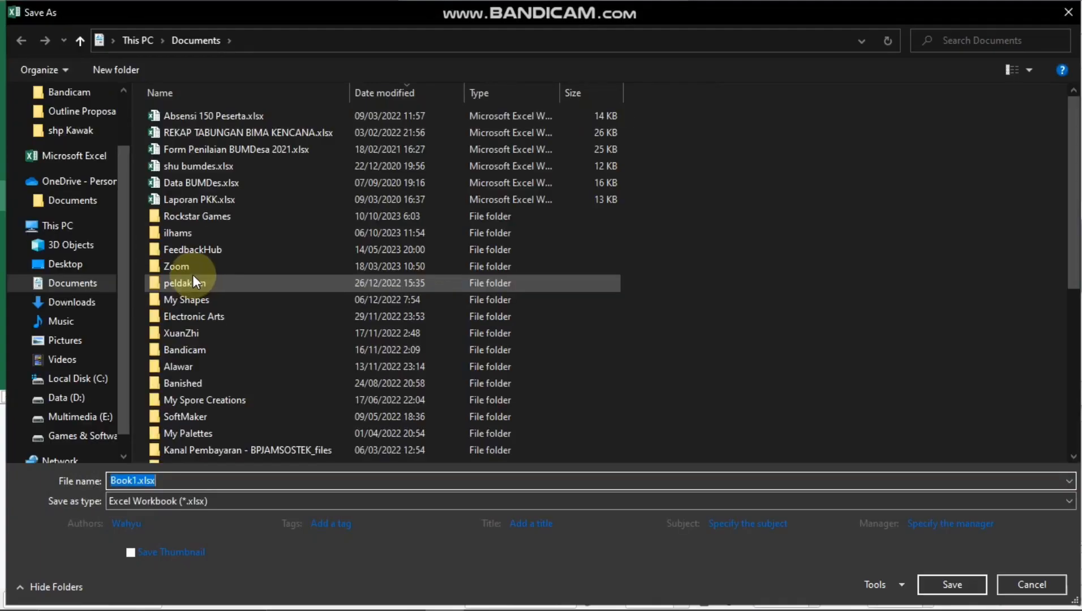
pyautogui.click(69, 131)
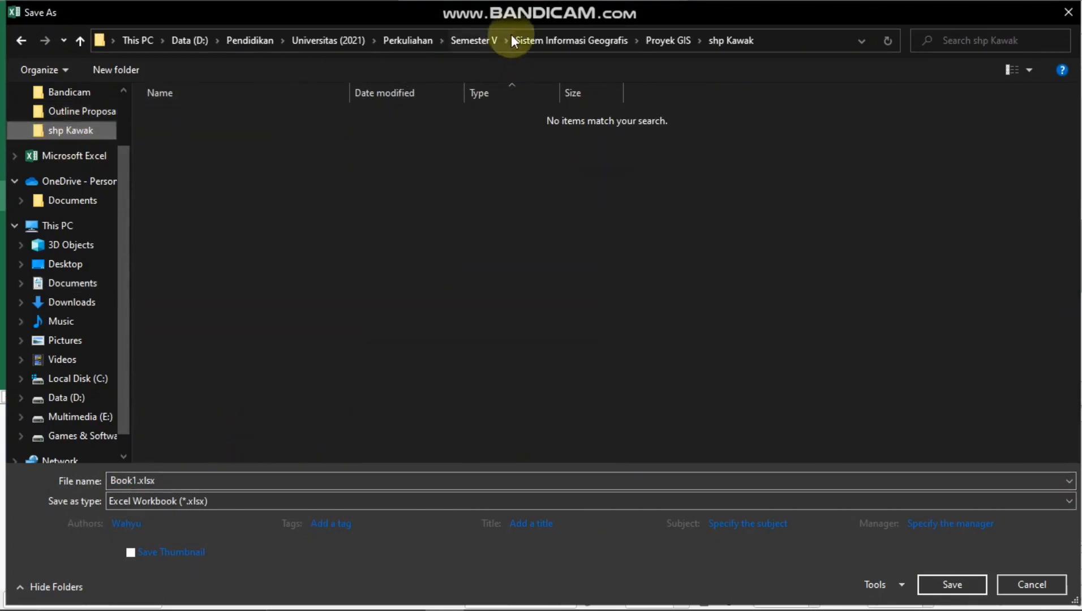
pyautogui.click(667, 40)
pyautogui.doubleClick(265, 144)
pyautogui.click(253, 132)
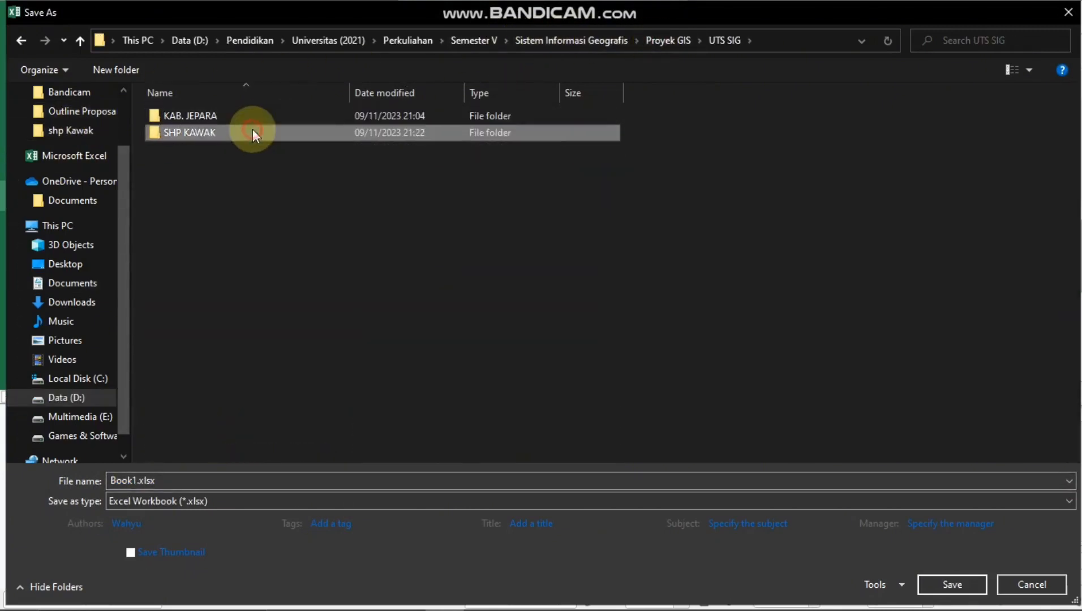
pyautogui.doubleClick(253, 132)
pyautogui.hotkey('ctrl', 'shift', 'n')
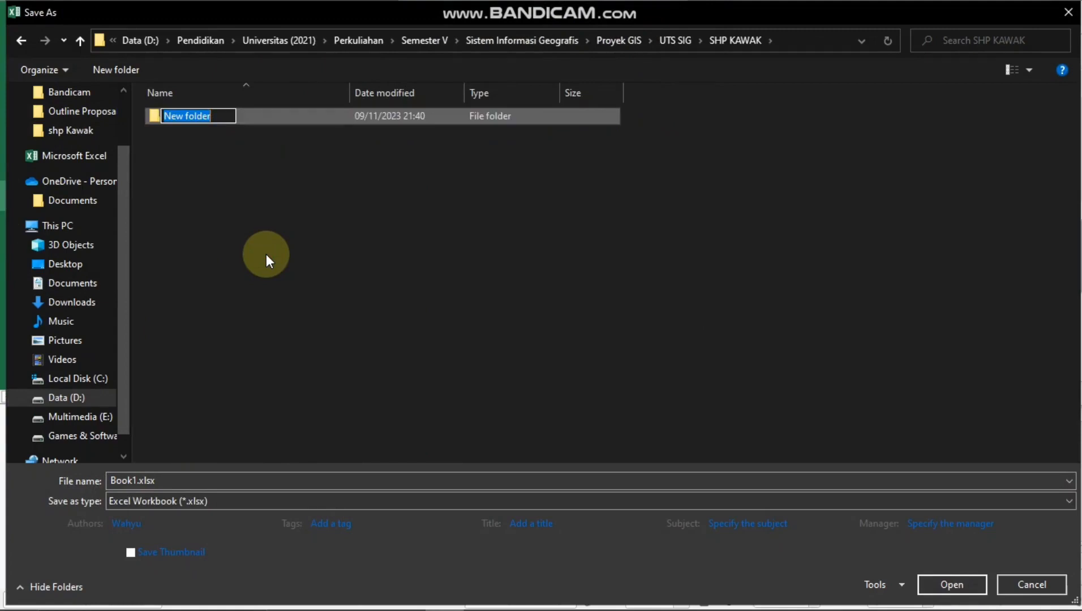
pyautogui.write('Fasilitas')
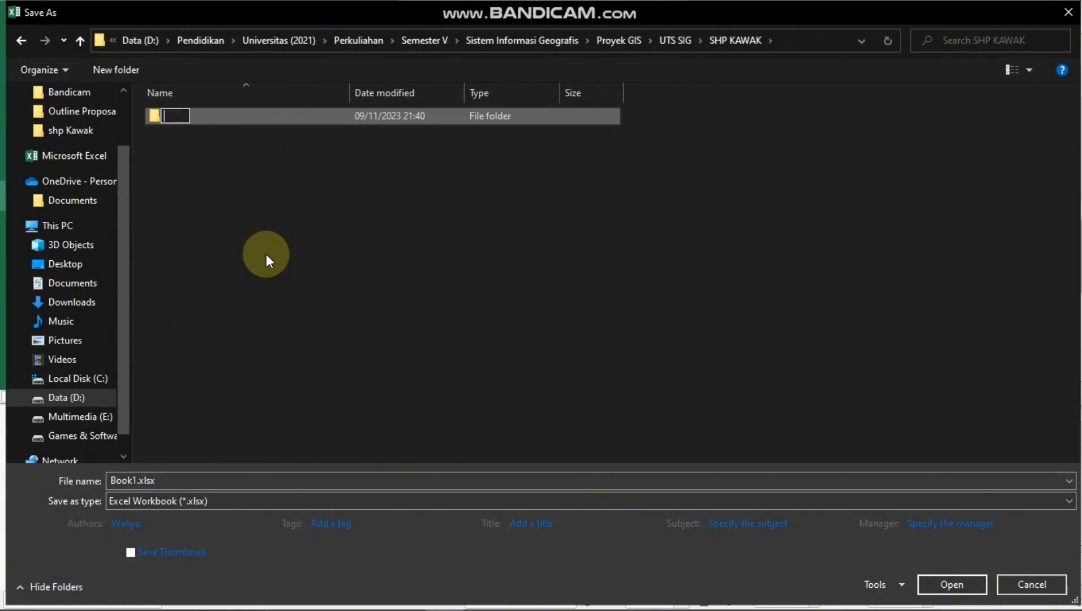
pyautogui.press('Return')
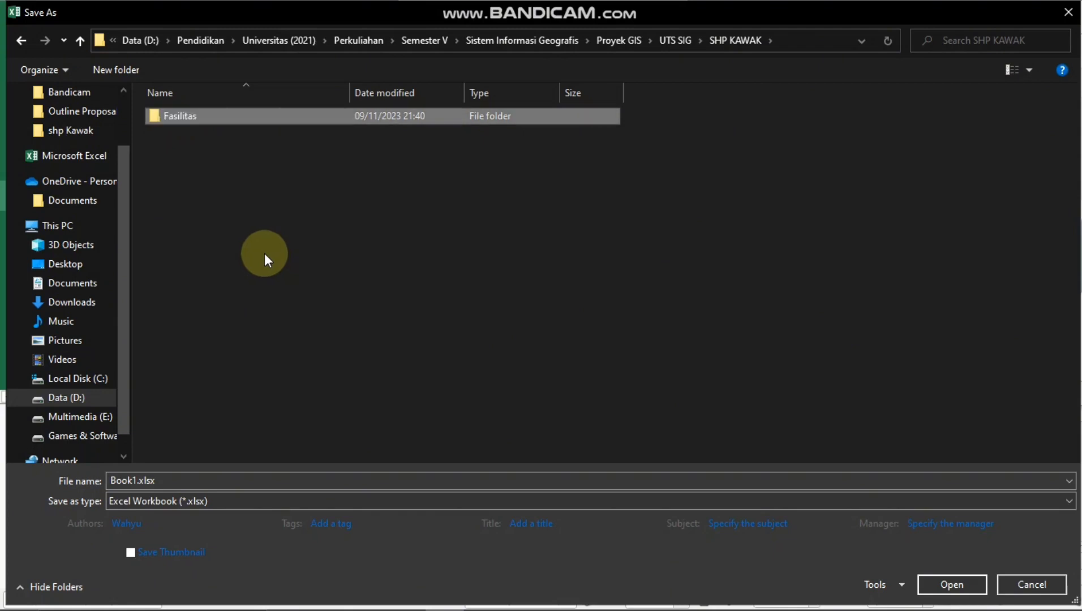
# Choose the Fasilitas folder as the save location and name the file PointFasilitas
pyautogui.doubleClick(222, 116)
pyautogui.click(226, 484)
pyautogui.press('Left')
pyautogui.hotkey('shift', 'Right')
pyautogui.hotkey('shift', 'Right')
pyautogui.hotkey('shift', 'Right')
pyautogui.hotkey('shift', 'Right')
pyautogui.hotkey('shift', 'Right')
pyautogui.write('PointFa')
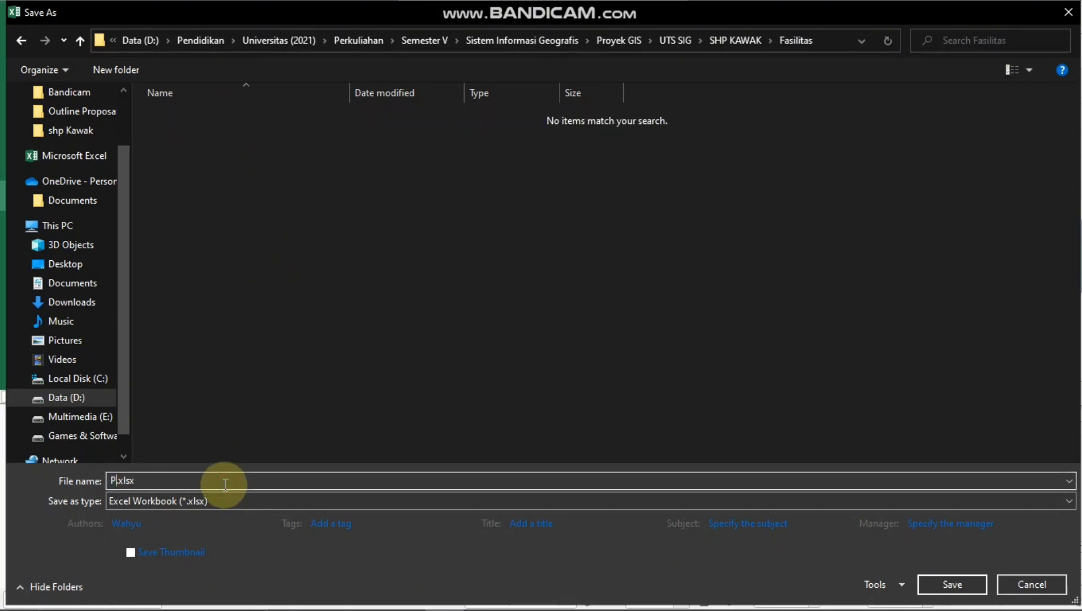
pyautogui.write('silitas')
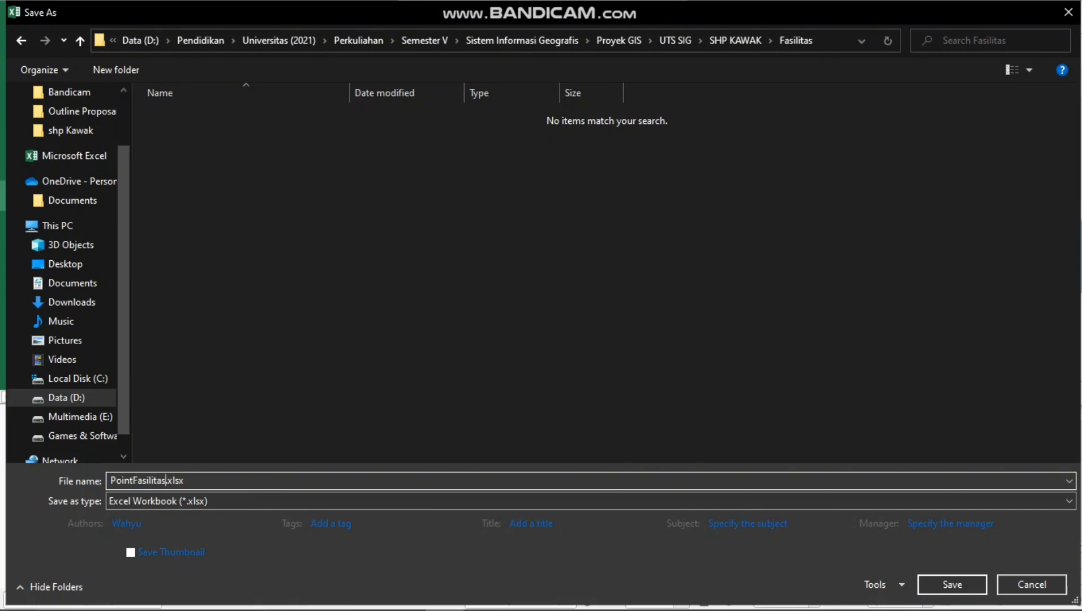
# Set the file type to CSV (Comma delimited) and save PointFasilitas.csv, accepting the format prompt
pyautogui.click(183, 501)
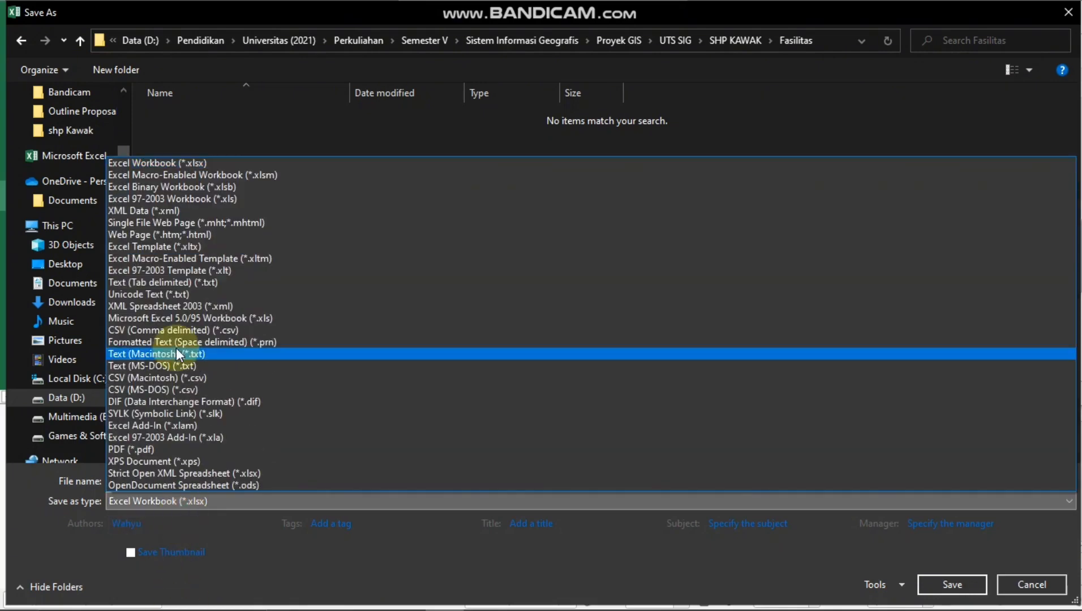
pyautogui.click(202, 333)
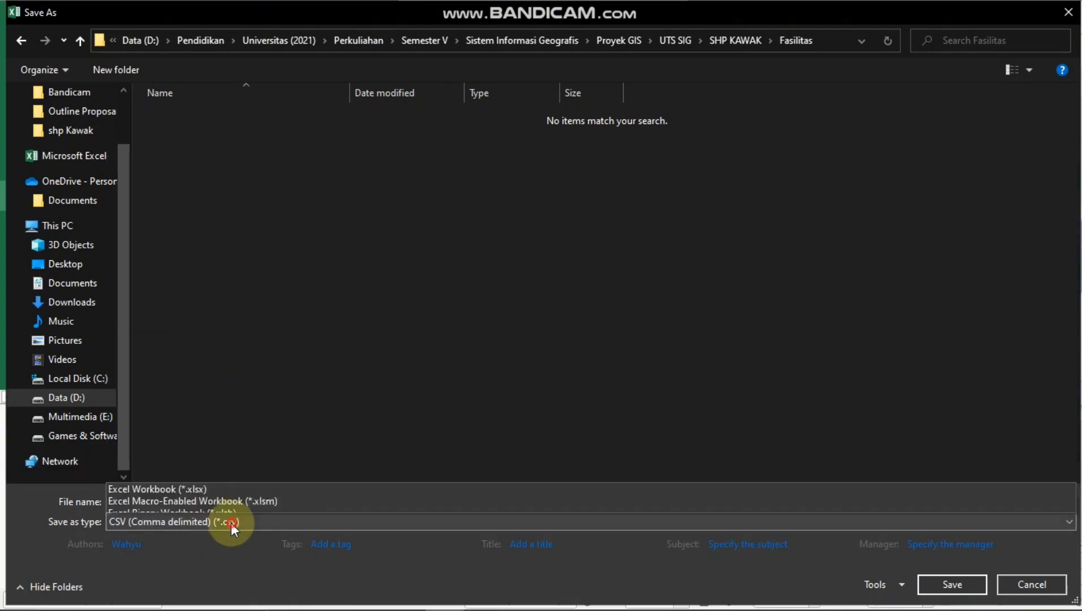
pyautogui.click(231, 523)
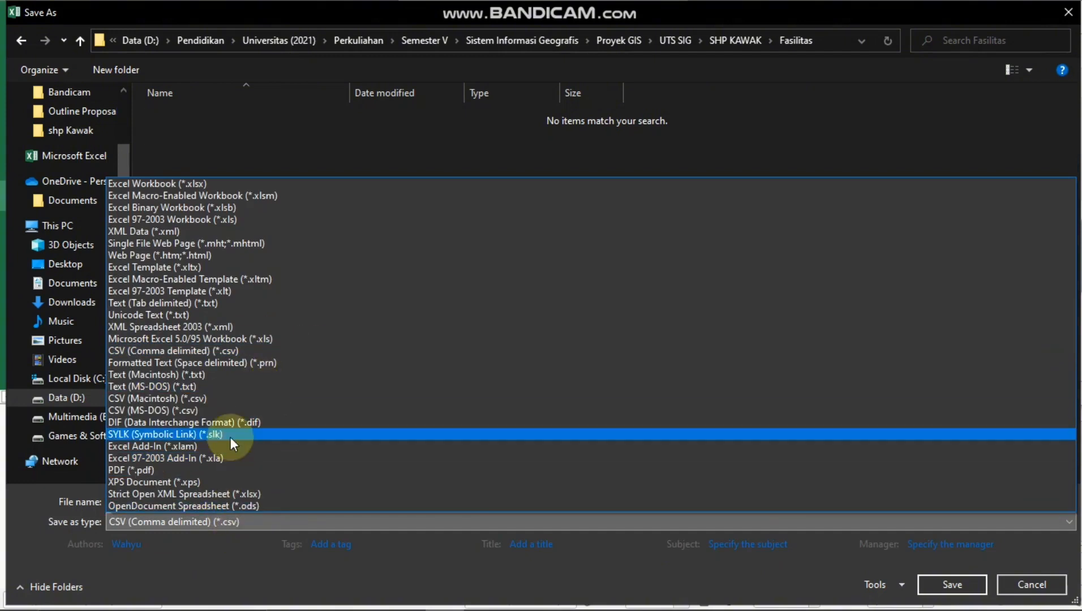
pyautogui.click(240, 351)
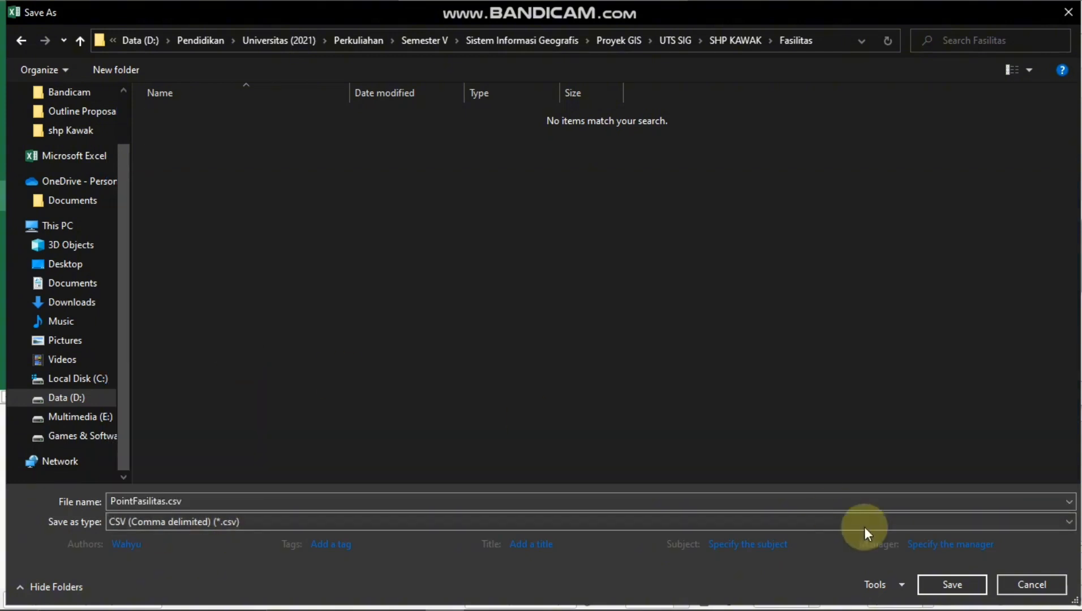
pyautogui.click(162, 541)
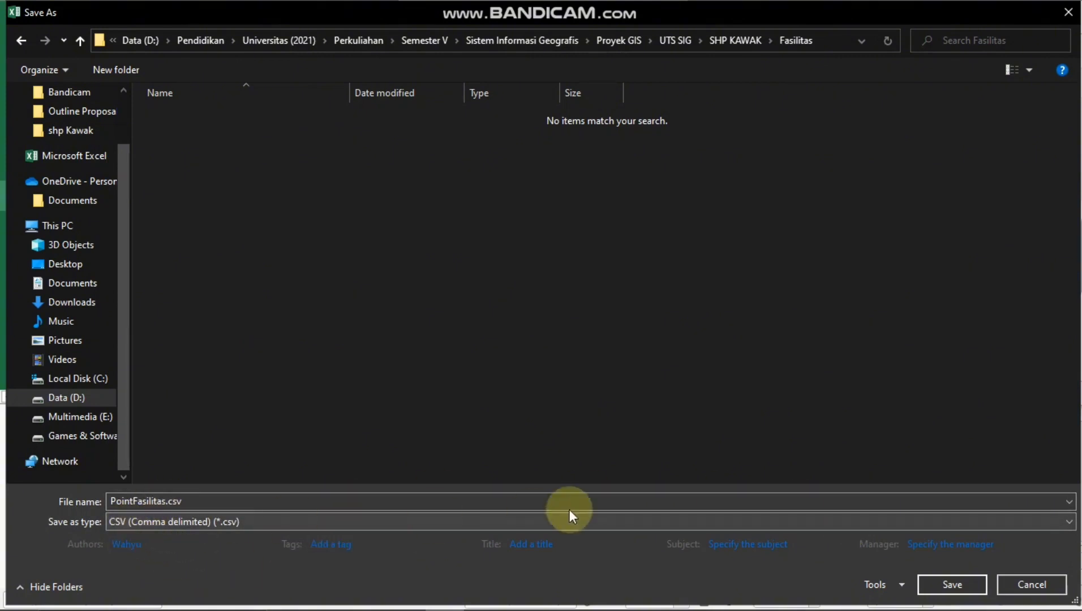
pyautogui.click(947, 585)
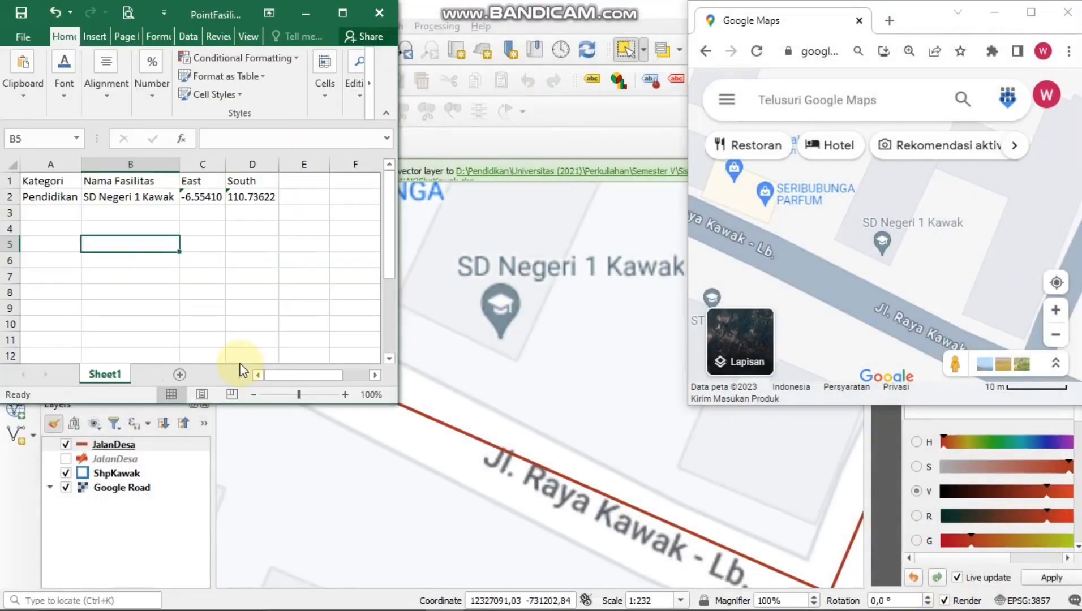
pyautogui.click(473, 361)
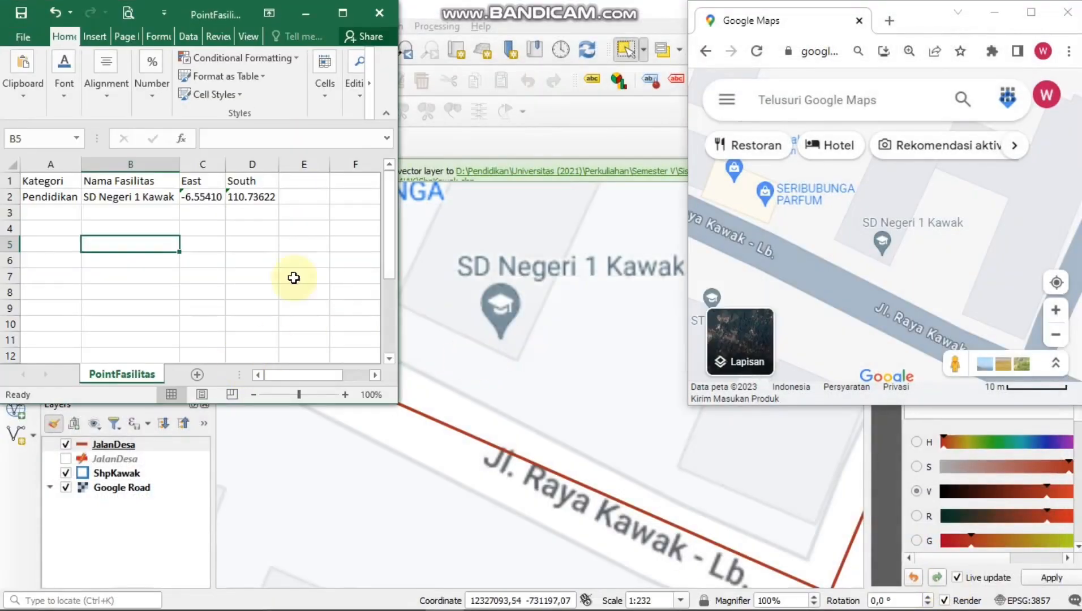
# Switch to QGIS and load PointFasilitas.csv from UTS SIG > SHP KAWAK > Fasilitas as the source for a new delimited text layer
pyautogui.click(306, 12)
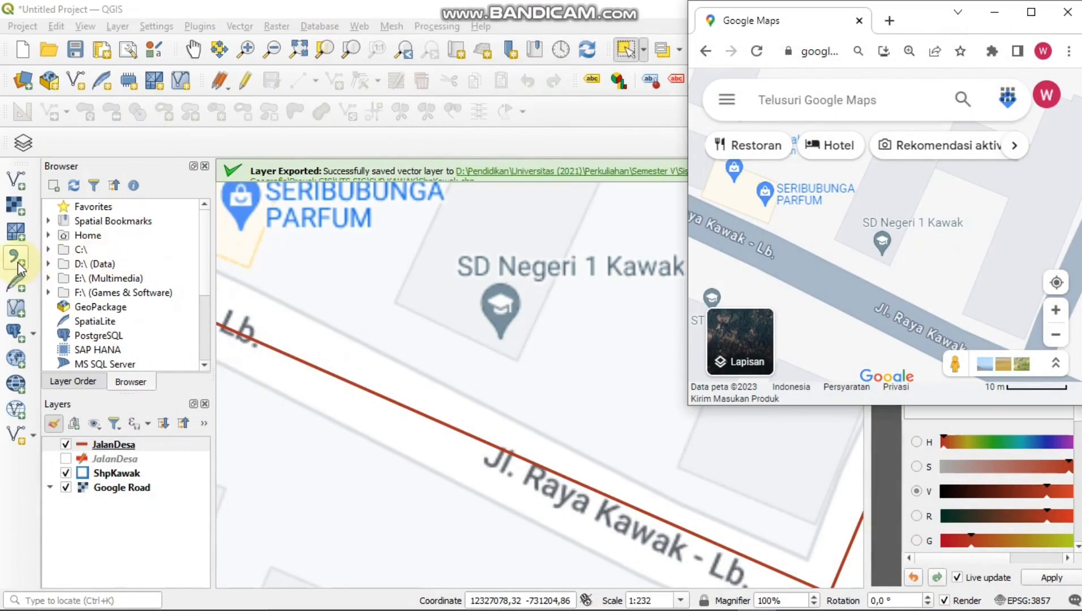
pyautogui.click(118, 26)
pyautogui.moveTo(337, 80)
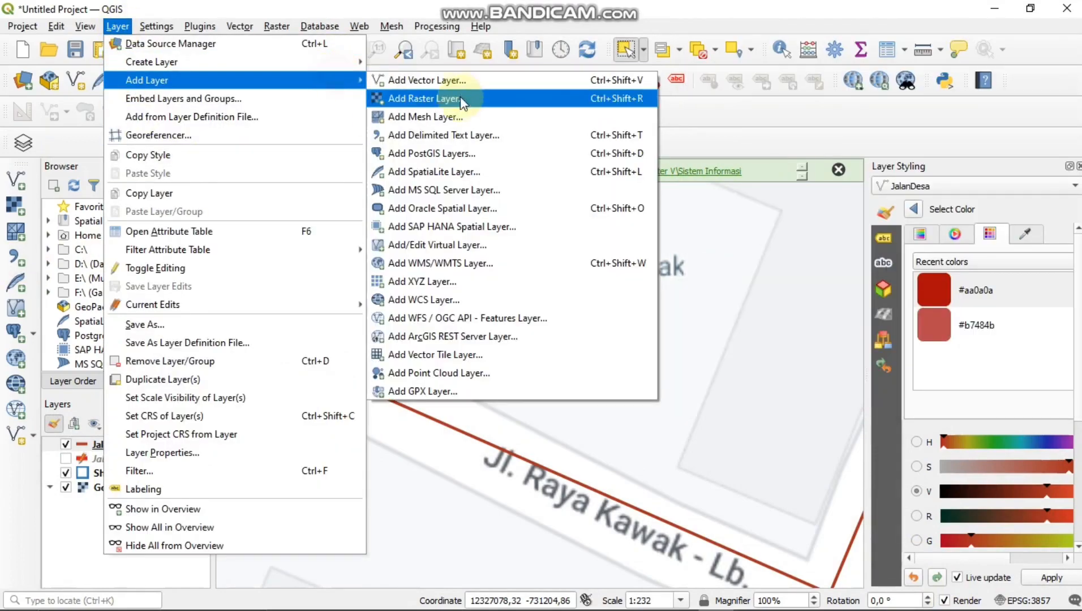
pyautogui.click(461, 135)
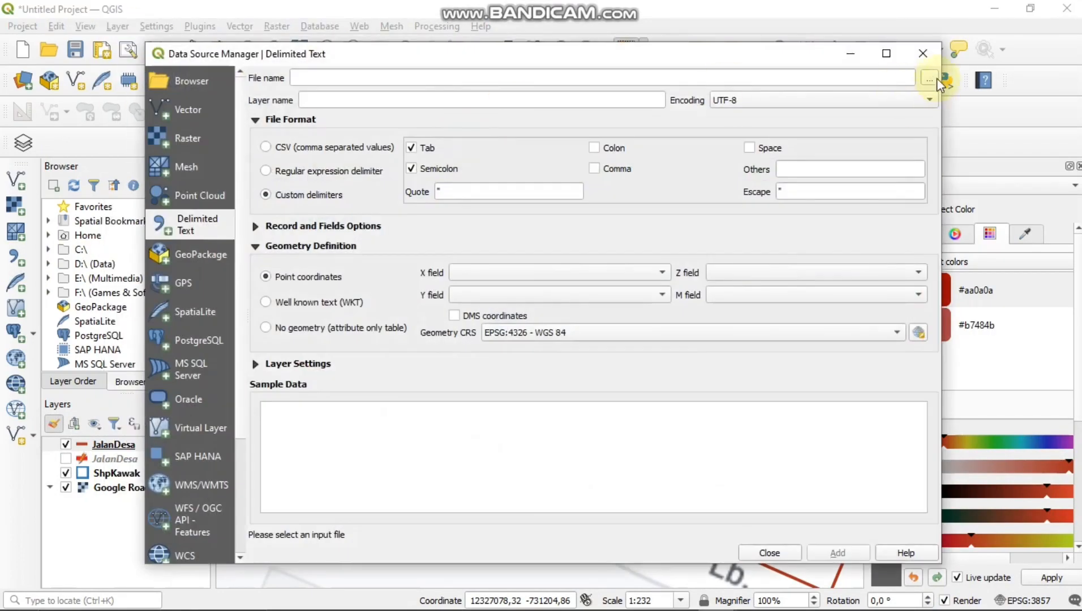
pyautogui.click(934, 79)
pyautogui.click(288, 107)
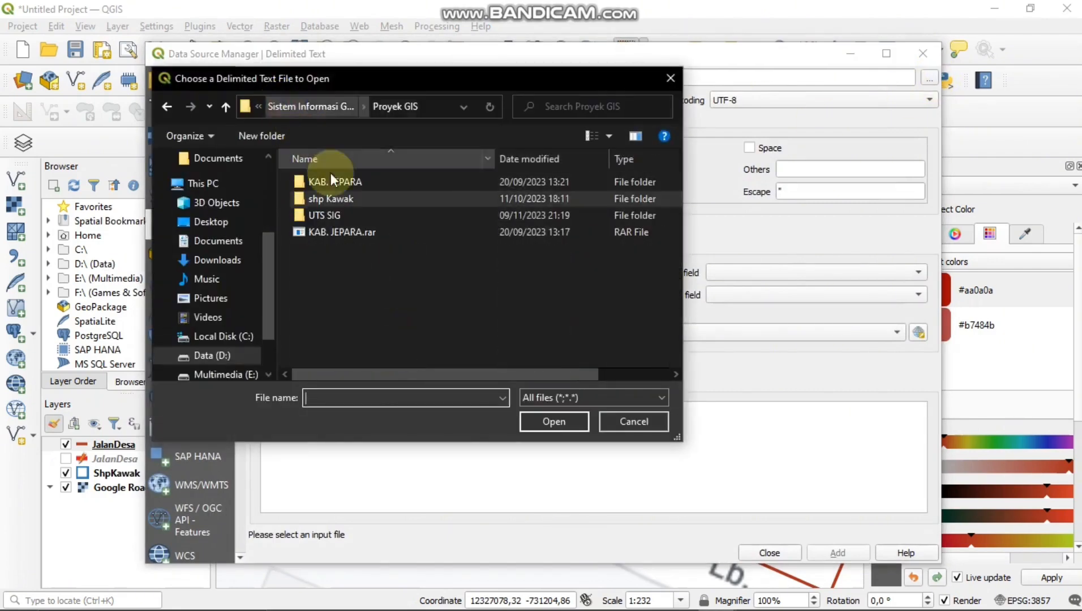
pyautogui.doubleClick(358, 216)
pyautogui.doubleClick(365, 193)
pyautogui.doubleClick(364, 185)
pyautogui.click(364, 184)
pyautogui.click(545, 423)
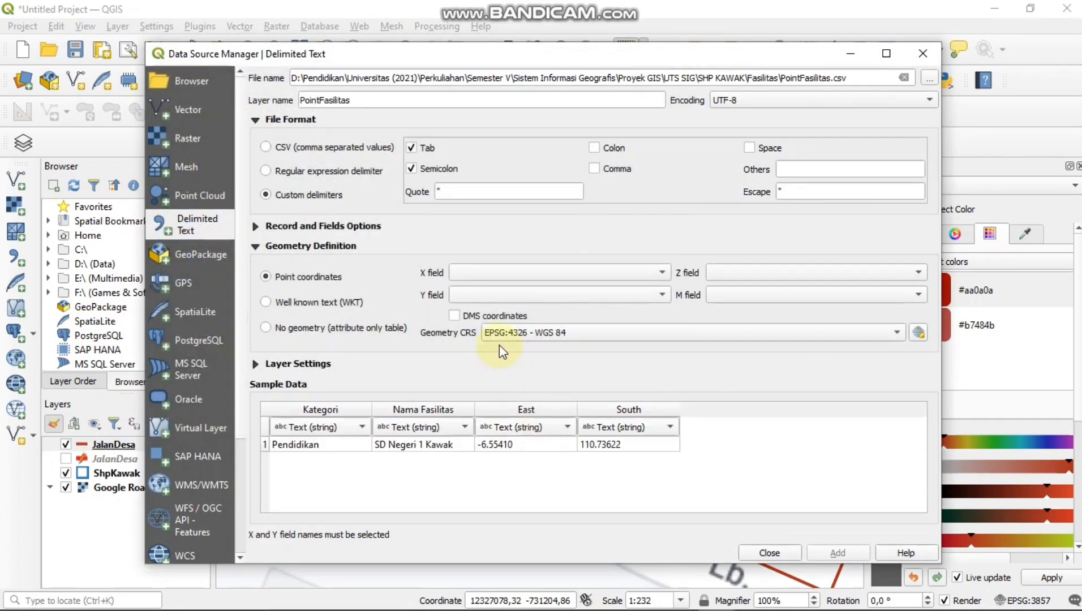
# Assign South as the X field and East as the Y field, add the PointFasilitas layer and close the Data Source Manager
pyautogui.click(524, 272)
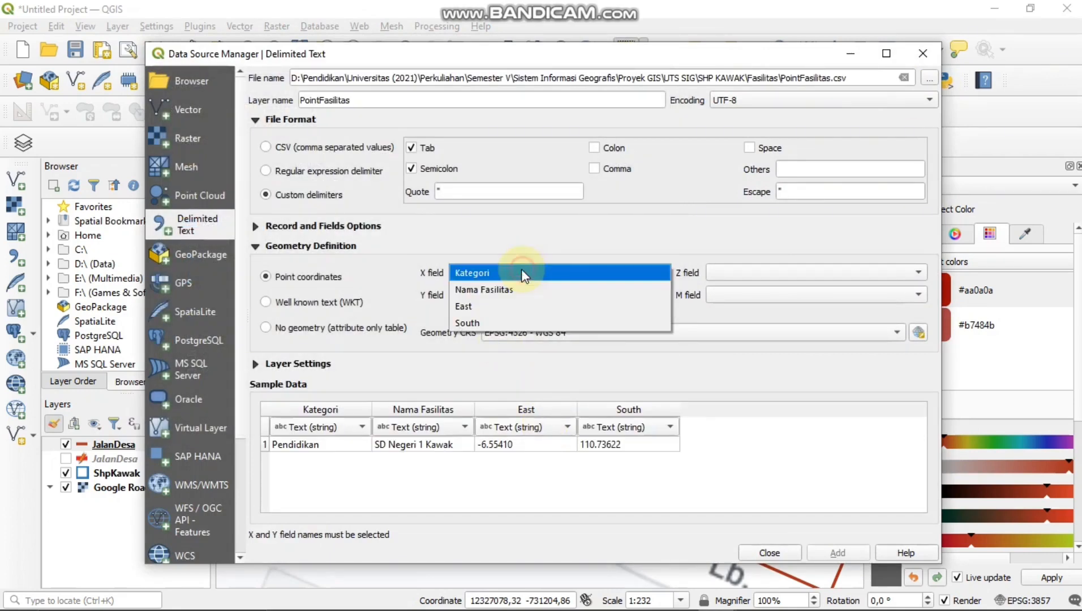
pyautogui.click(482, 322)
pyautogui.click(475, 295)
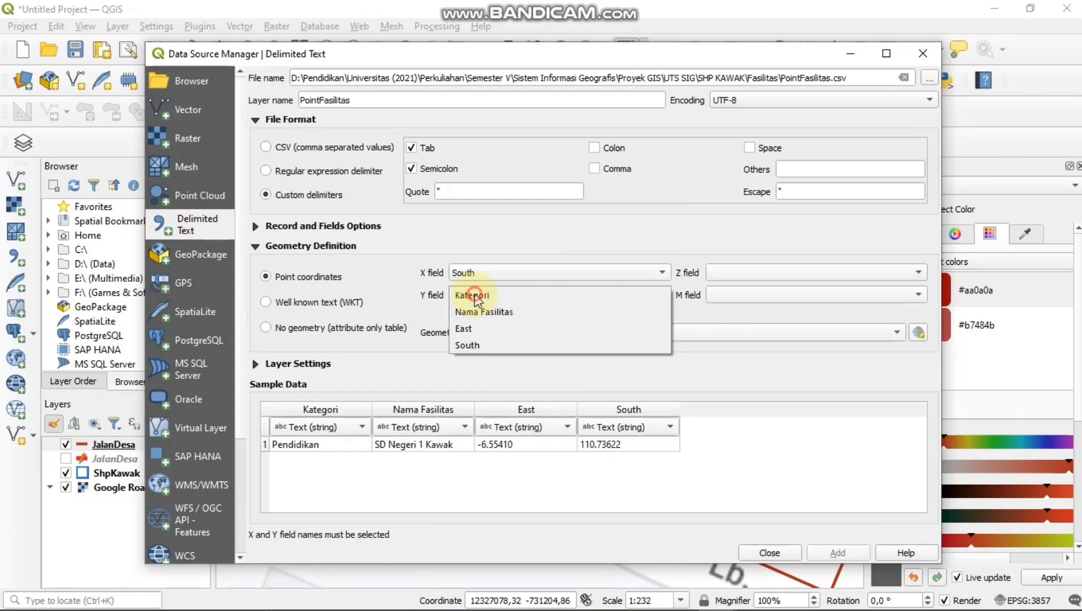
pyautogui.click(480, 328)
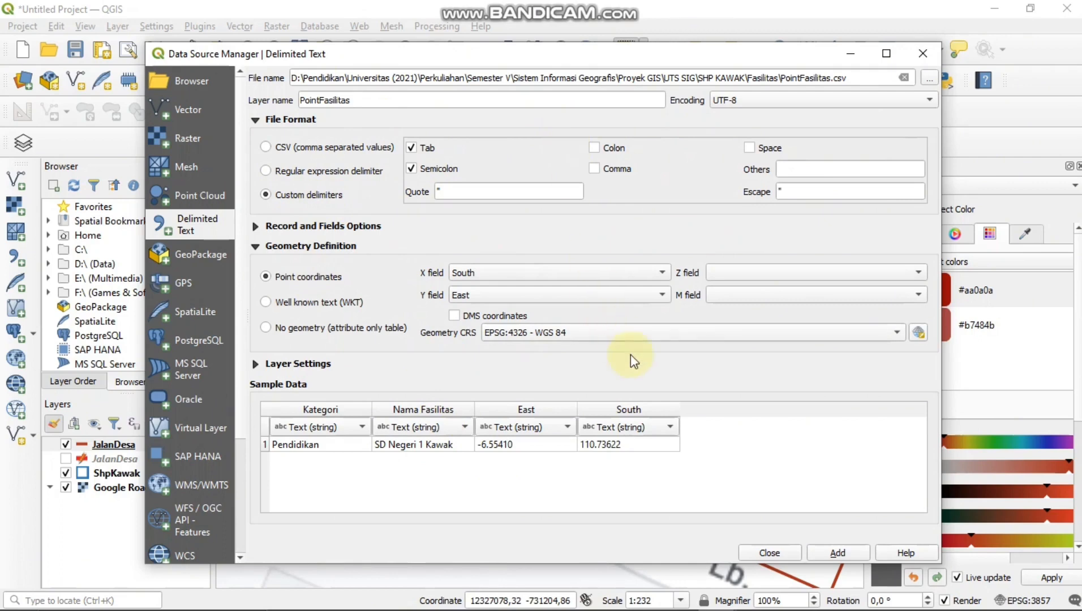
pyautogui.click(836, 554)
pyautogui.click(769, 553)
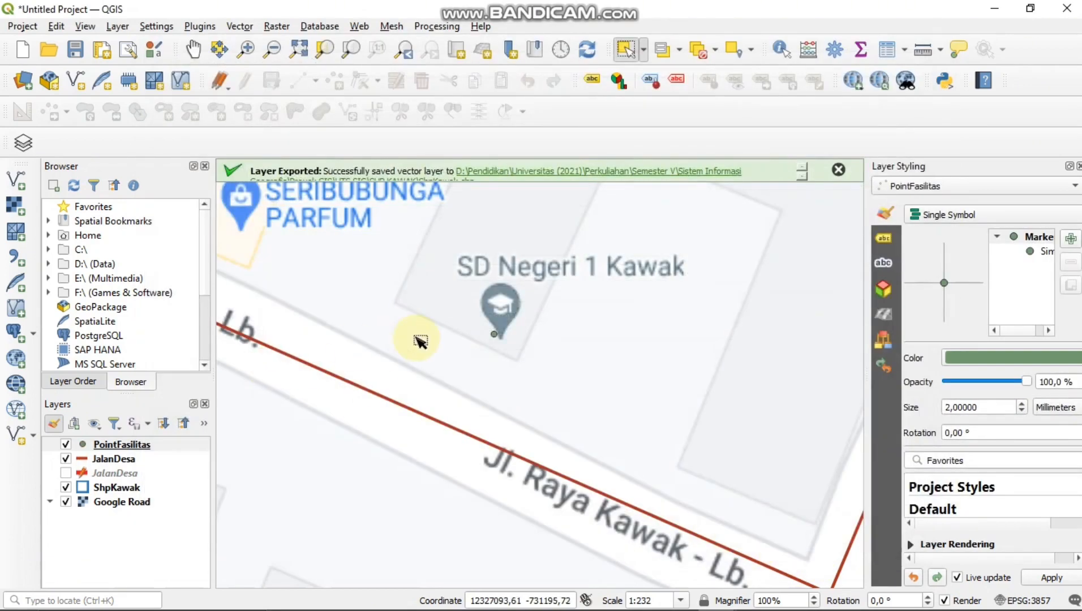
# Examine the position of the added facility point against SD Negeri 1 Kawak on the basemap
pyautogui.scroll(-3, 435, 337)
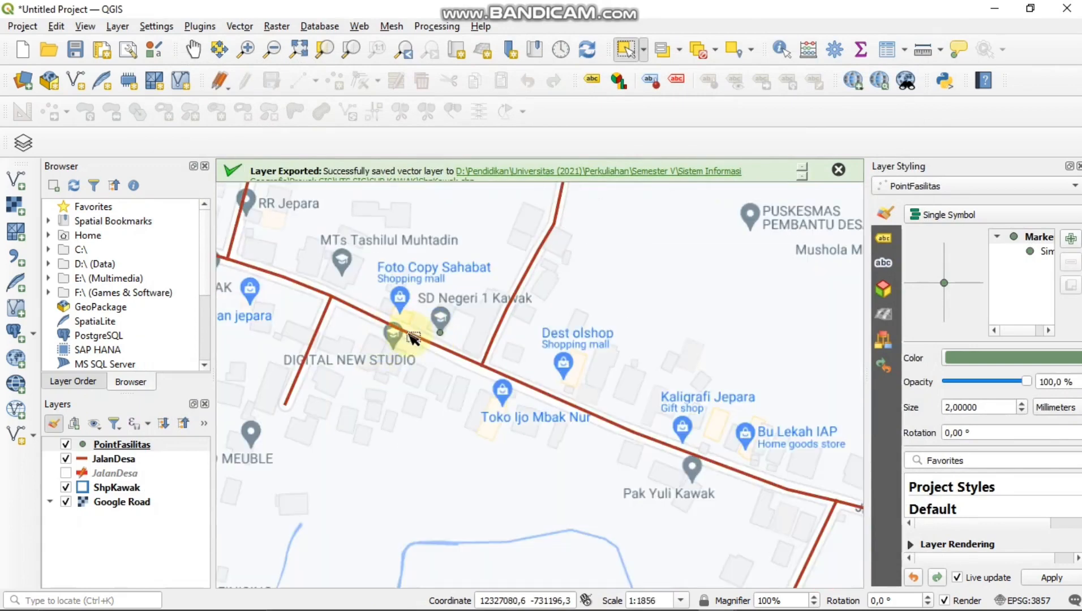
pyautogui.scroll(1, 414, 342)
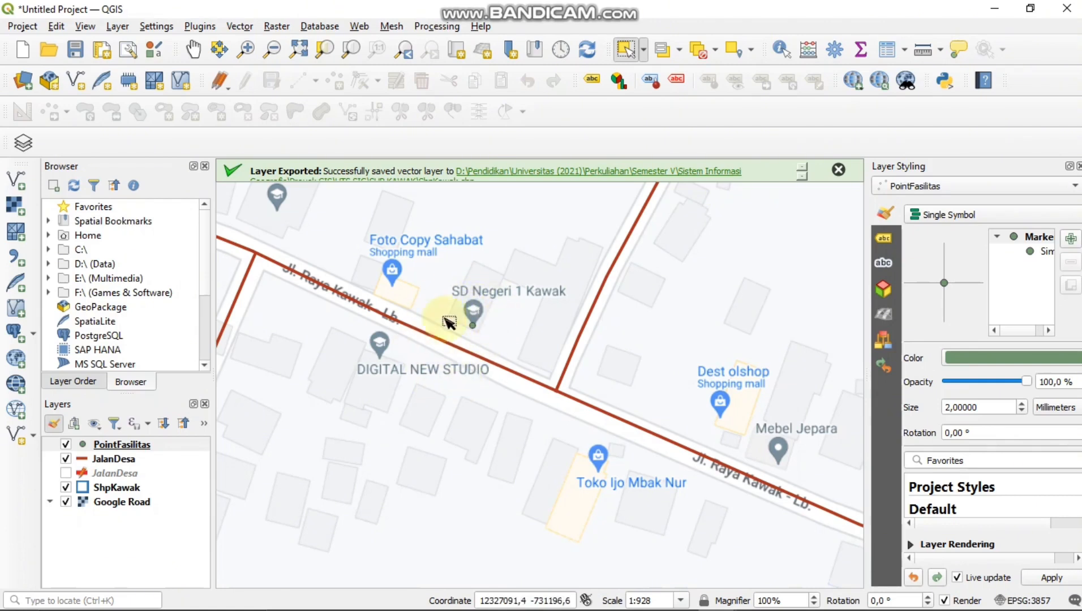
pyautogui.scroll(-1, 452, 311)
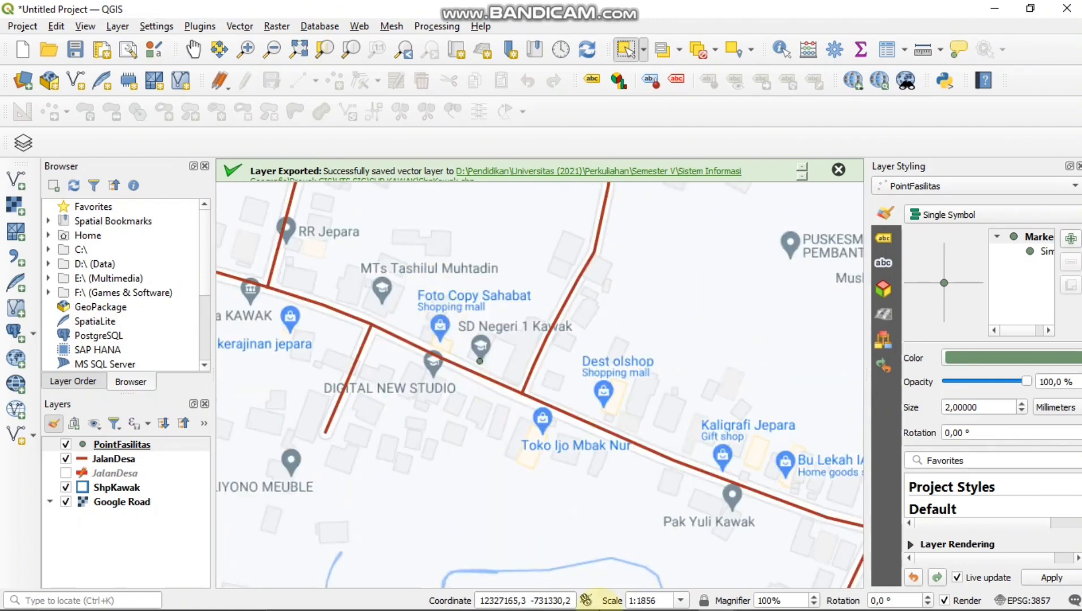
pyautogui.moveTo(310, 604)
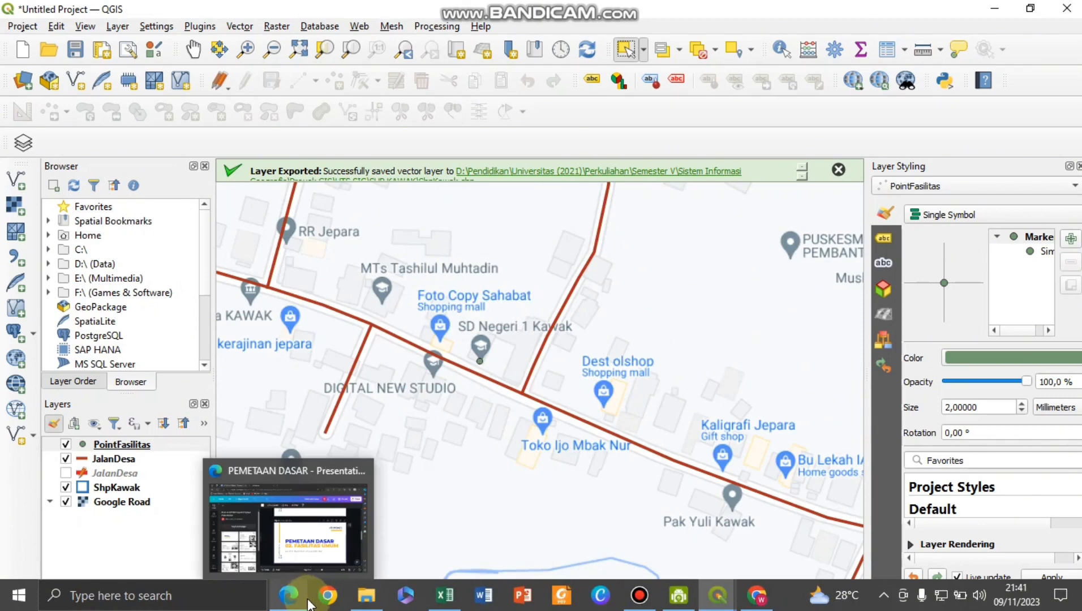
pyautogui.moveTo(657, 424); pyautogui.dragTo(554, 301)
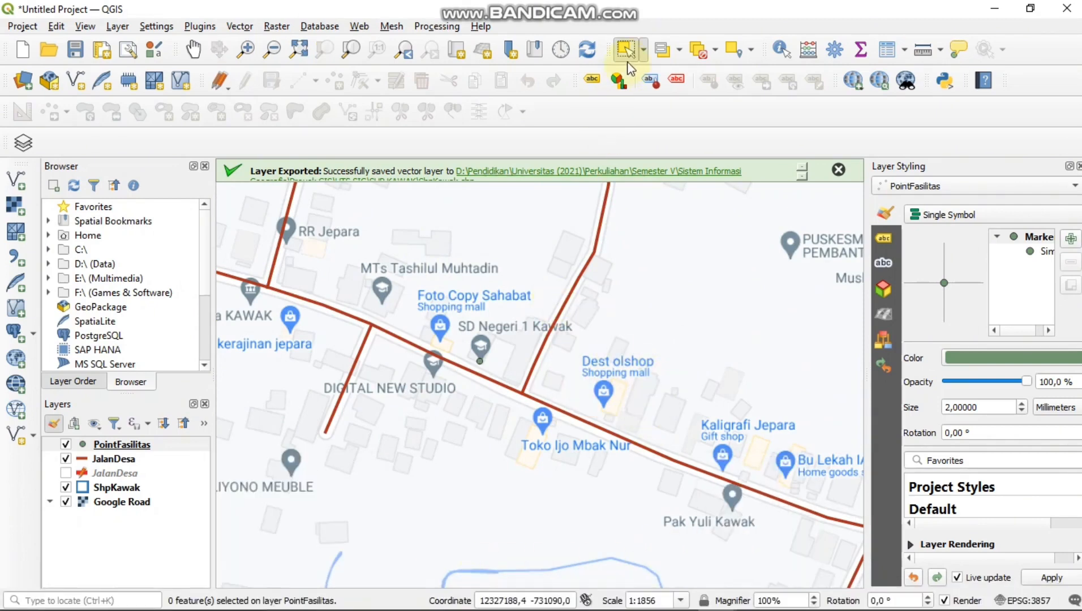
pyautogui.click(645, 51)
pyautogui.click(645, 52)
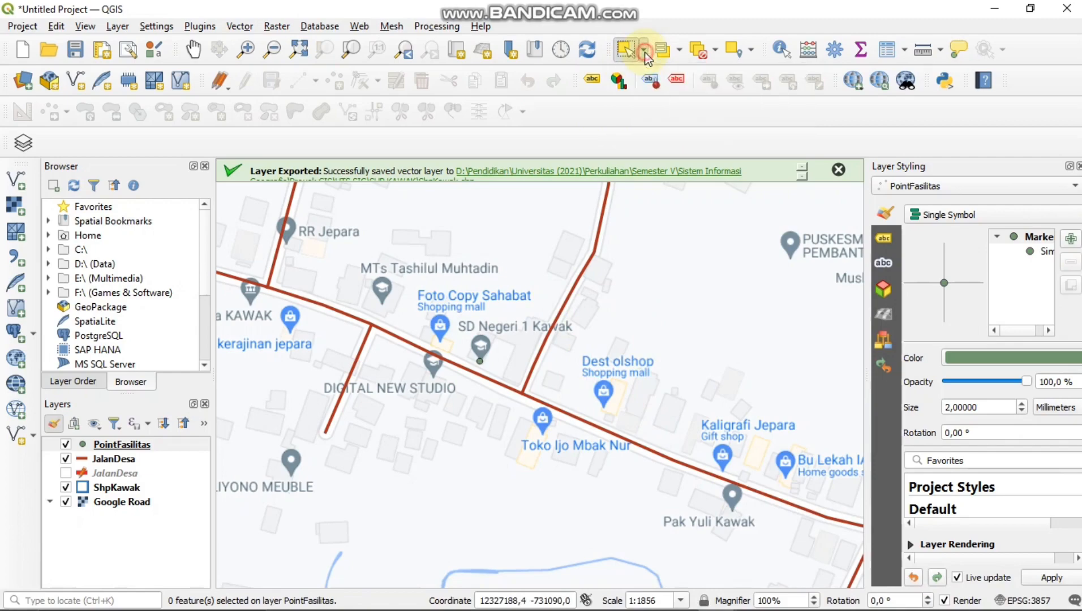
# Locate Musholla Miftahul Huda Kawak on the basemap near Gg. Asem
pyautogui.click(192, 50)
pyautogui.moveTo(522, 383); pyautogui.dragTo(465, 239)
pyautogui.scroll(-3, 481, 334)
pyautogui.scroll(2, 482, 324)
pyautogui.moveTo(569, 428); pyautogui.dragTo(438, 299)
pyautogui.moveTo(707, 466); pyautogui.dragTo(585, 401)
pyautogui.moveTo(679, 480); pyautogui.dragTo(557, 367)
pyautogui.moveTo(543, 330); pyautogui.dragTo(591, 406)
pyautogui.scroll(2, 592, 406)
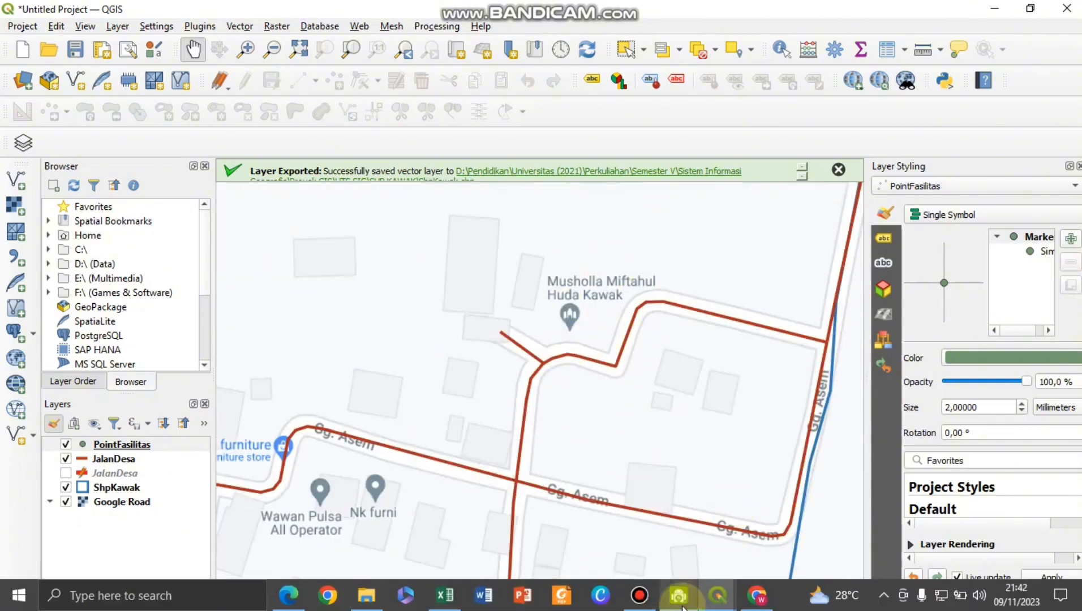
# Switch to Google Maps, find Musholla Miftahul Huda Kawak and copy its coordinates, with the Excel facility table open alongside
pyautogui.click(639, 594)
pyautogui.click(642, 596)
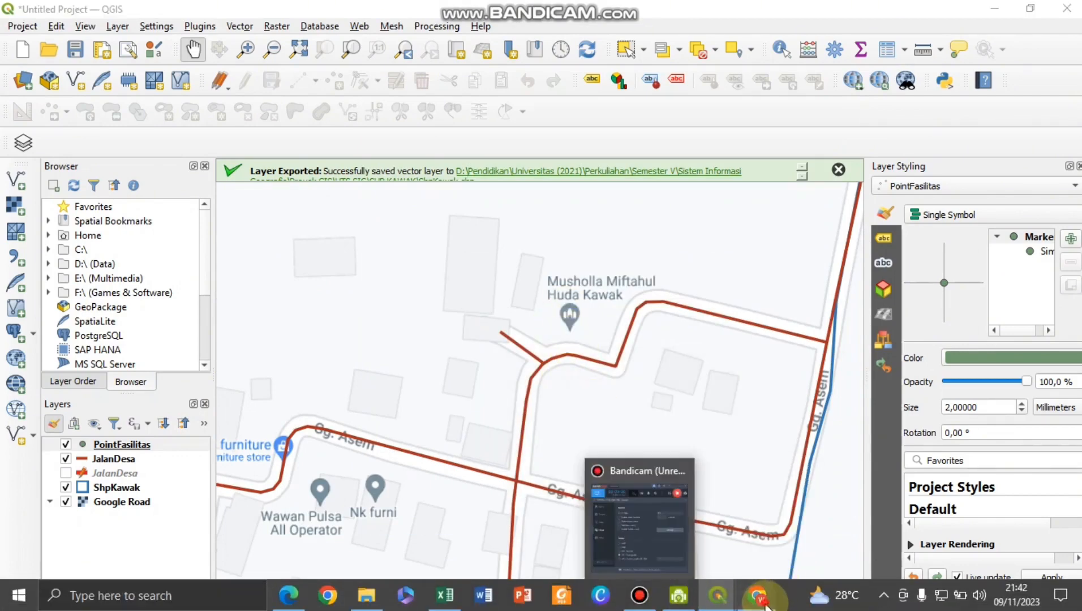
pyautogui.click(763, 602)
pyautogui.scroll(3, 838, 213)
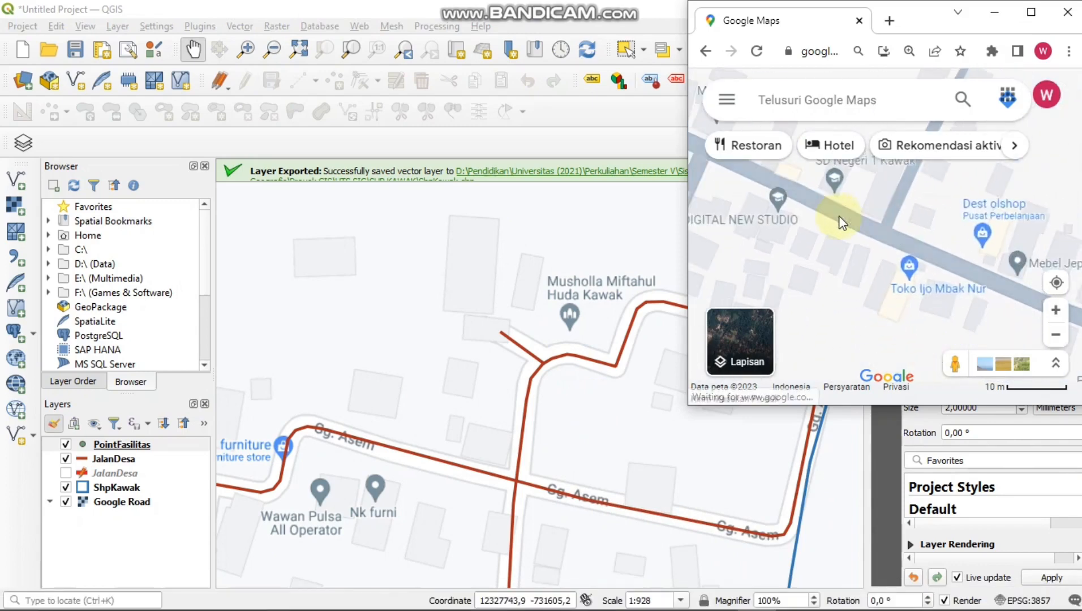
pyautogui.scroll(-5, 838, 216)
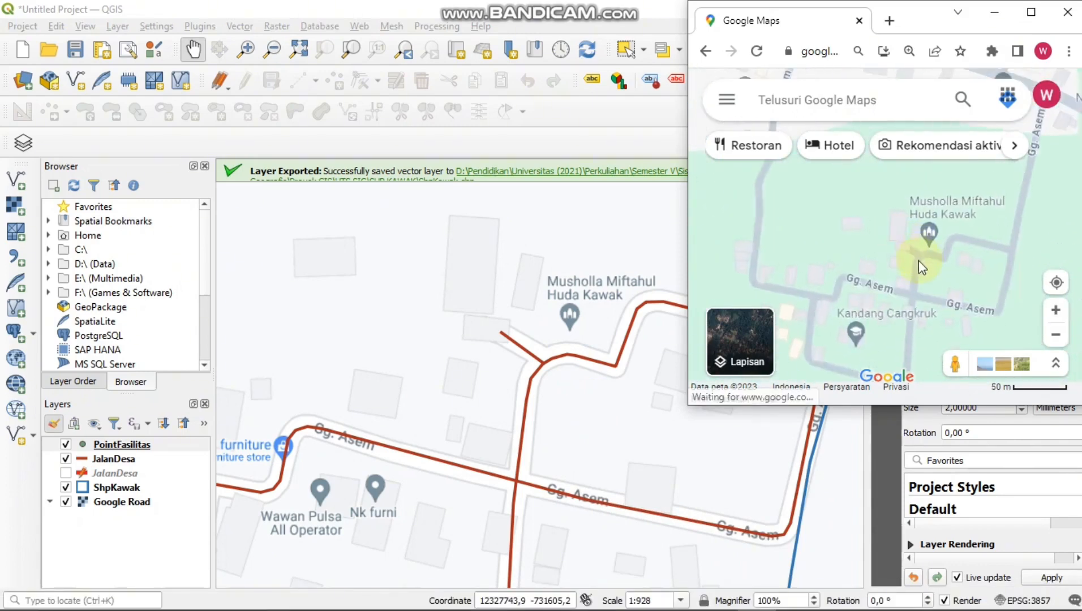
pyautogui.scroll(5, 919, 266)
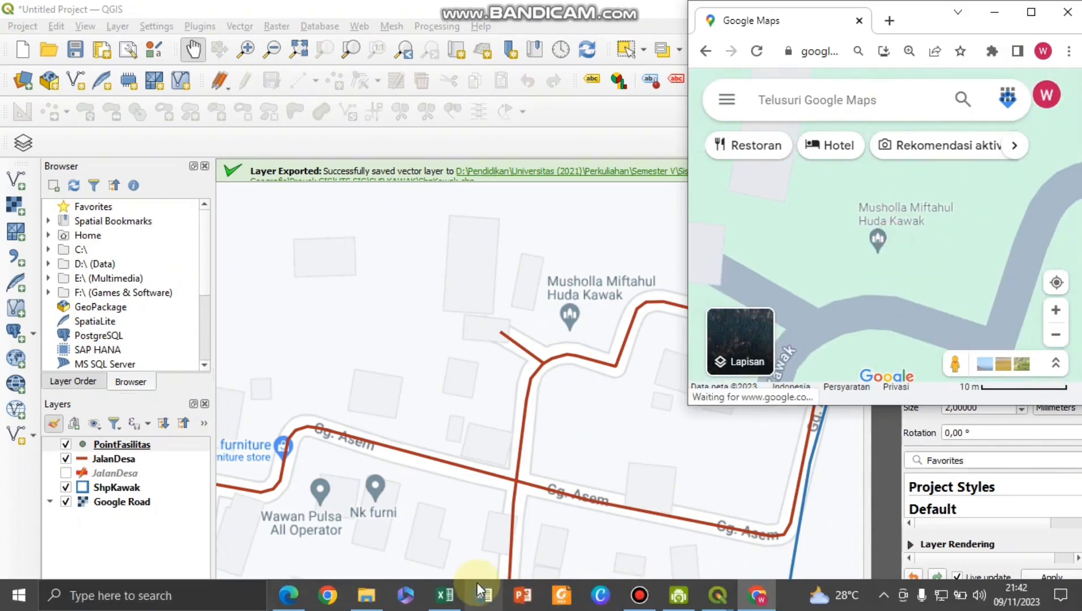
pyautogui.click(481, 590)
pyautogui.moveTo(898, 262); pyautogui.dragTo(867, 255)
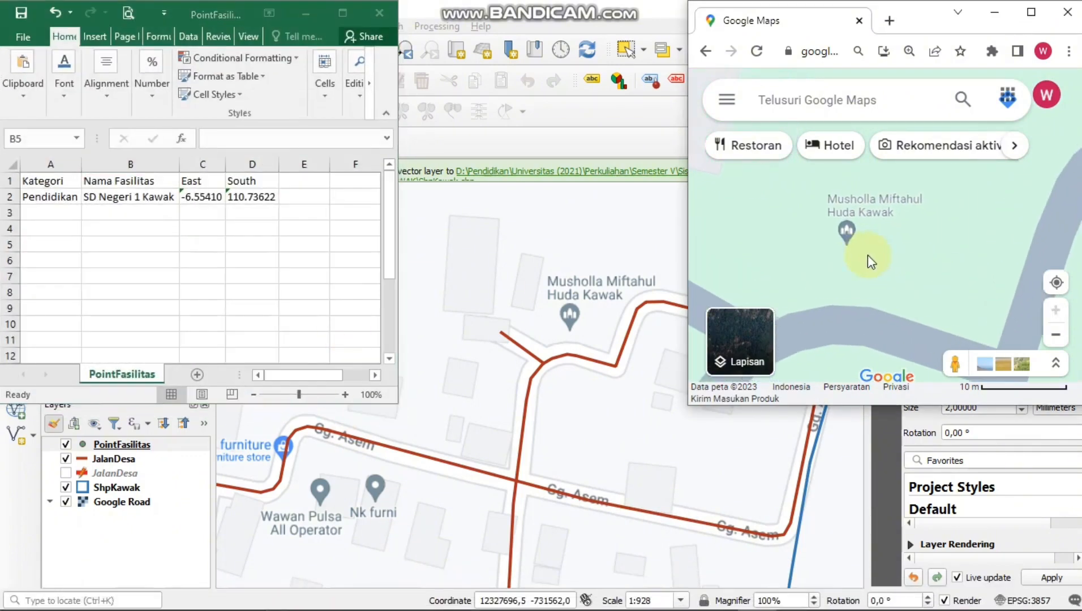
pyautogui.rightClick(842, 247)
pyautogui.click(888, 115)
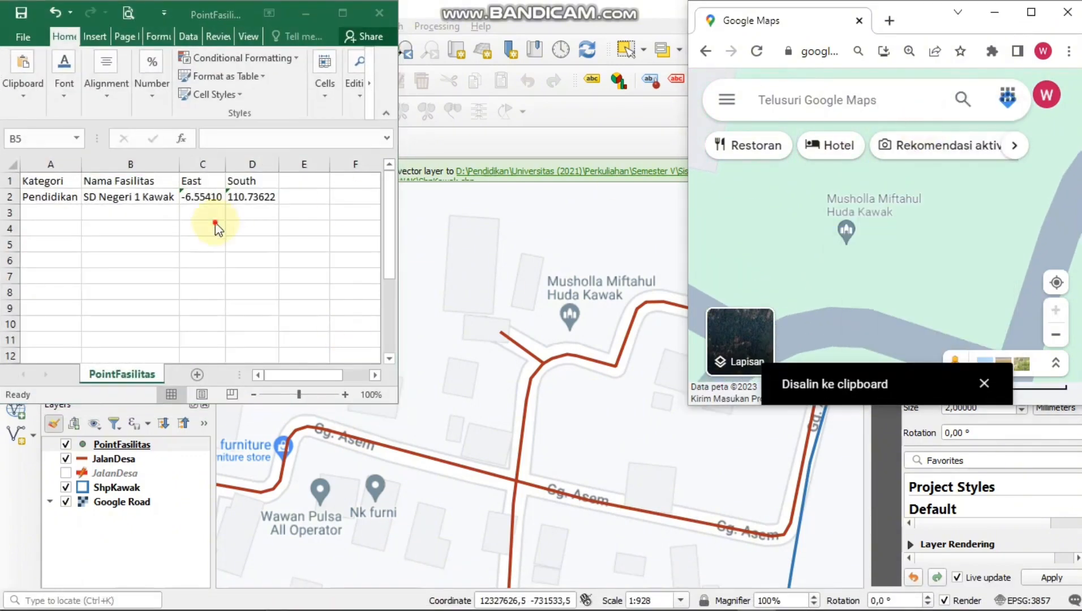
# Paste the copied coordinate pair into both C3 and D3 of the PointFasilitas sheet
pyautogui.click(205, 210)
pyautogui.hotkey('ctrl', 'v')
pyautogui.click(249, 212)
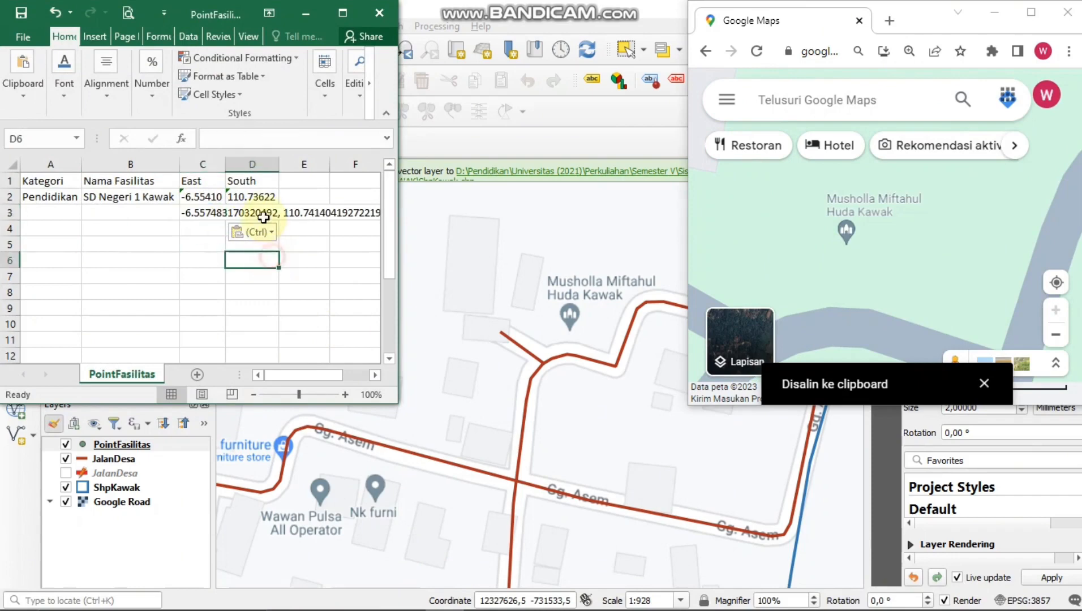
pyautogui.hotkey('ctrl', 'v')
# Trim the coordinate pair in C3 to the text value -6.55748
pyautogui.click(214, 216)
pyautogui.click(207, 140)
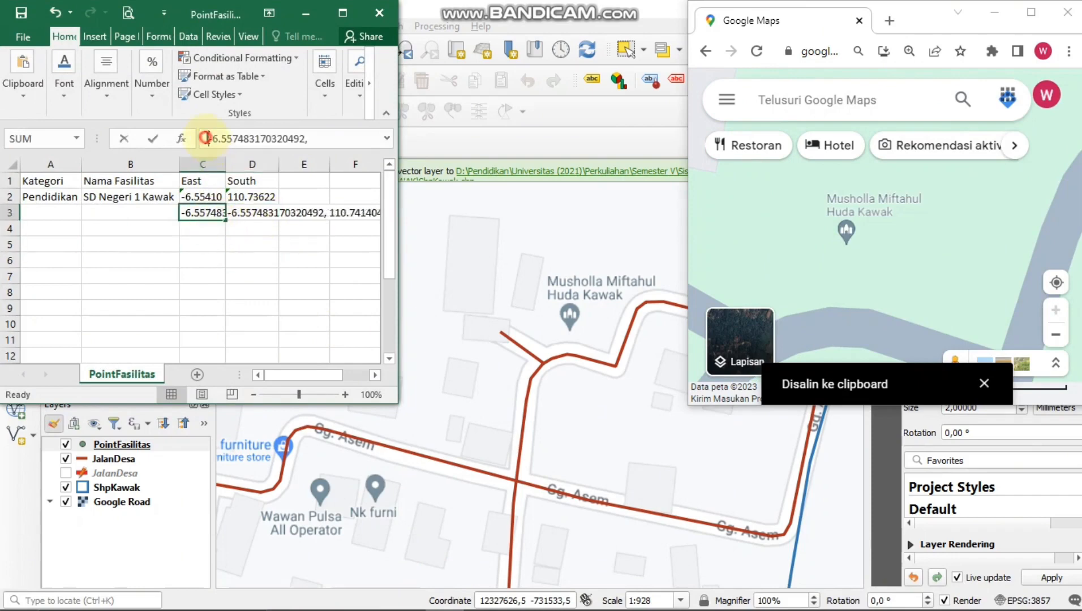
pyautogui.write("'")
pyautogui.press('Down')
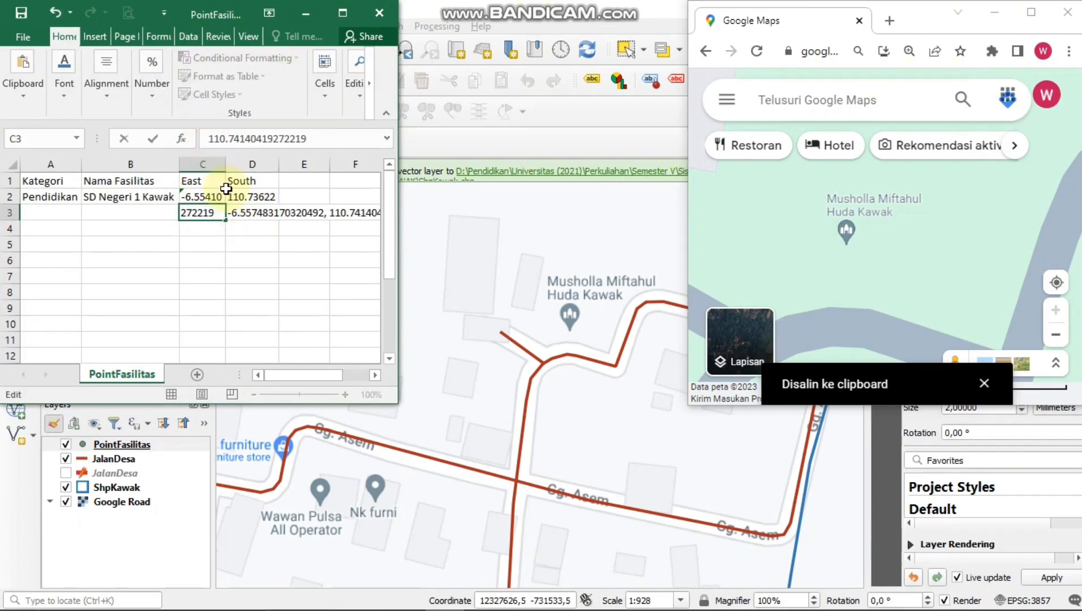
pyautogui.hotkey('shift', 'End')
pyautogui.press('Delete')
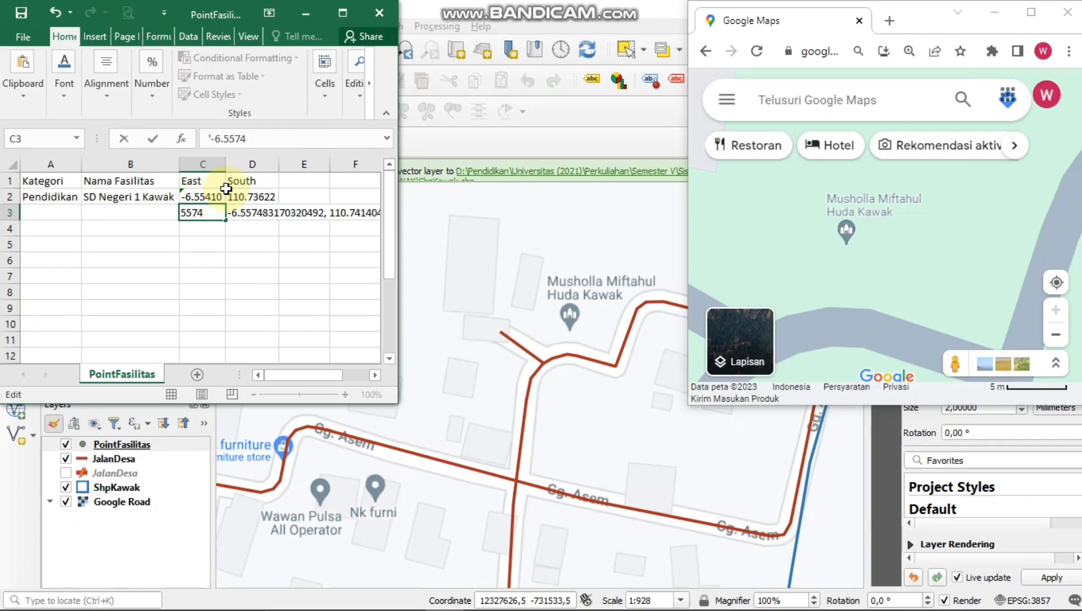
pyautogui.hotkey('ctrl', 'z')
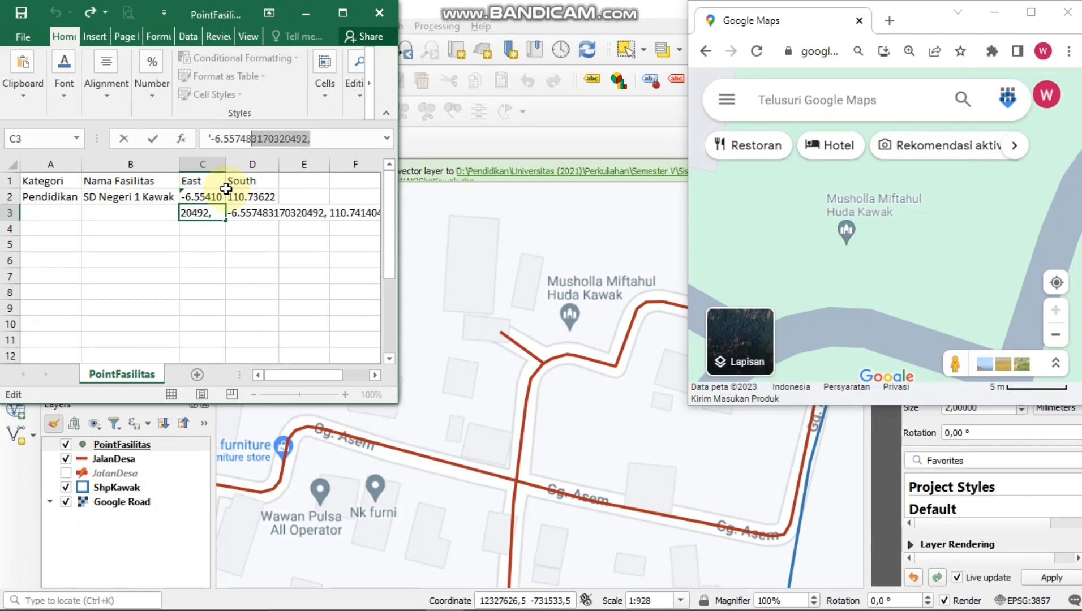
pyautogui.press('Return')
# Trim the coordinate pair in D3 to the text value 110.74140
pyautogui.press('Up')
pyautogui.press('Right')
pyautogui.press('F2')
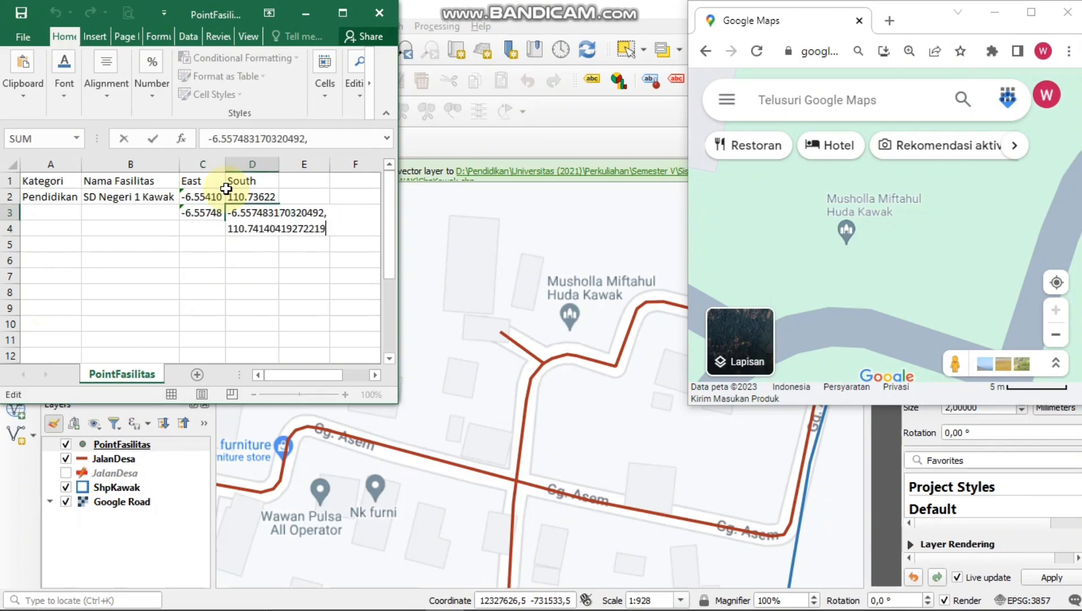
pyautogui.press('Down')
pyautogui.hotkey('shift', 'Home')
pyautogui.press('Up')
pyautogui.hotkey('shift', 'Right')
pyautogui.hotkey('shift', 'Down')
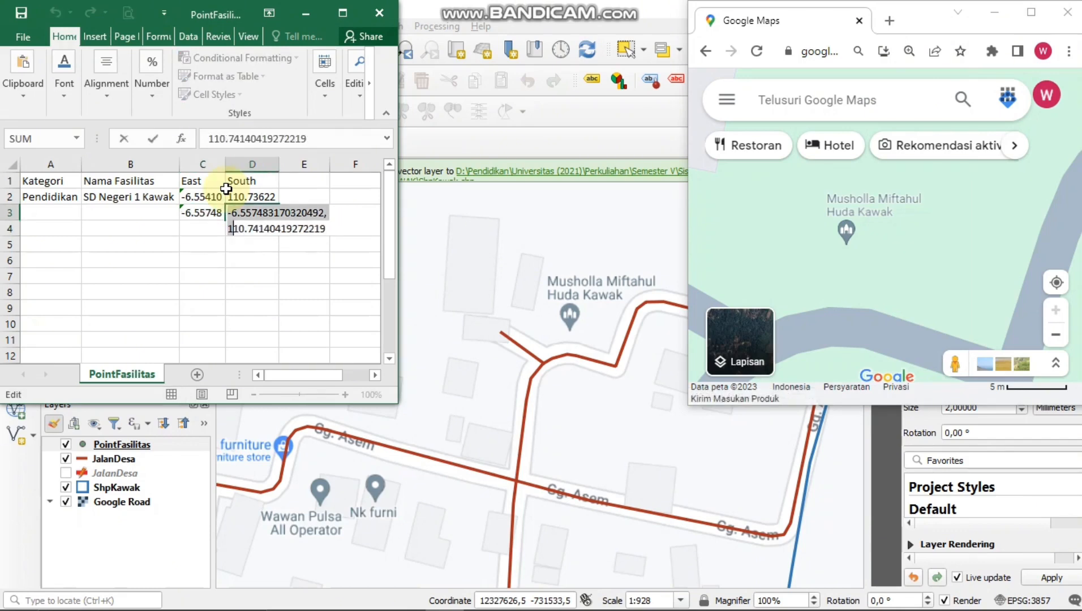
pyautogui.press('Delete')
pyautogui.write("'")
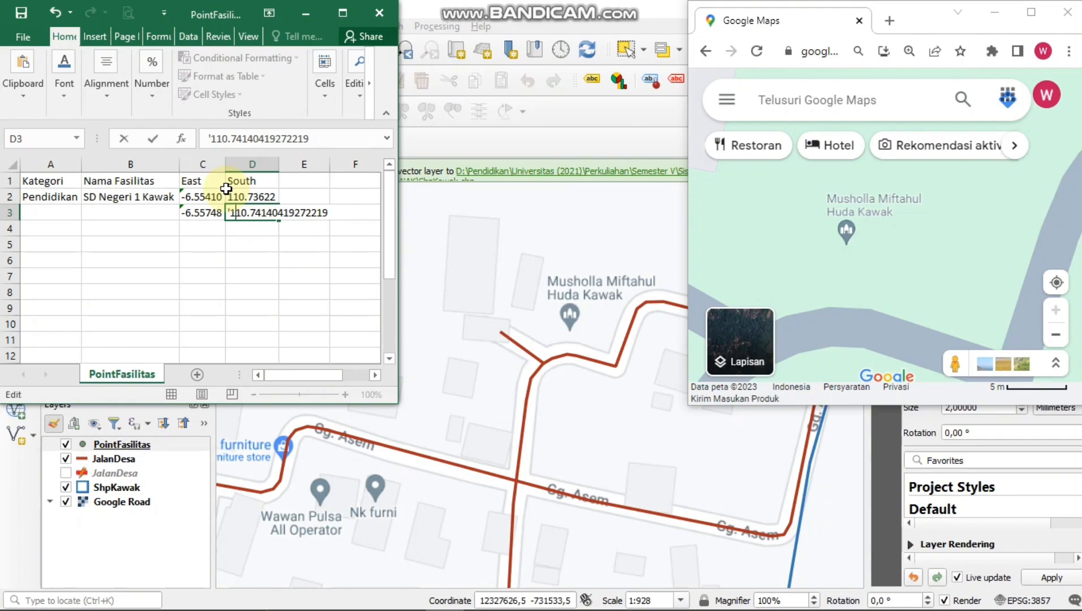
pyautogui.press('Delete')
pyautogui.press('Return')
# Fill in row 3 with the facility name Musholla Miftahul Huda Kawak and the category Keagamaan
pyautogui.click(145, 217)
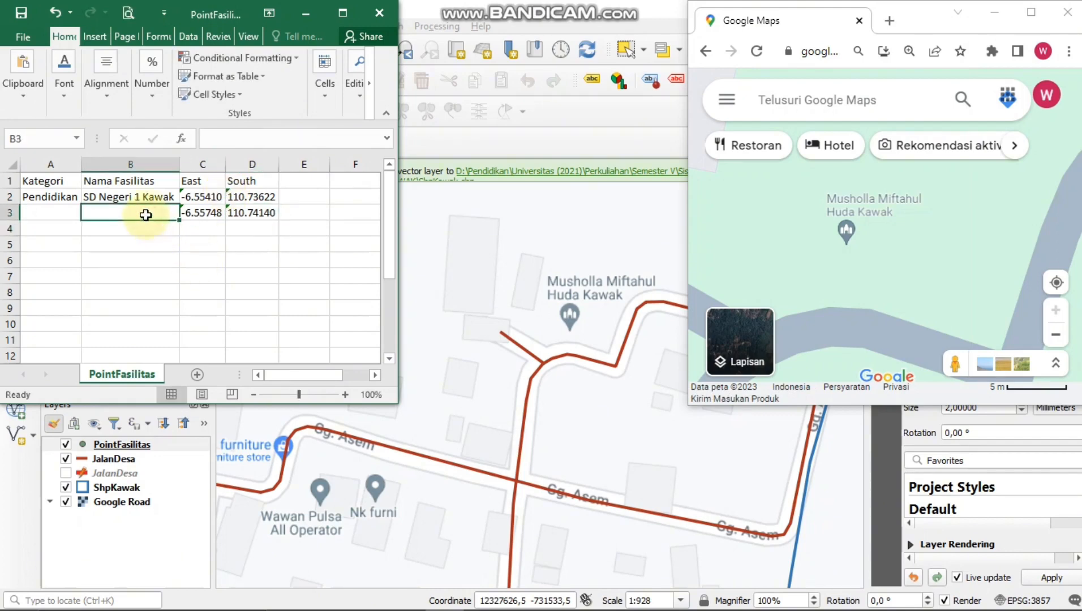
pyautogui.write('Musholla Miftahul Huda Kawak')
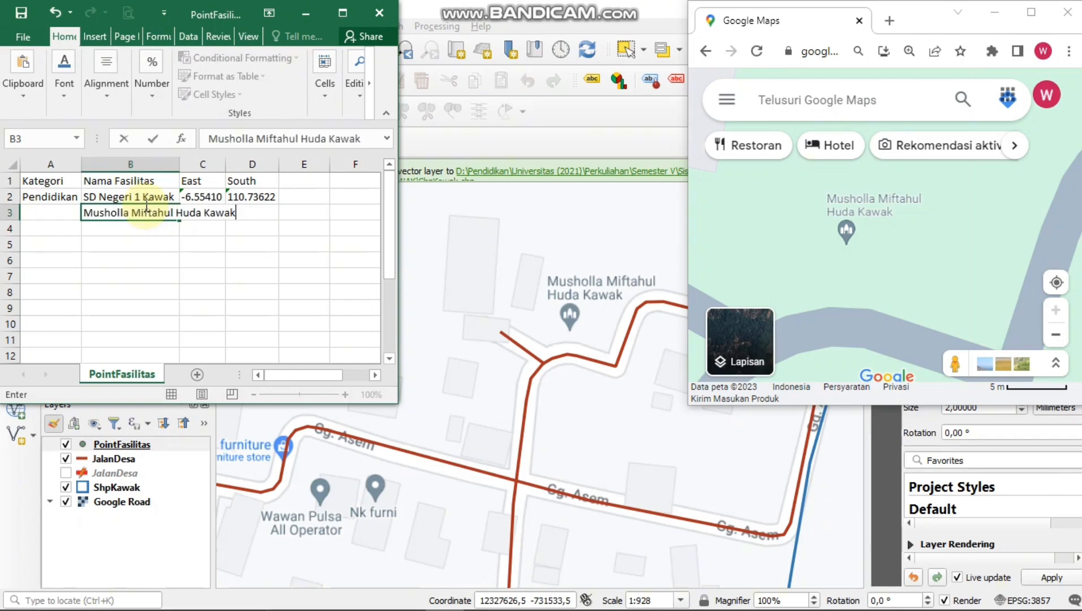
pyautogui.press('Left')
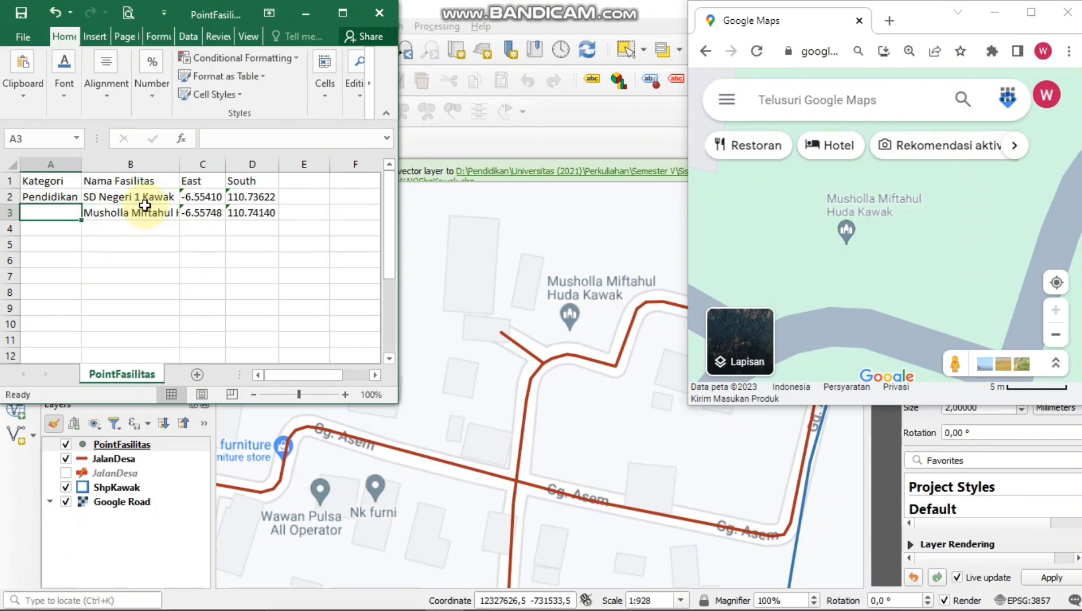
pyautogui.write('K')
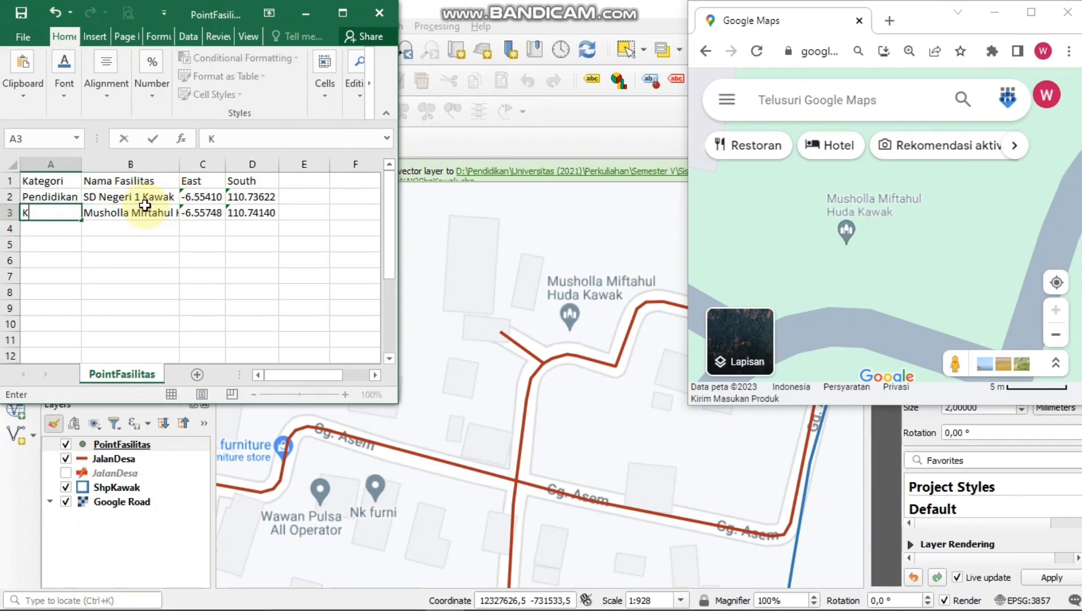
pyautogui.write('eagamaan')
pyautogui.press('Return')
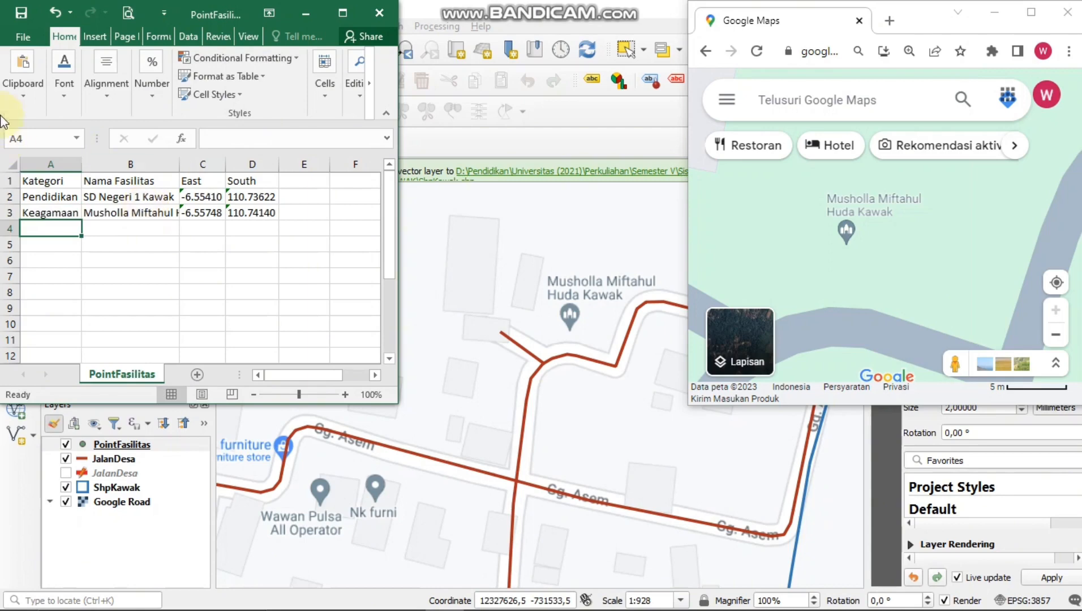
# Save the PointFasilitas sheet, keeping the CSV format, and switch back to QGIS
pyautogui.click(21, 12)
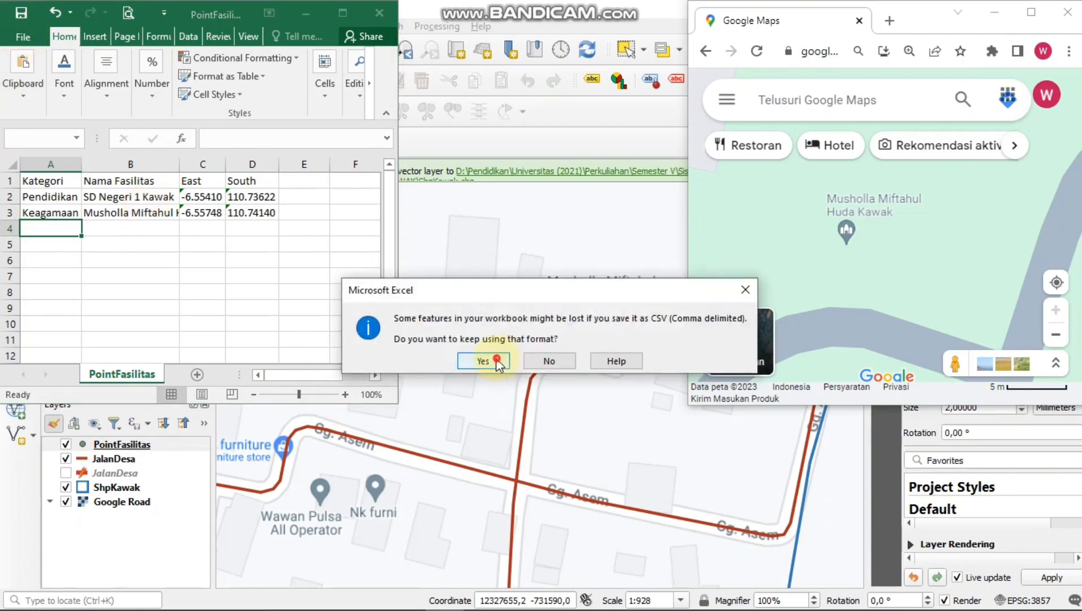
pyautogui.click(483, 361)
pyautogui.click(306, 13)
pyautogui.click(994, 12)
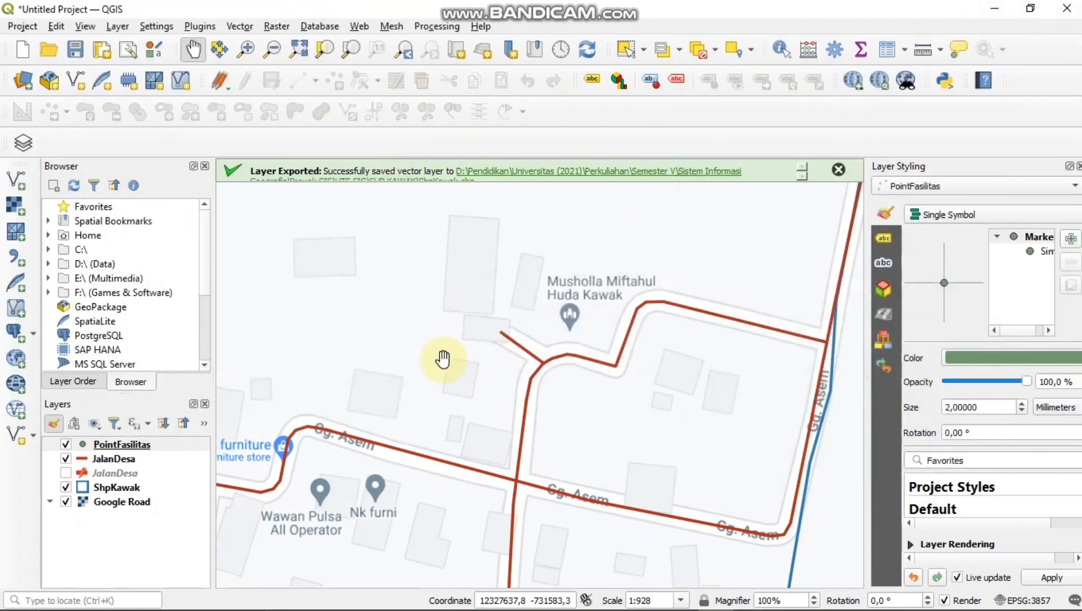
# Dismiss the layer export notice and load PointFasilitas.csv from the Fasilitas folder as a delimited text source
pyautogui.scroll(-1, 442, 360)
pyautogui.scroll(1, 471, 350)
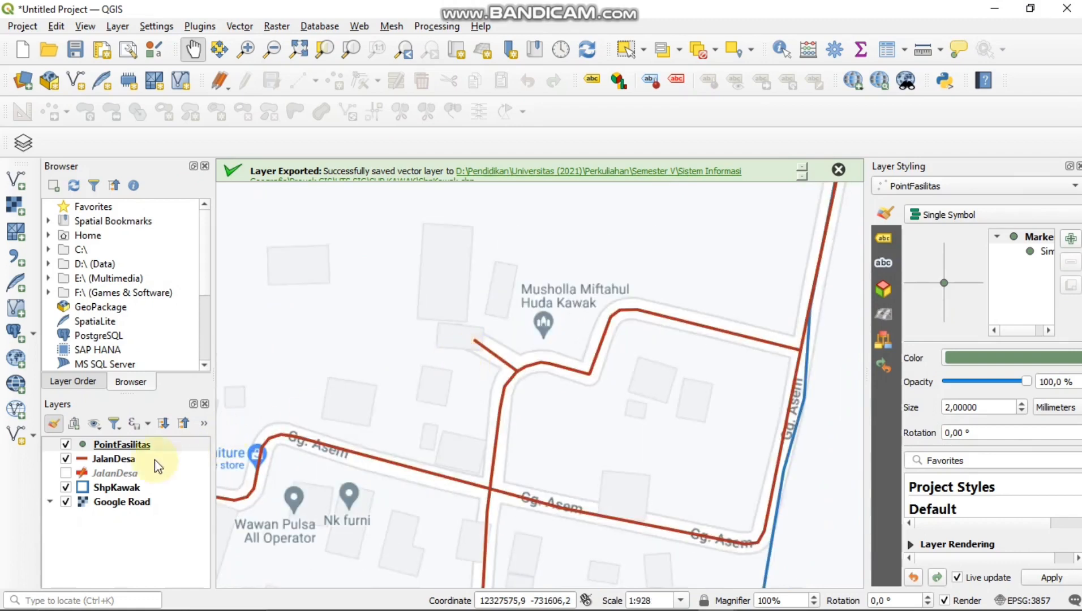
pyautogui.click(127, 460)
pyautogui.click(144, 446)
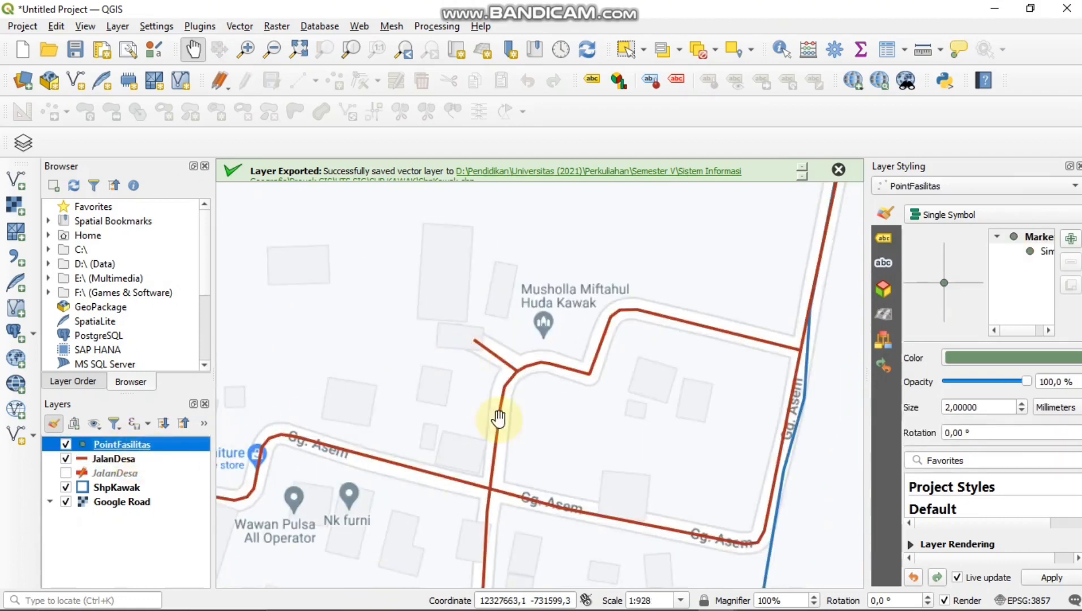
pyautogui.click(839, 168)
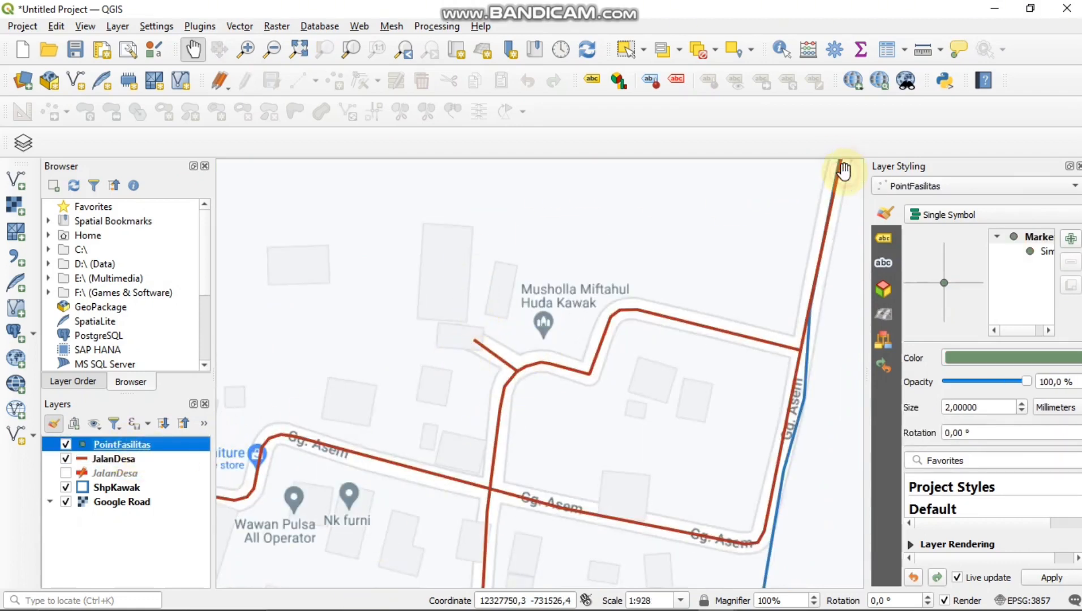
pyautogui.click(16, 276)
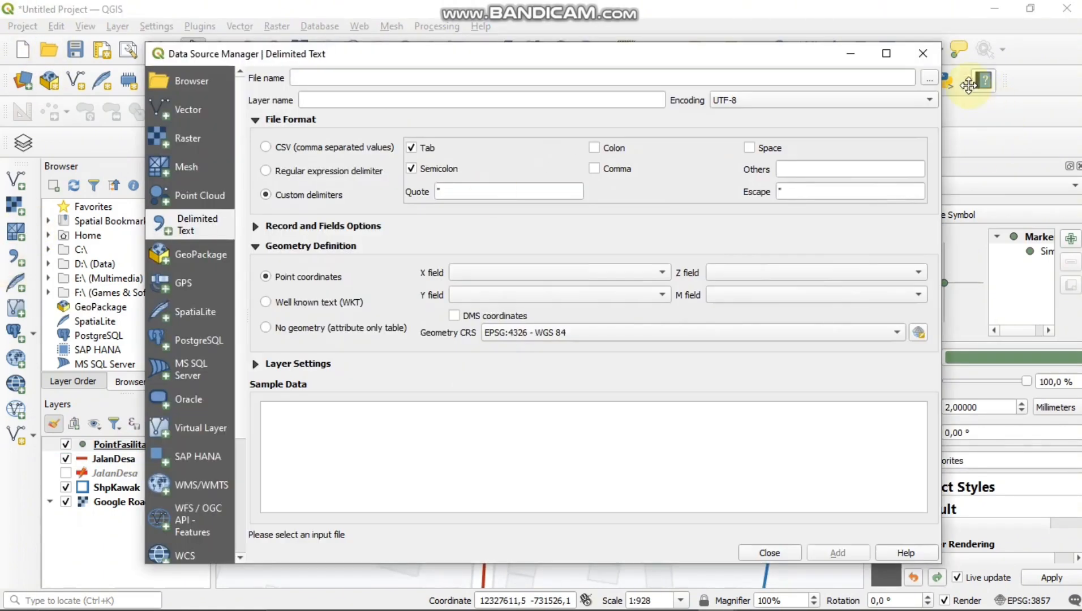
pyautogui.click(932, 79)
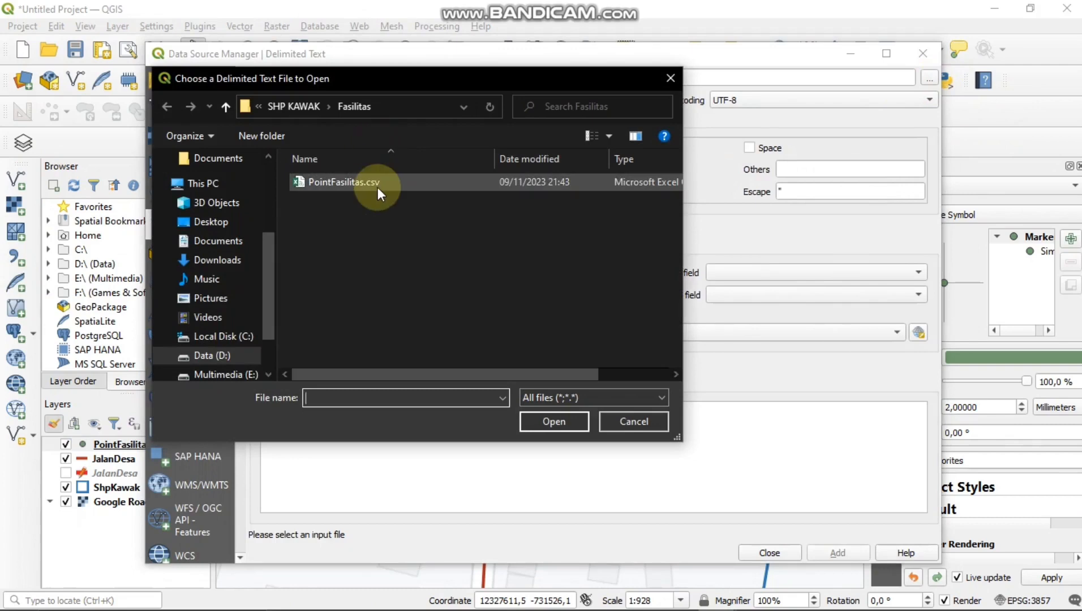
pyautogui.doubleClick(378, 188)
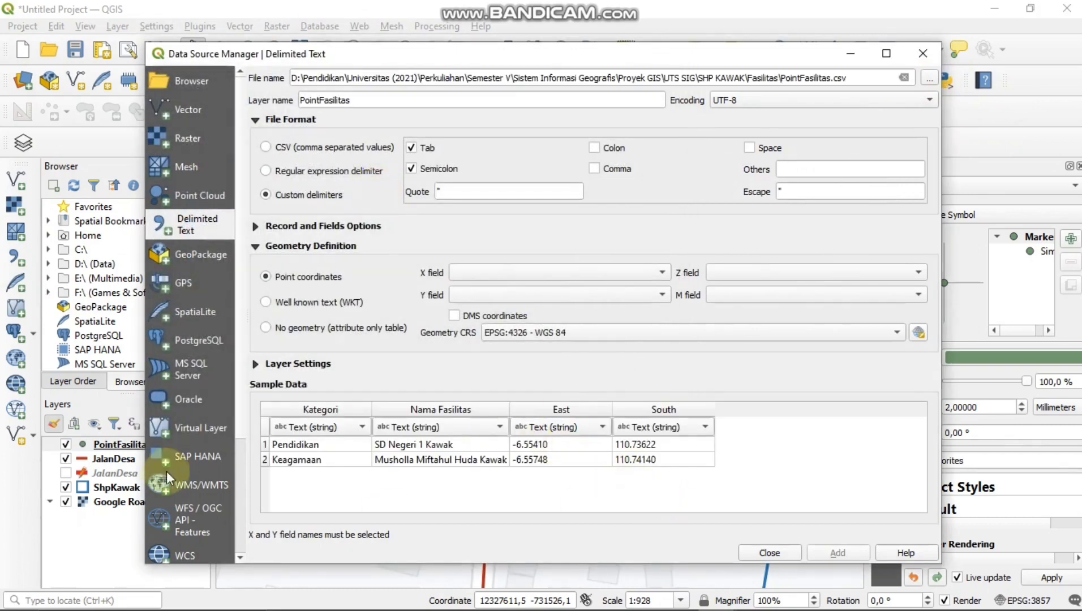
# Set the X field to South and the Y field to East, add the point layer and close the Data Source Manager
pyautogui.click(570, 283)
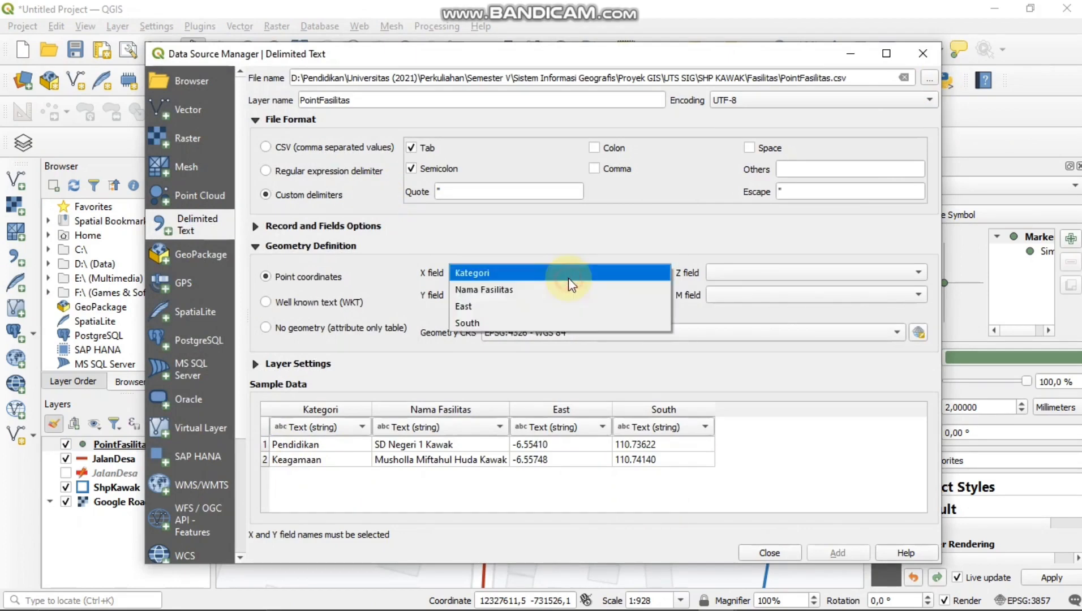
pyautogui.click(535, 316)
pyautogui.click(524, 294)
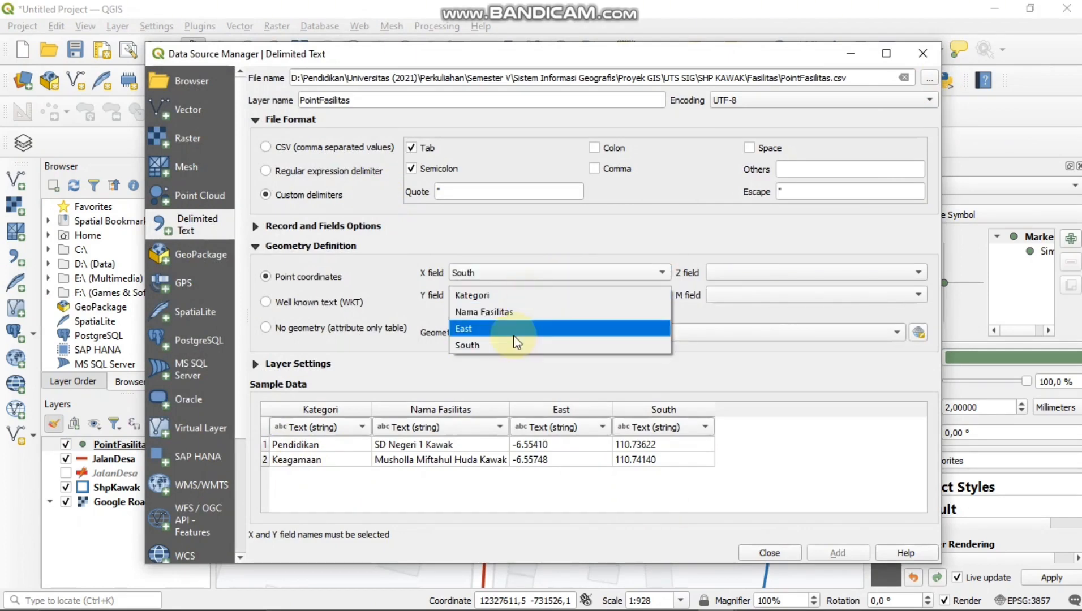
pyautogui.click(513, 331)
pyautogui.click(805, 553)
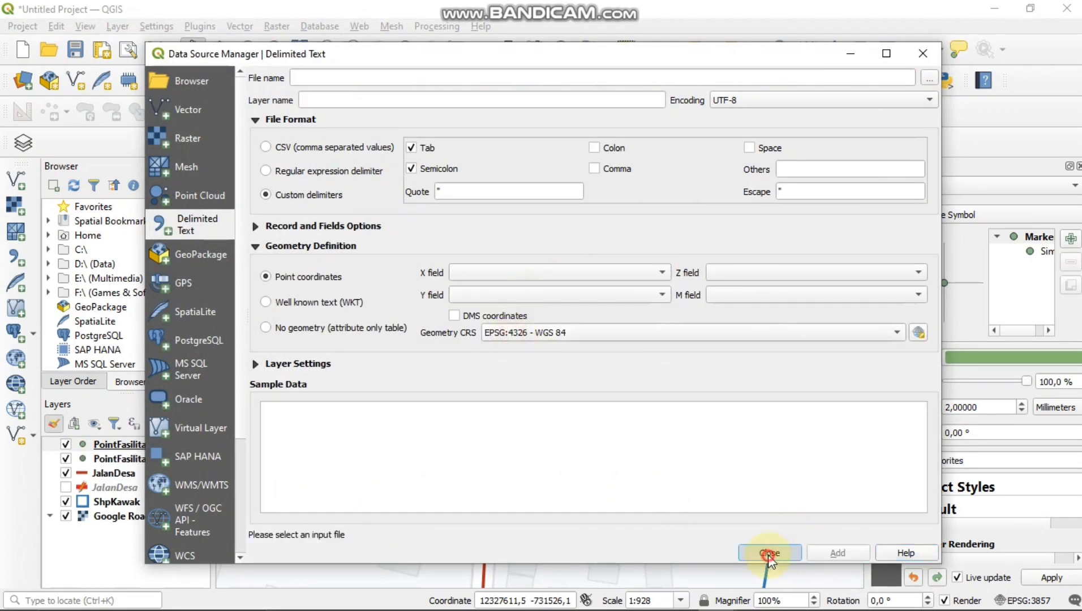
pyautogui.click(769, 552)
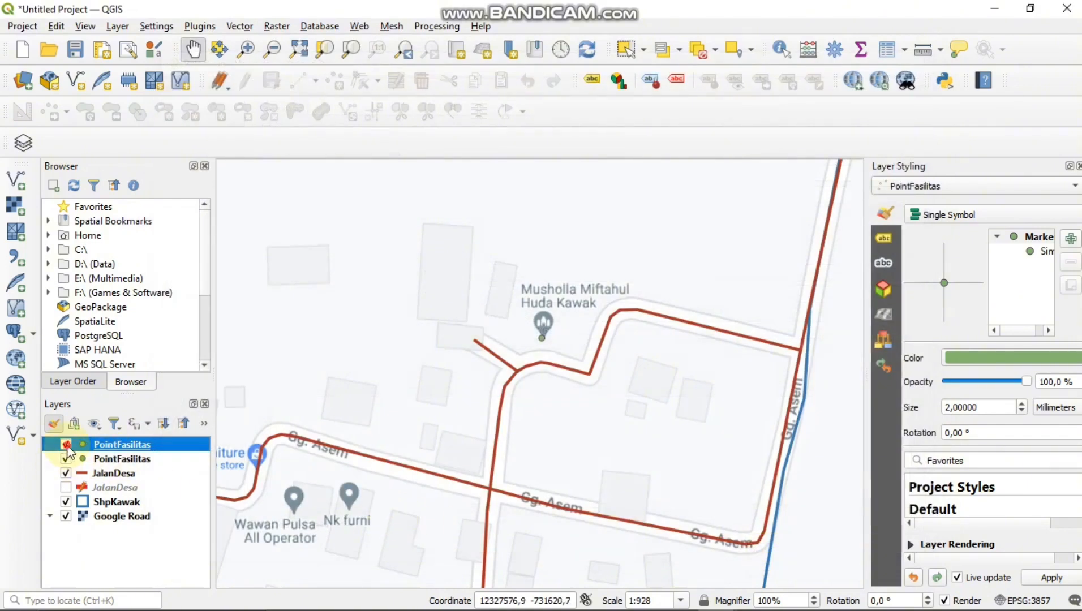
# Toggle the visibility of the two PointFasilitas layers to compare them, and remove the older duplicate from the project
pyautogui.click(66, 445)
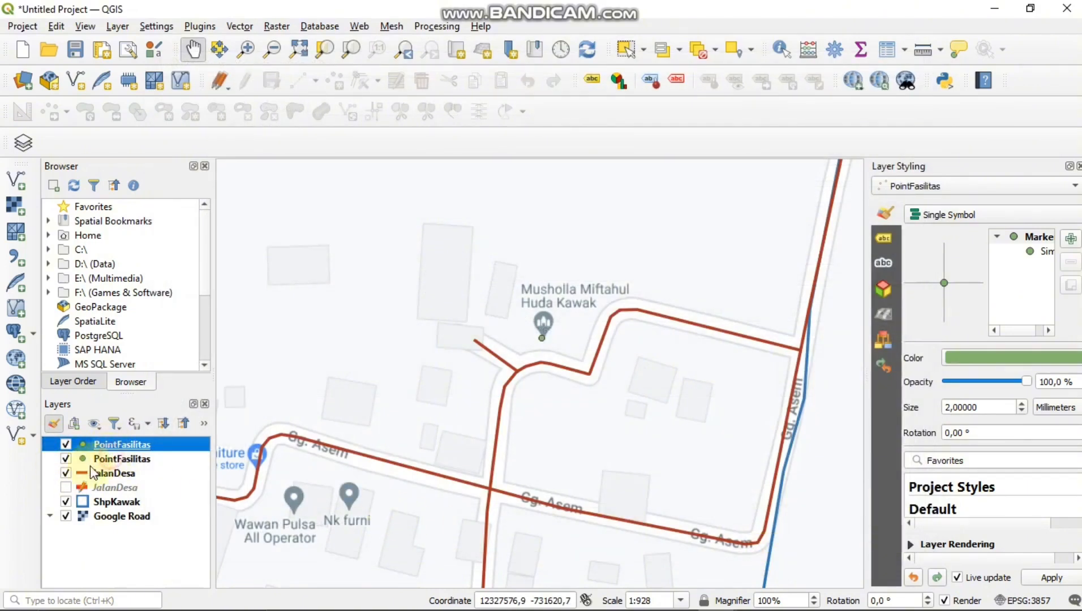
pyautogui.click(105, 461)
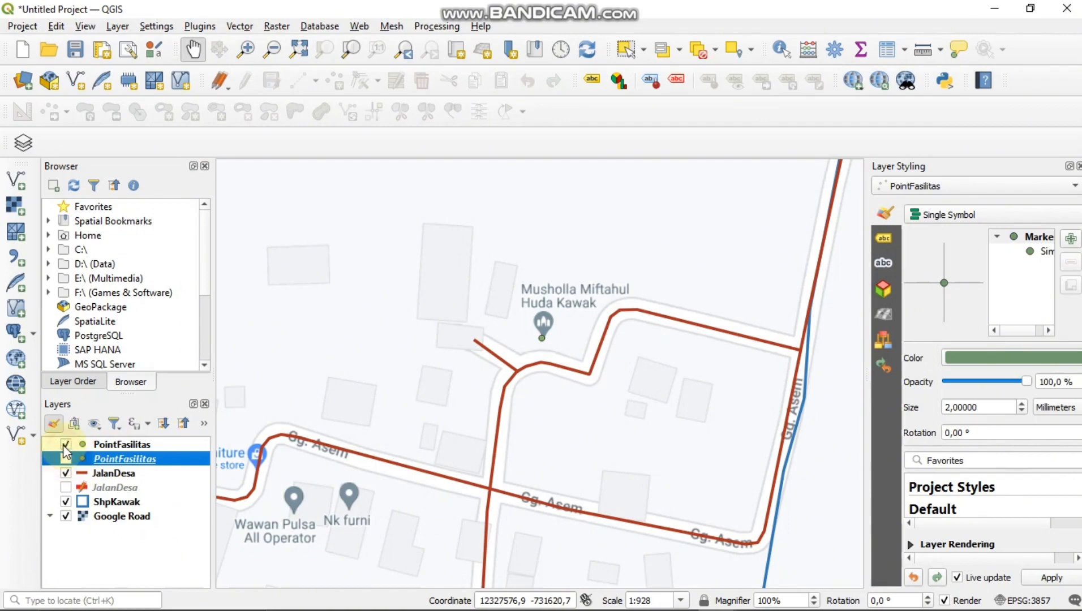
pyautogui.doubleClick(63, 445)
pyautogui.click(882, 14)
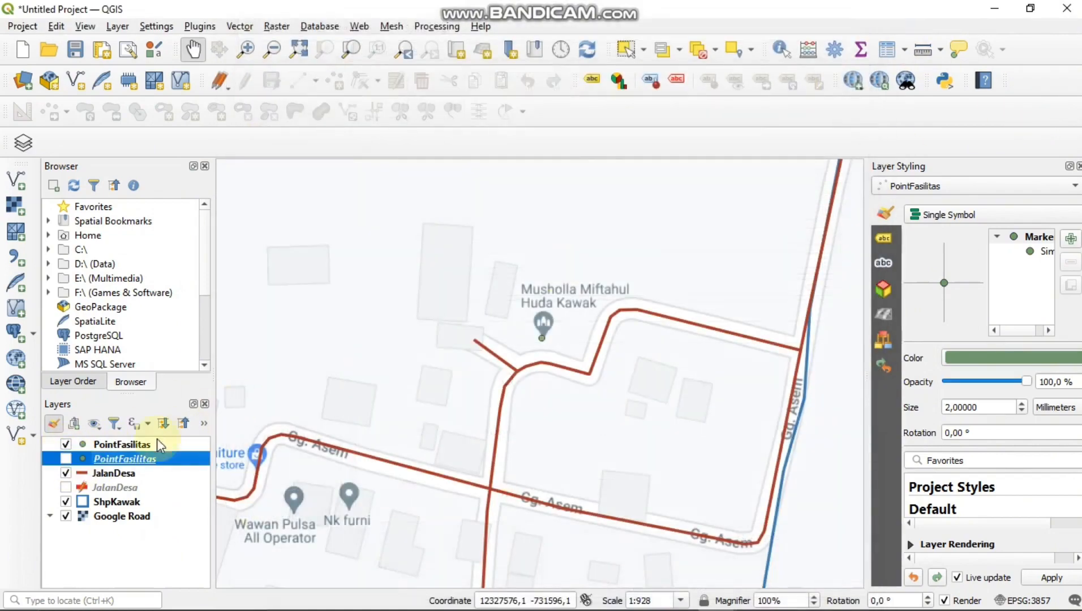
pyautogui.click(66, 459)
pyautogui.rightClick(110, 459)
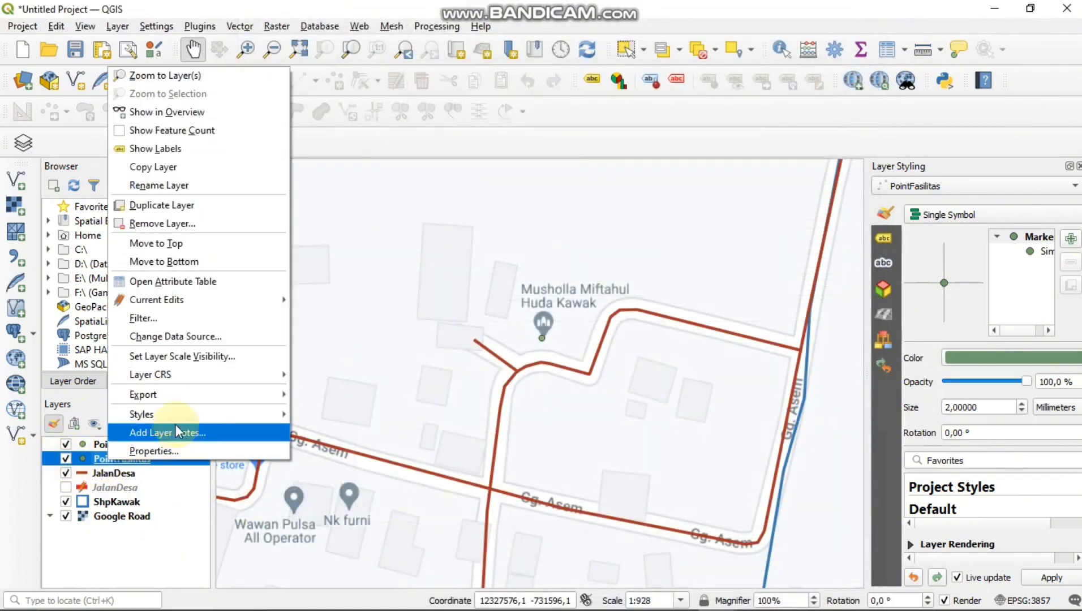
pyautogui.click(210, 223)
pyautogui.click(526, 330)
# Examine the PointFasilitas points on the map around SD Negeri 1 Kawak and Musholla Miftahul Huda Kawak
pyautogui.click(106, 445)
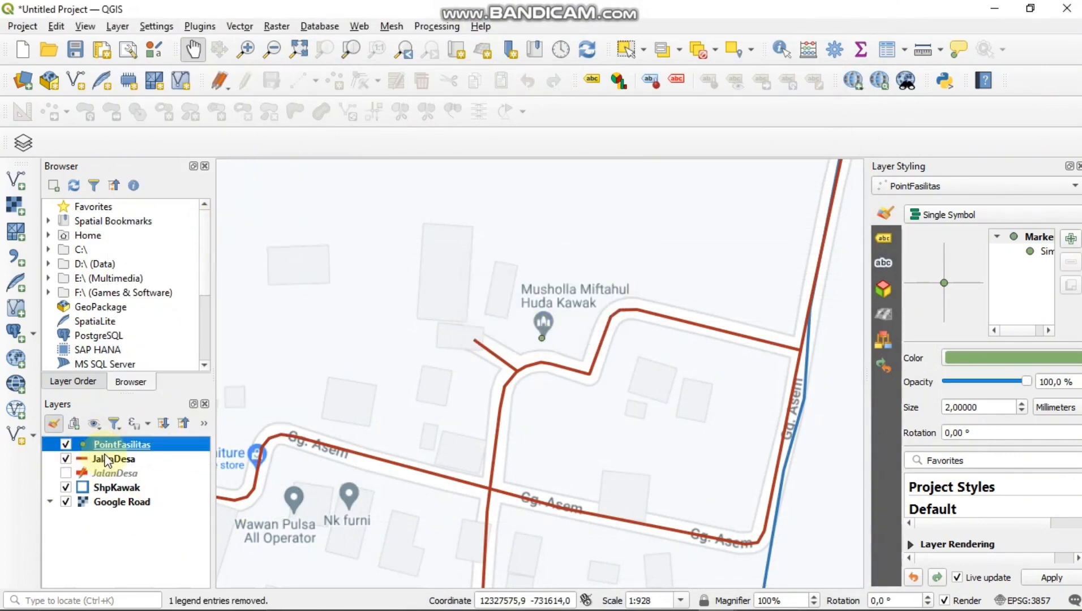
pyautogui.scroll(-3, 509, 374)
pyautogui.moveTo(485, 331); pyautogui.dragTo(544, 401)
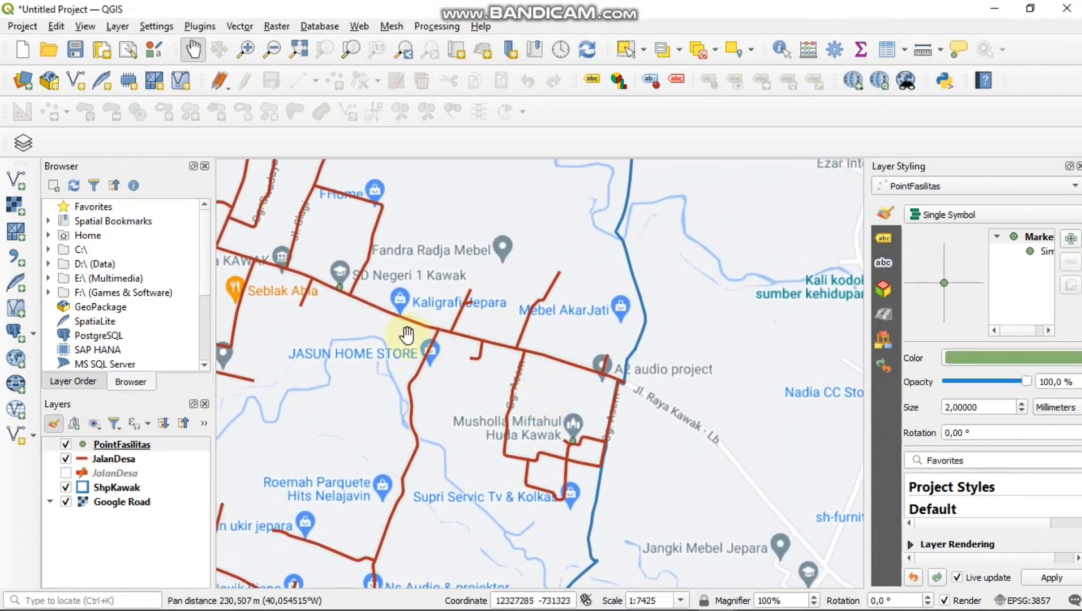
pyautogui.scroll(1, 333, 309)
pyautogui.moveTo(411, 343); pyautogui.dragTo(359, 319)
pyautogui.moveTo(665, 486); pyautogui.dragTo(624, 460)
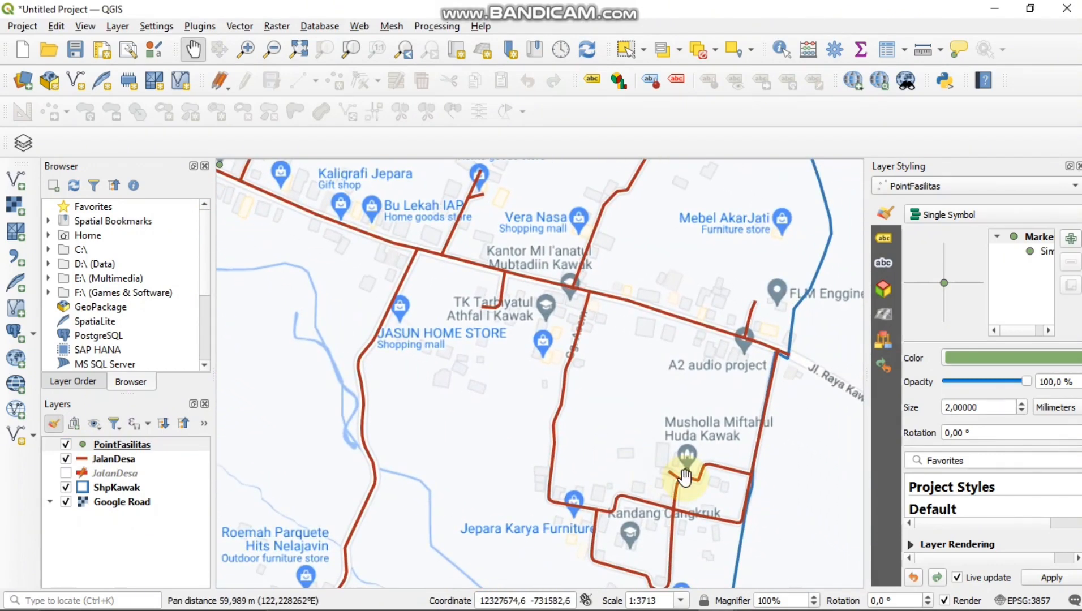
# Examine the facility records and the editing availability in the PointFasilitas attribute table
pyautogui.click(190, 445)
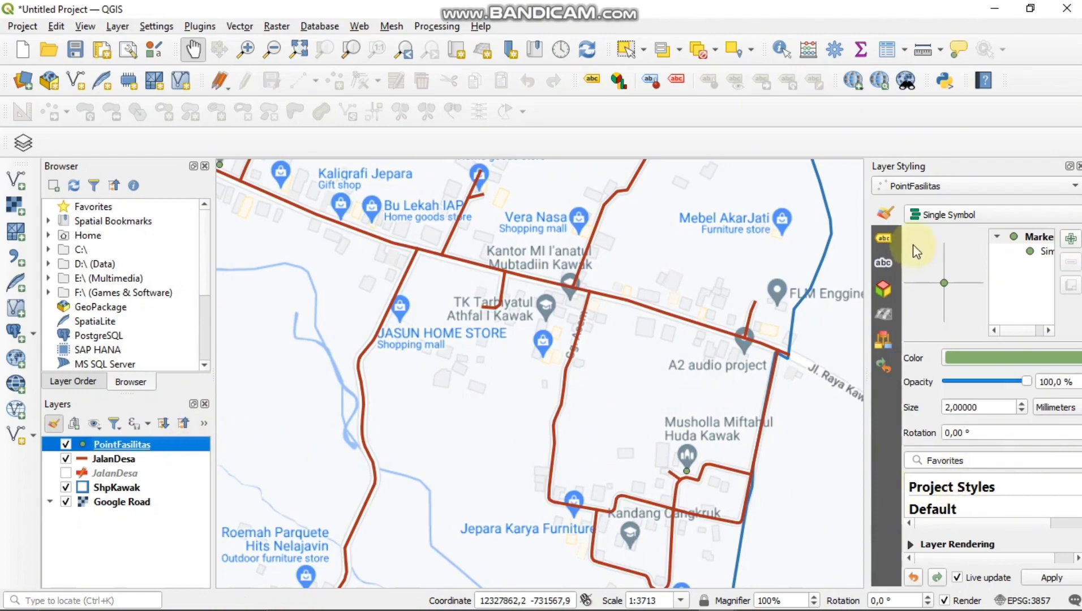
pyautogui.click(888, 55)
pyautogui.moveTo(873, 136); pyautogui.dragTo(721, 106)
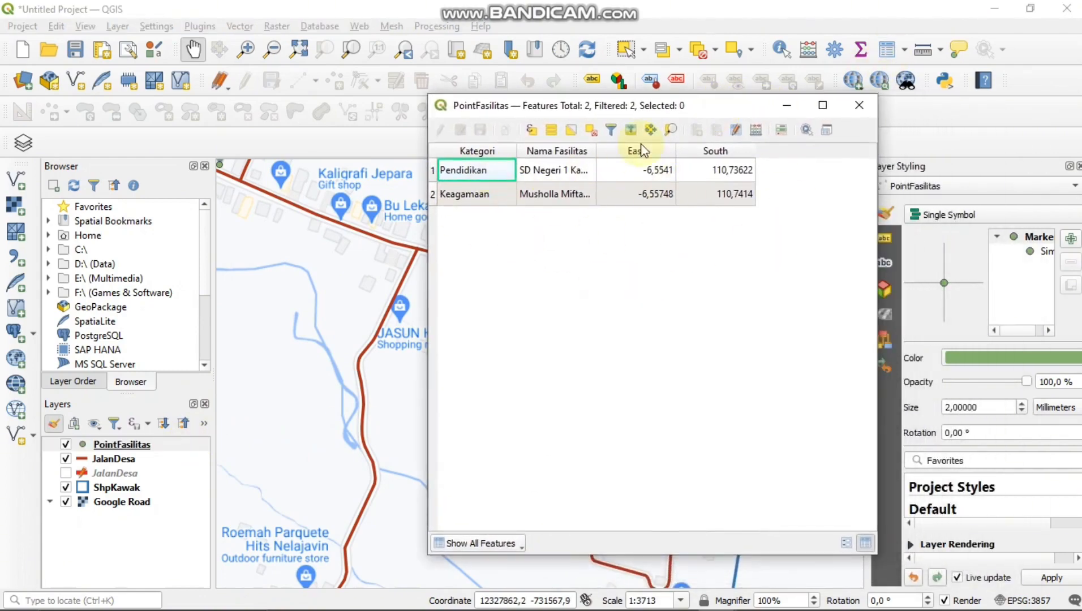
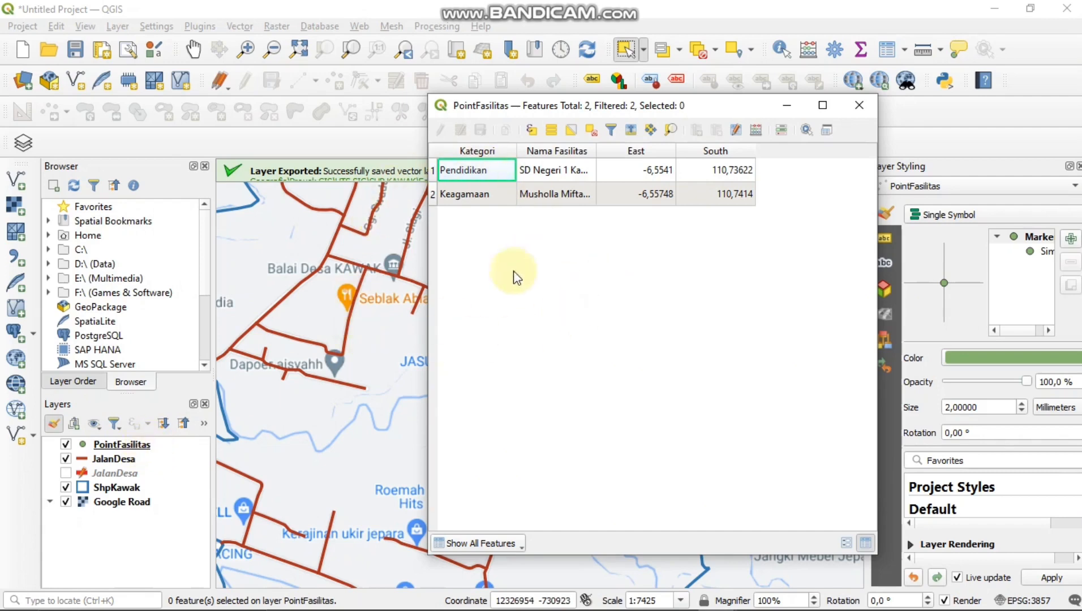
pyautogui.click(857, 104)
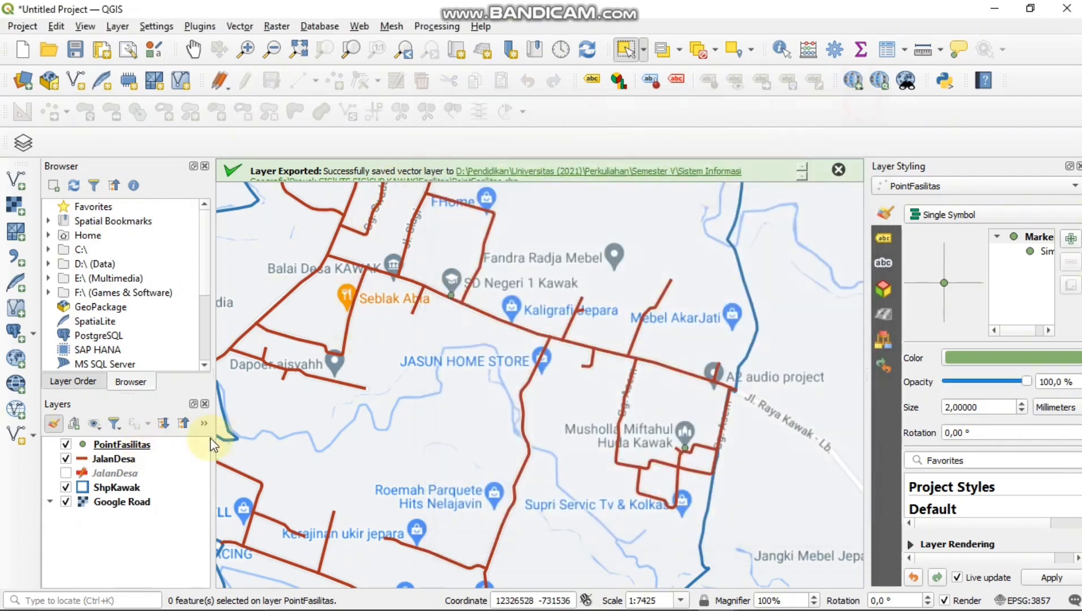
pyautogui.click(113, 447)
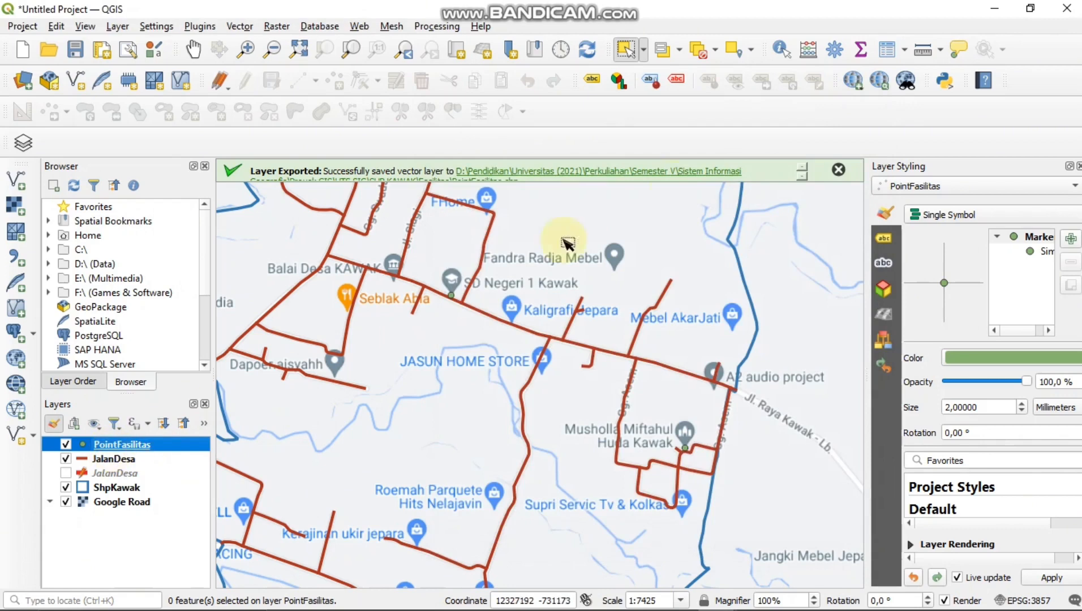
pyautogui.click(887, 49)
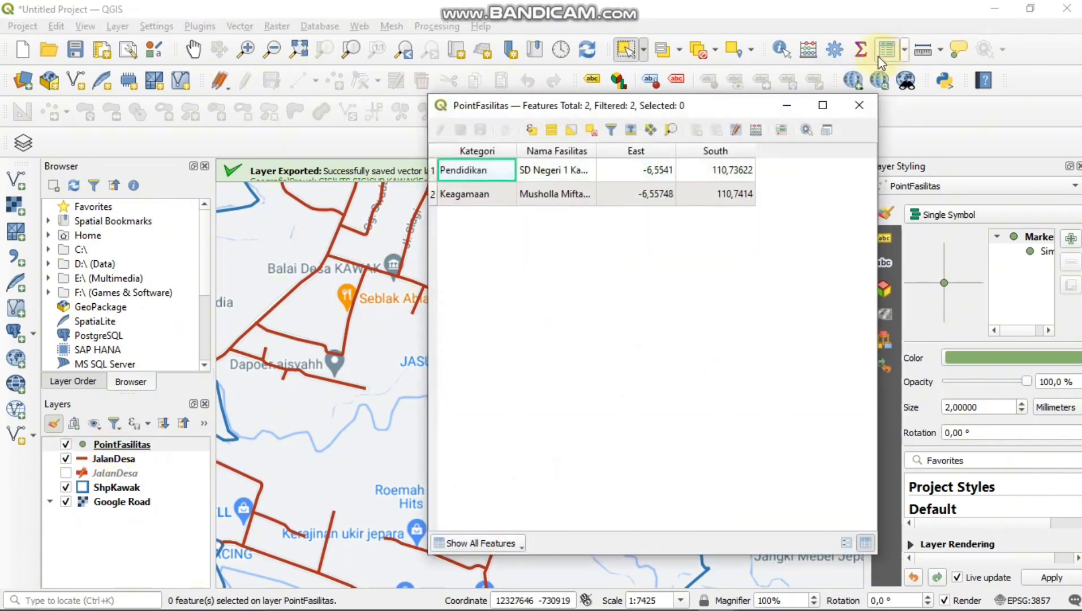
pyautogui.click(442, 134)
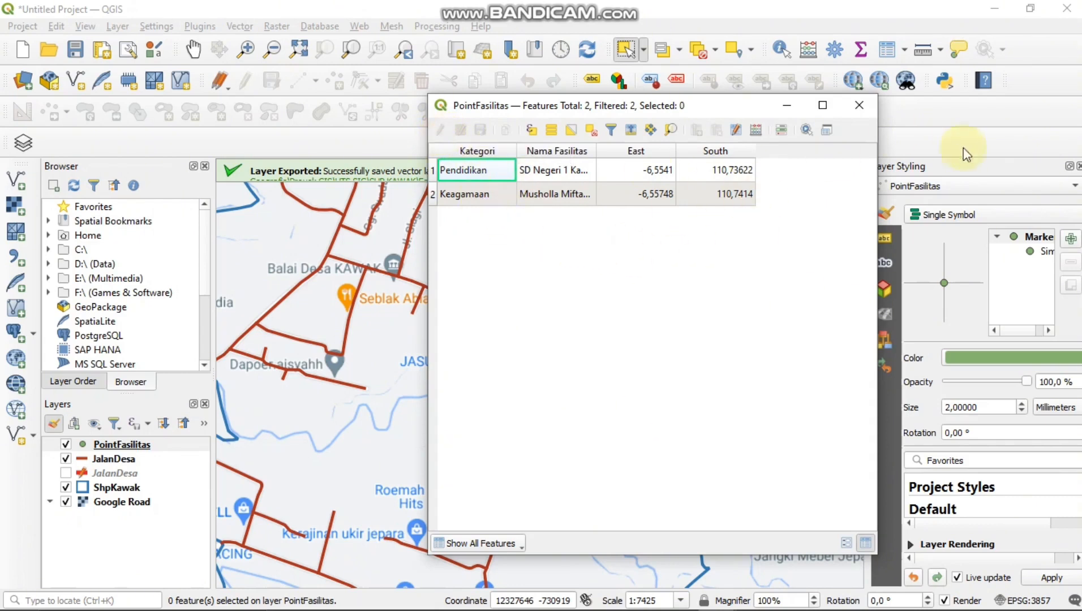
pyautogui.click(858, 105)
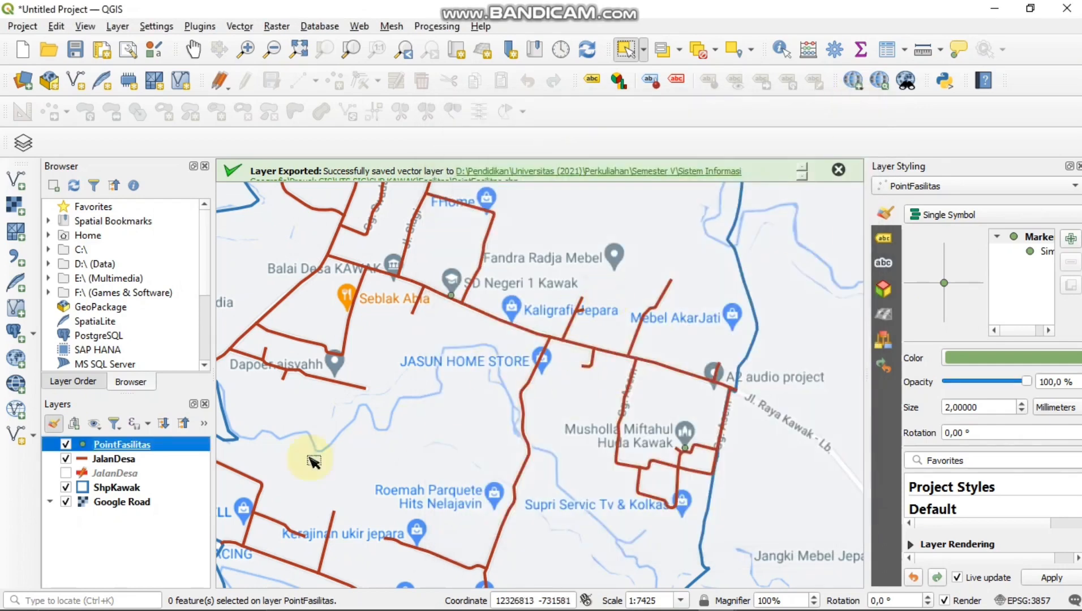
# Hide the JalanDesa road layer and the Google Road basemap, and select both PointFasilitas points on the map
pyautogui.moveTo(413, 267); pyautogui.dragTo(715, 475)
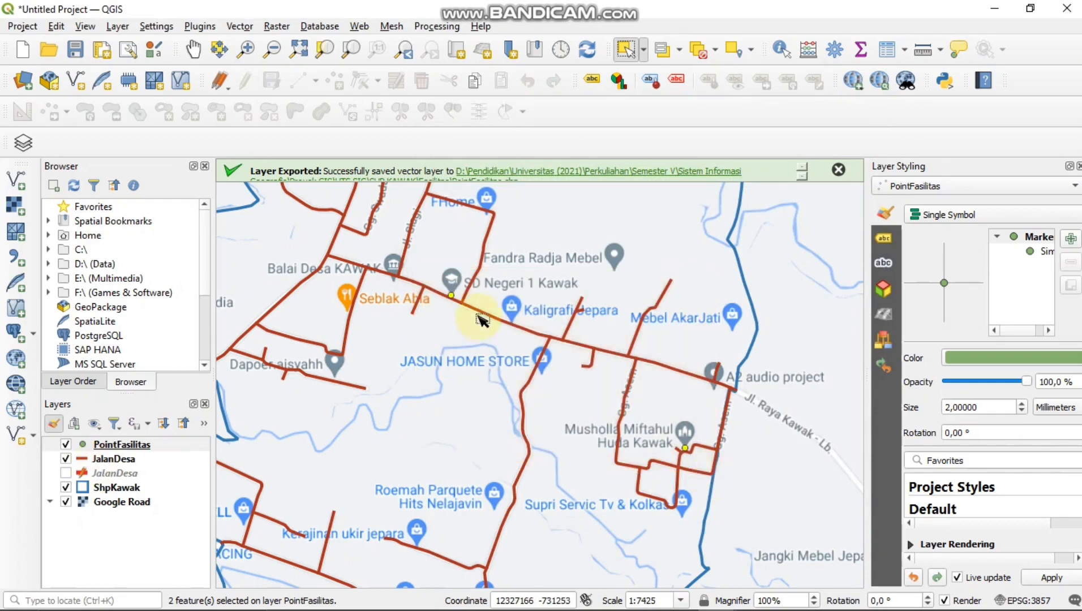
pyautogui.click(67, 459)
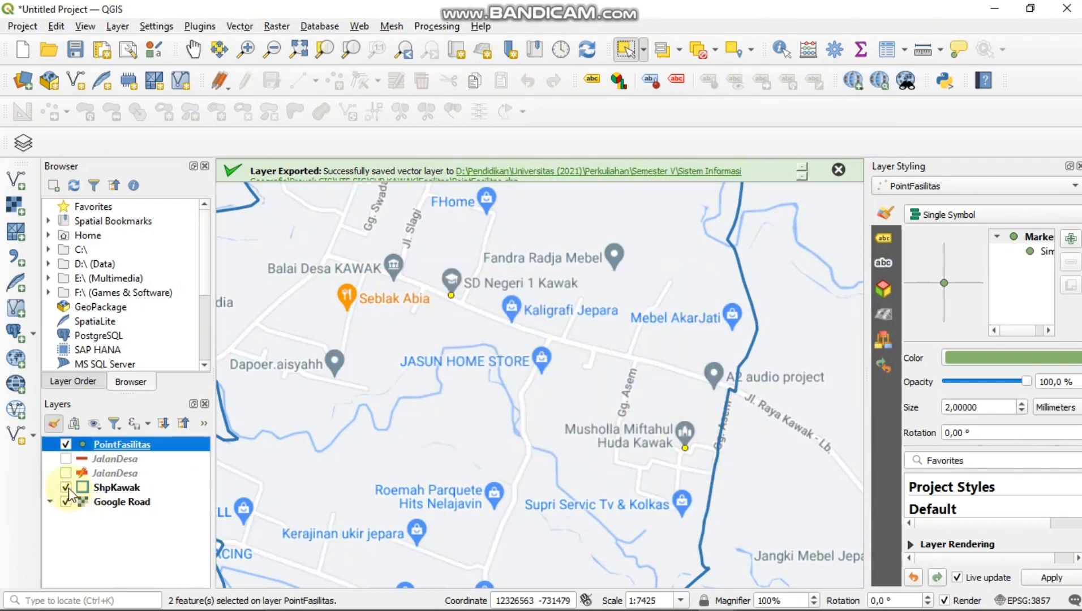
pyautogui.click(66, 486)
pyautogui.click(66, 486)
pyautogui.click(65, 502)
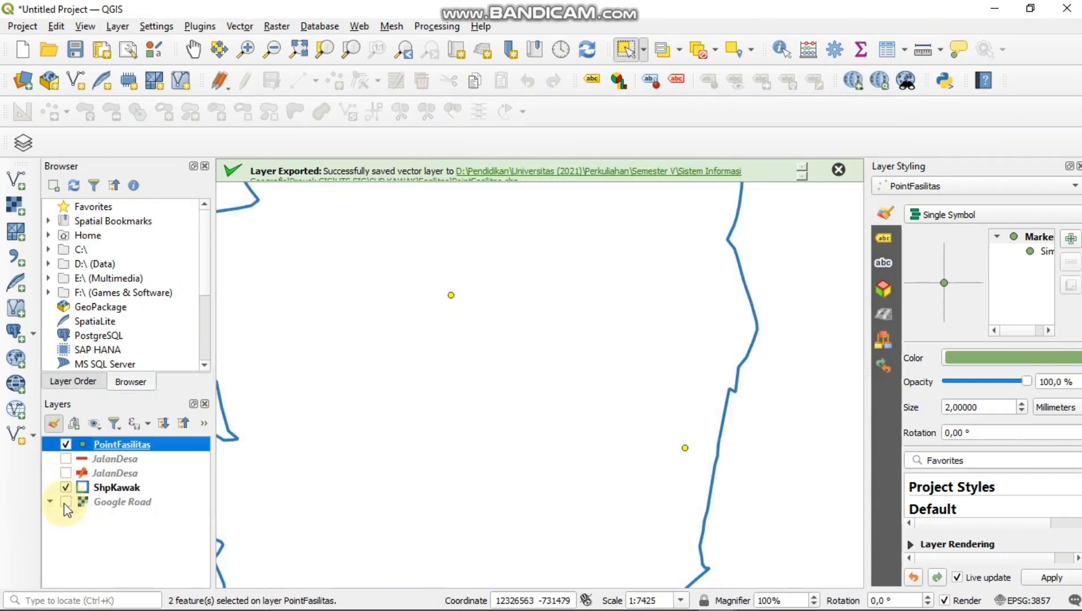
pyautogui.moveTo(362, 249); pyautogui.dragTo(701, 490)
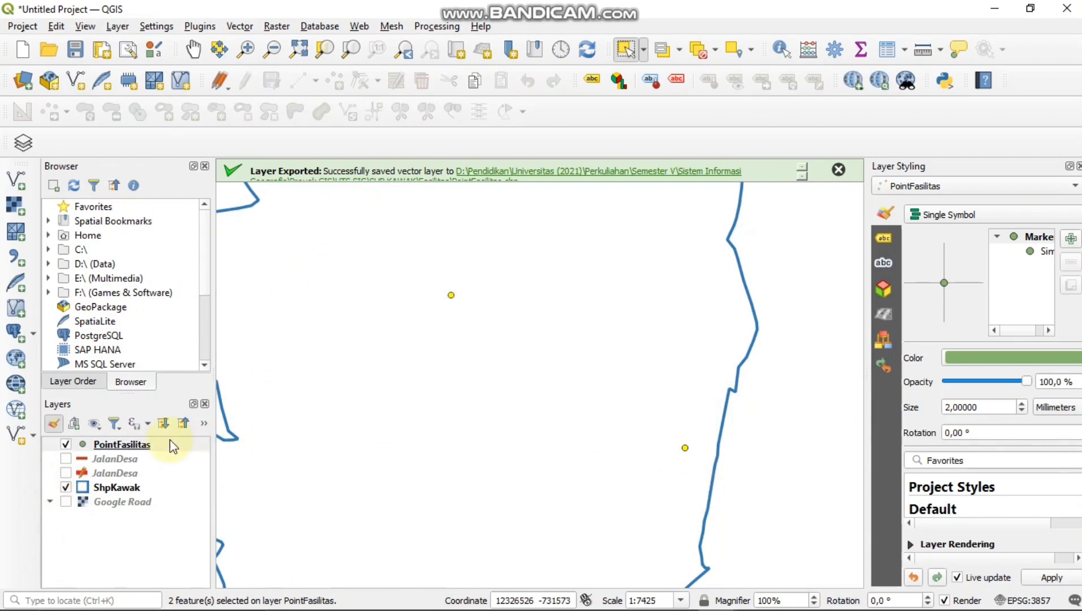
# Export the PointFasilitas layer as an ESRI Shapefile in EPSG:4326, overwriting PointFasilitas.shp in the Fasilitas folder and adding it to the map
pyautogui.click(139, 447)
pyautogui.rightClick(139, 447)
pyautogui.moveTo(306, 379)
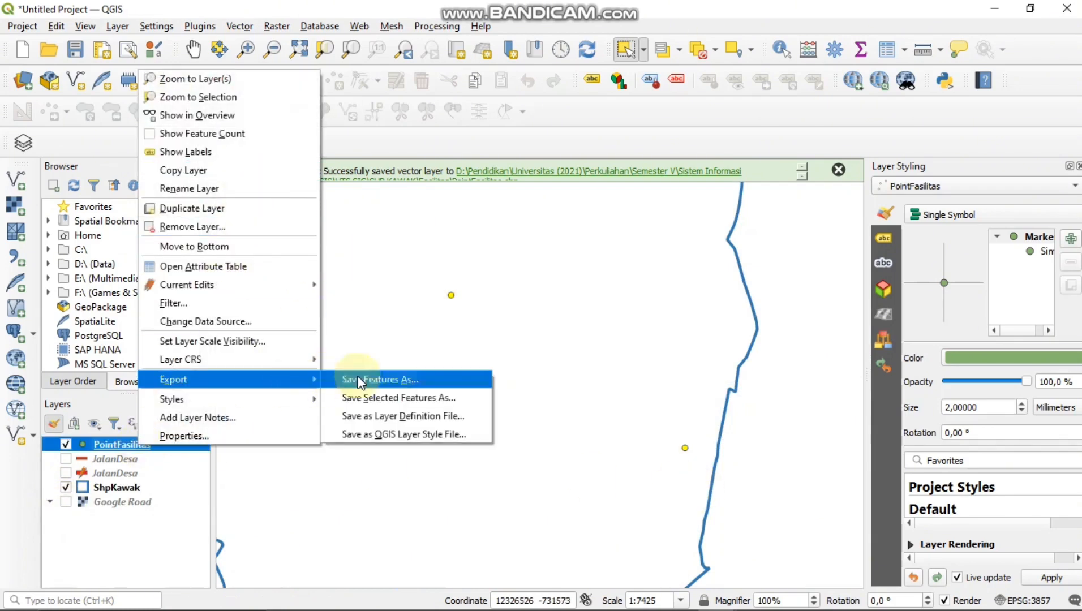
pyautogui.click(398, 380)
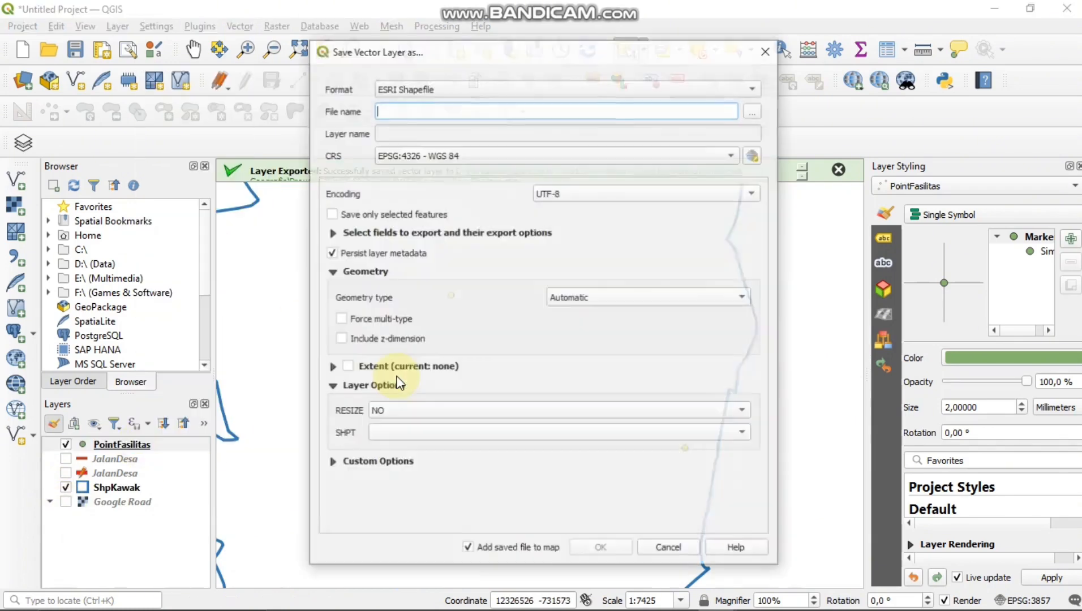
pyautogui.click(754, 110)
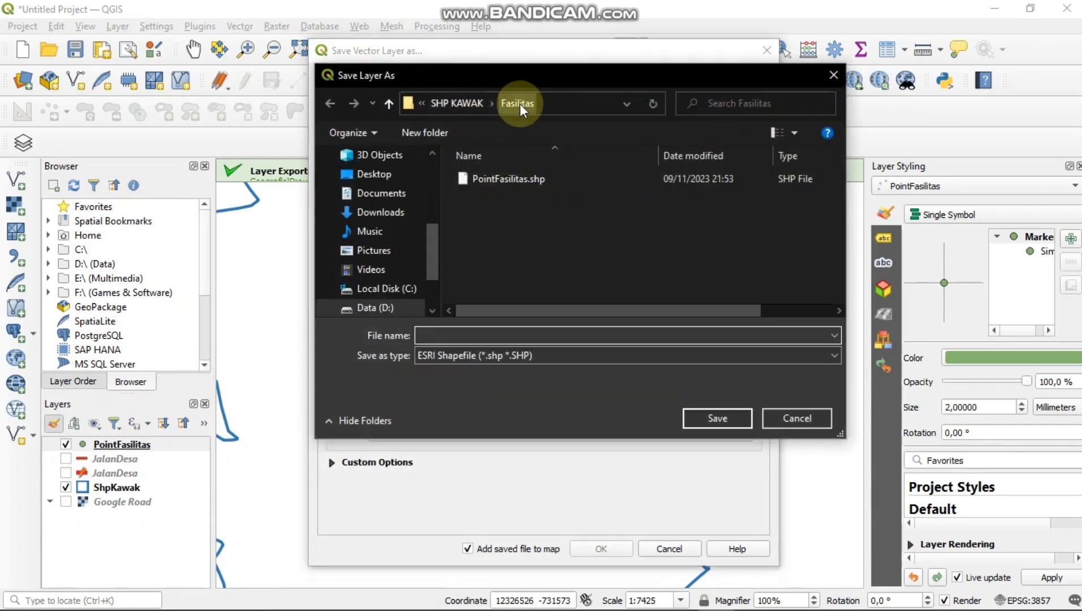
pyautogui.click(542, 179)
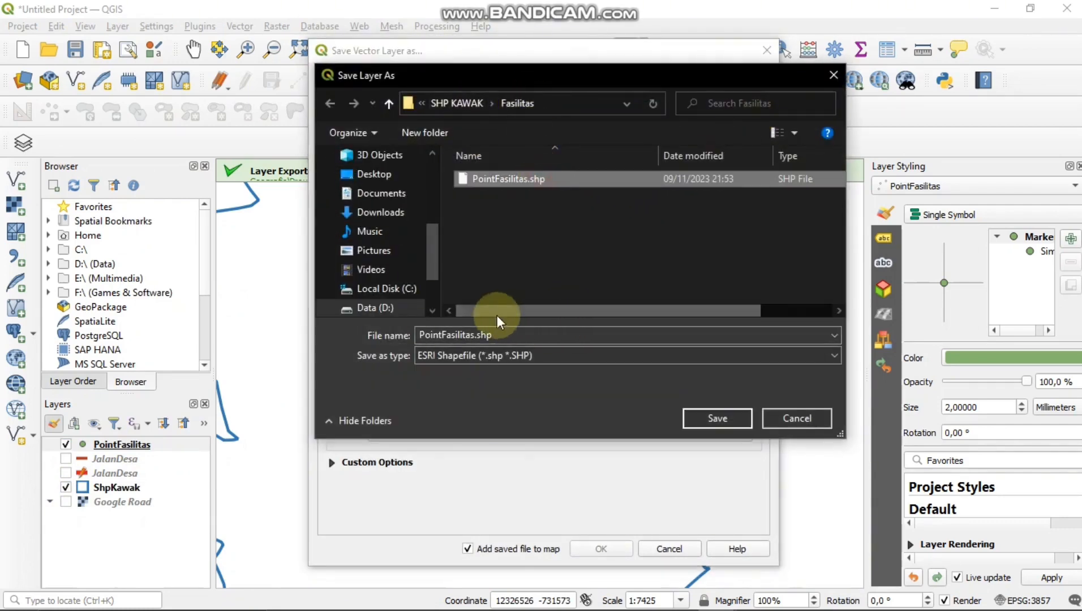
pyautogui.click(702, 418)
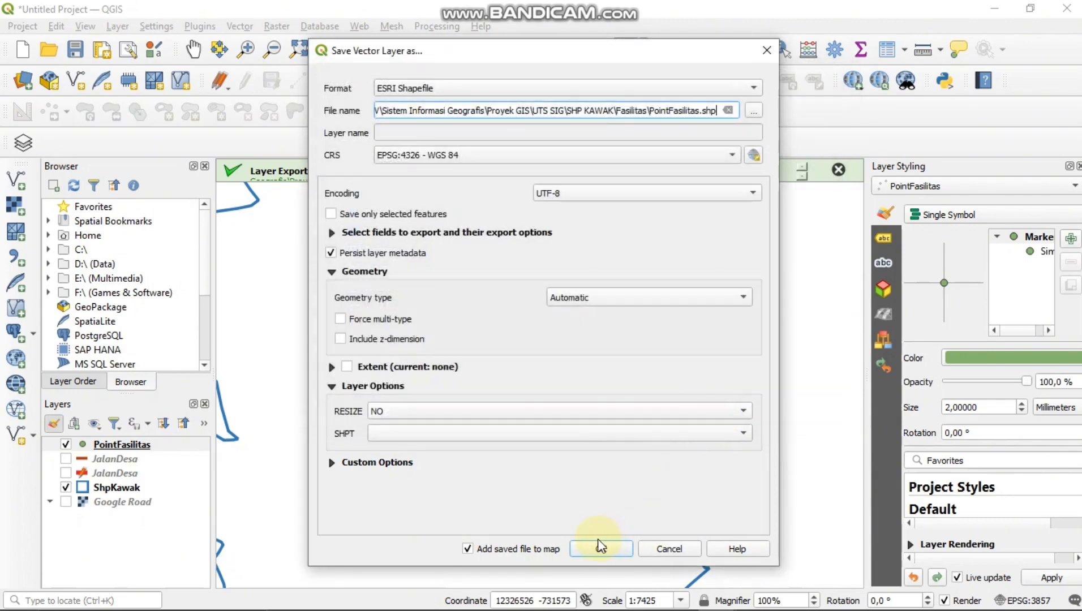
pyautogui.click(601, 545)
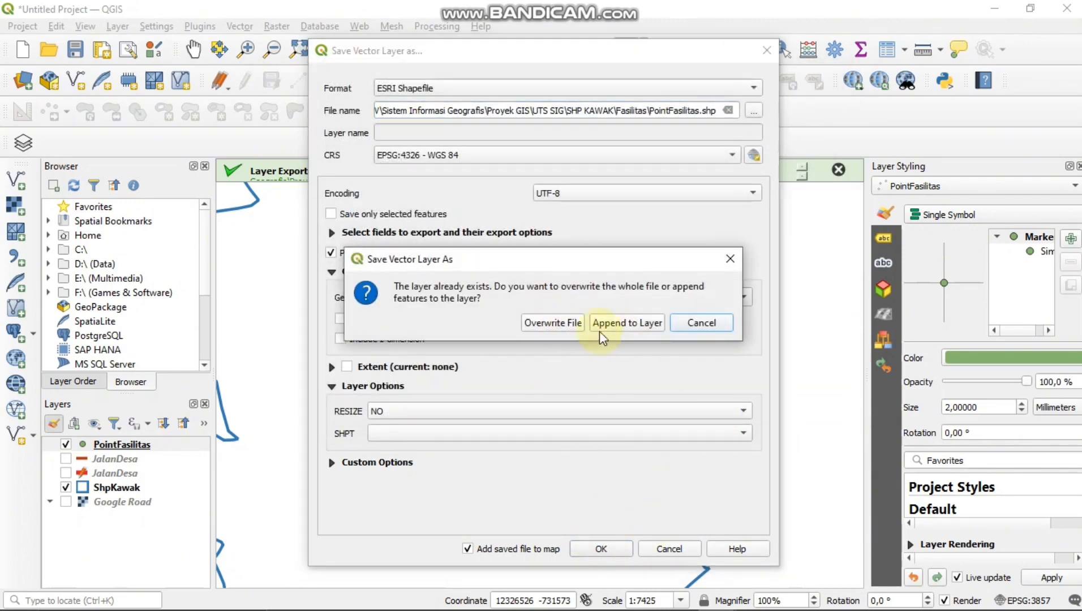
pyautogui.click(552, 323)
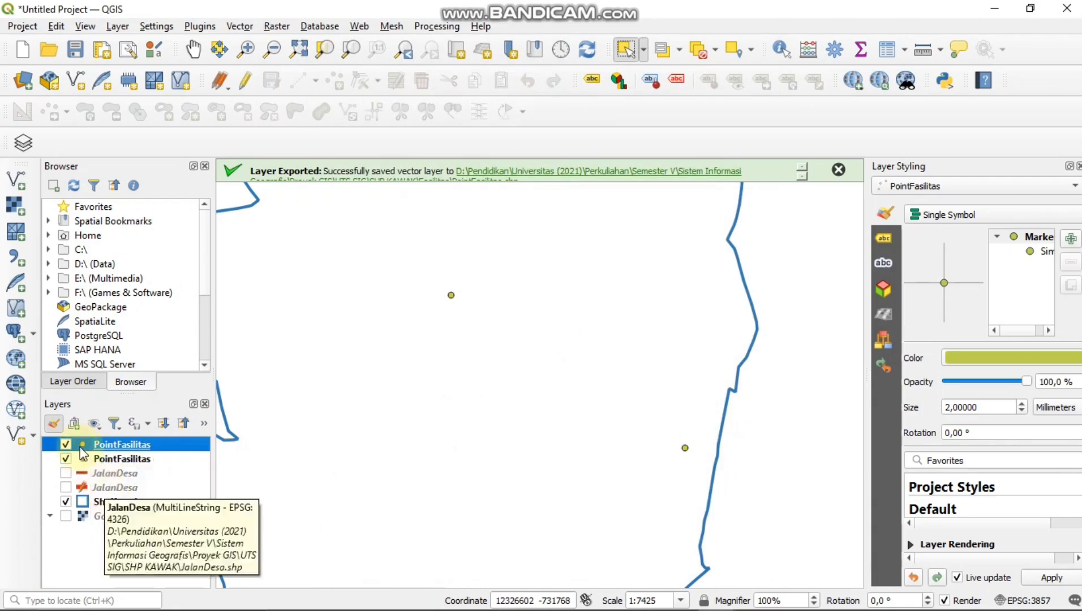
# Hide the older PointFasilitas layer, enable editing on the newly exported one, and select its Keagamaan record in the attribute table
pyautogui.click(68, 459)
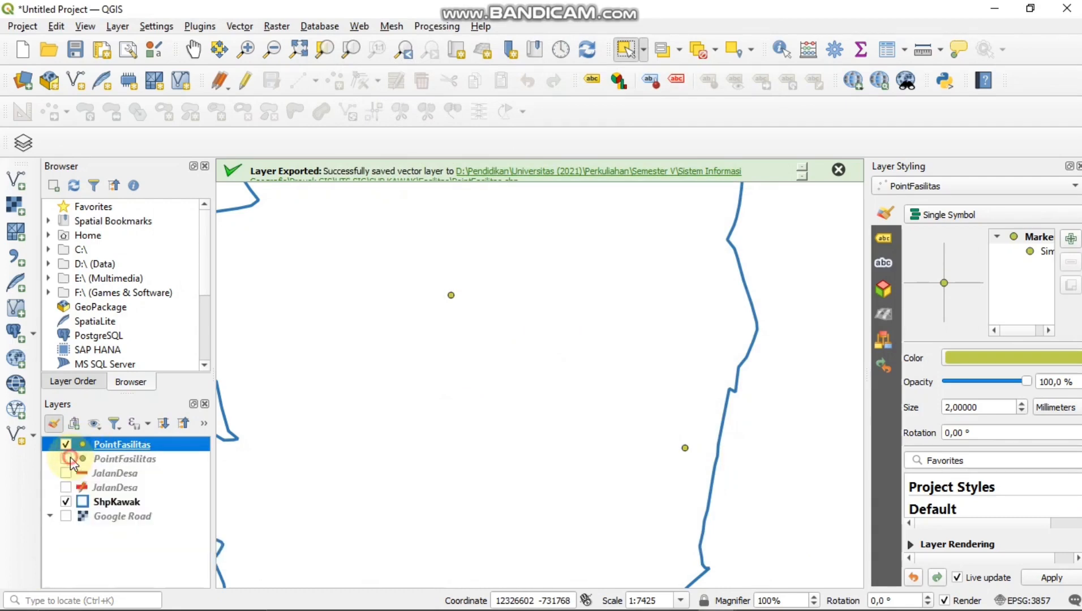
pyautogui.rightClick(121, 446)
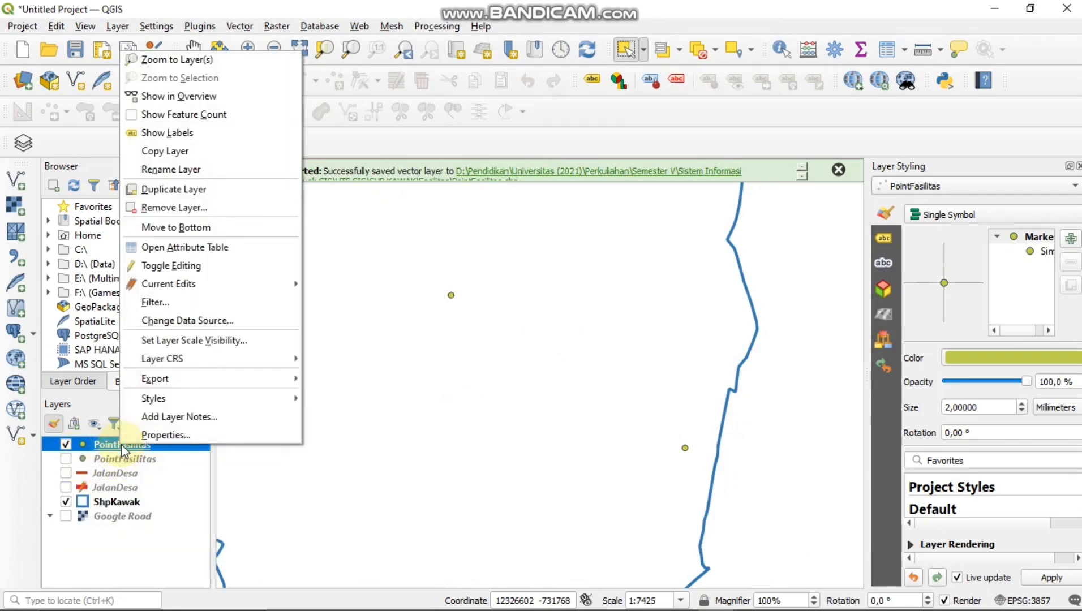
pyautogui.click(184, 248)
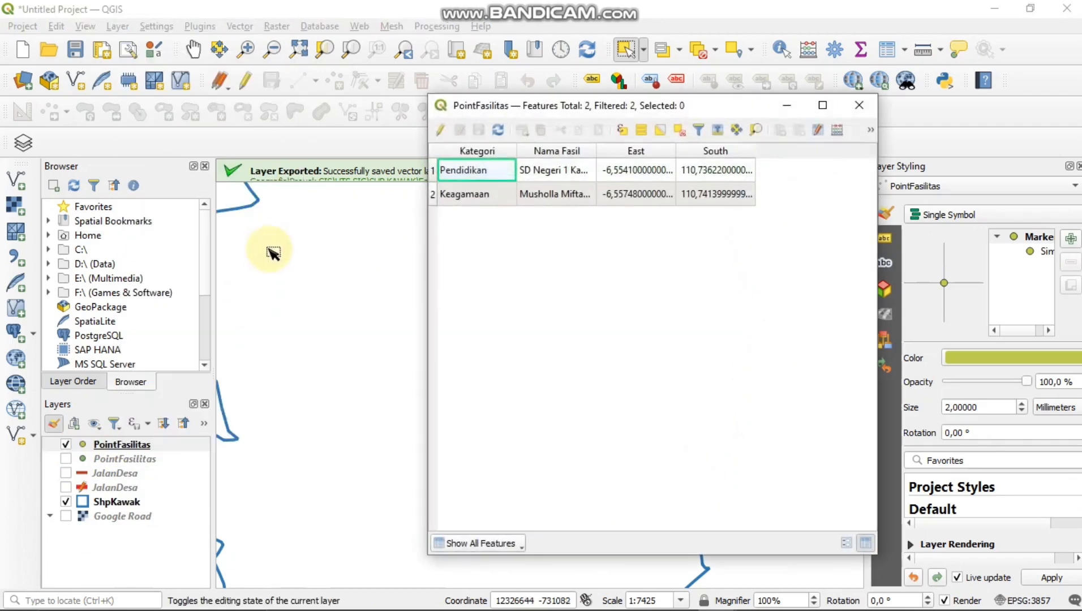
pyautogui.click(440, 130)
pyautogui.click(475, 216)
pyautogui.click(431, 220)
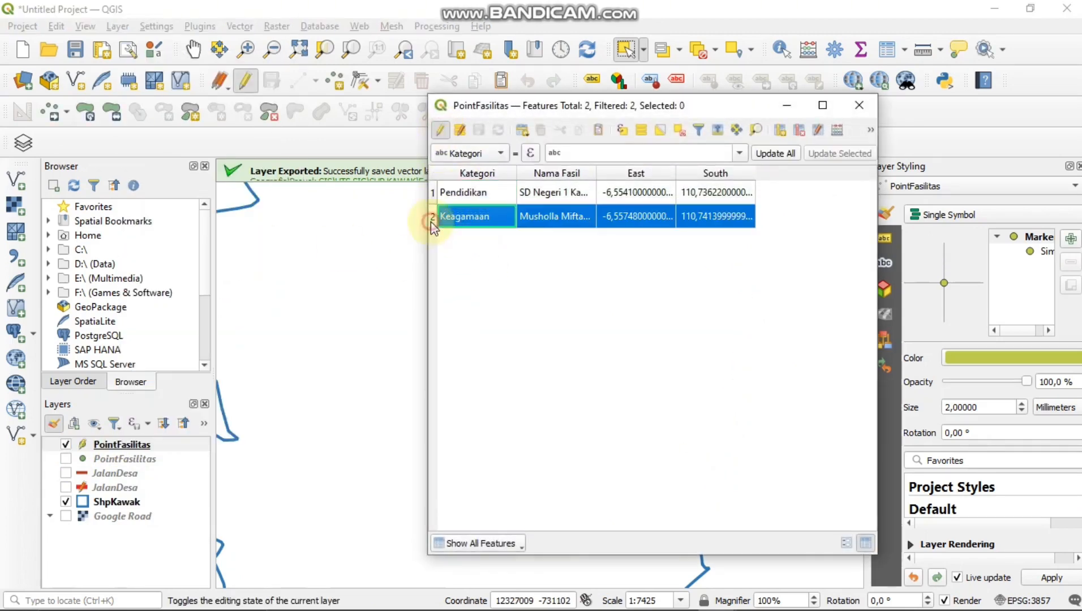
pyautogui.click(858, 104)
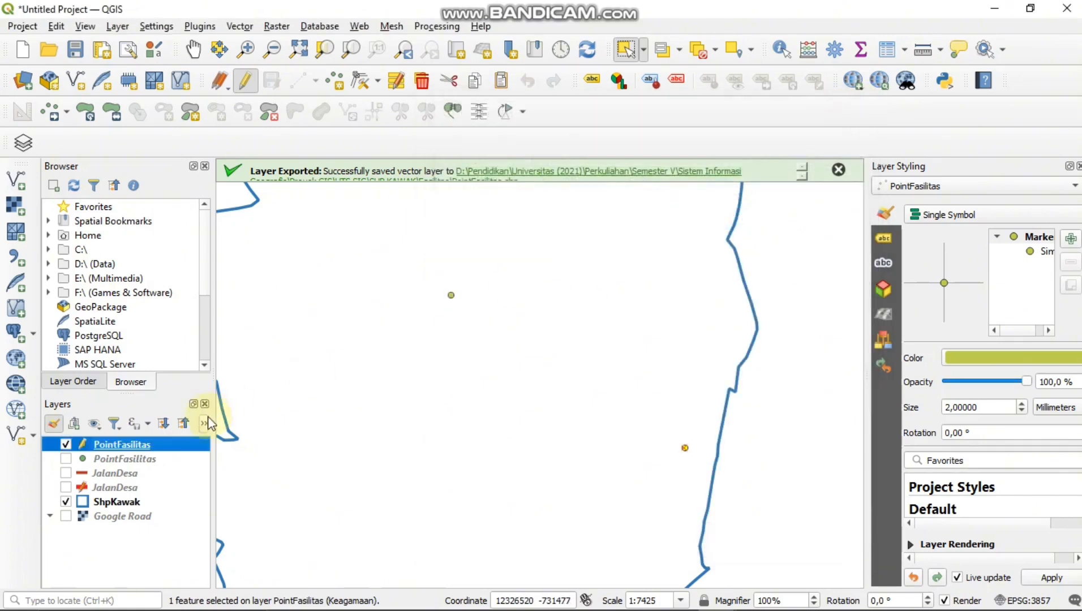
# Duplicate the editable PointFasilitas layer and rename the original layer as PointFasilitasKeagamaan
pyautogui.click(173, 458)
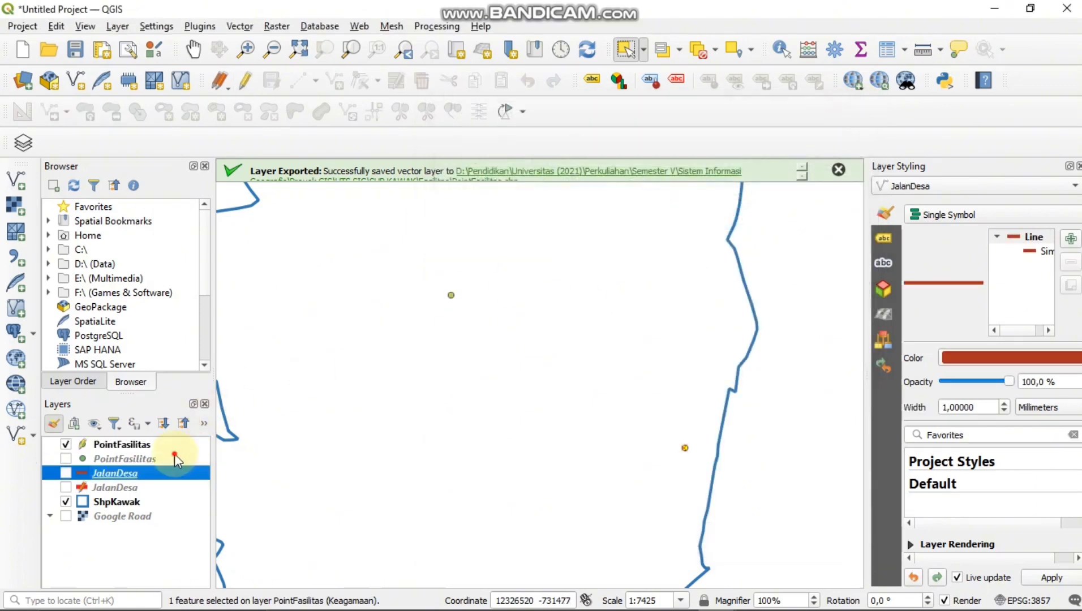
pyautogui.rightClick(146, 446)
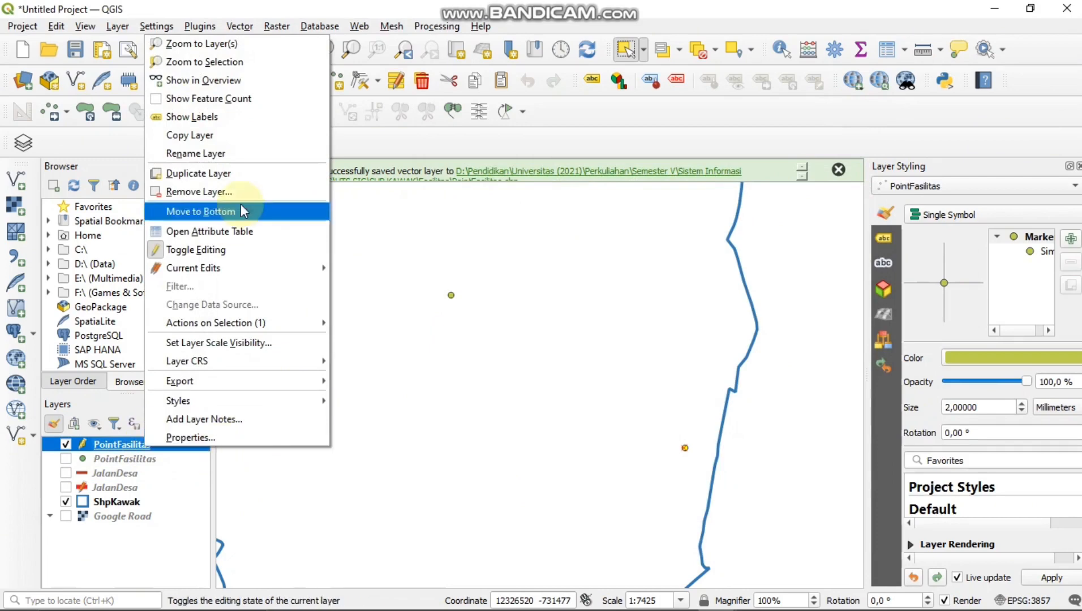
pyautogui.click(249, 173)
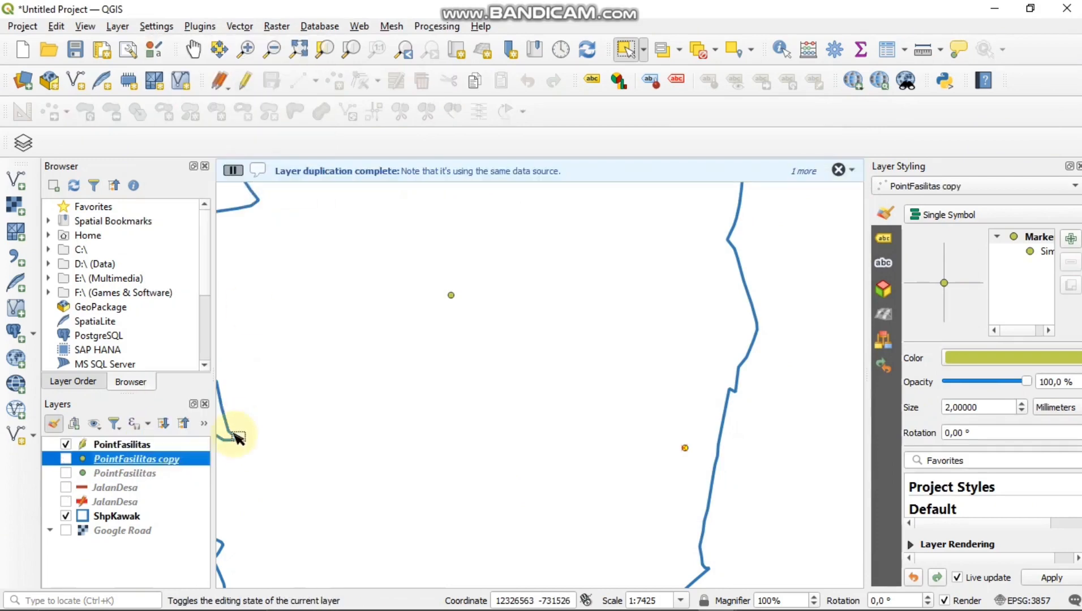
pyautogui.click(118, 447)
pyautogui.click(124, 450)
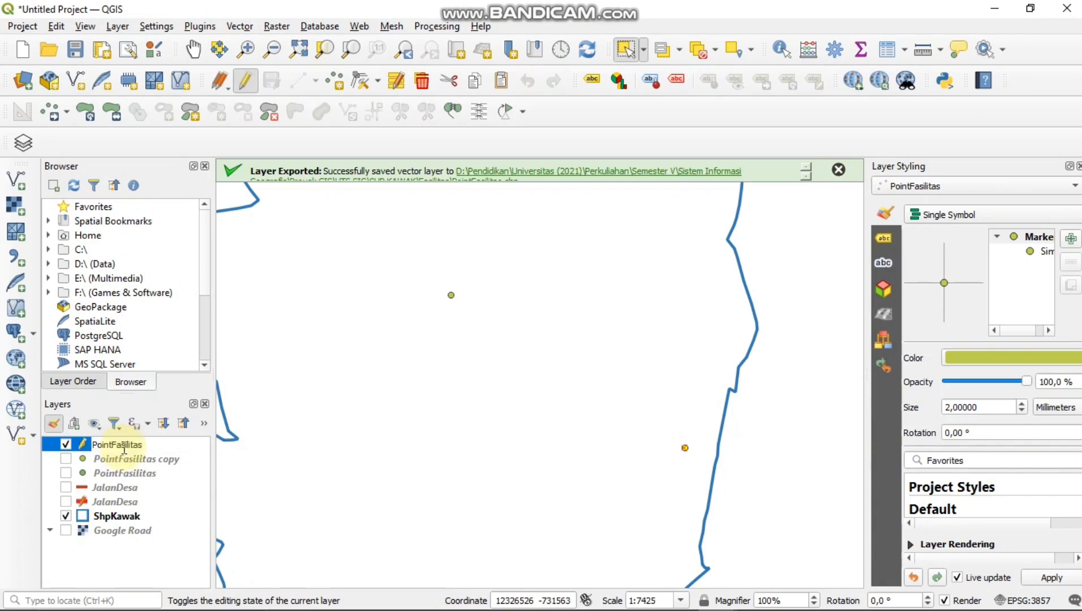
pyautogui.write('Keagamaan')
pyautogui.press('Return')
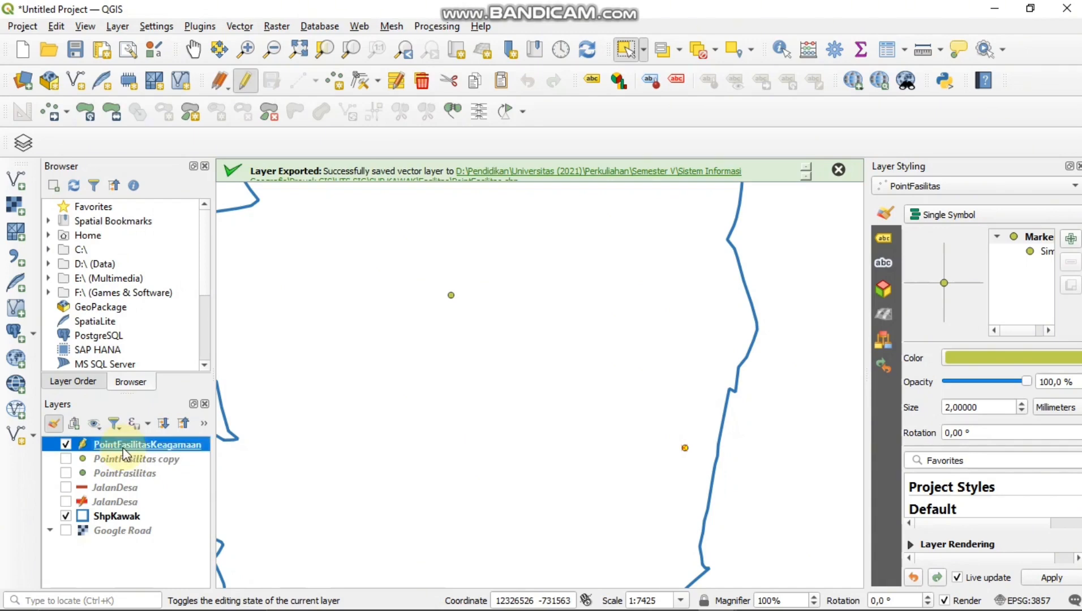
# Rename the duplicated layer as PointFasilitasPendidikan and make it visible on the map
pyautogui.click(125, 458)
pyautogui.click(125, 458)
pyautogui.press('End')
pyautogui.press('BackSpace')
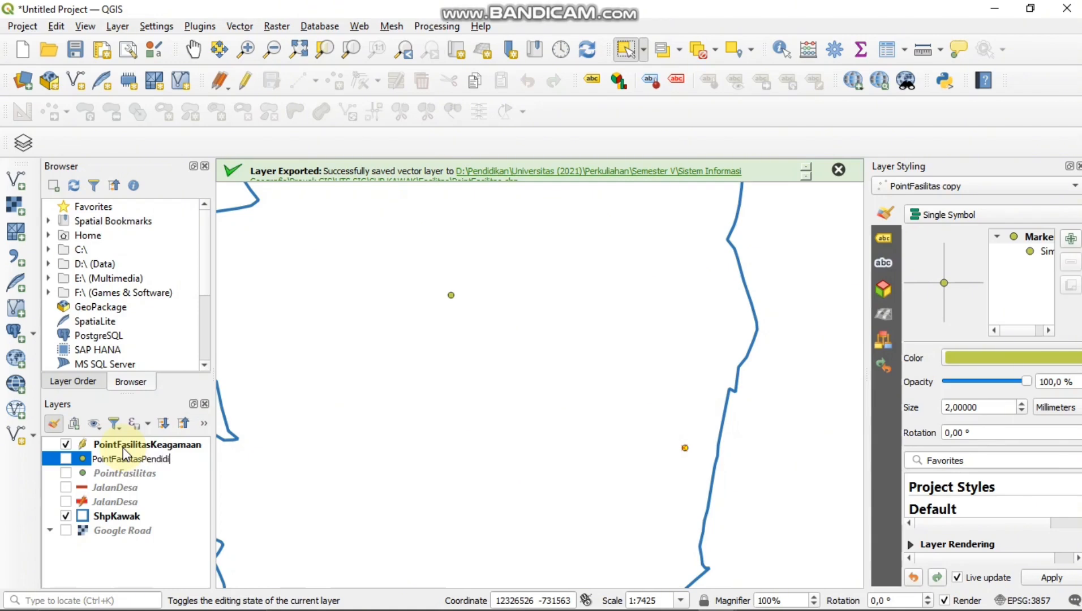
pyautogui.write('Pendidikan')
pyautogui.press('Return')
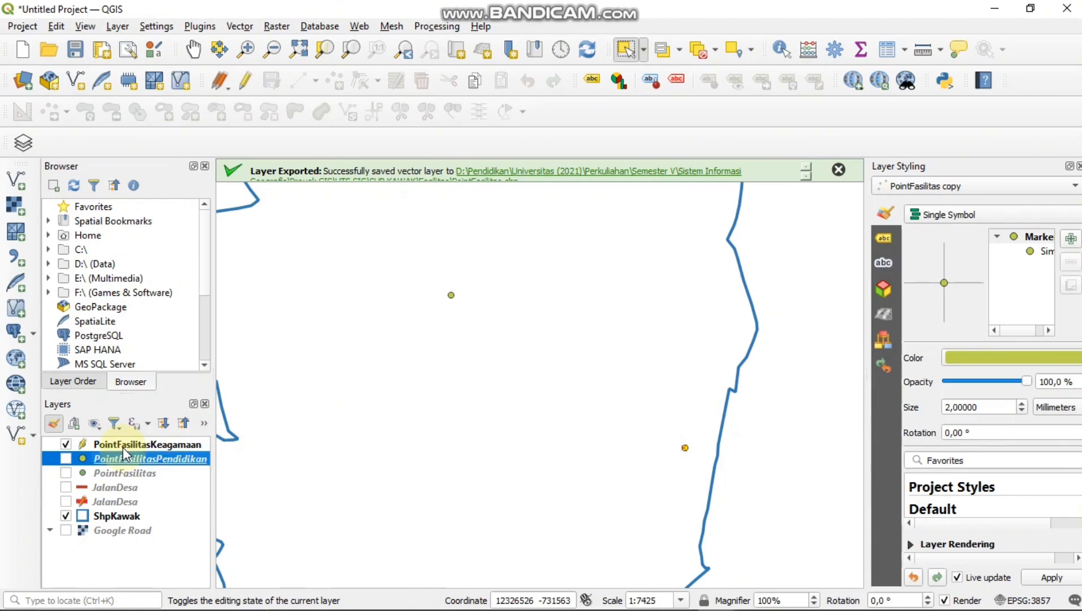
pyautogui.click(65, 458)
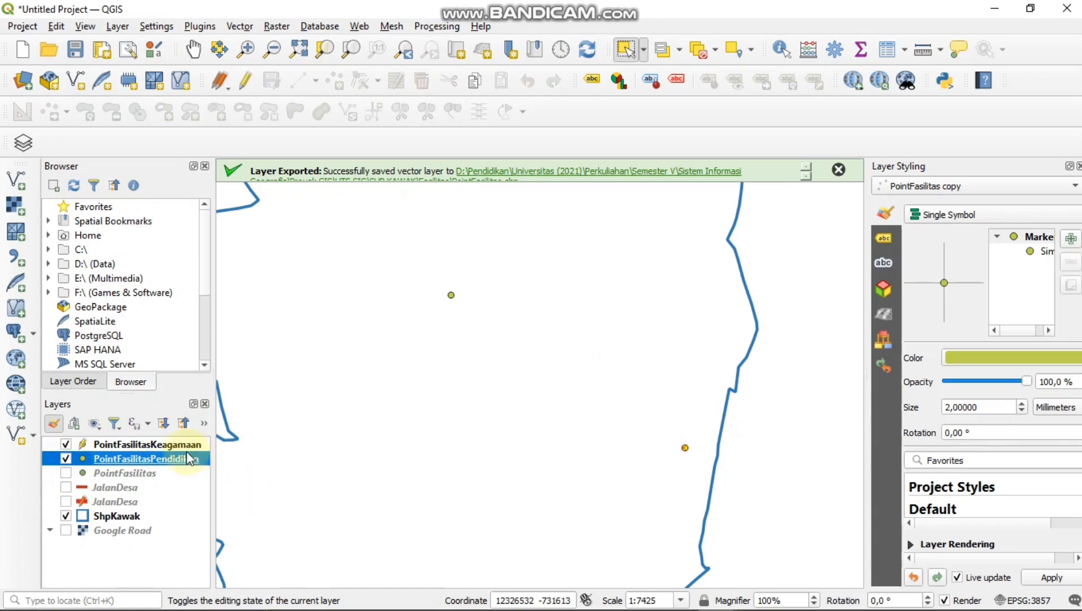
# Delete the Pendidikan record from the attribute table of the PointFasilitasKeagamaan layer
pyautogui.click(180, 447)
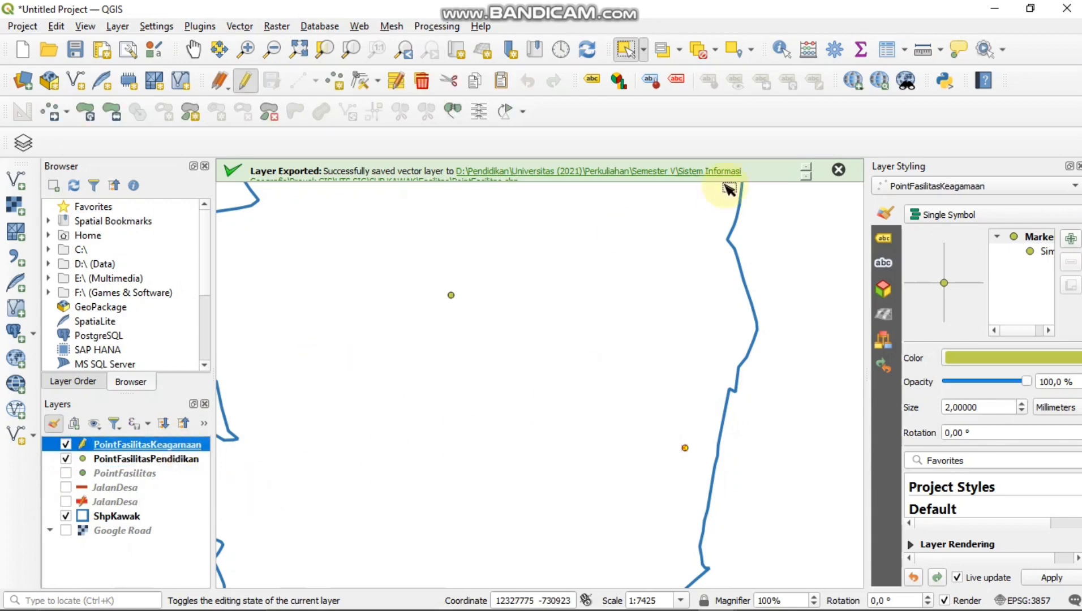
pyautogui.click(888, 50)
pyautogui.click(512, 303)
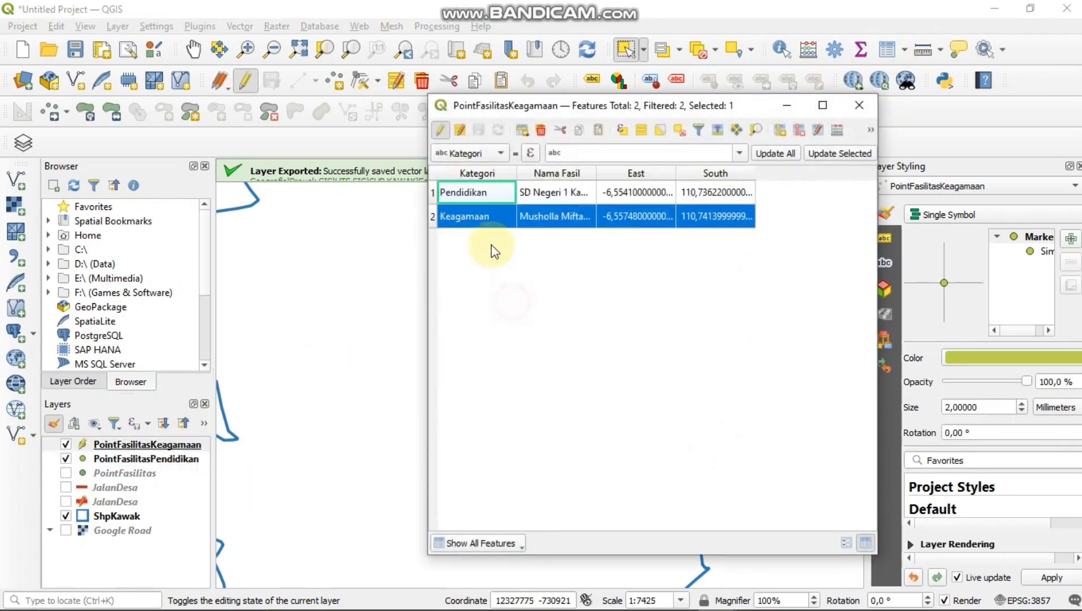
pyautogui.click(434, 192)
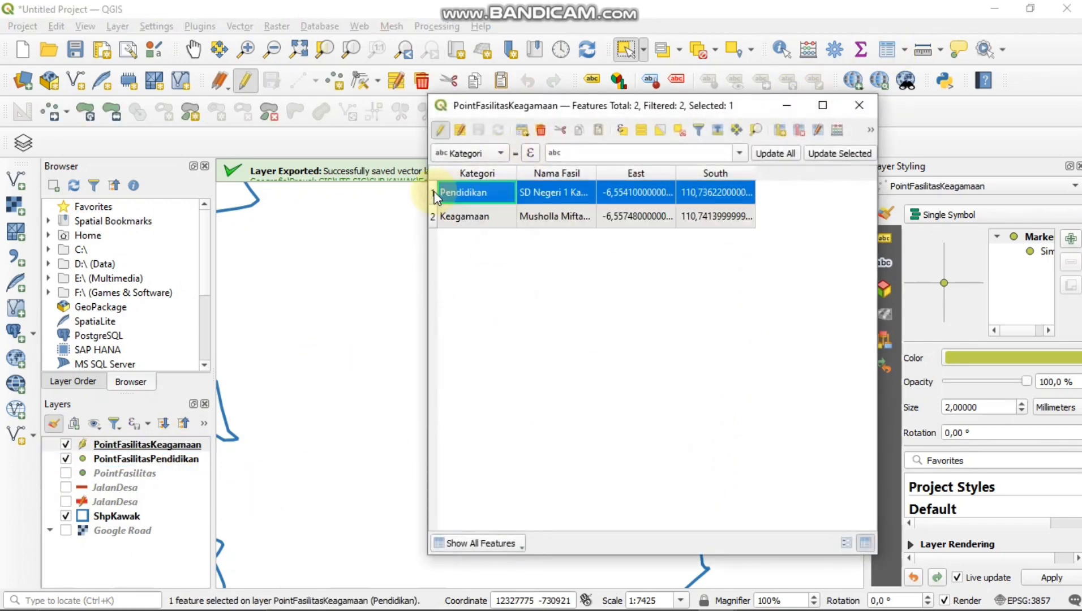
pyautogui.click(541, 130)
pyautogui.click(611, 335)
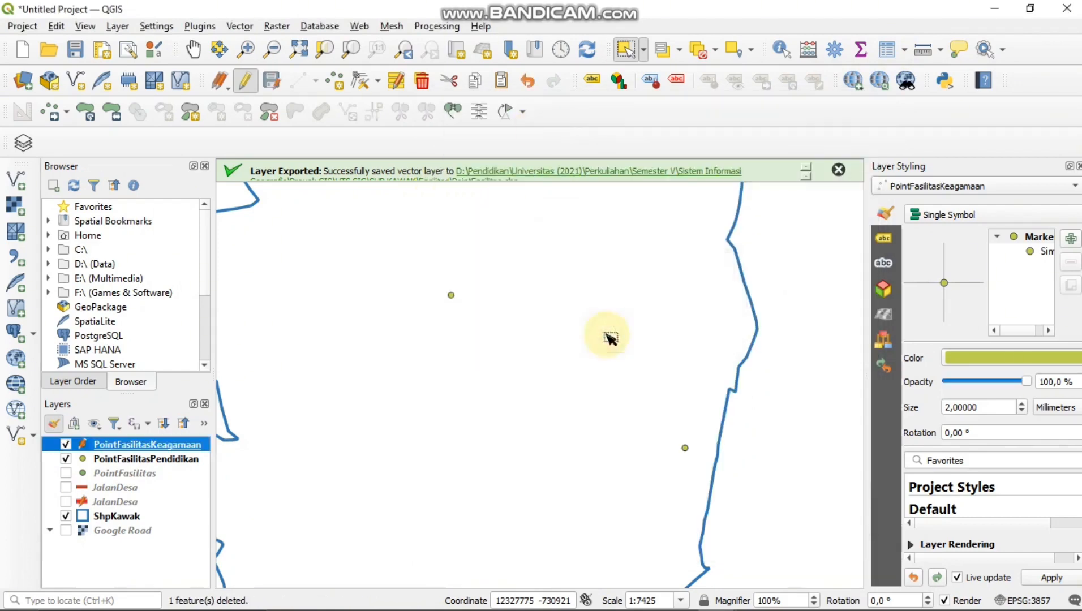
# Open the attribute table of the PointFasilitasPendidikan layer
pyautogui.click(161, 458)
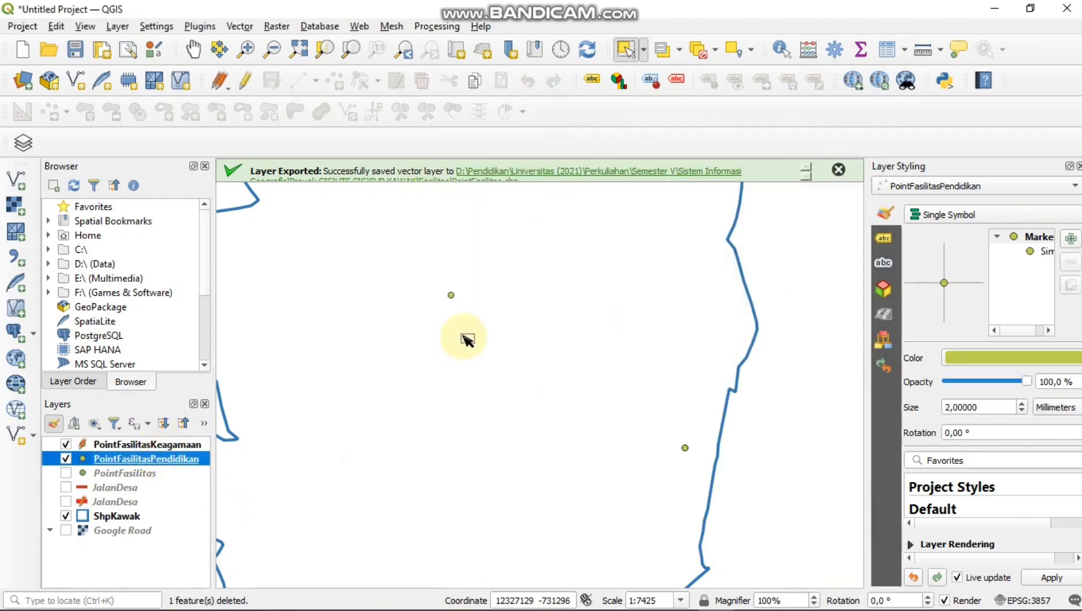
pyautogui.click(887, 49)
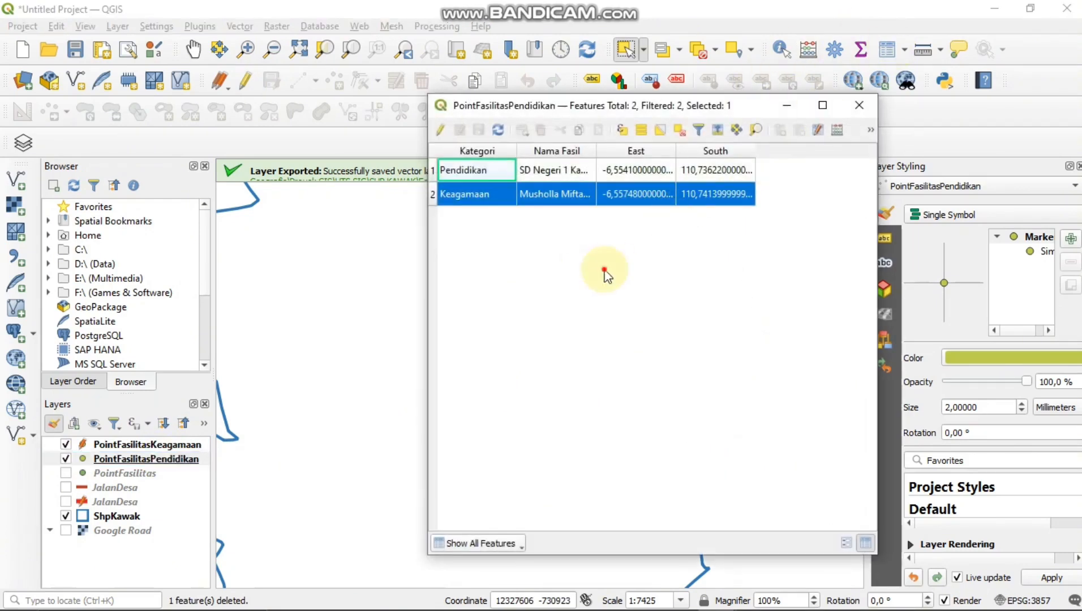
# Delete the Keagamaan feature from the PointFasilitasPendidikan layer
pyautogui.click(435, 193)
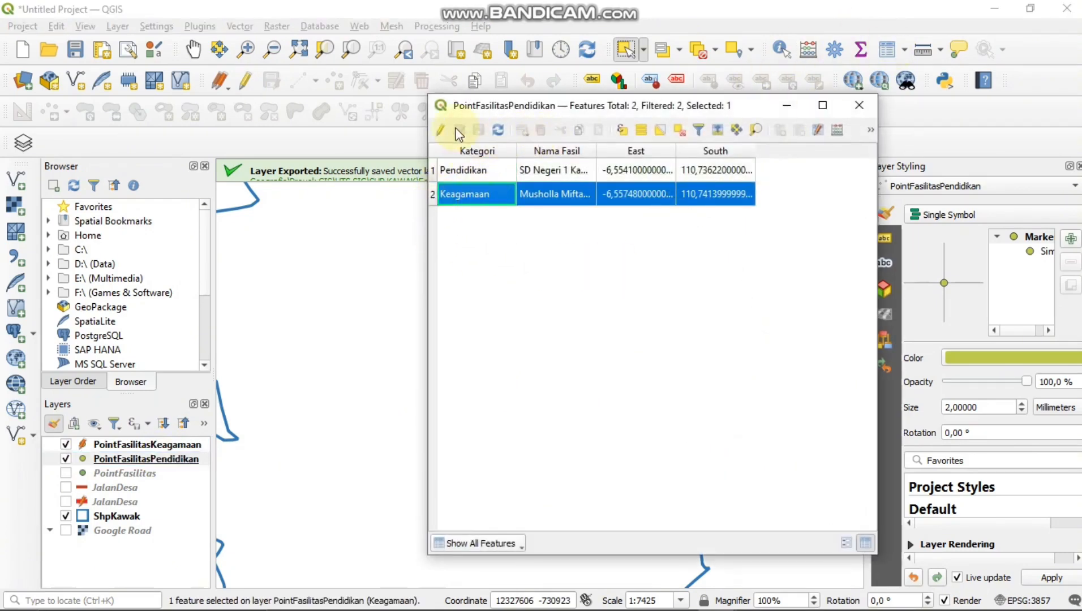
pyautogui.click(440, 130)
pyautogui.click(540, 130)
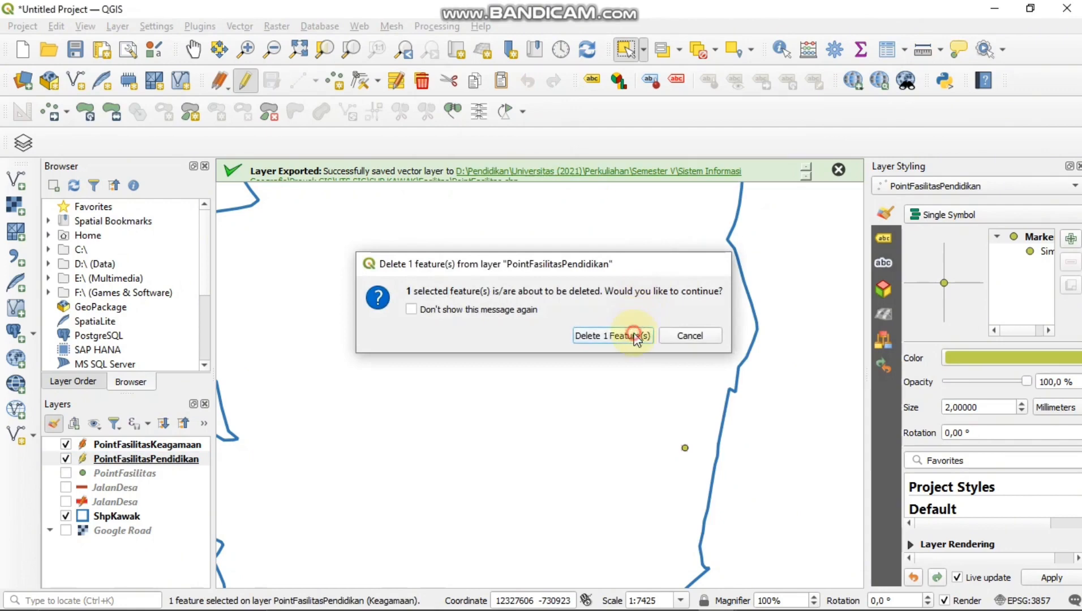
pyautogui.click(637, 337)
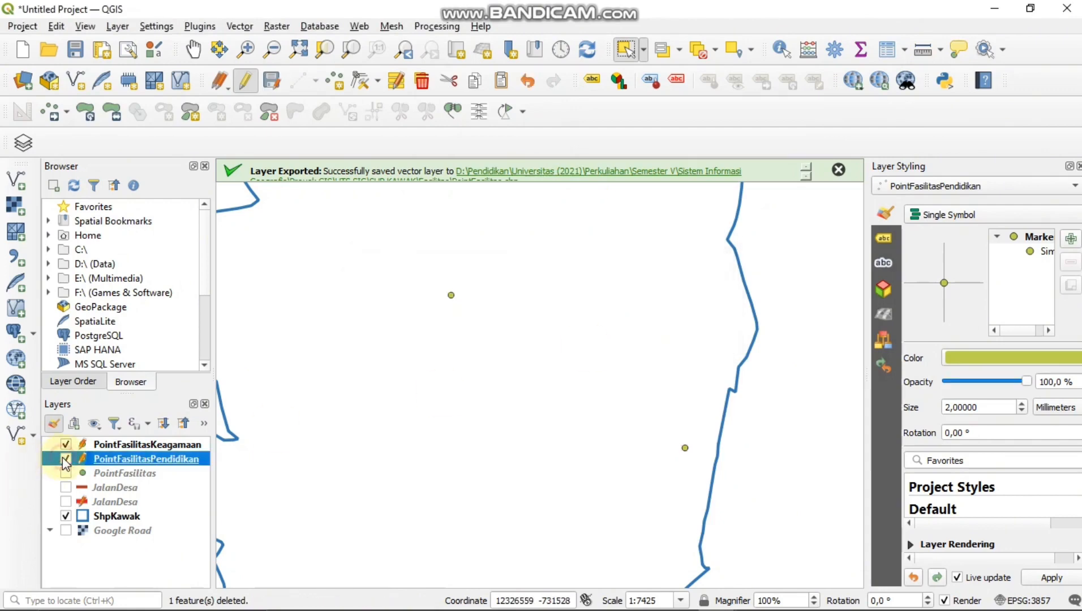
# Change the PointFasilitasKeagamaan layer's symbol to the dot green marker
pyautogui.click(122, 445)
pyautogui.rightClick(120, 444)
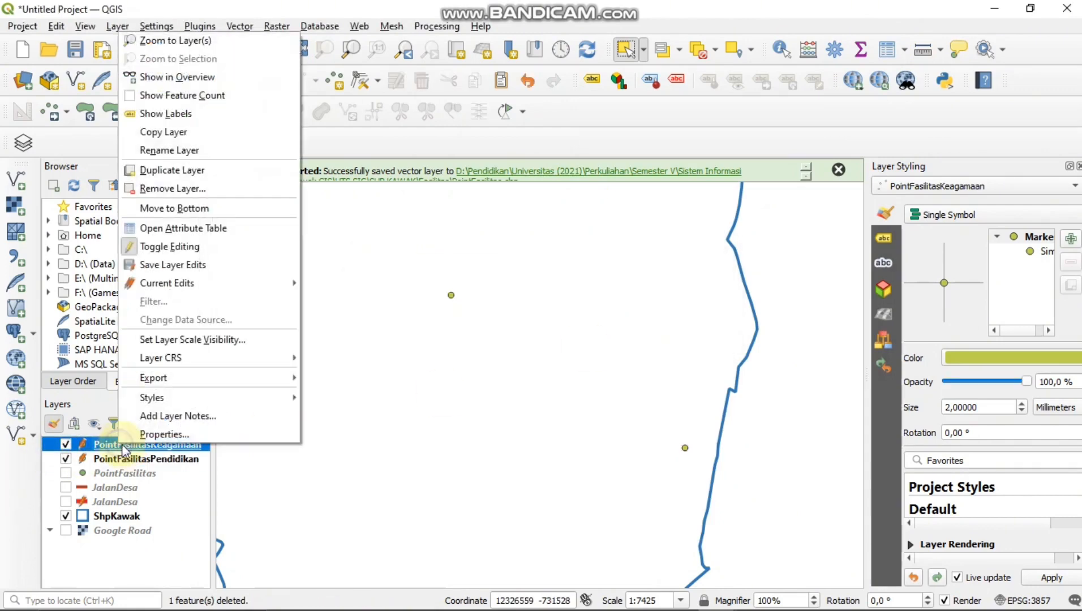
pyautogui.click(151, 434)
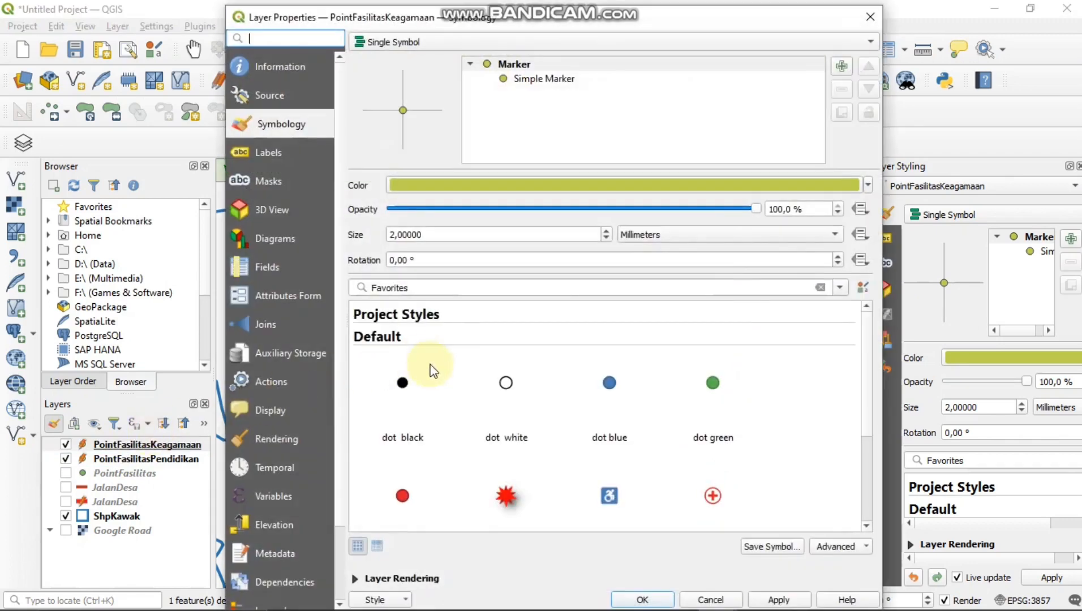
pyautogui.scroll(-2, 657, 399)
pyautogui.scroll(2, 684, 404)
pyautogui.click(712, 402)
pyautogui.scroll(-1, 710, 401)
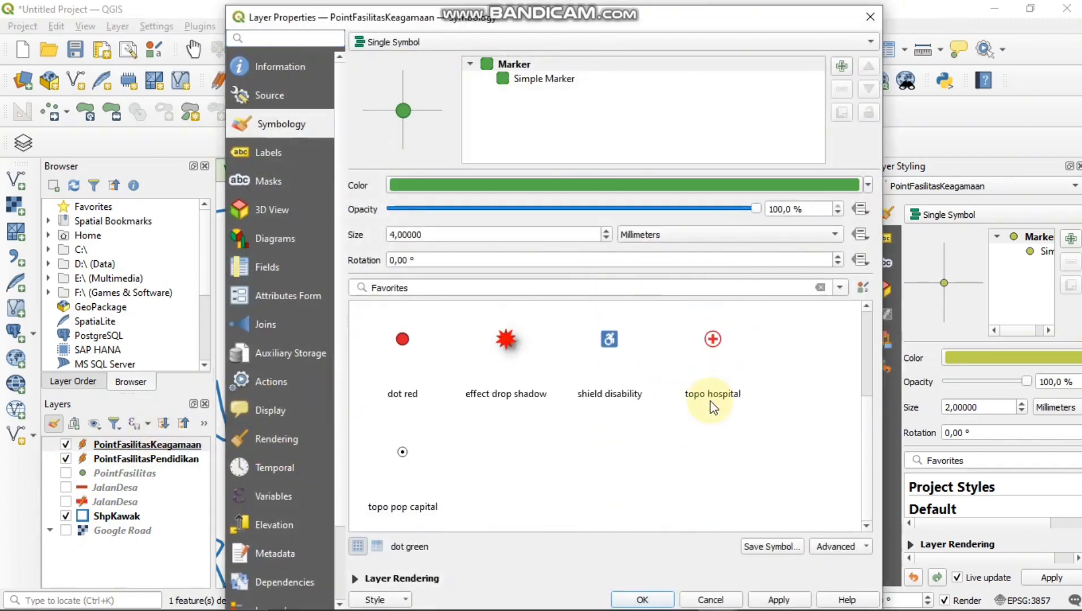
pyautogui.click(645, 600)
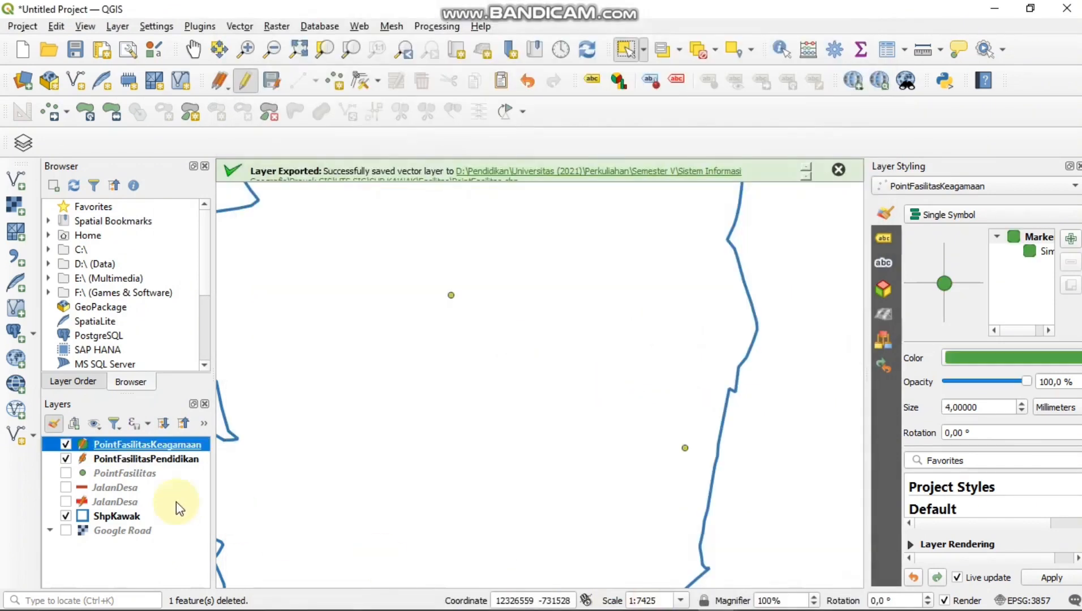
# Change the PointFasilitasPendidikan layer's symbol to the dot blue marker
pyautogui.rightClick(174, 465)
pyautogui.click(208, 449)
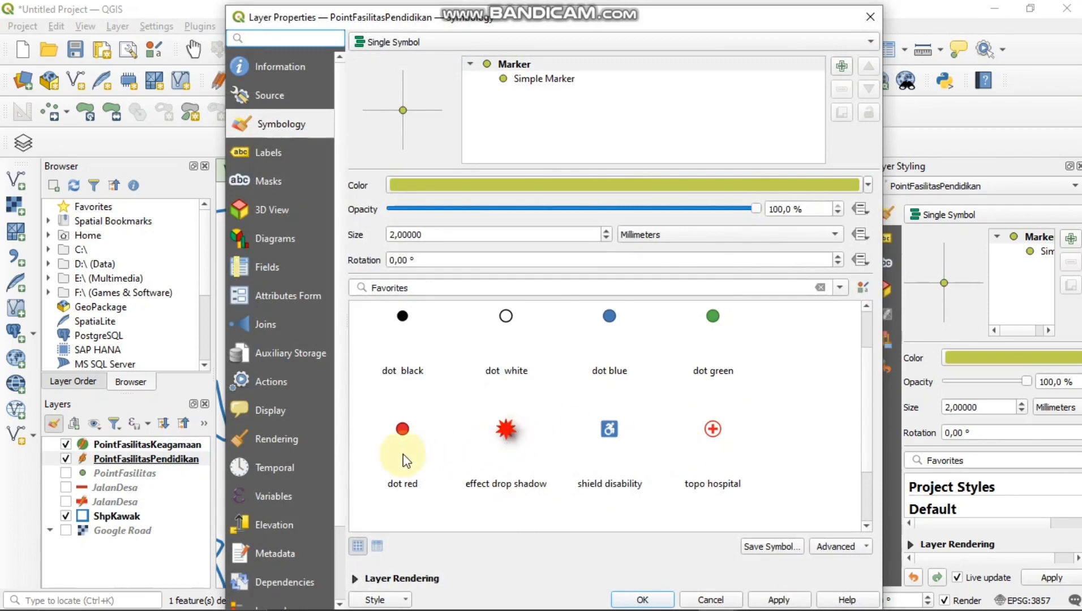
pyautogui.click(610, 383)
pyautogui.click(645, 600)
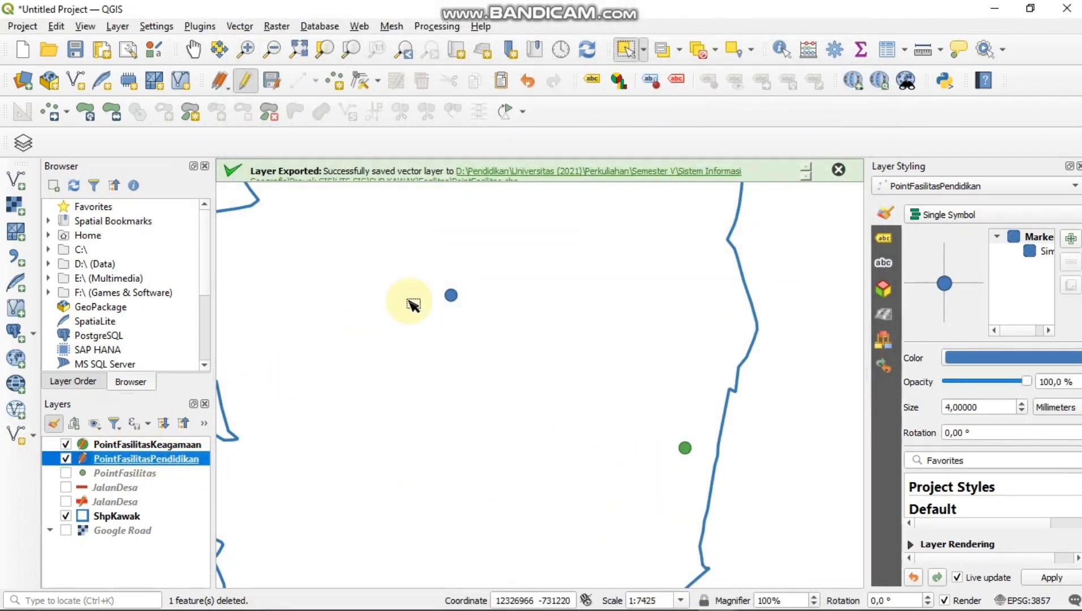
# Check on the map which points belong to the PointFasilitasPendidikan layer by toggling its visibility
pyautogui.click(451, 287)
pyautogui.click(652, 418)
pyautogui.moveTo(646, 406); pyautogui.dragTo(710, 468)
pyautogui.click(84, 457)
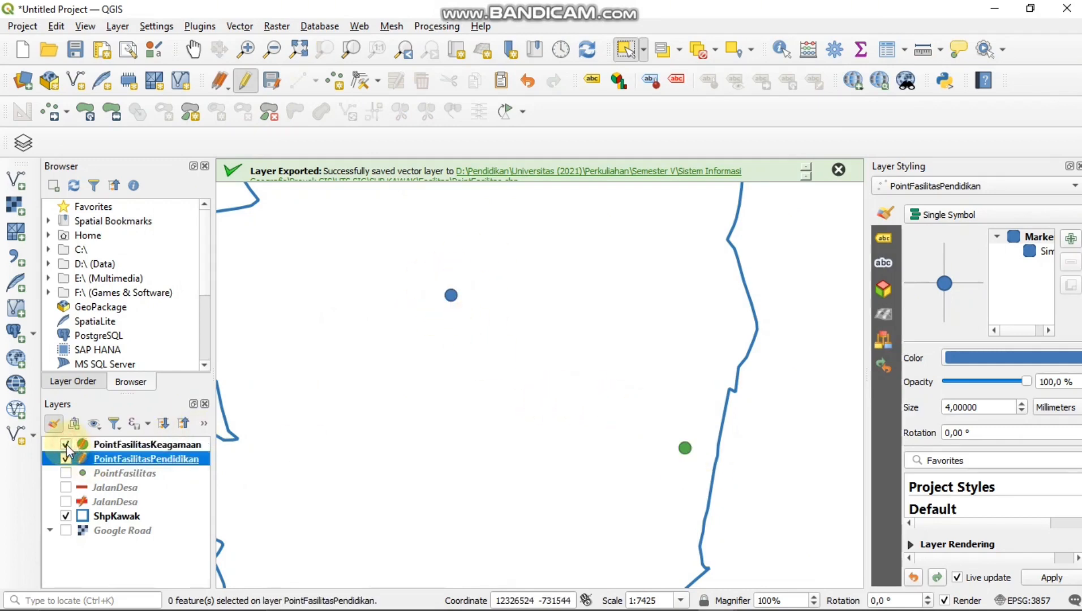
pyautogui.click(66, 458)
pyautogui.click(66, 459)
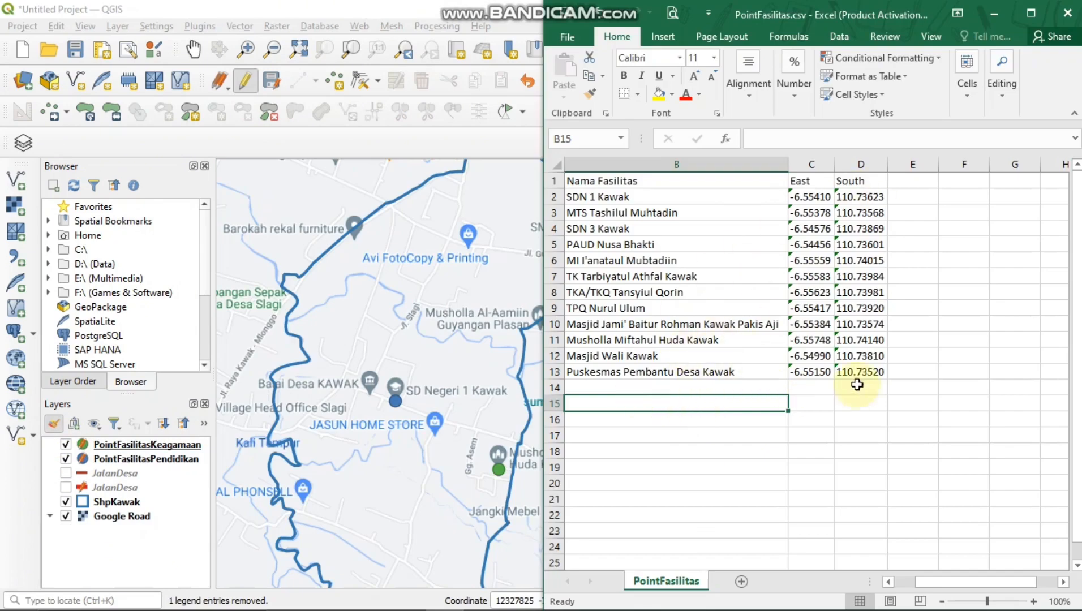
# Save the facility coordinate workbook as comma-delimited PointFasilitas.csv in the Fasilitas folder, replacing the existing file
pyautogui.moveTo(866, 388); pyautogui.dragTo(593, 195)
pyautogui.click(772, 416)
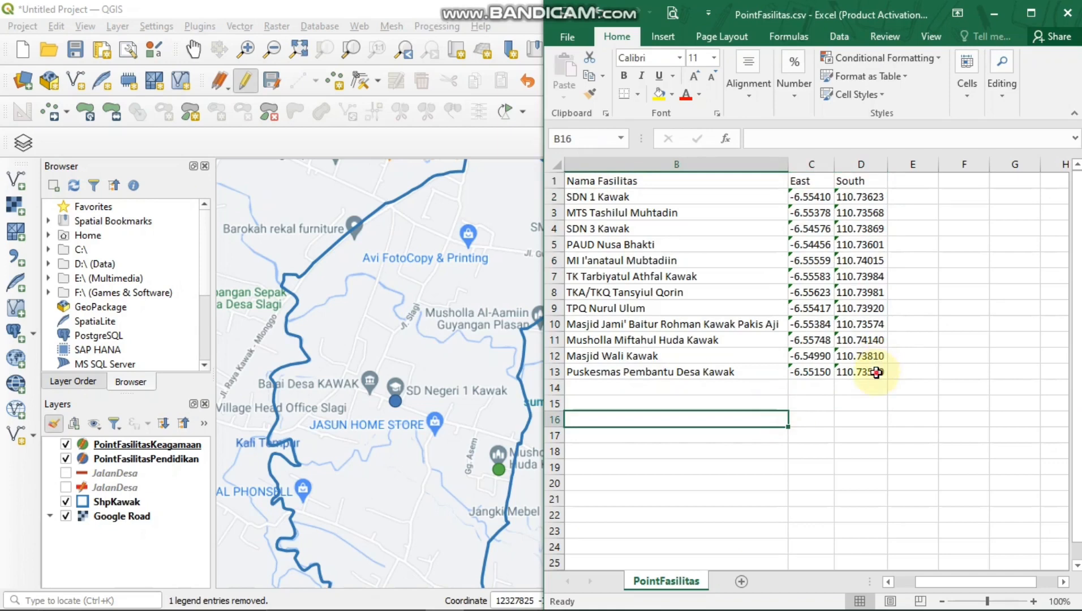
pyautogui.click(876, 372)
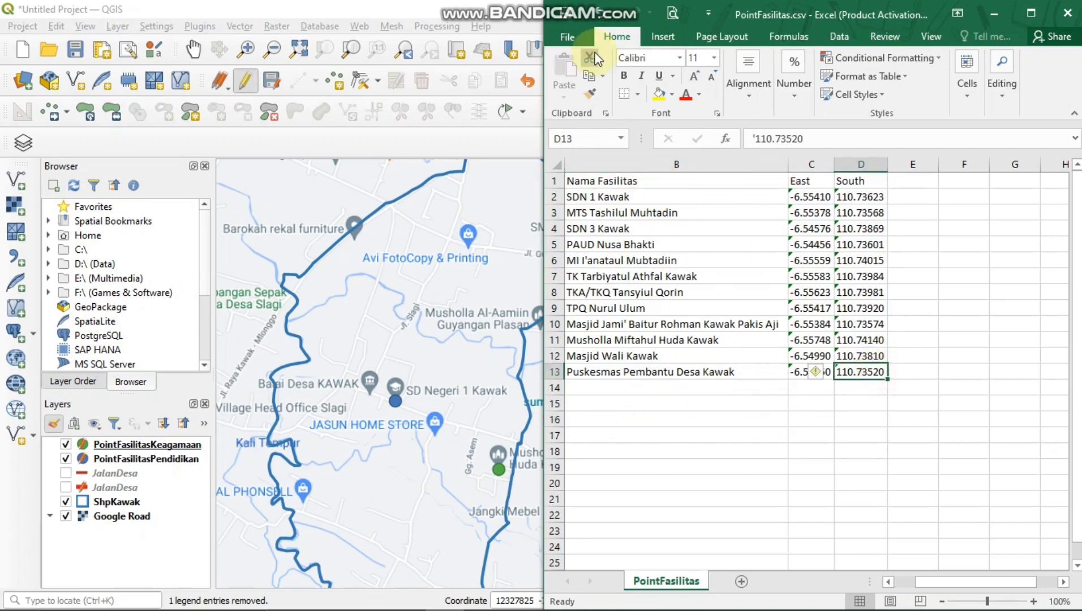
pyautogui.click(569, 37)
pyautogui.click(605, 198)
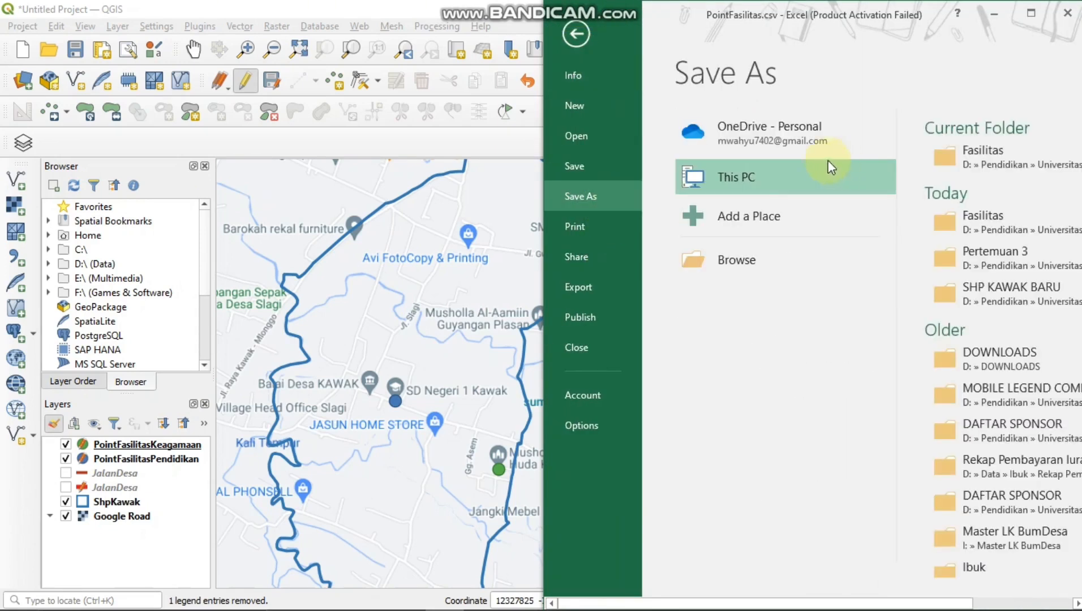
pyautogui.click(956, 154)
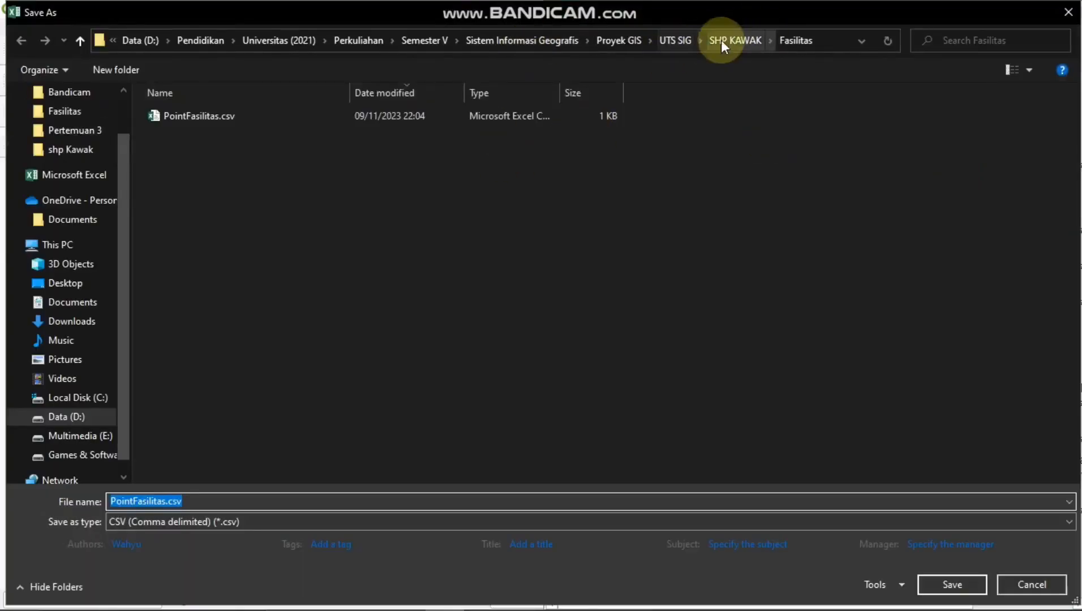
pyautogui.click(952, 584)
pyautogui.click(566, 314)
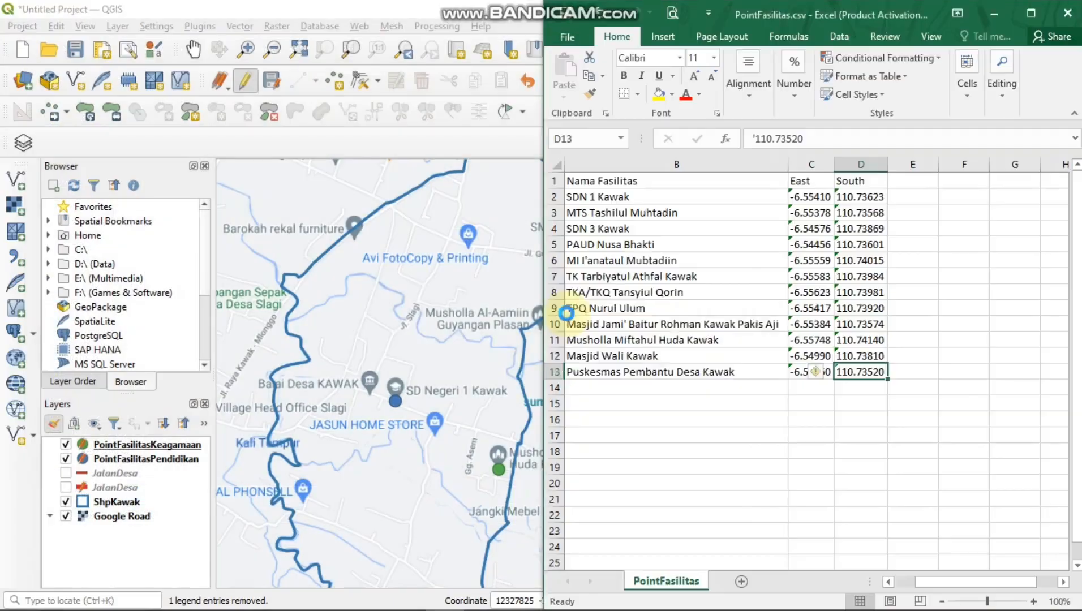
# Switch back to QGIS and load PointFasilitas.csv from the Fasilitas folder as a delimited text source
pyautogui.click(483, 366)
pyautogui.click(21, 256)
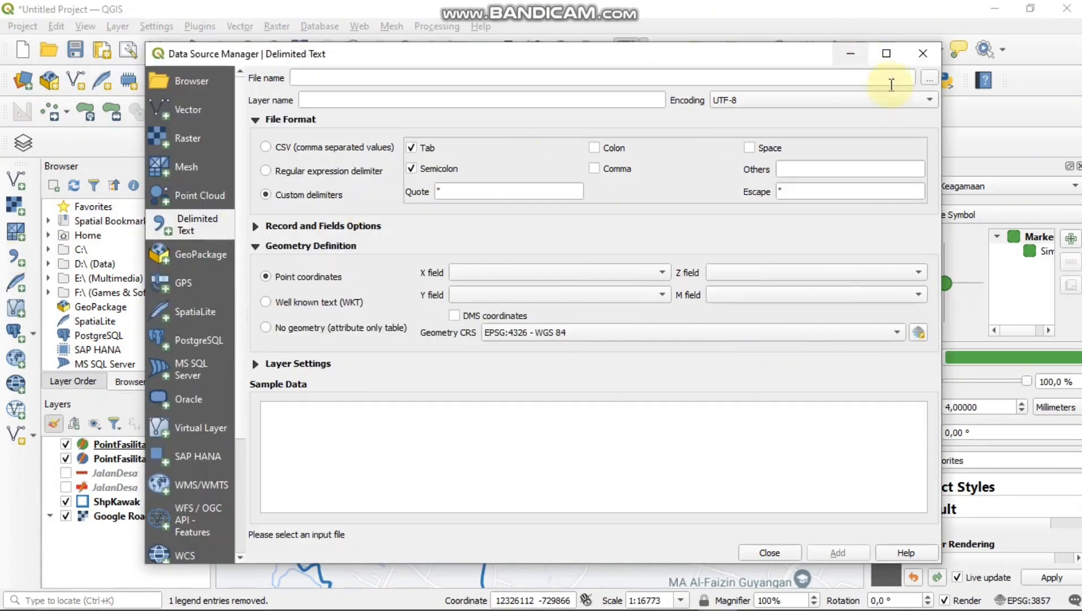
pyautogui.click(929, 79)
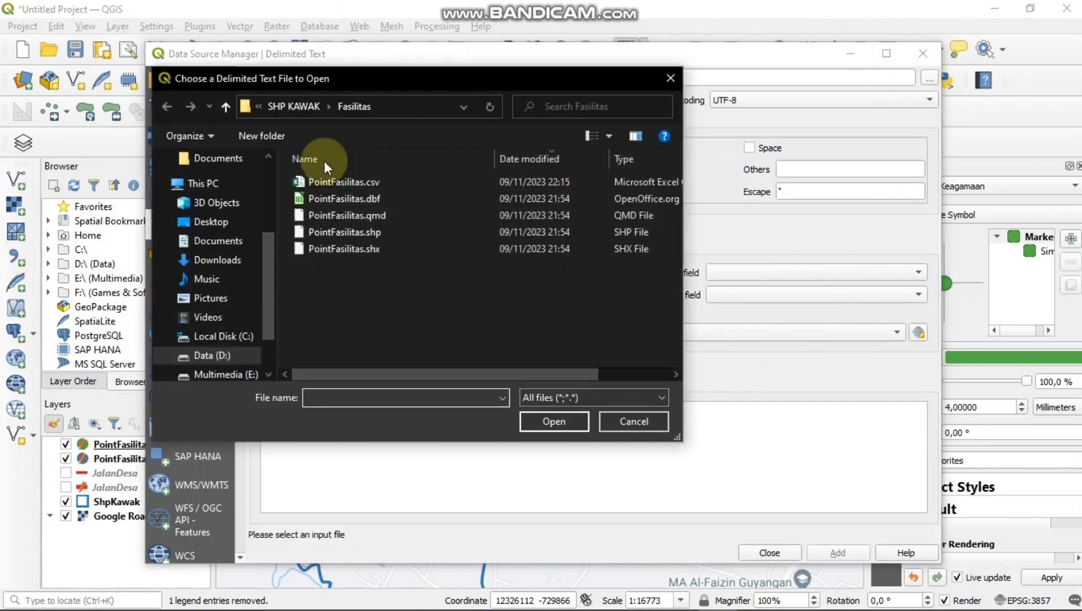
pyautogui.click(403, 182)
pyautogui.doubleClick(404, 182)
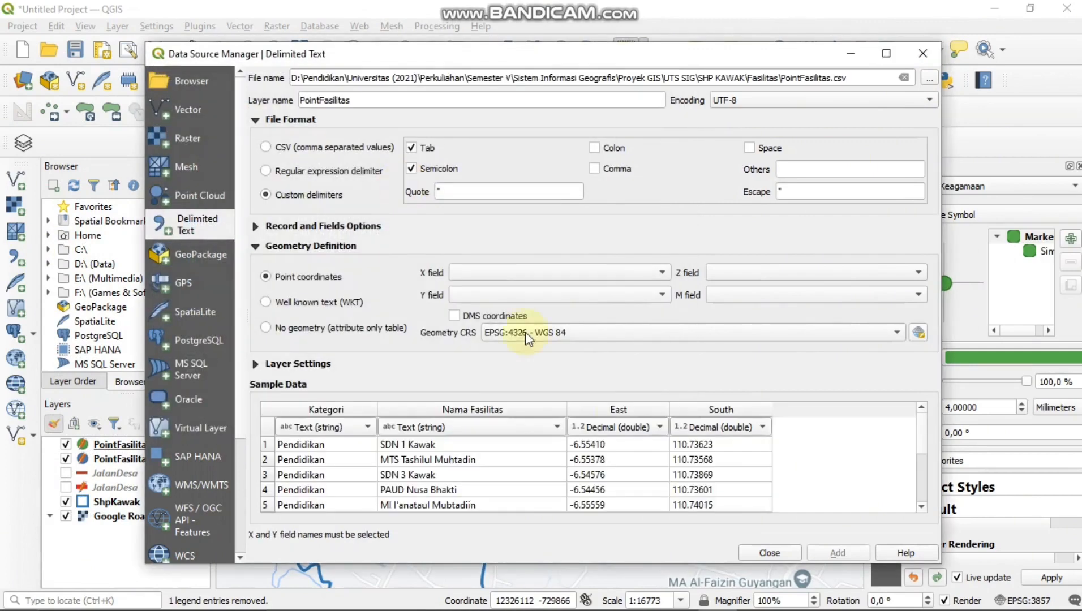
pyautogui.scroll(-2, 640, 455)
pyautogui.scroll(2, 523, 468)
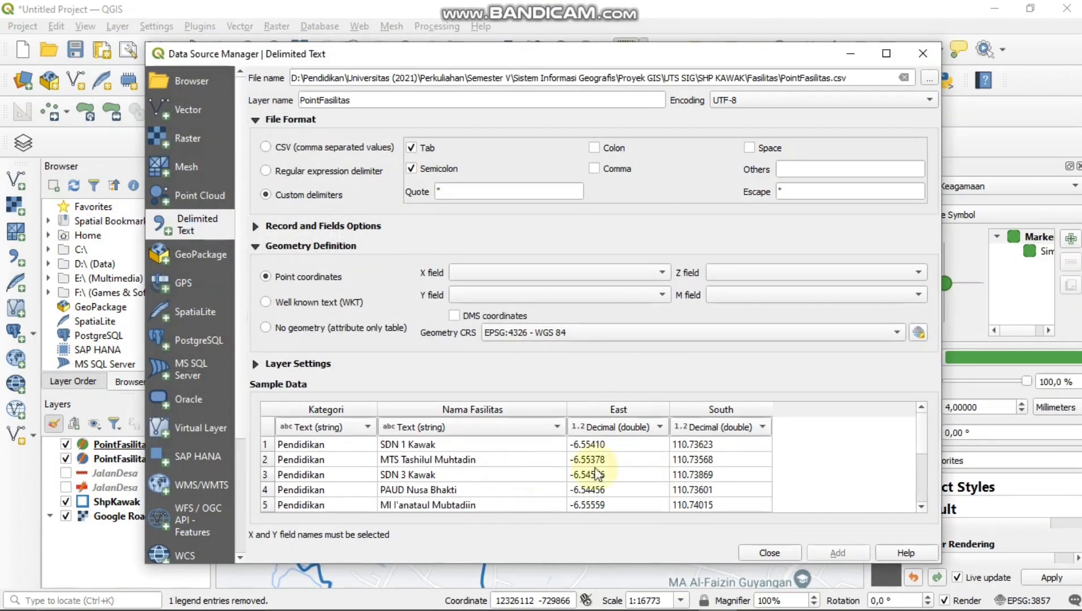
# Set the X field to South and the Y field to East, and add the delimited text layer to the map
pyautogui.click(591, 273)
pyautogui.click(541, 328)
pyautogui.click(545, 295)
pyautogui.click(557, 326)
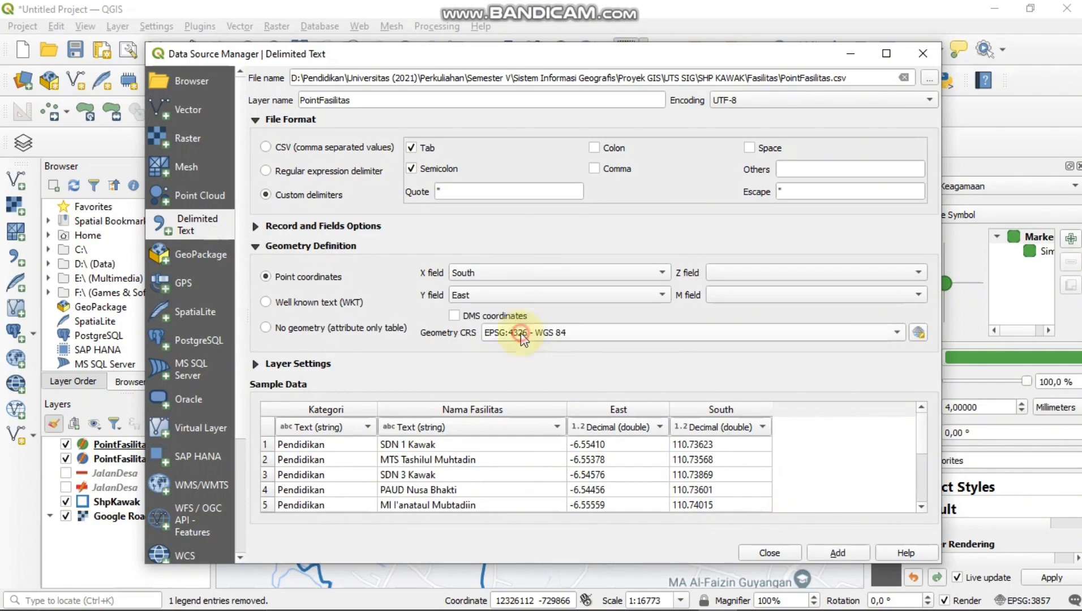
pyautogui.click(819, 550)
pyautogui.click(769, 554)
# Hide the PointFasilitasKeagamaan and PointFasilitasPendidikan layers
pyautogui.scroll(-2, 464, 340)
pyautogui.scroll(2, 433, 322)
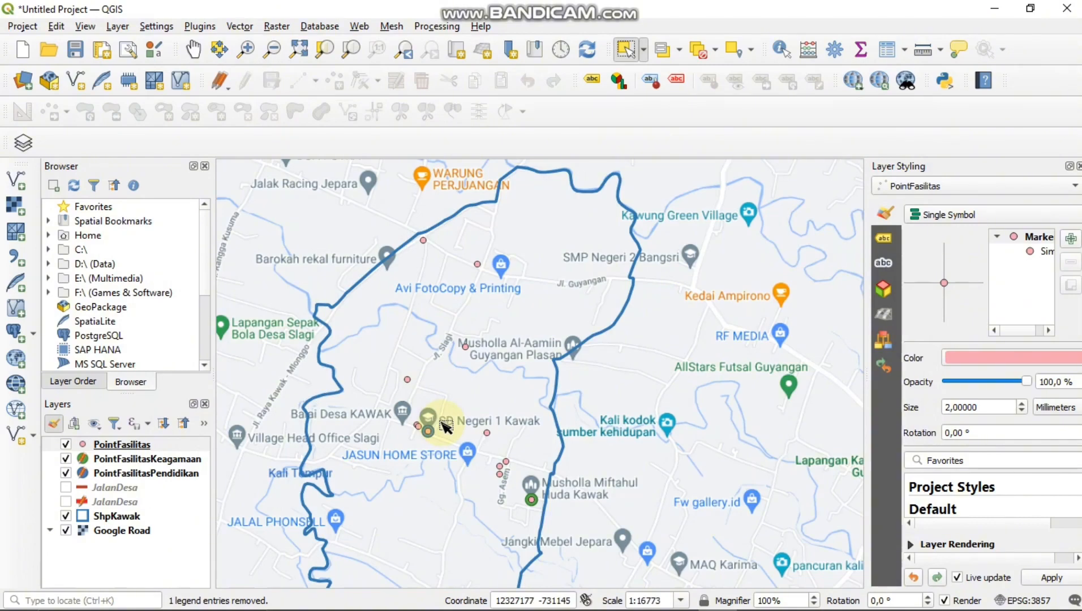
pyautogui.scroll(1, 460, 489)
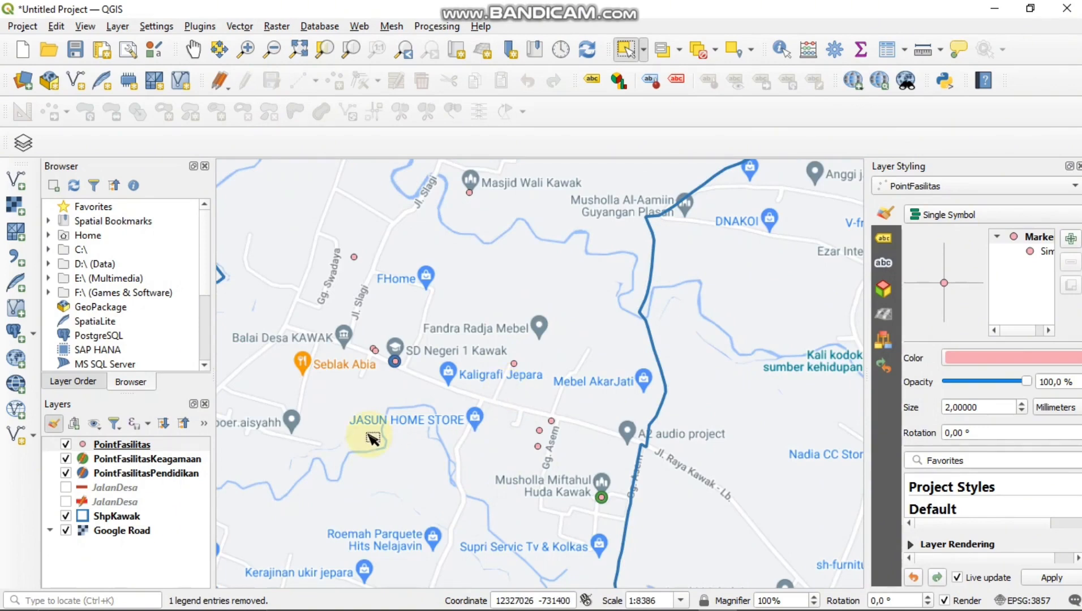
pyautogui.click(65, 459)
pyautogui.click(66, 473)
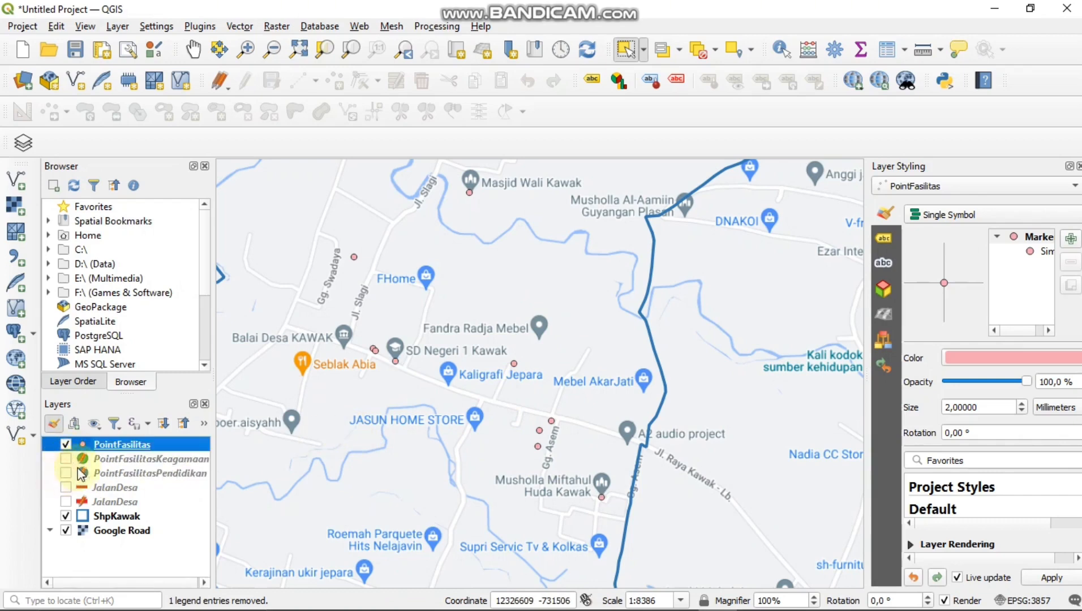
# Review the categories, facility names and coordinates in the PointFasilitas attribute table, and close it
pyautogui.rightClick(121, 451)
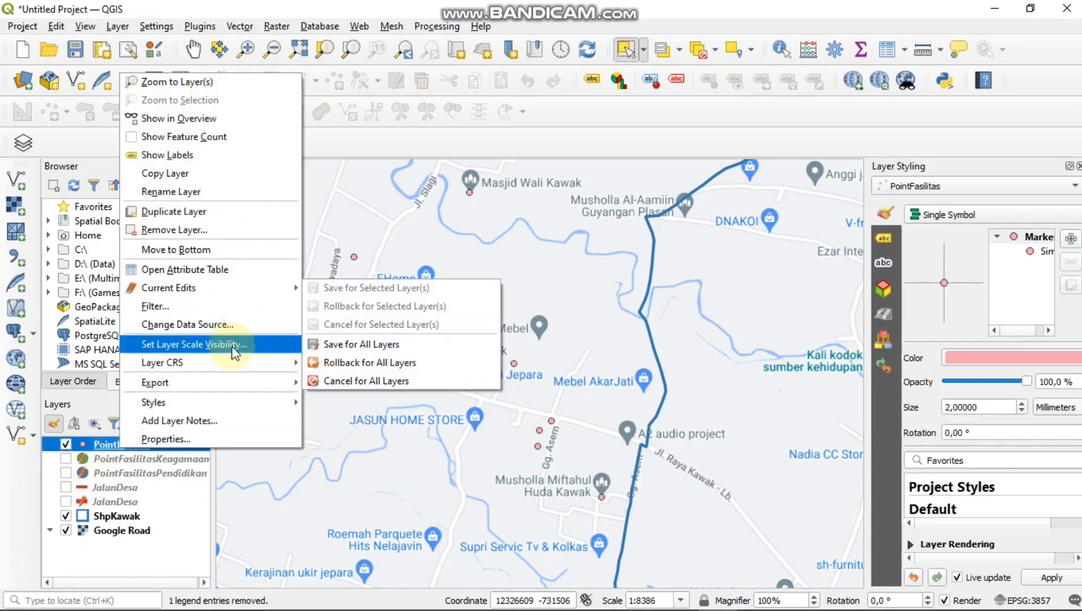
pyautogui.click(883, 51)
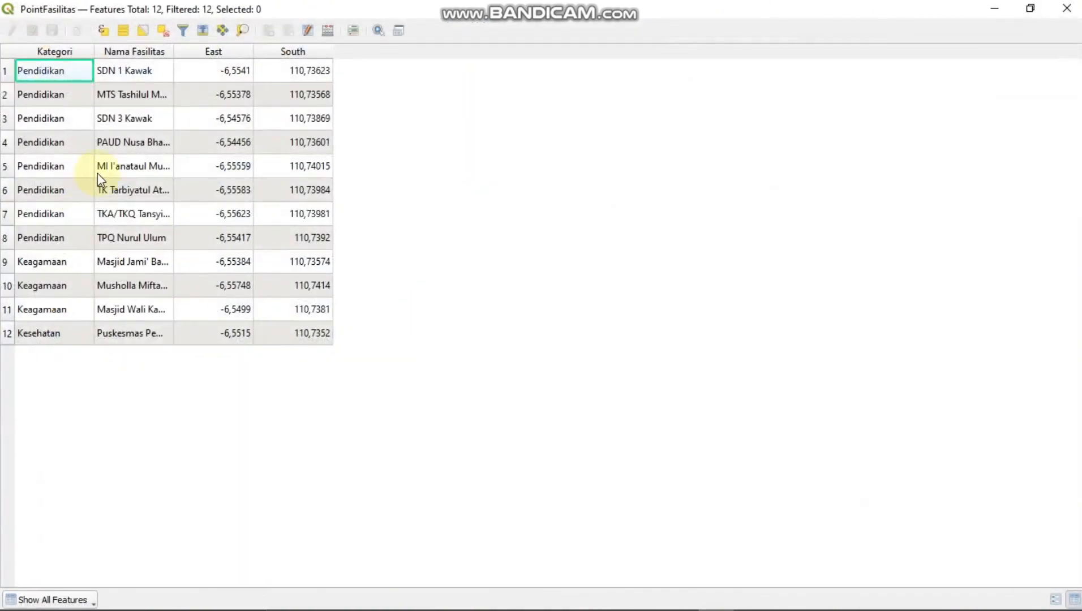
pyautogui.moveTo(458, 4); pyautogui.dragTo(527, 123)
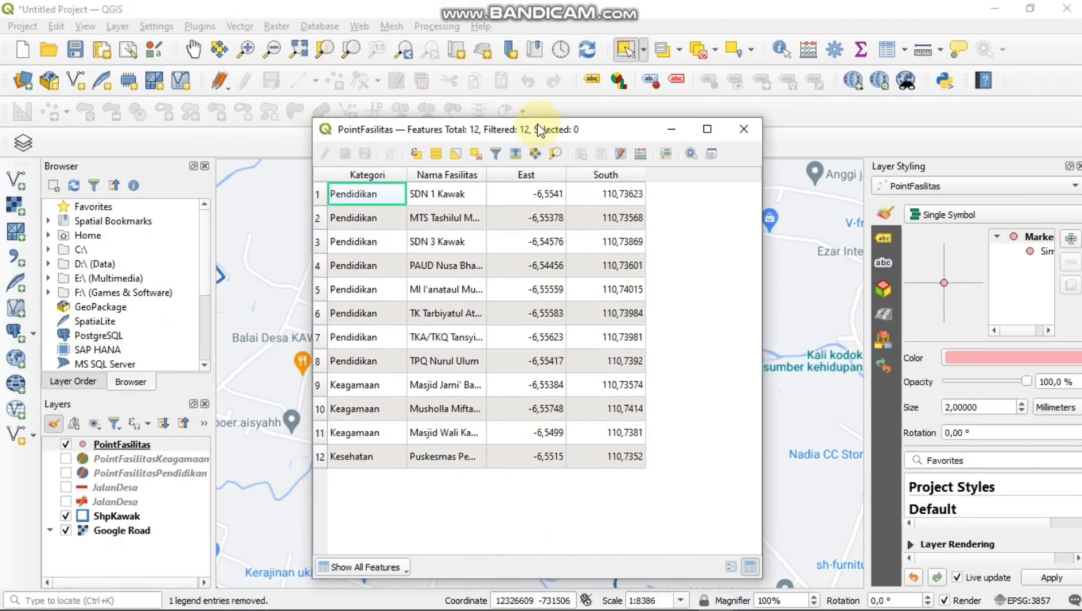
pyautogui.click(744, 128)
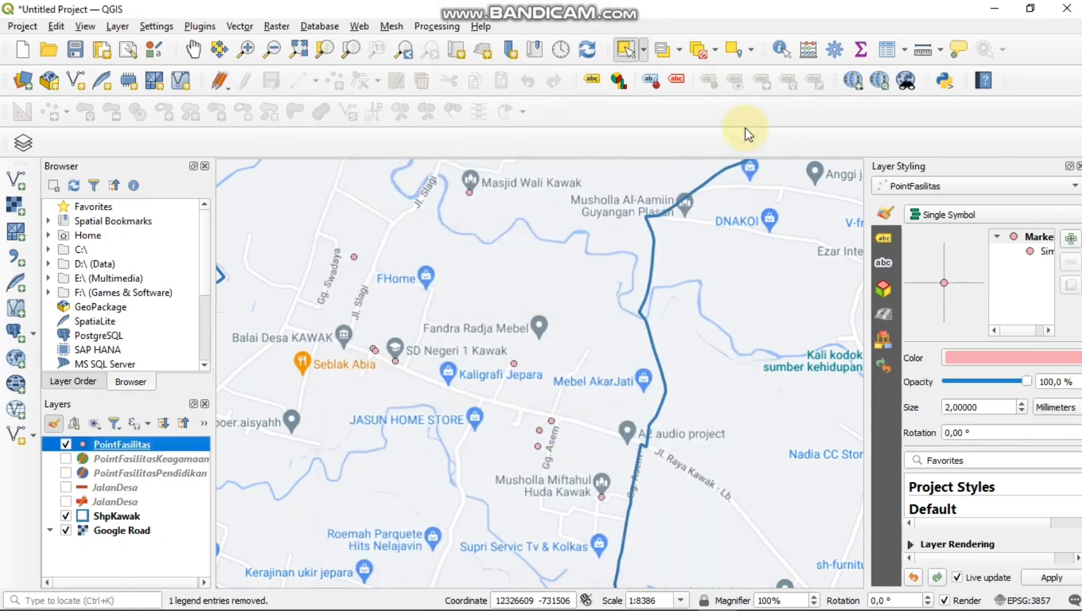
# Hide the Google Road and ShpKawak layers and select all PointFasilitas points on the map
pyautogui.click(66, 530)
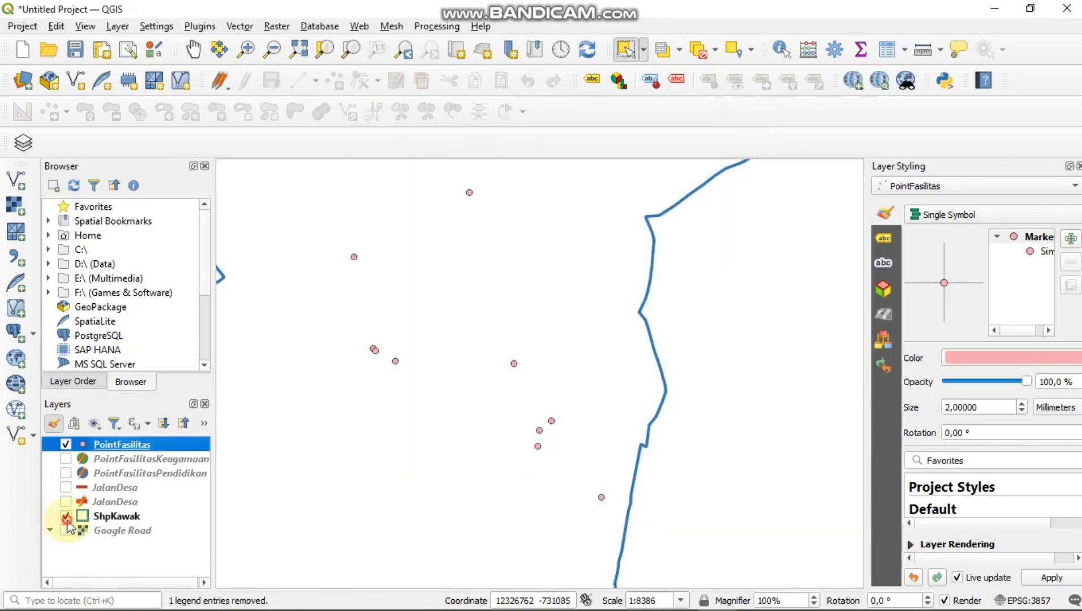
pyautogui.click(66, 517)
pyautogui.scroll(-4, 458, 367)
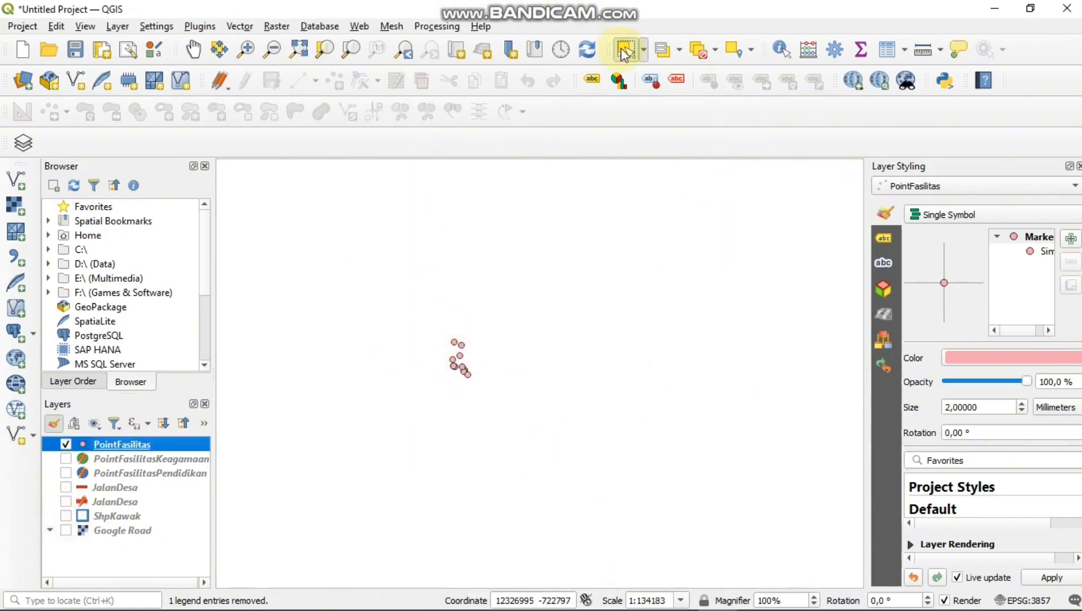
pyautogui.moveTo(393, 316); pyautogui.dragTo(552, 476)
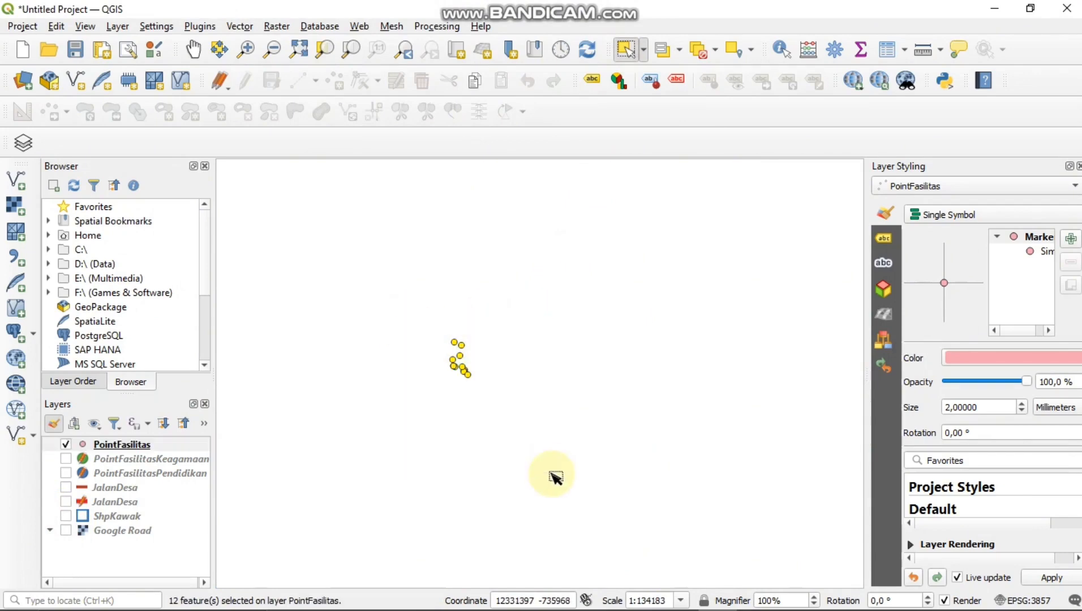
# Begin exporting the PointFasilitas layer in ESRI Shapefile format and browse to the Fasilitas folder for the output file
pyautogui.rightClick(174, 445)
pyautogui.moveTo(331, 382)
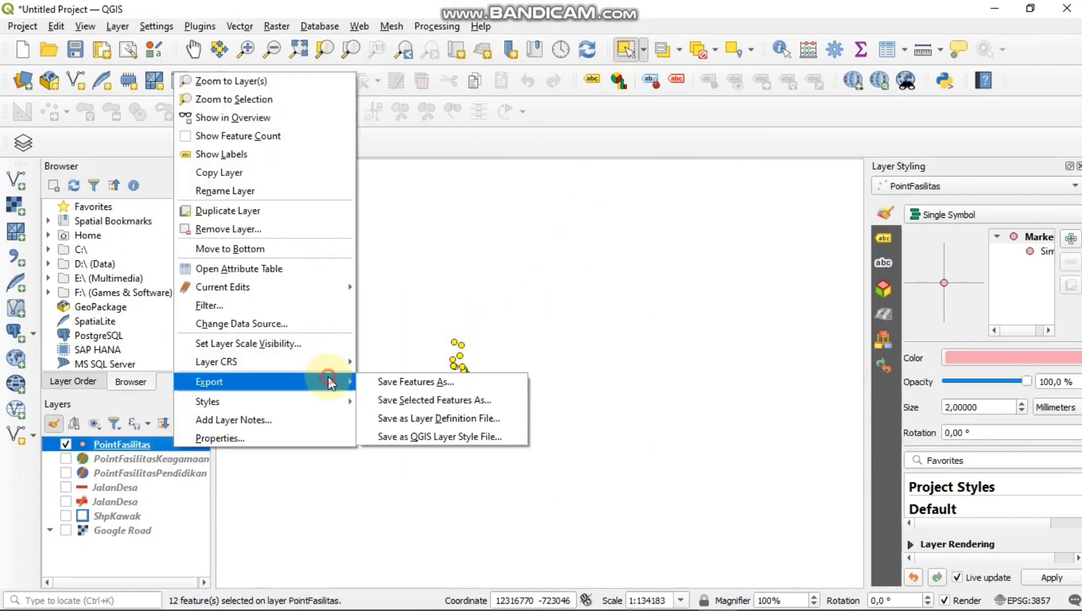
pyautogui.click(398, 383)
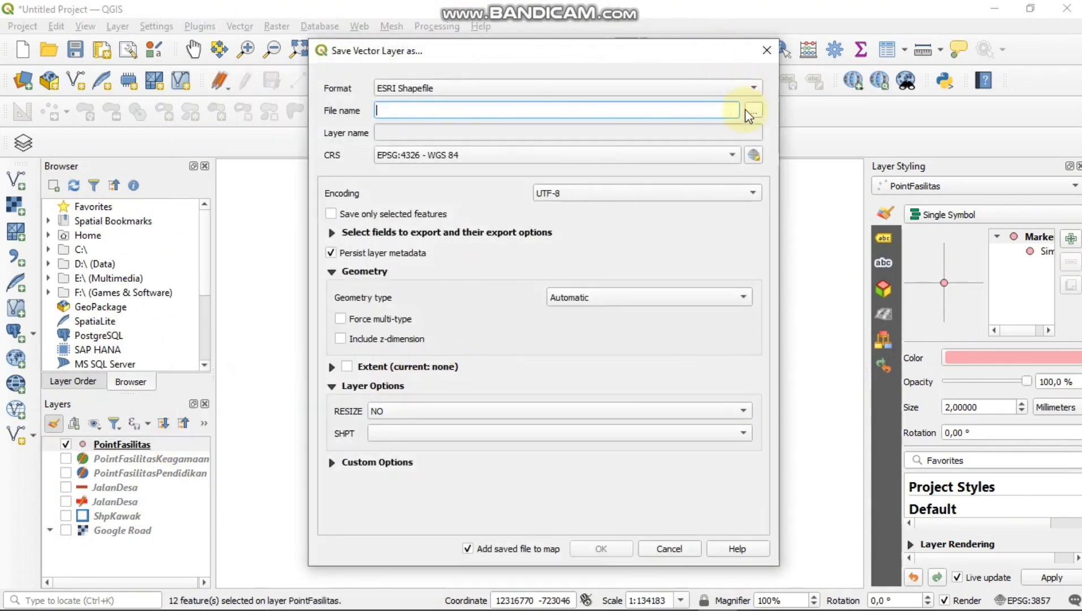
pyautogui.click(747, 113)
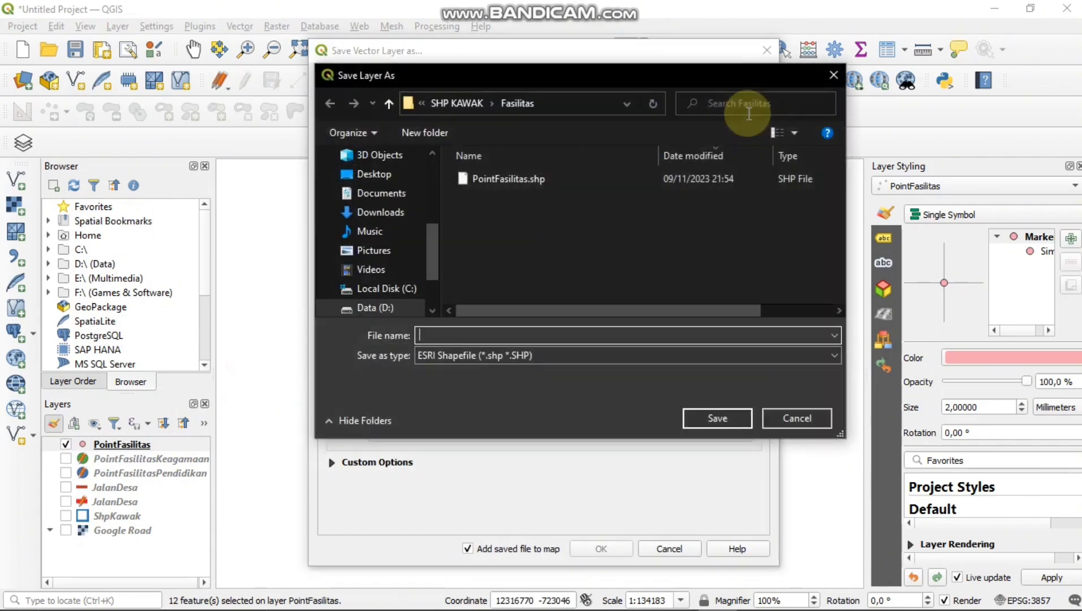
# Try to delete the existing PointFasilitas.shp file from the Fasilitas folder
pyautogui.click(602, 177)
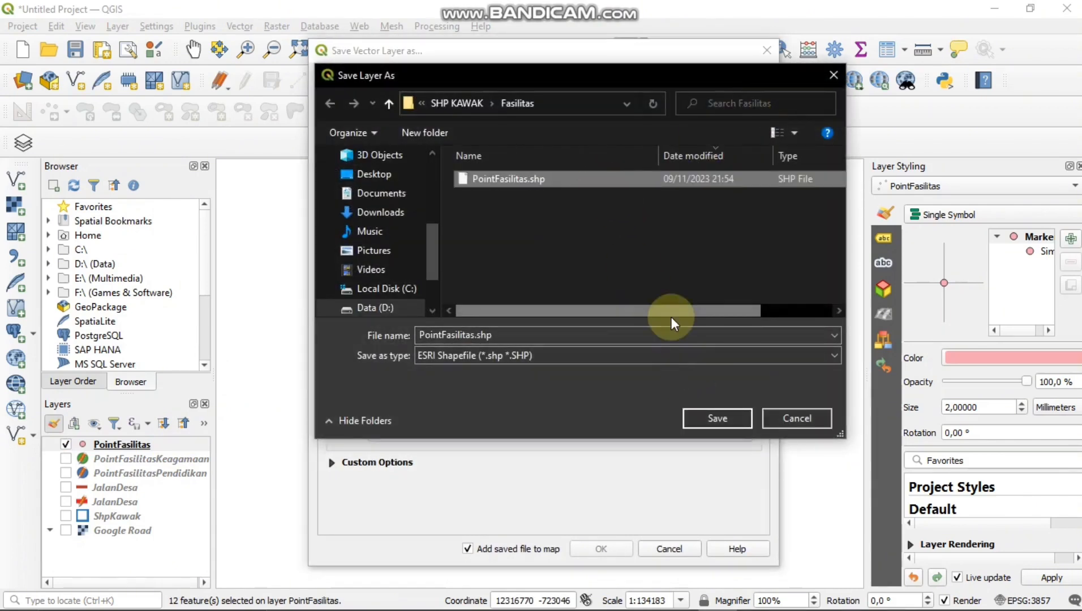
pyautogui.press('Delete')
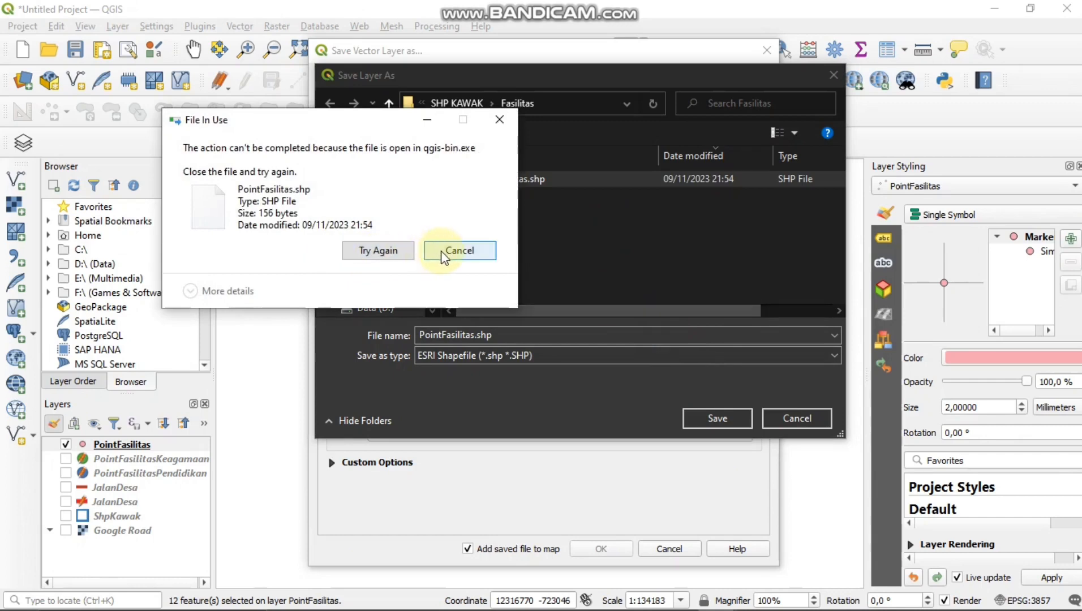
pyautogui.click(447, 258)
# Name the output file PointFasilitasBaru.shp and export the layer with EPSG:4326 - WGS 84, adding it to the map
pyautogui.click(486, 334)
pyautogui.click(509, 334)
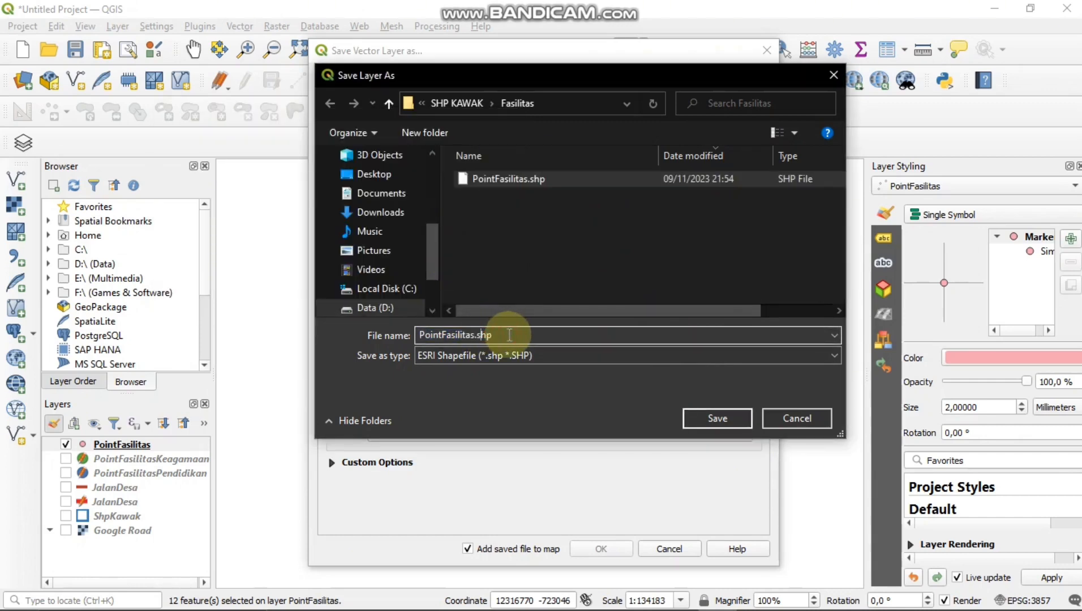
pyautogui.write('Baru')
pyautogui.click(710, 417)
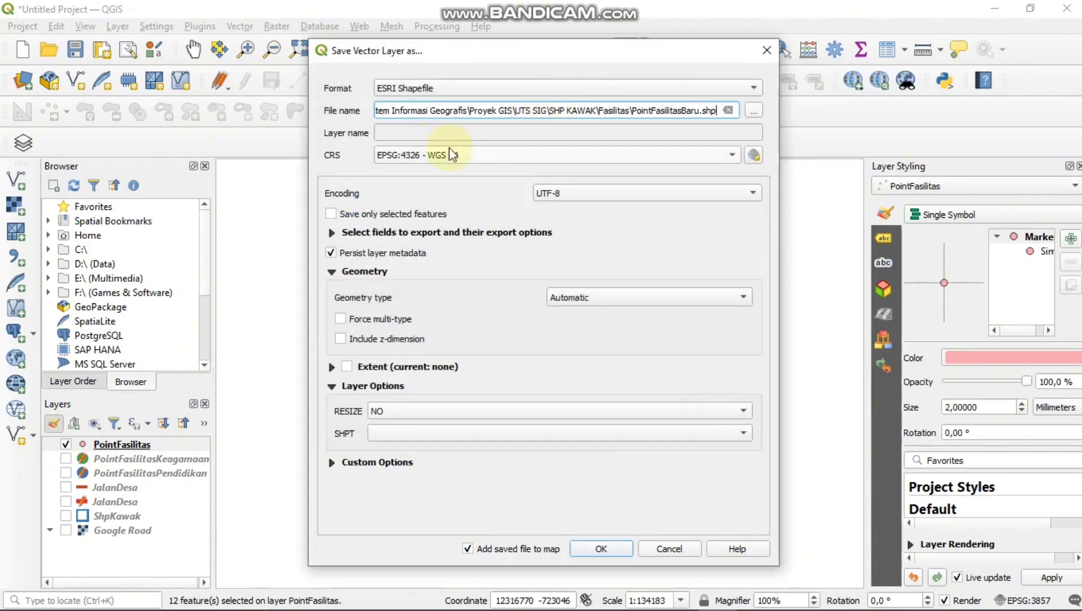
pyautogui.click(606, 549)
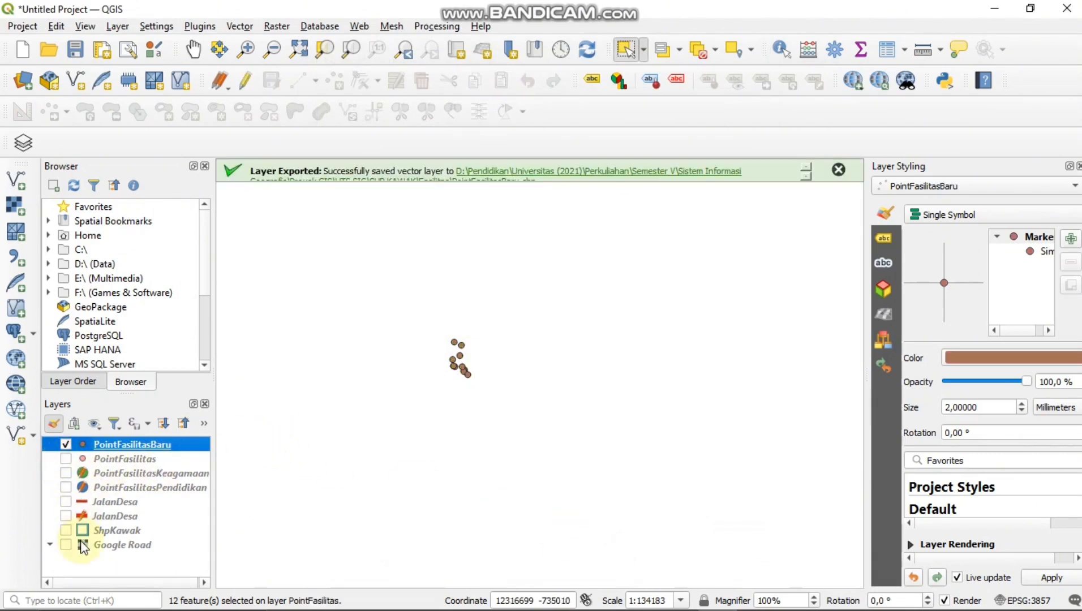
# Show the ShpKawak and Google Road layers beneath the exported points
pyautogui.click(66, 530)
pyautogui.click(65, 544)
pyautogui.scroll(3, 446, 362)
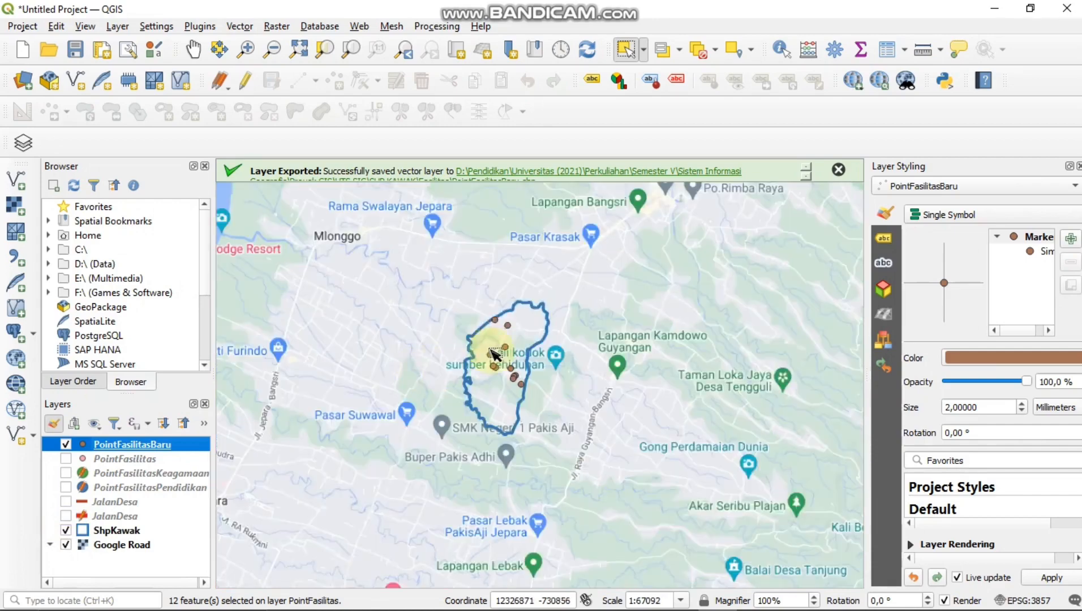
# Duplicate the PointFasilitasBaru layer twice and make the copies visible
pyautogui.rightClick(182, 448)
pyautogui.click(285, 191)
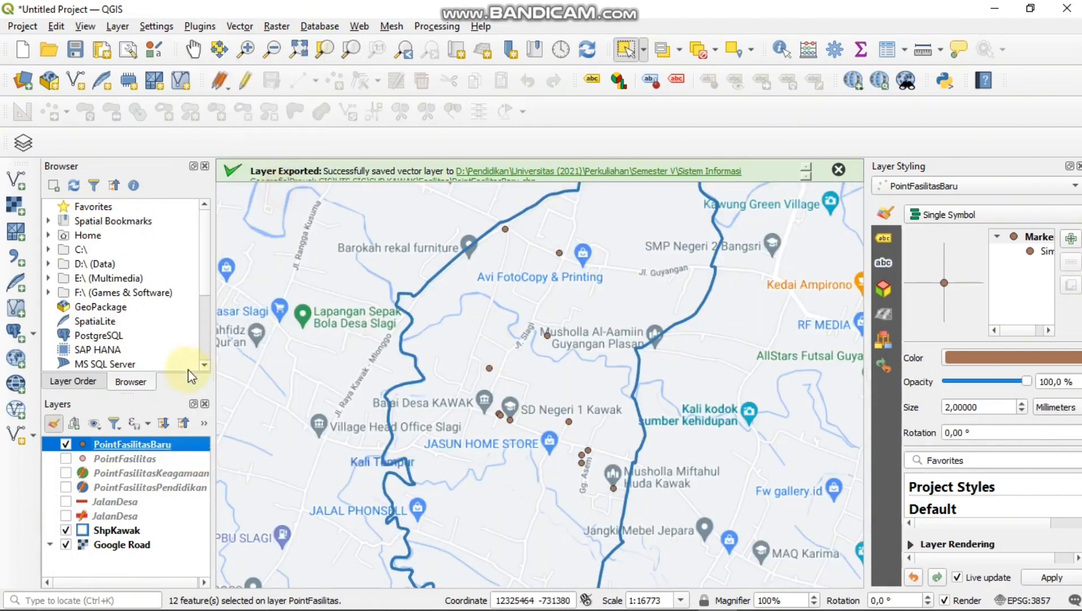
pyautogui.rightClick(170, 444)
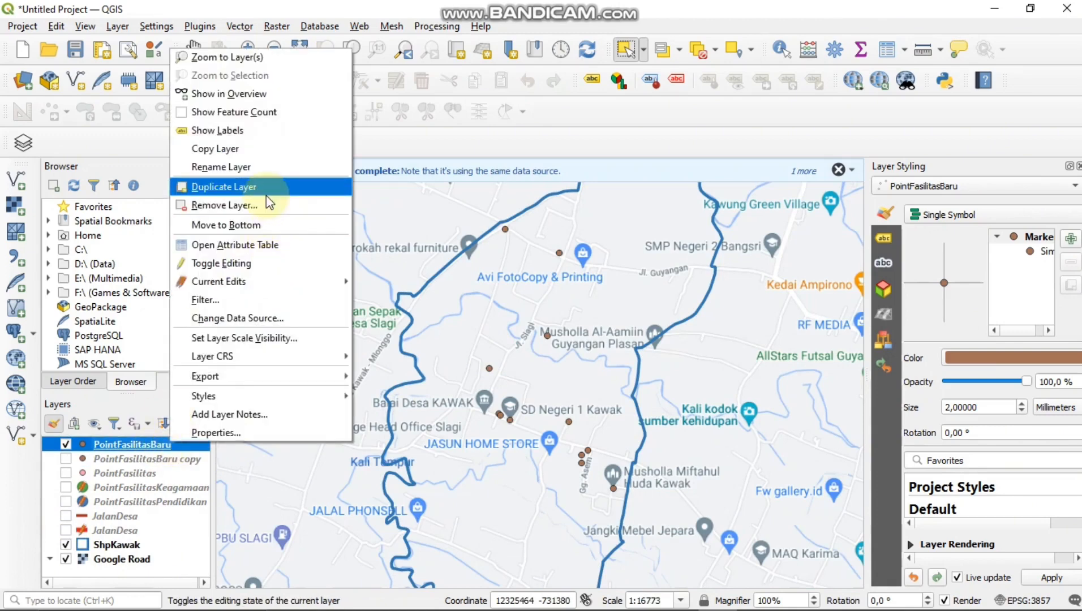
pyautogui.click(265, 194)
pyautogui.click(66, 474)
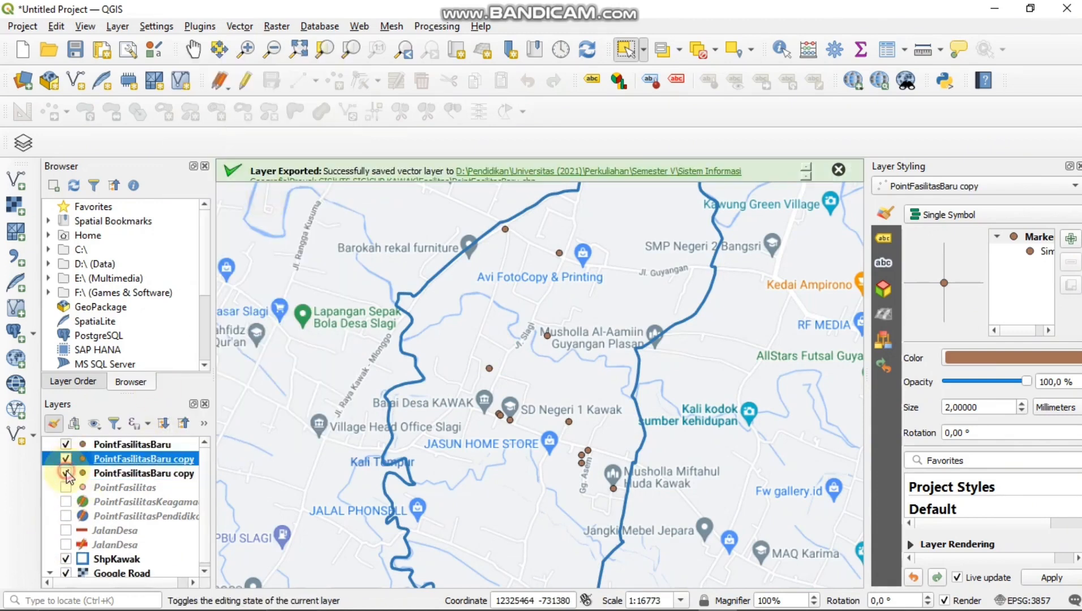
# Rename PointFasilitasBaru and its two copies as PointFasilitasKeagamaan, PointFasilitasPendidikan and PointFasilitasKesehatan
pyautogui.click(129, 445)
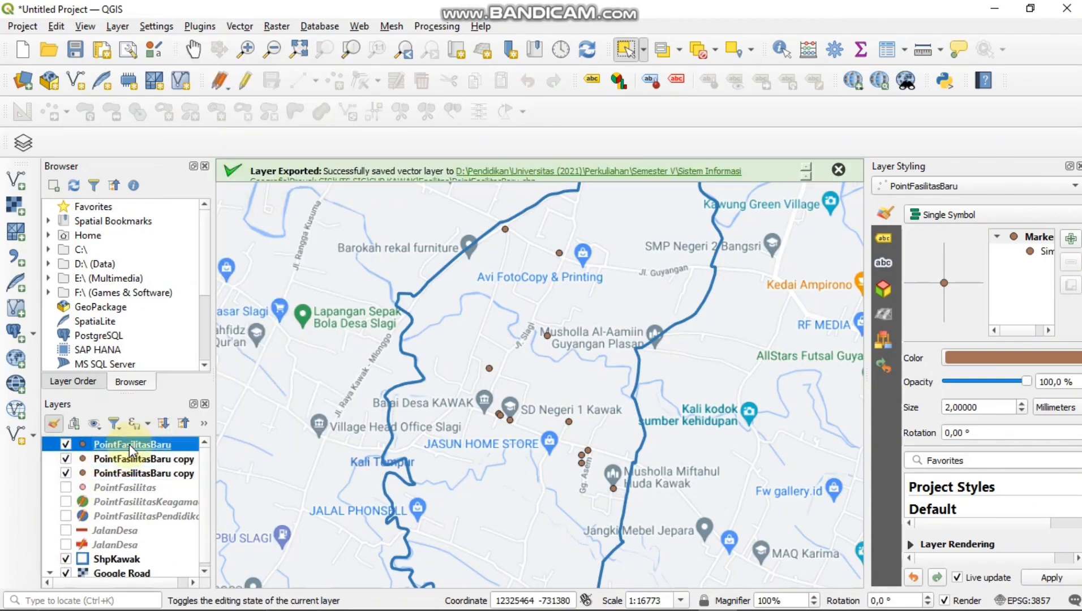
pyautogui.click(130, 445)
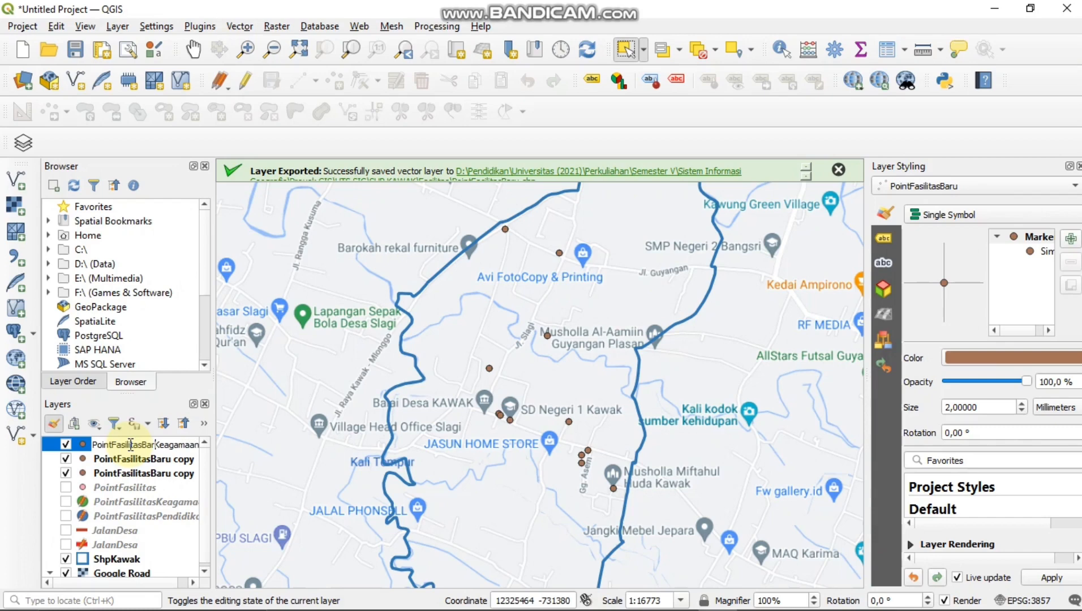
pyautogui.press('Return')
pyautogui.press('Down')
pyautogui.press('F2')
pyautogui.hotkey('ctrl', 'a')
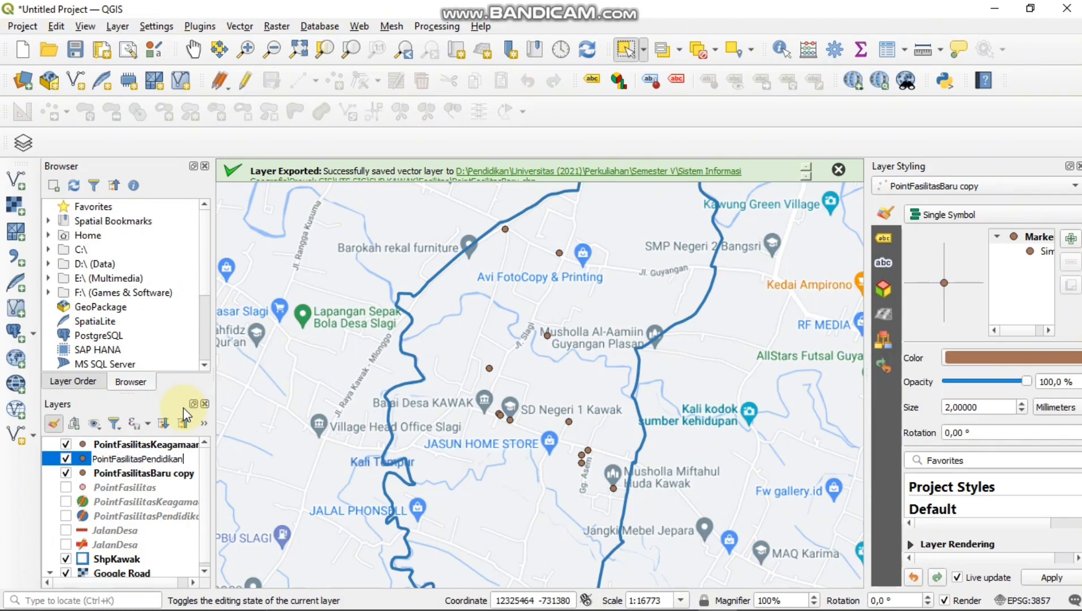
pyautogui.press('Return')
pyautogui.press('Down')
pyautogui.press('F2')
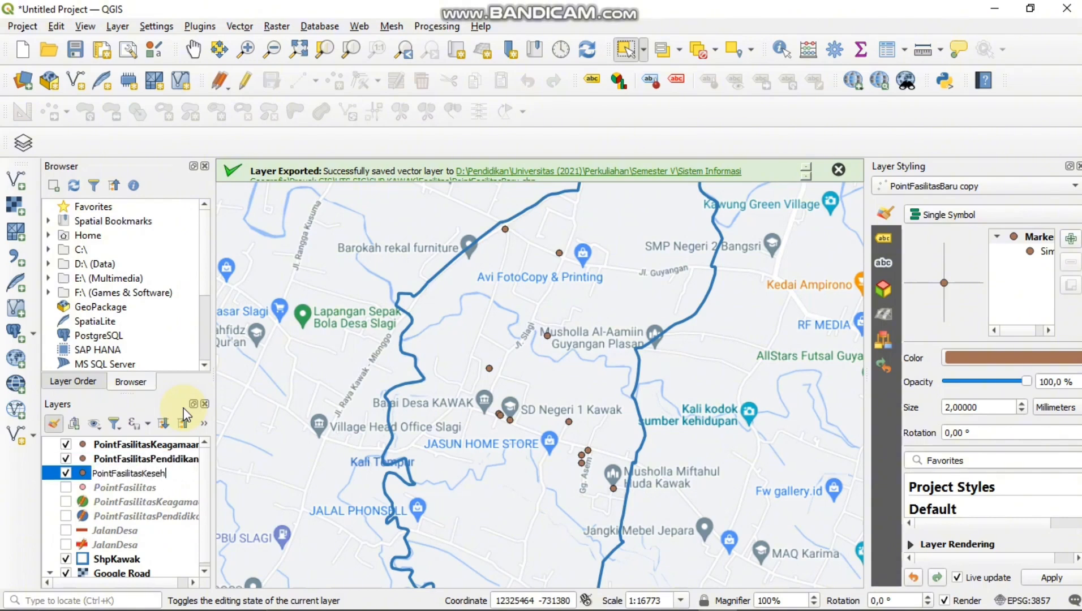
pyautogui.write('Kesehatan')
pyautogui.press('Return')
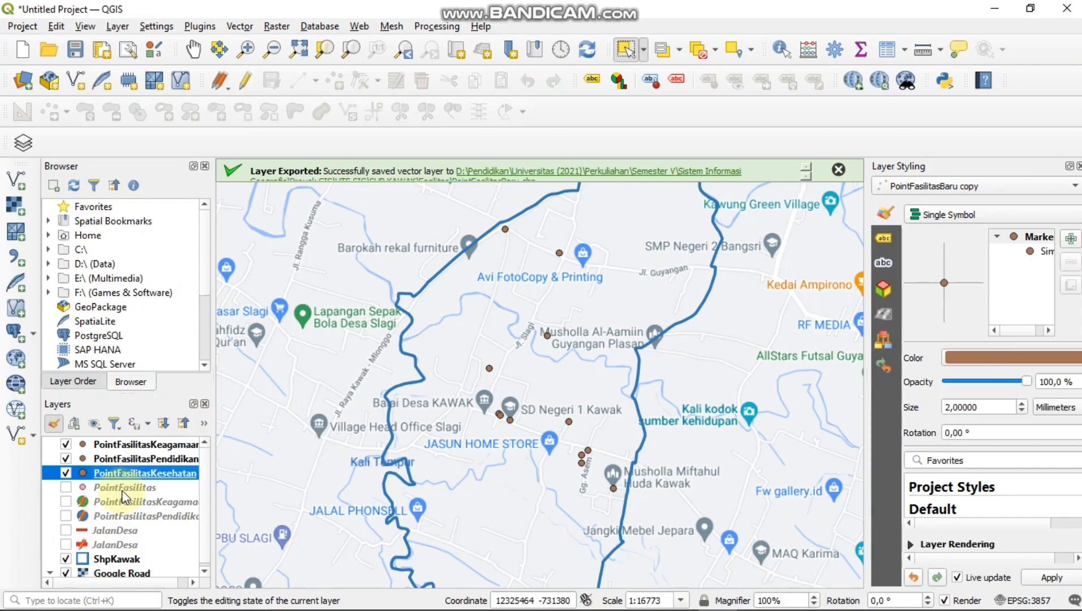
# Delete all Pendidikan and Keagamaan features, rows 1 to 11, from the PointFasilitasKesehatan attribute table in edit mode
pyautogui.doubleClick(172, 478)
pyautogui.click(868, 17)
pyautogui.click(886, 50)
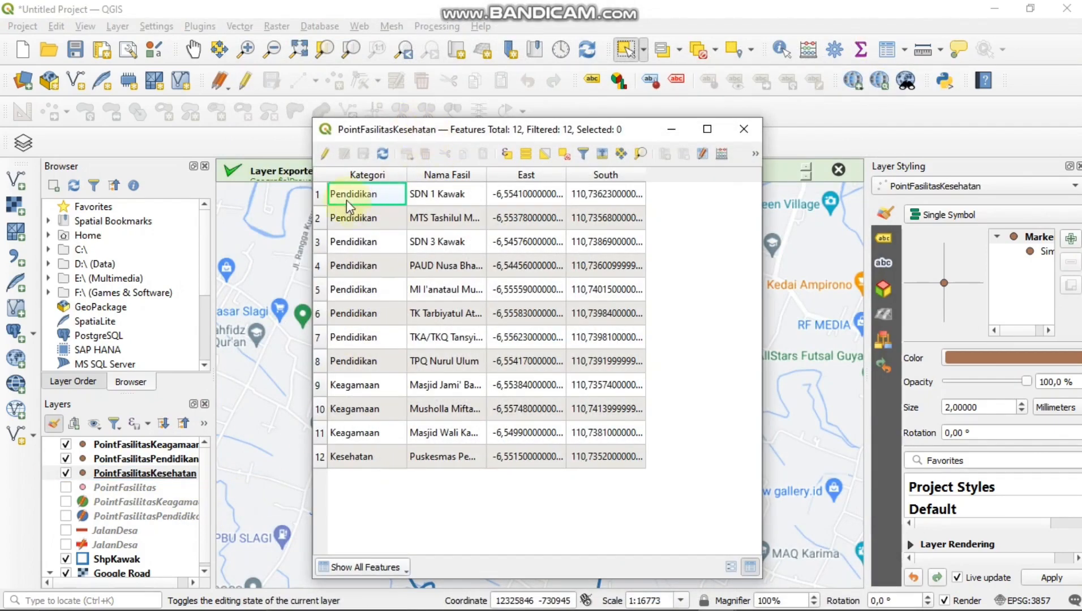
pyautogui.click(331, 157)
pyautogui.click(318, 216)
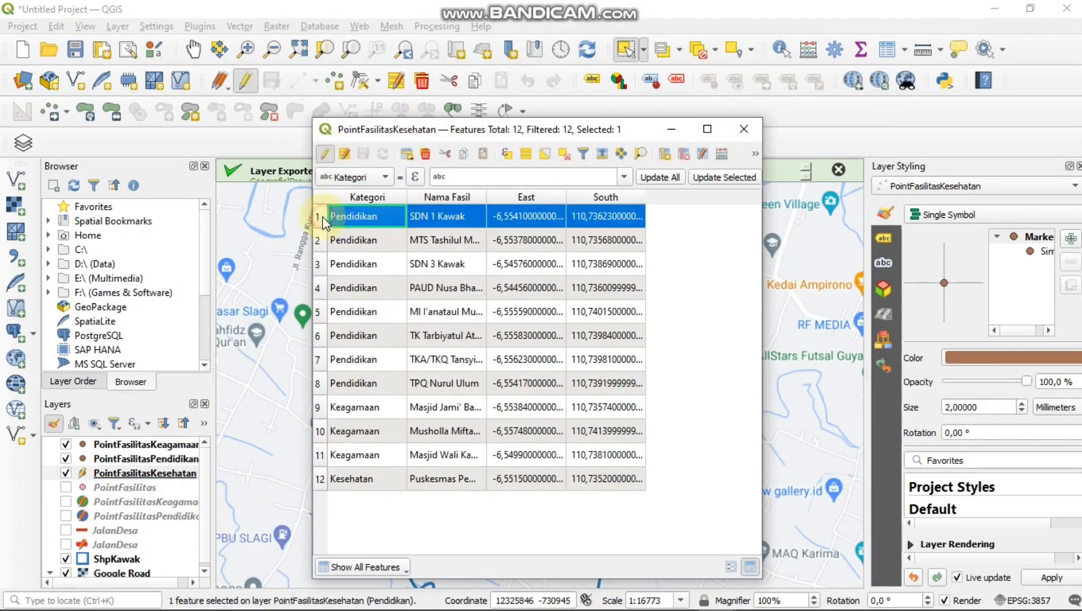
pyautogui.keyDown('shift'); pyautogui.click(319, 455); pyautogui.keyUp('shift')
pyautogui.click(421, 80)
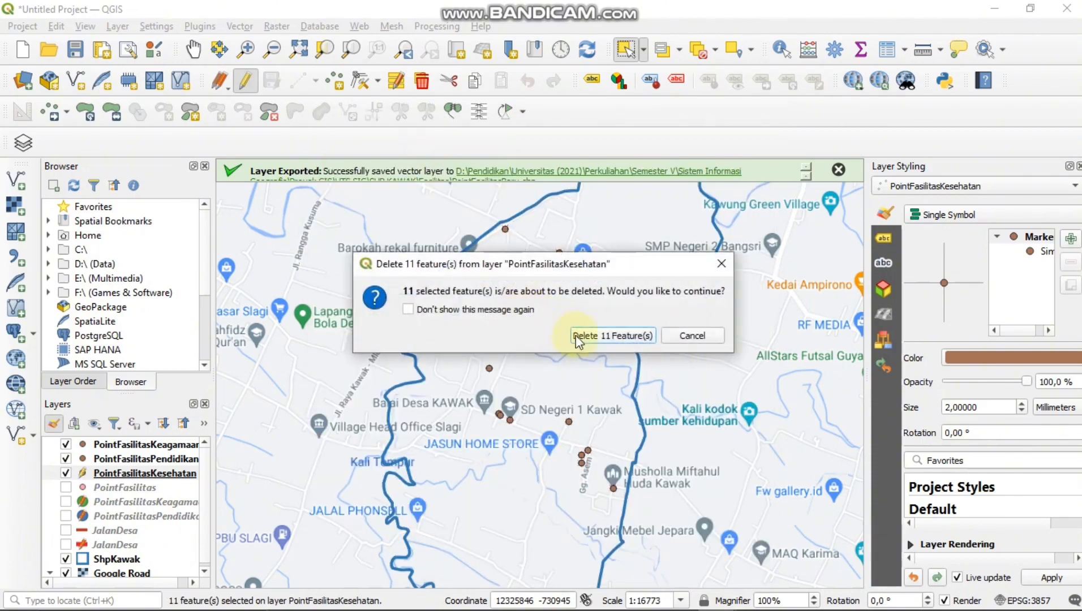
pyautogui.click(581, 335)
# Apply the topo hospital symbol to the PointFasilitasKesehatan layer
pyautogui.rightClick(94, 472)
pyautogui.click(116, 471)
pyautogui.doubleClick(116, 468)
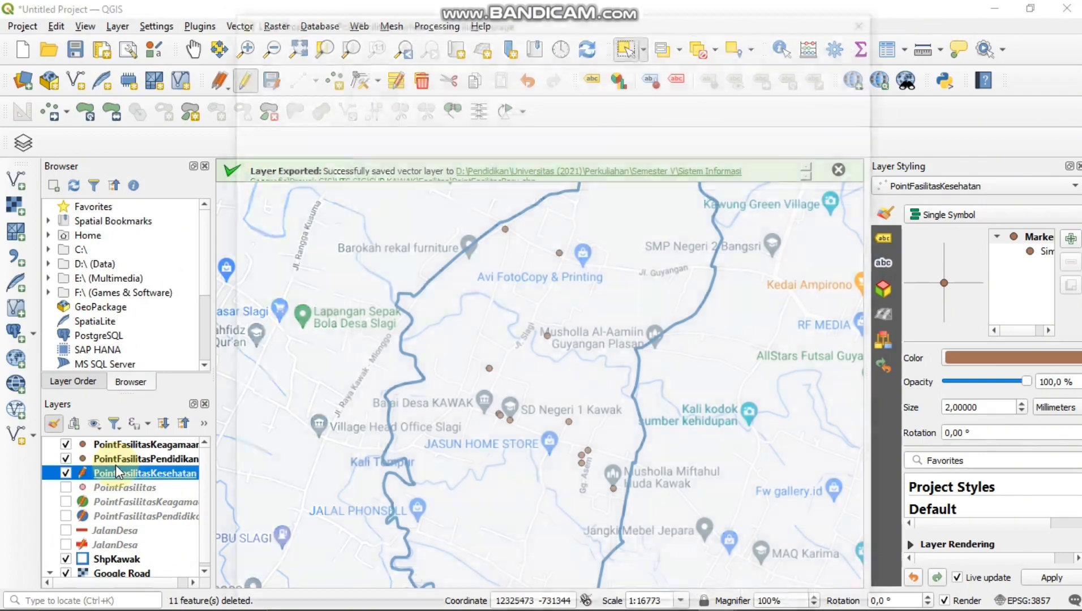
pyautogui.click(298, 67)
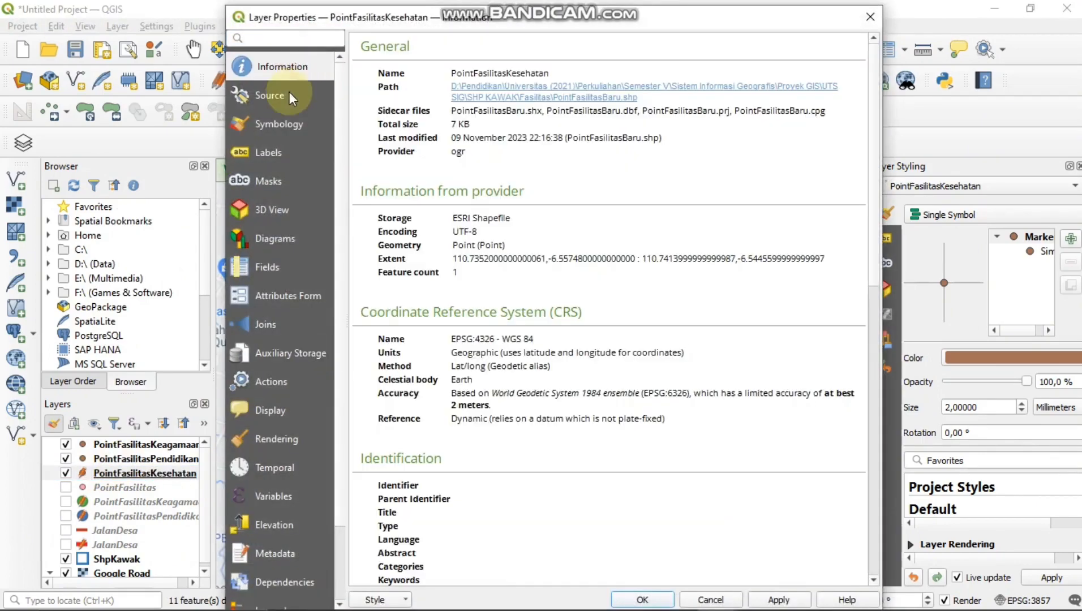
pyautogui.click(277, 126)
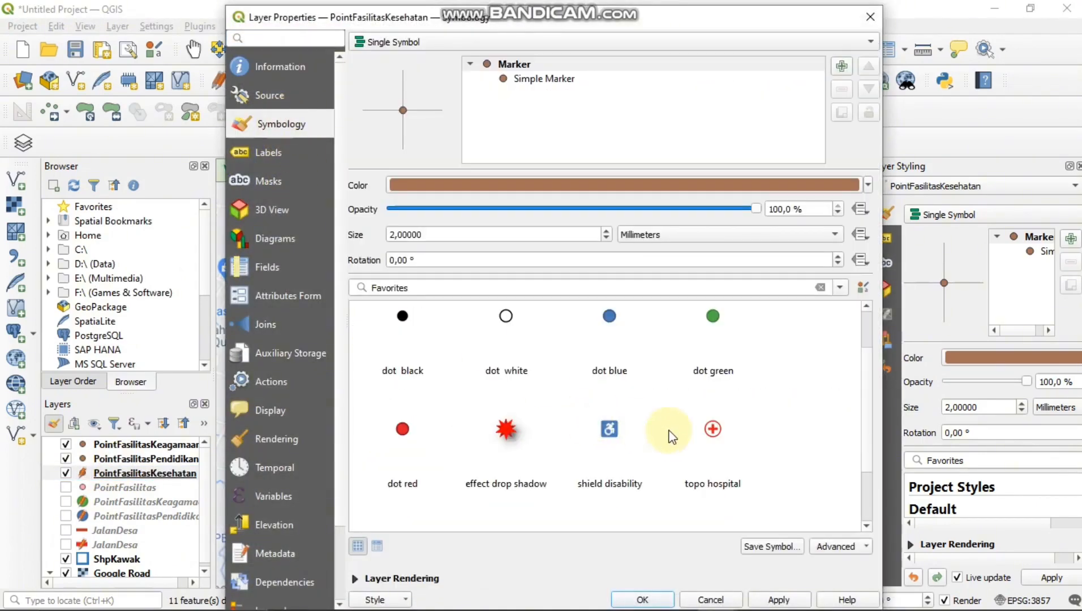
pyautogui.click(710, 428)
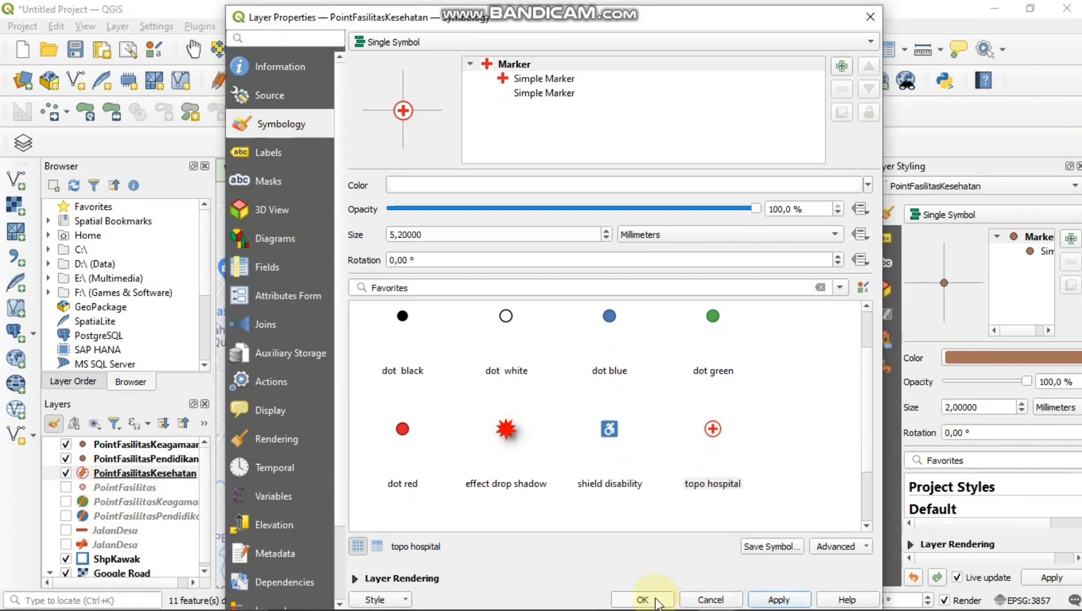
pyautogui.click(643, 598)
# Examine the health facility point on the map, toggling the visibility of the new Pendidikan and Keagamaan layers to compare
pyautogui.scroll(3, 502, 395)
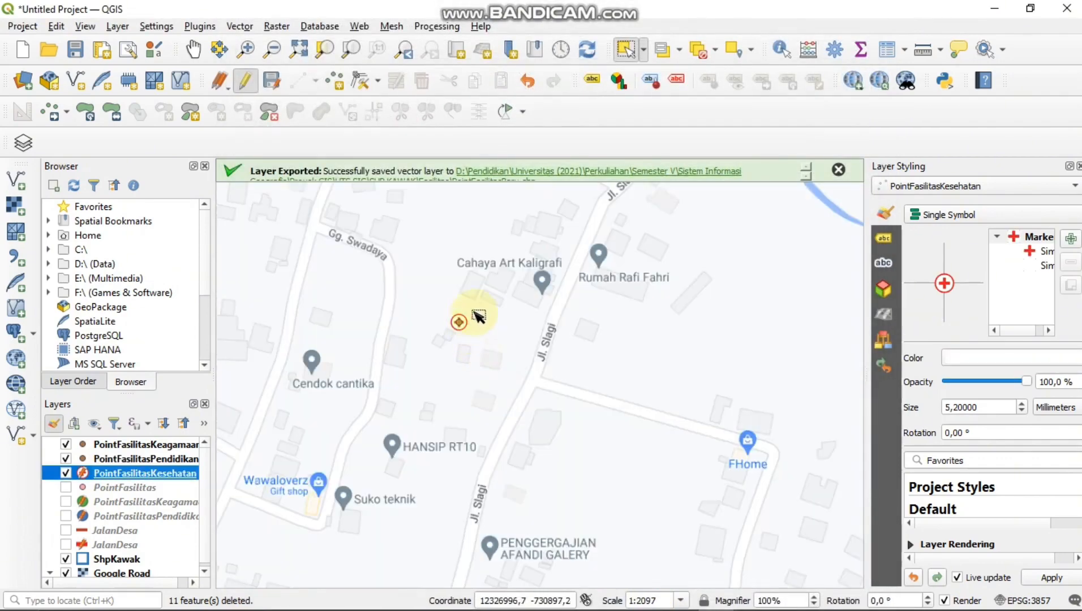
pyautogui.scroll(1, 461, 320)
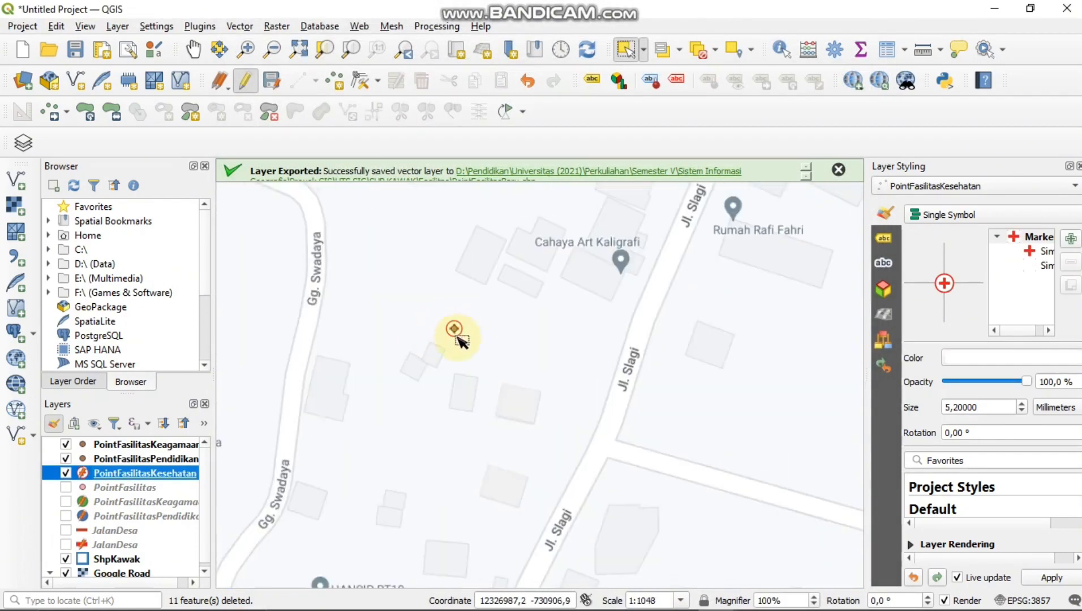
pyautogui.scroll(-2, 459, 334)
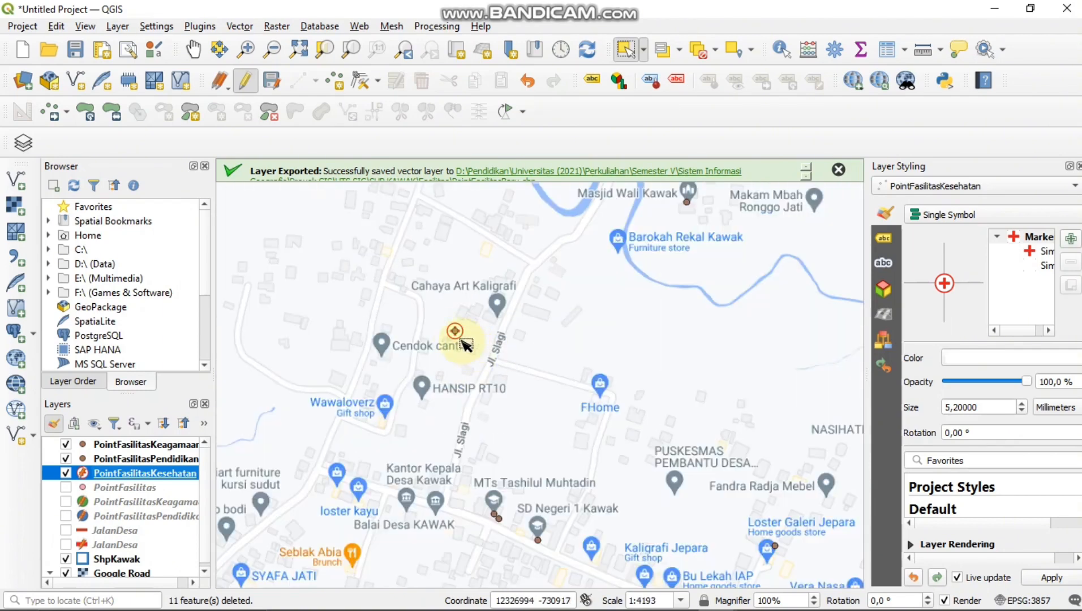
pyautogui.click(66, 458)
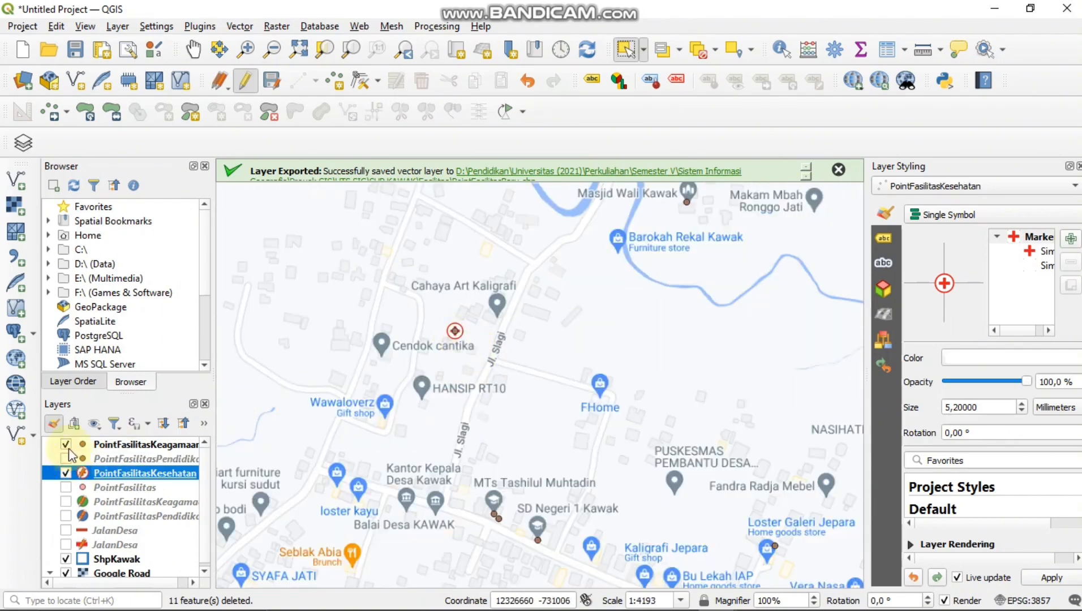
pyautogui.click(66, 444)
pyautogui.click(65, 444)
pyautogui.click(66, 458)
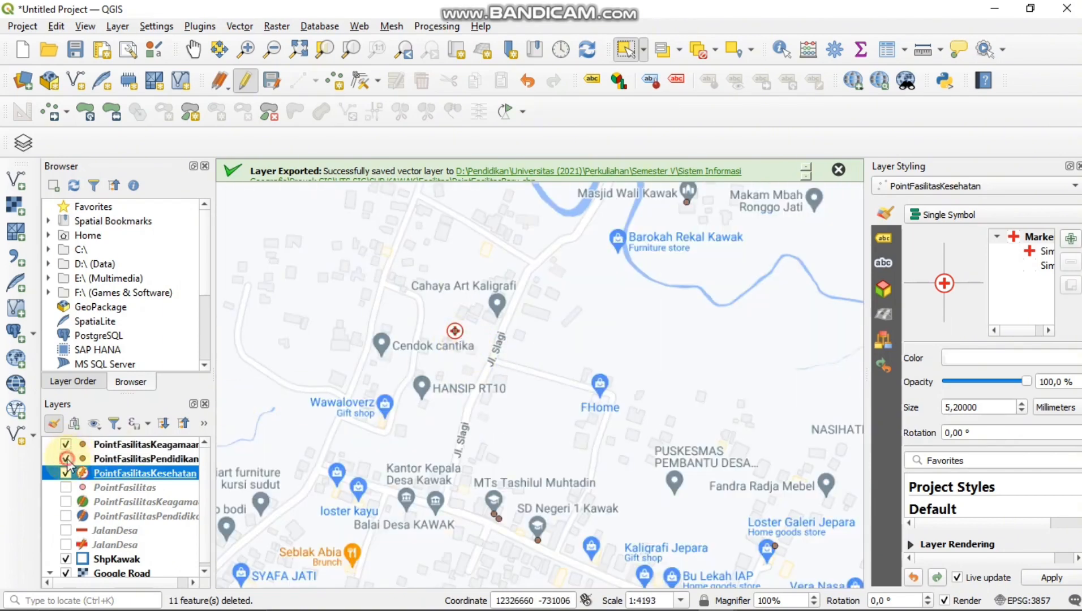
# Delete the Keagamaan and Kesehatan features, rows 9 to 12, from the PointFasilitasPendidikan attribute table in edit mode
pyautogui.click(129, 459)
pyautogui.doubleClick(131, 459)
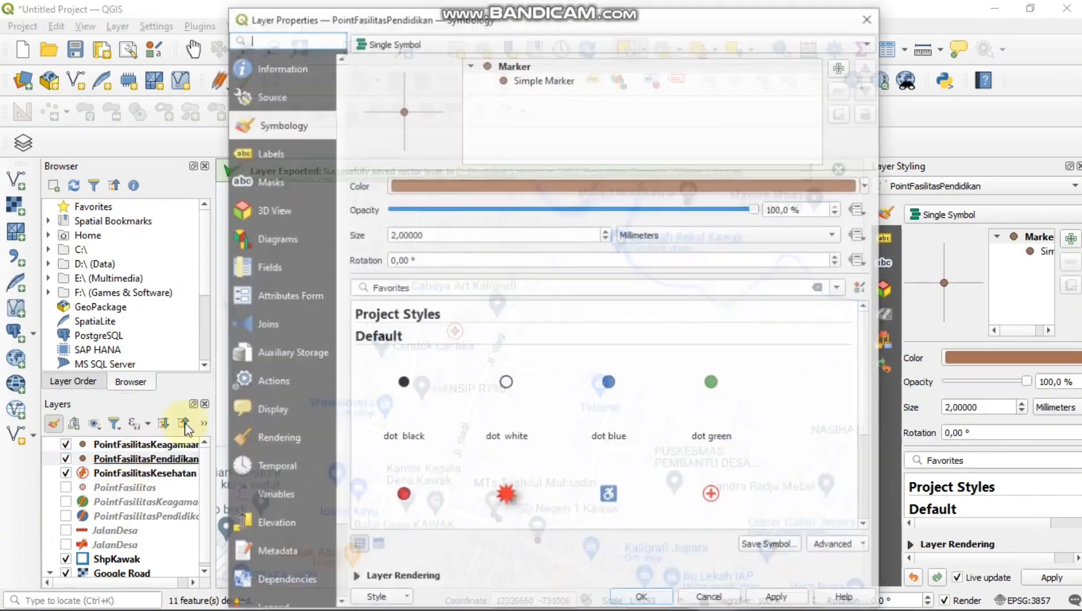
pyautogui.click(870, 17)
pyautogui.click(887, 50)
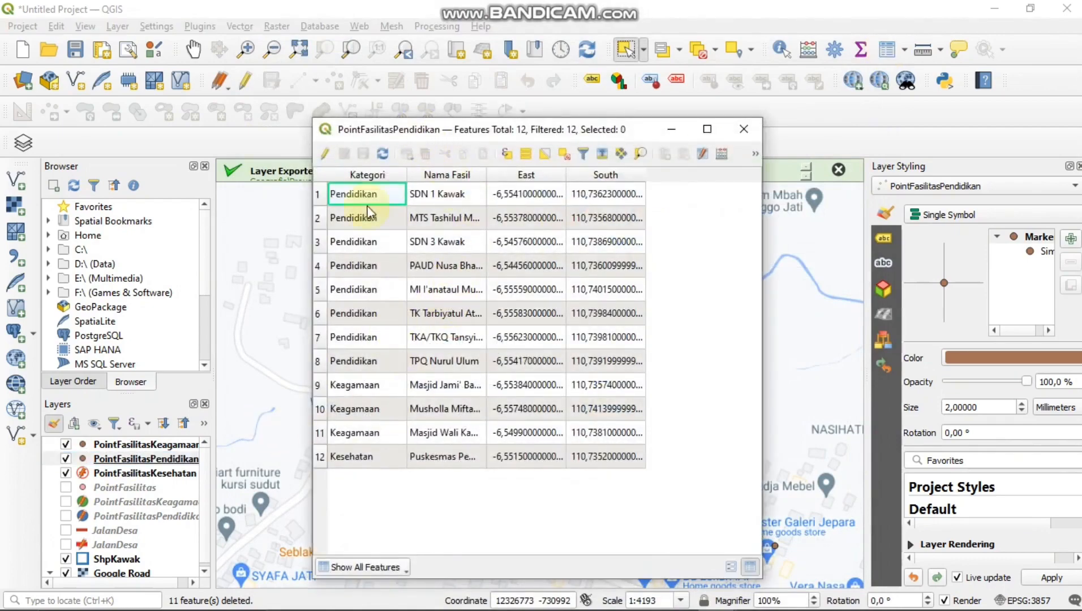
pyautogui.click(319, 385)
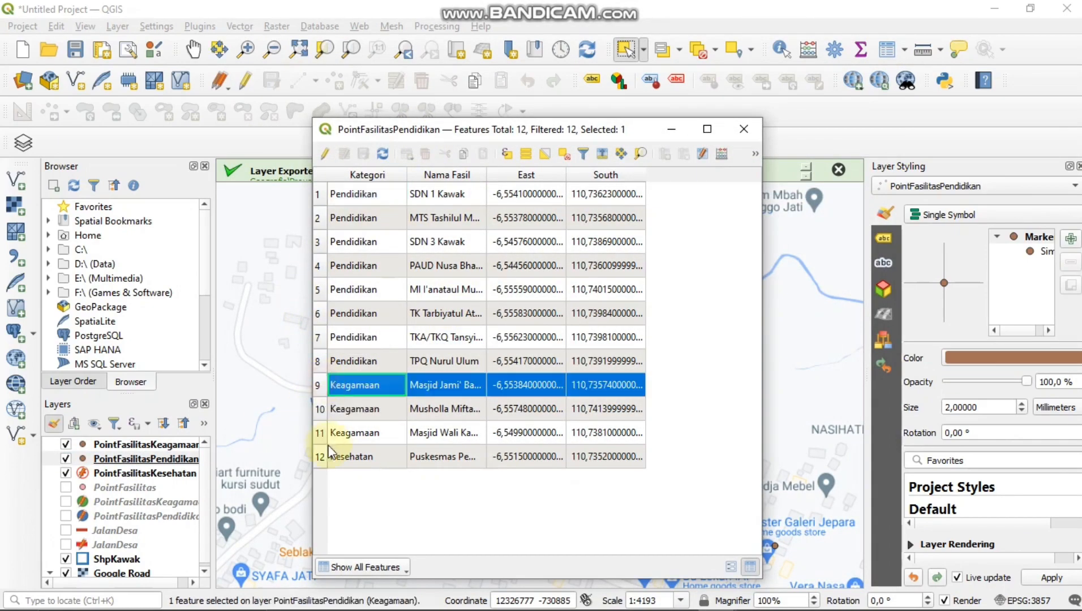
pyautogui.keyDown('shift'); pyautogui.click(320, 456); pyautogui.keyUp('shift')
pyautogui.click(324, 154)
pyautogui.click(425, 154)
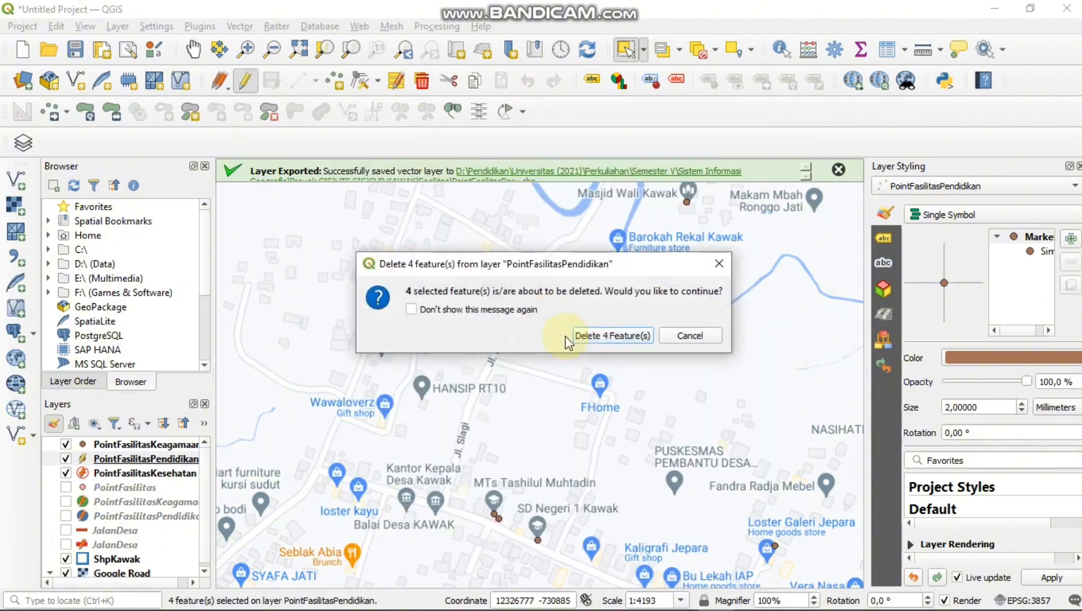
pyautogui.click(618, 339)
pyautogui.scroll(-1, 488, 317)
pyautogui.scroll(1, 473, 331)
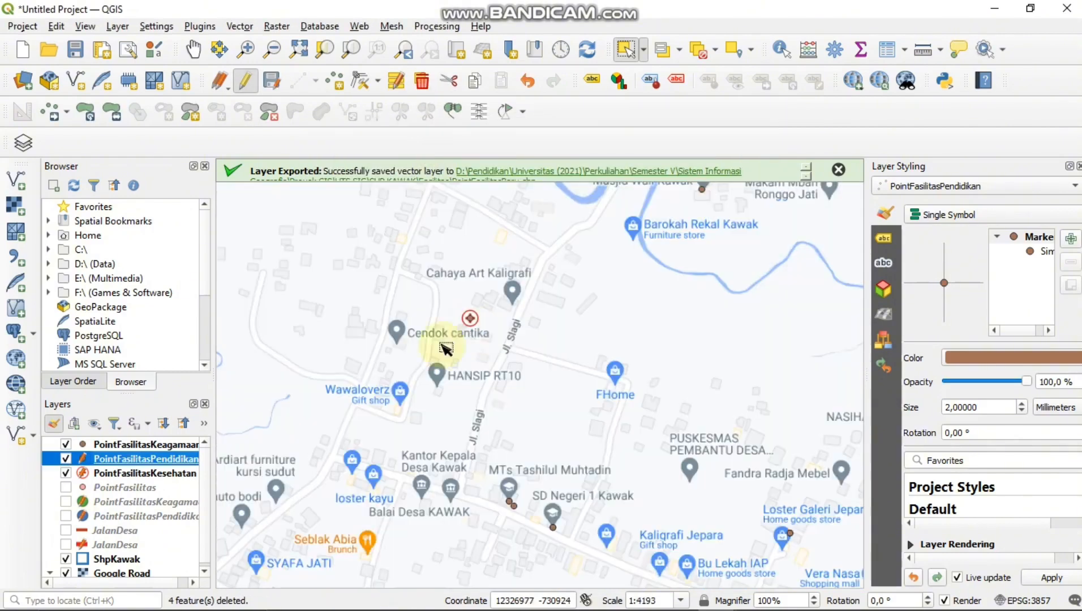
# Apply the dot blue symbol to the PointFasilitasPendidikan layer
pyautogui.rightClick(131, 459)
pyautogui.click(149, 450)
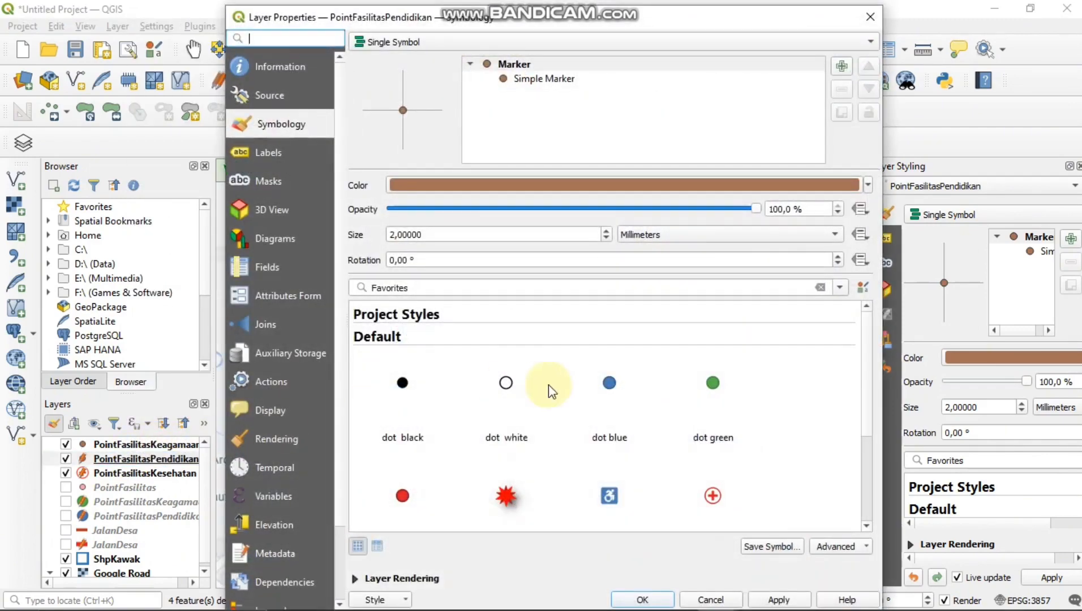
pyautogui.click(608, 384)
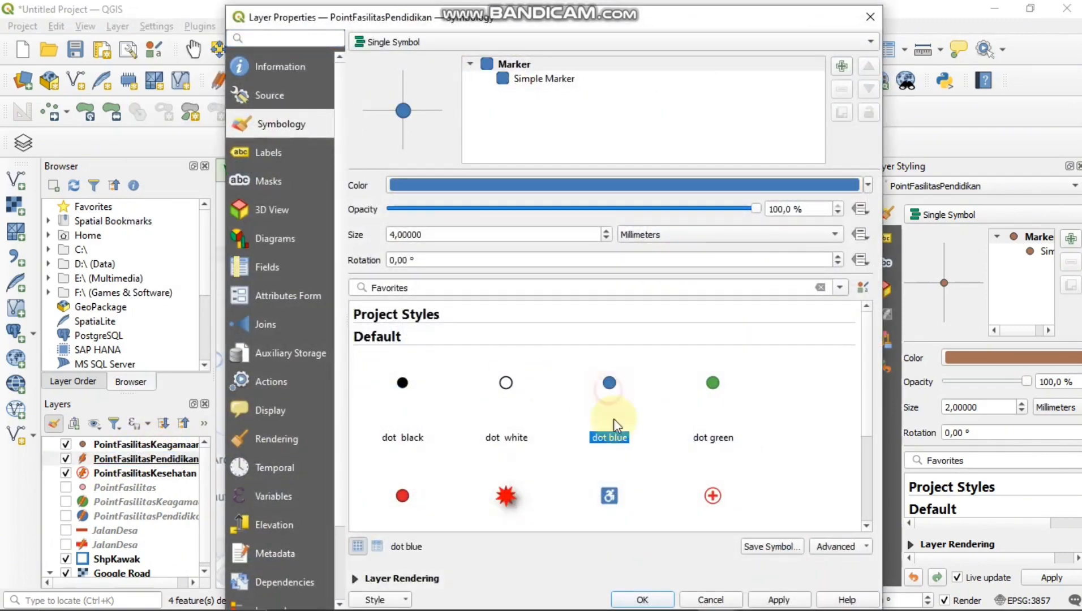
pyautogui.click(642, 601)
pyautogui.scroll(-2, 459, 350)
pyautogui.scroll(2, 472, 381)
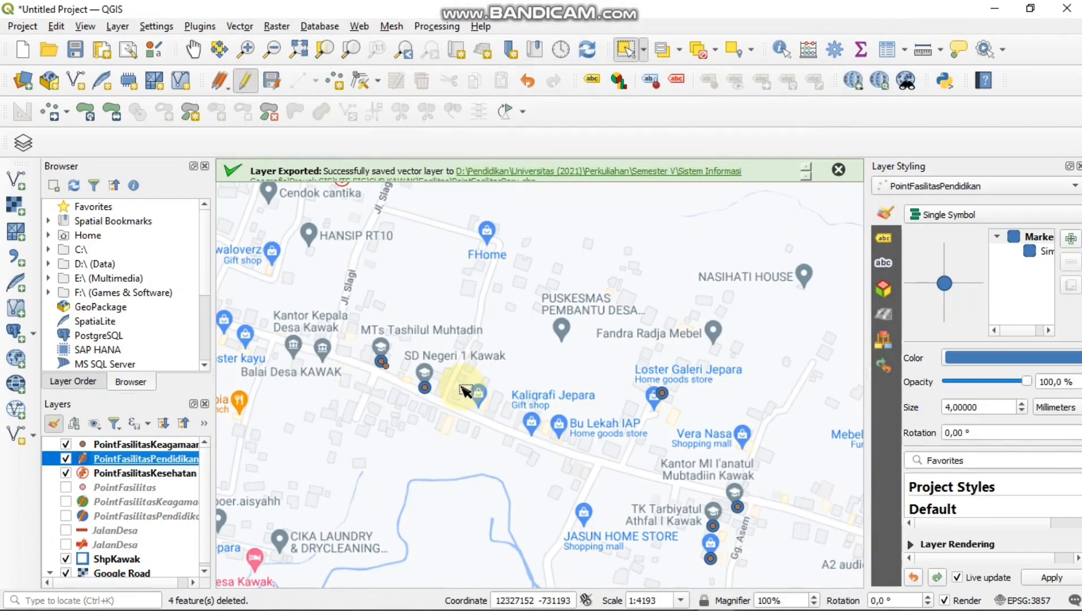
# Delete all Pendidikan features, rows 1 to 8, from the PointFasilitasKeagamaan attribute table in edit mode
pyautogui.click(180, 445)
pyautogui.click(886, 50)
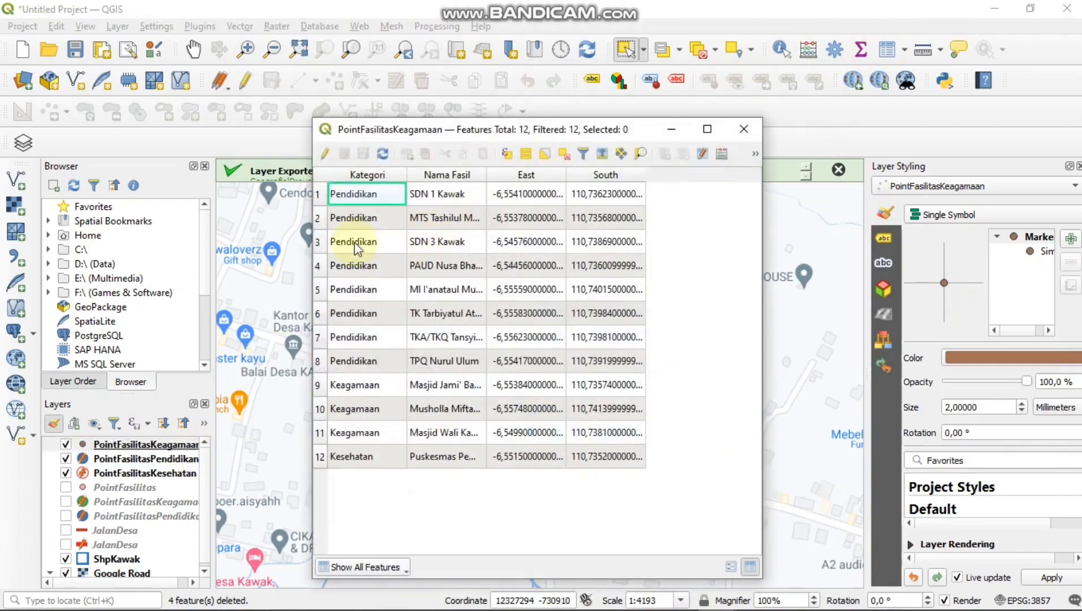
pyautogui.click(325, 154)
pyautogui.click(319, 217)
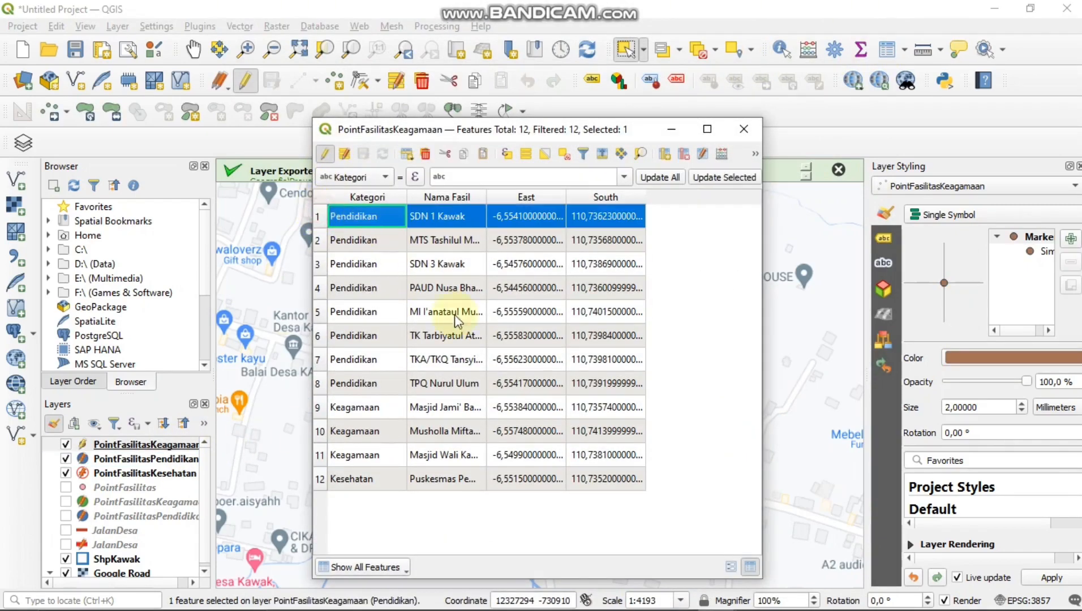
pyautogui.doubleClick(600, 384)
pyautogui.keyDown('shift'); pyautogui.click(319, 386); pyautogui.keyUp('shift')
pyautogui.click(429, 155)
pyautogui.click(571, 338)
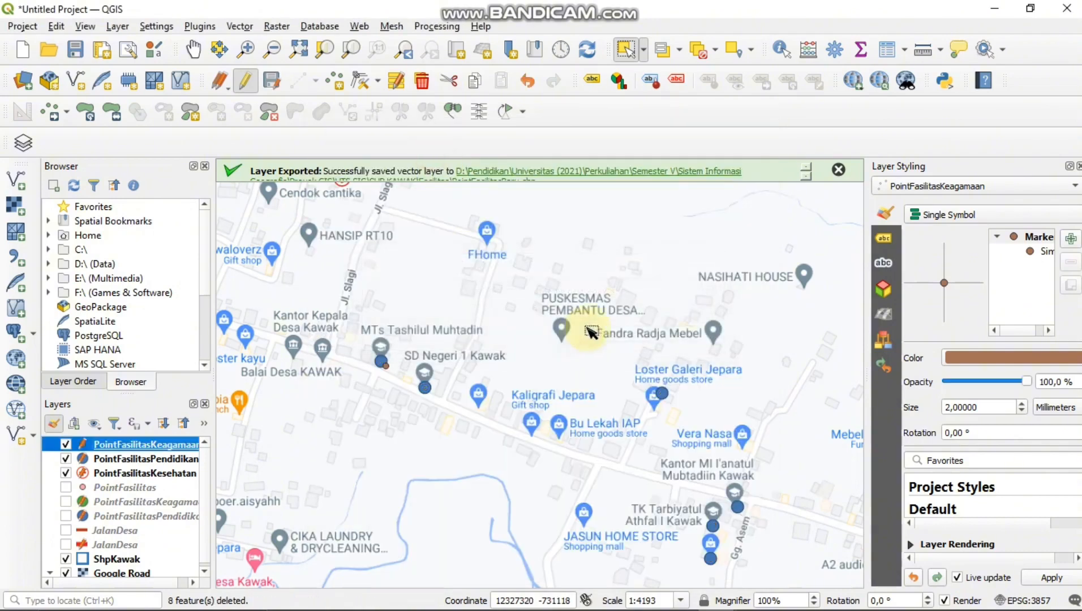
# Delete the remaining Kesehatan feature from the PointFasilitasKeagamaan attribute table
pyautogui.click(886, 50)
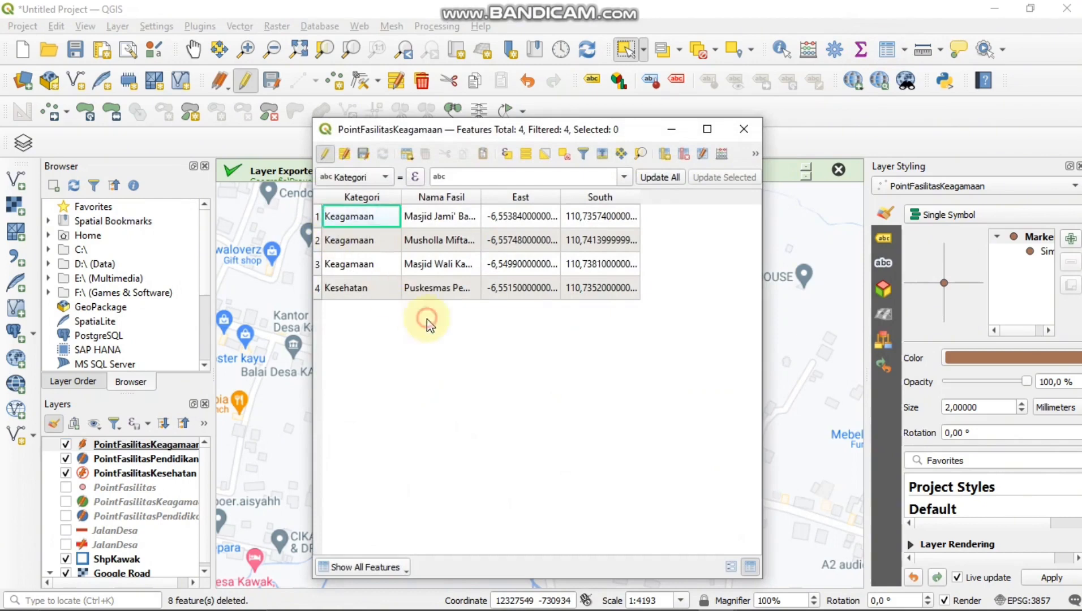
pyautogui.doubleClick(340, 288)
pyautogui.click(425, 154)
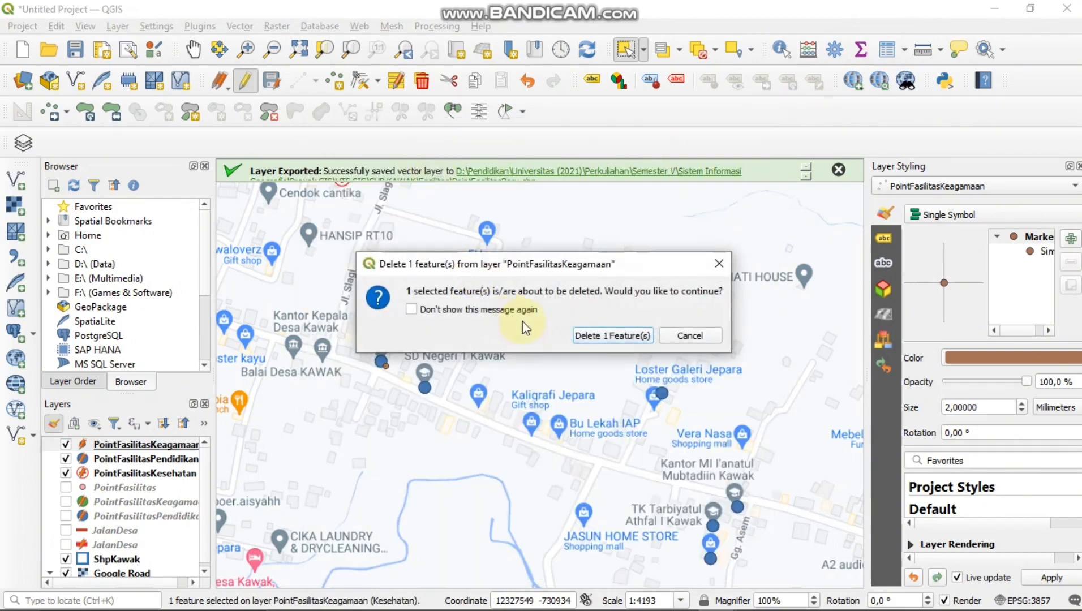
pyautogui.click(587, 336)
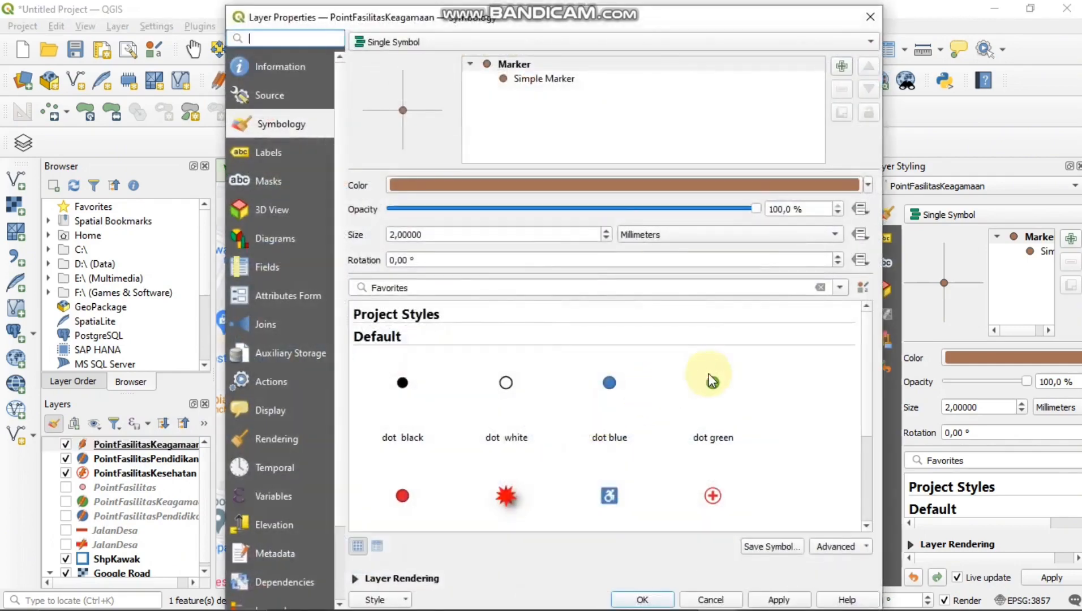
# Apply the dot green symbol to the PointFasilitasKeagamaan layer and check the points on the map
pyautogui.click(711, 380)
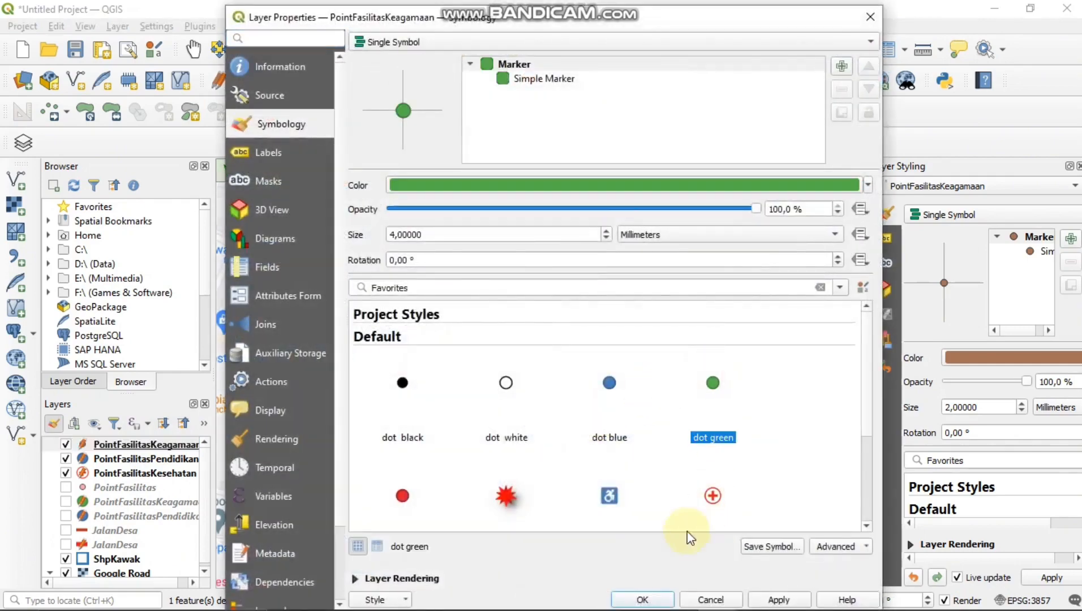
pyautogui.click(656, 603)
pyautogui.scroll(2, 509, 390)
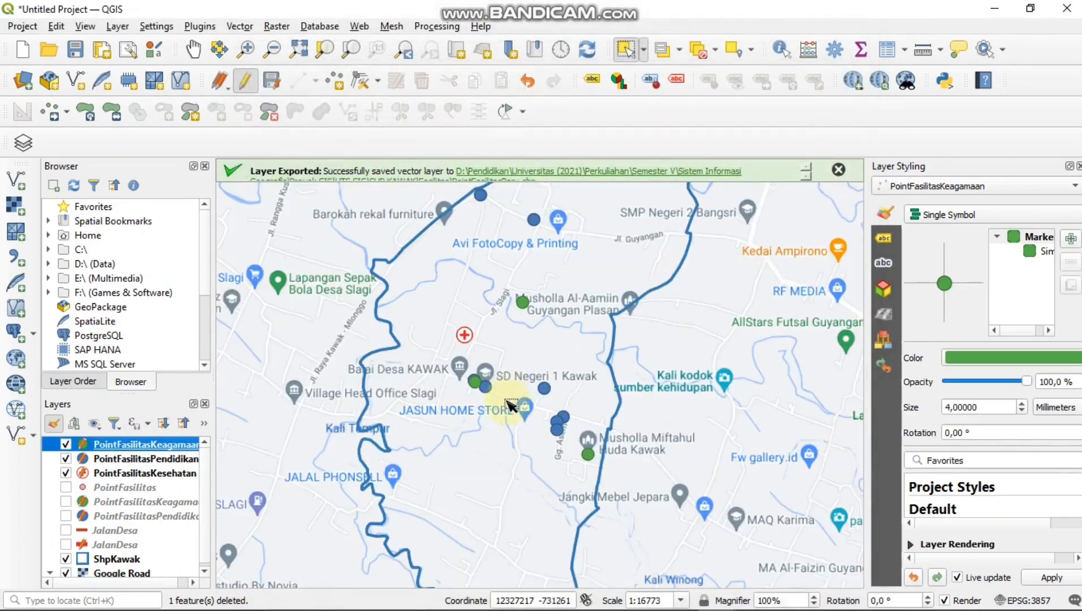
pyautogui.scroll(1, 600, 435)
pyautogui.scroll(1, 563, 434)
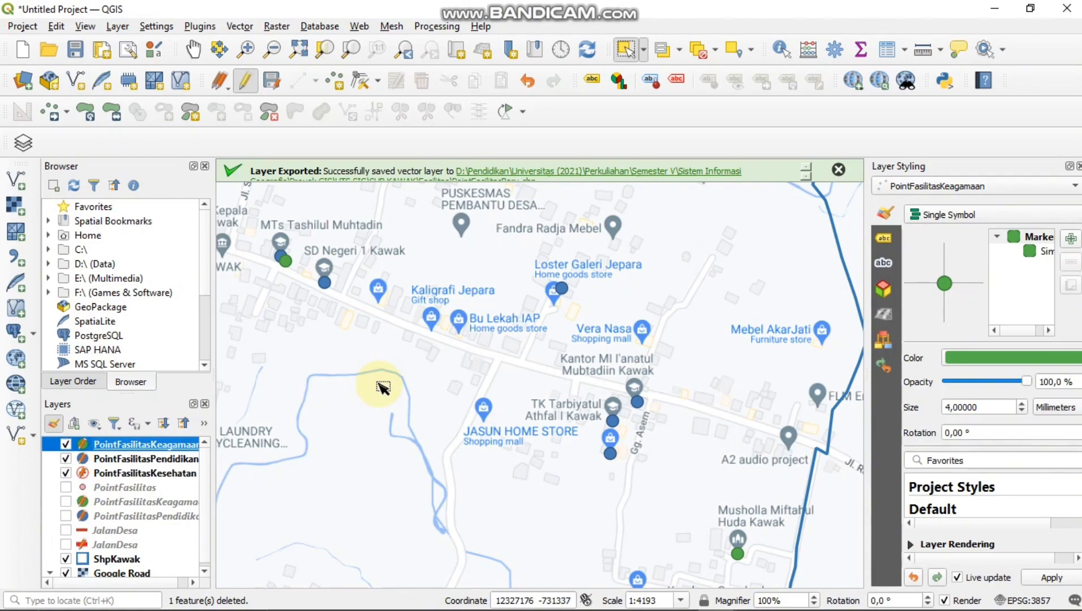
pyautogui.scroll(1, 604, 461)
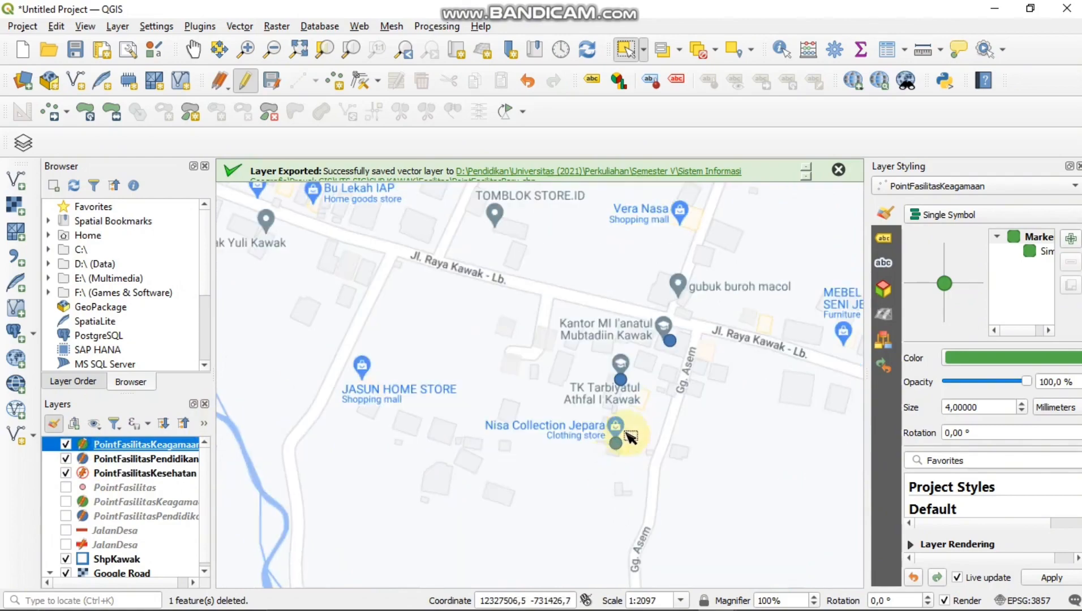
# Show the labels of the PointFasilitasKeagamaan layer, examine them on the map and hide them again
pyautogui.rightClick(188, 444)
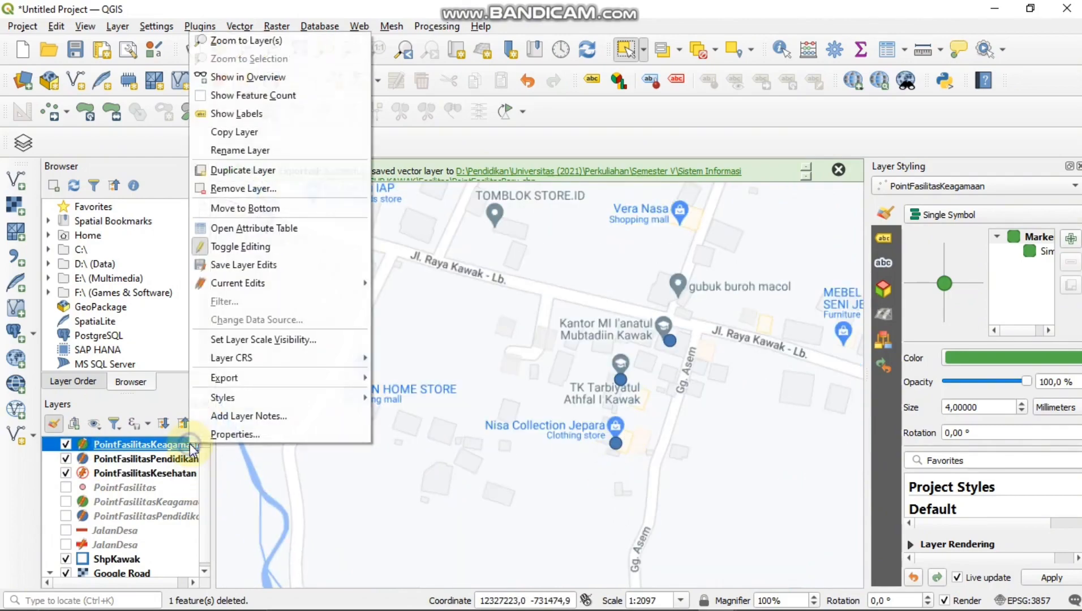
pyautogui.click(283, 115)
pyautogui.scroll(-1, 511, 367)
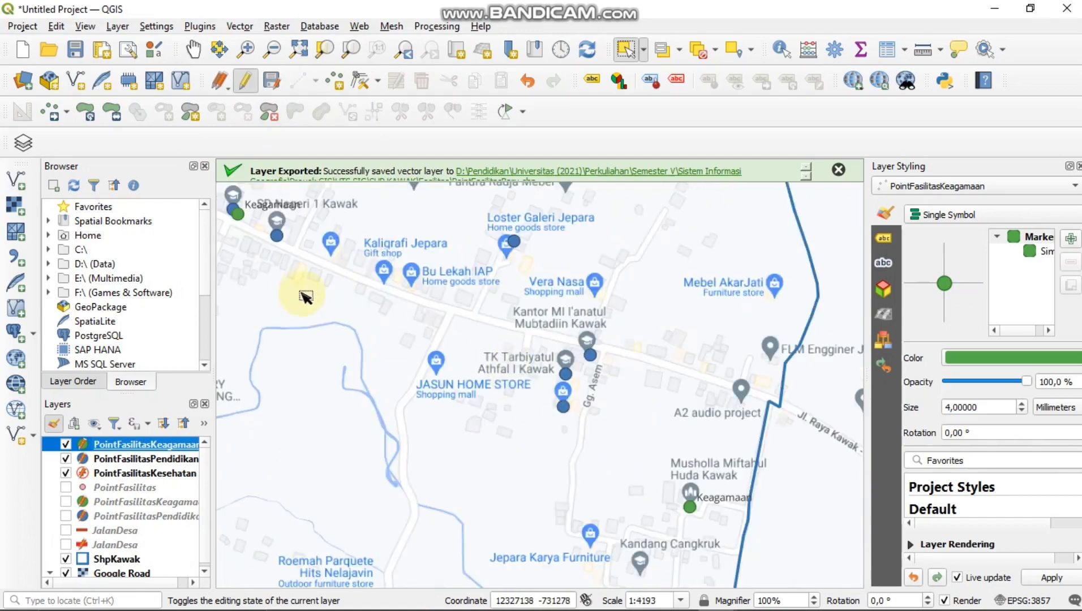
pyautogui.scroll(-1, 306, 294)
pyautogui.moveTo(332, 304); pyautogui.dragTo(422, 392)
pyautogui.scroll(1, 389, 368)
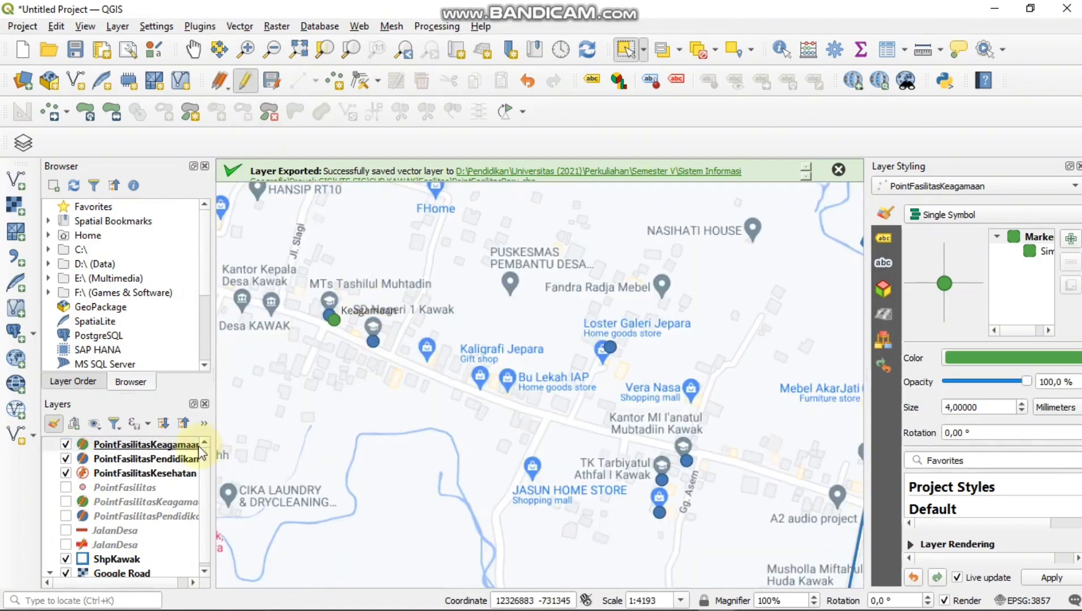
pyautogui.scroll(1, 357, 317)
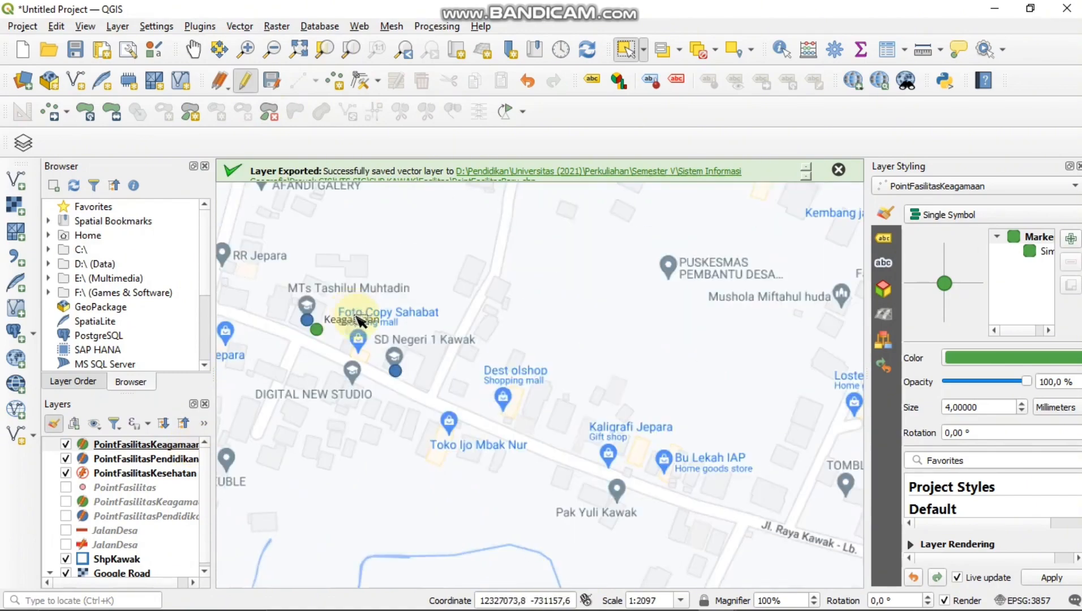
pyautogui.rightClick(194, 444)
pyautogui.click(293, 114)
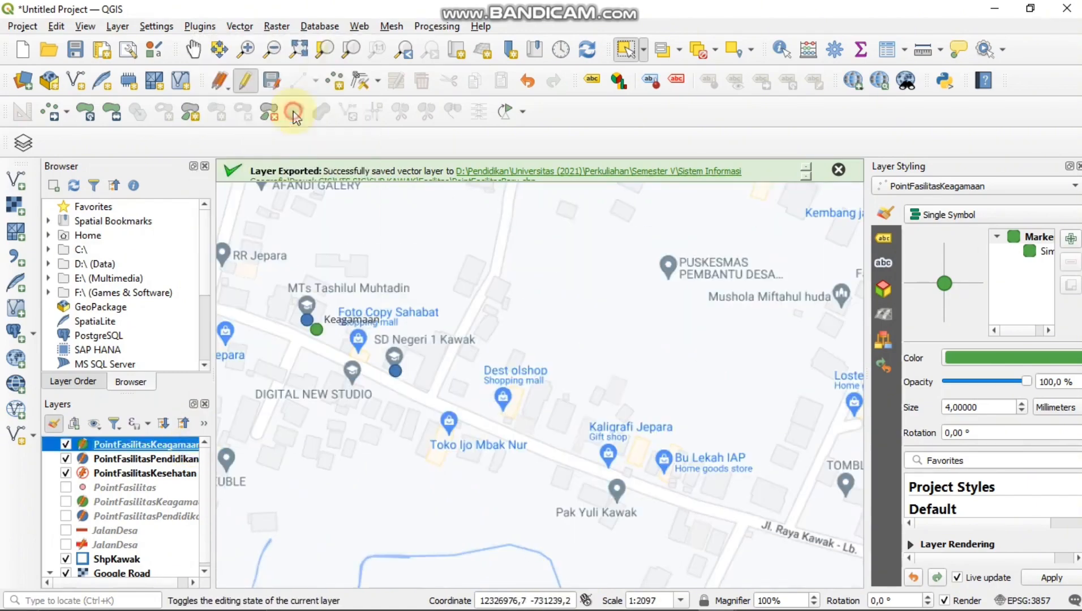
# Try Single Labels in the PointFasilitasKeagamaan label properties, review the available value fields and discard the settings
pyautogui.rightClick(181, 443)
pyautogui.click(227, 437)
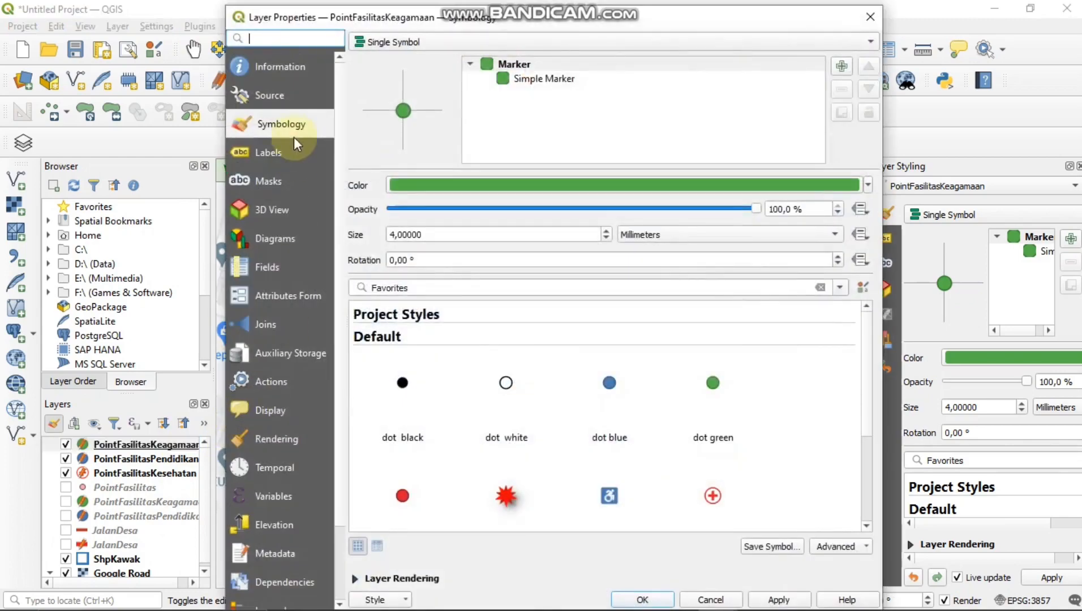
pyautogui.click(289, 142)
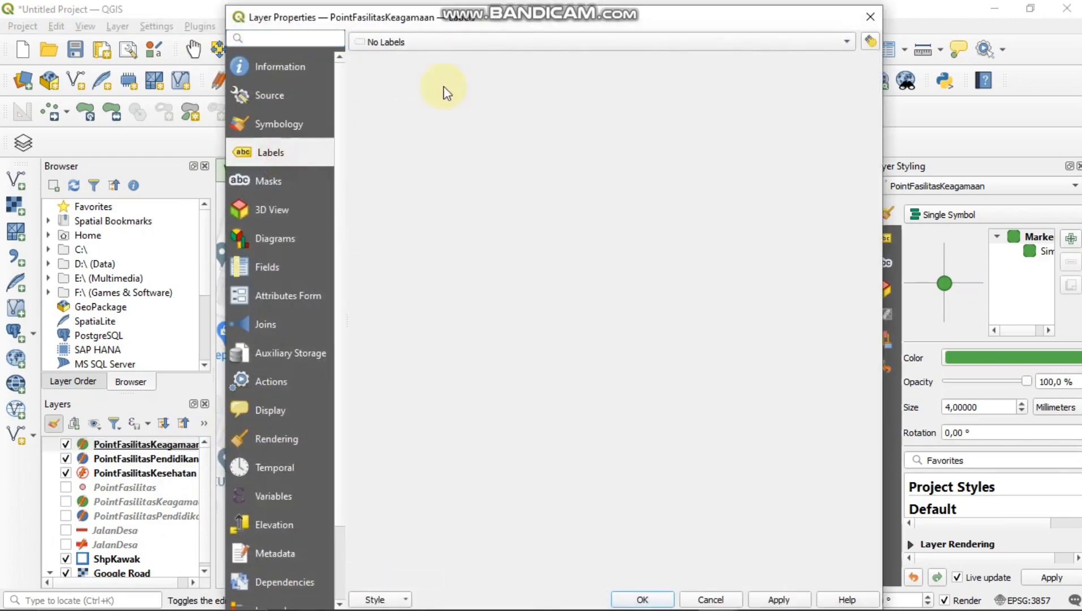
pyautogui.click(448, 41)
pyautogui.click(449, 56)
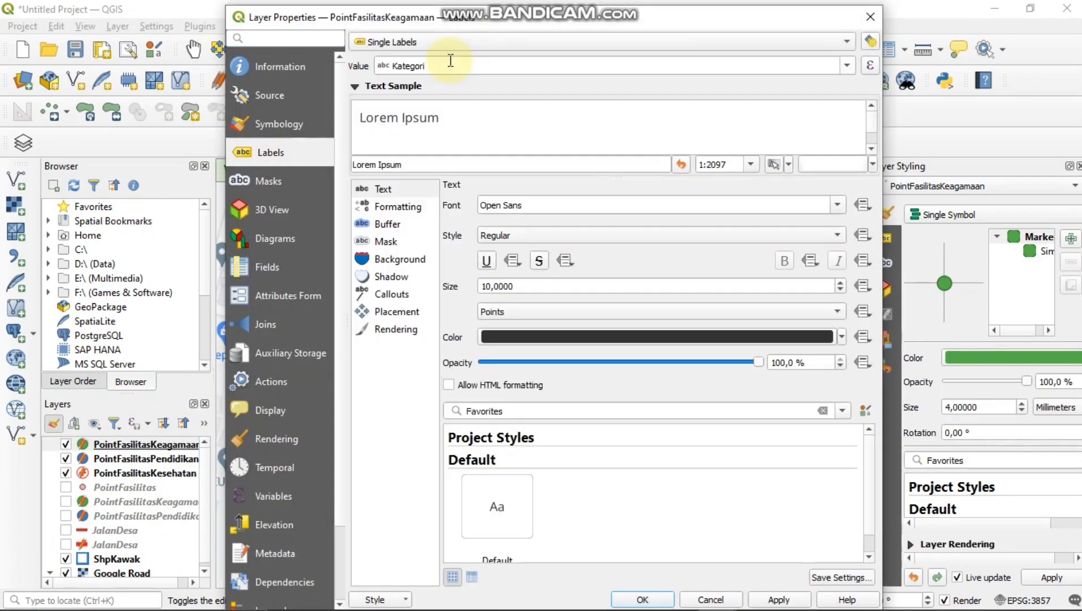
pyautogui.click(845, 66)
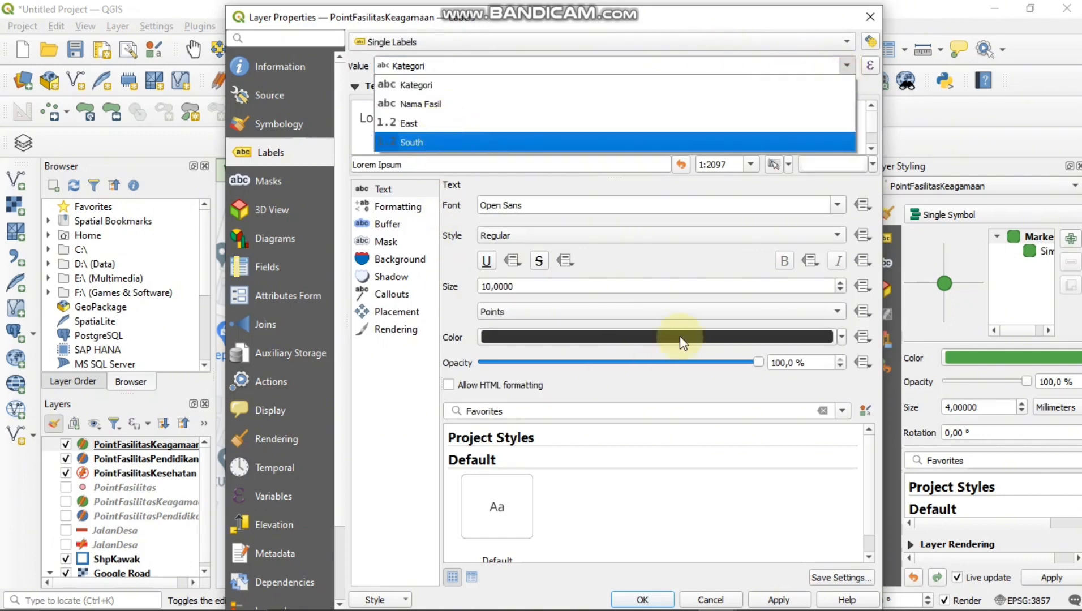
pyautogui.click(658, 195)
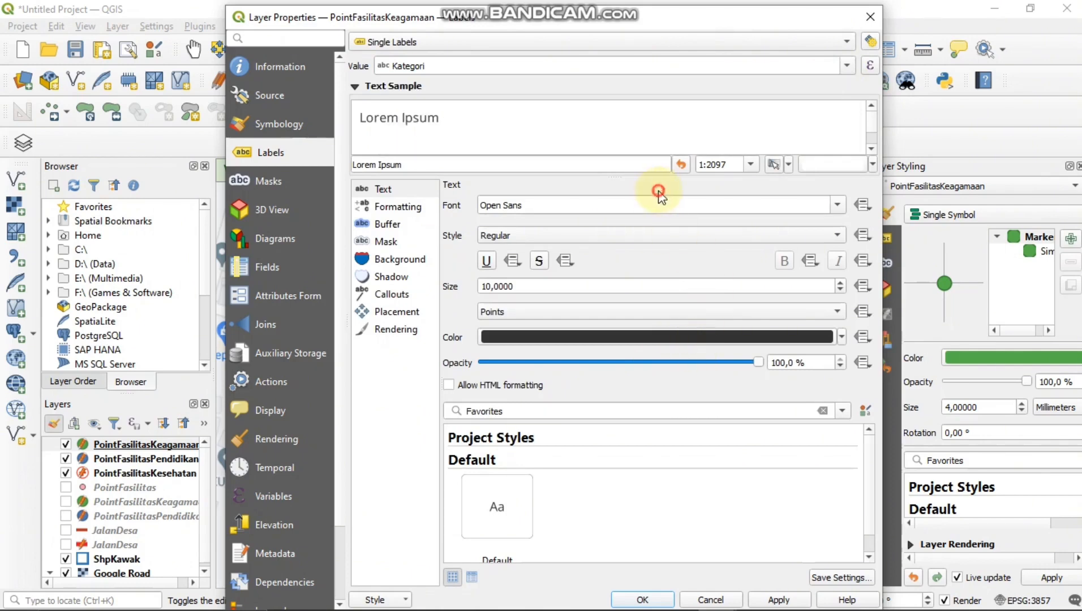
pyautogui.click(868, 18)
# Turn on the visibility of the JalanDesa road line layer
pyautogui.scroll(-1, 455, 348)
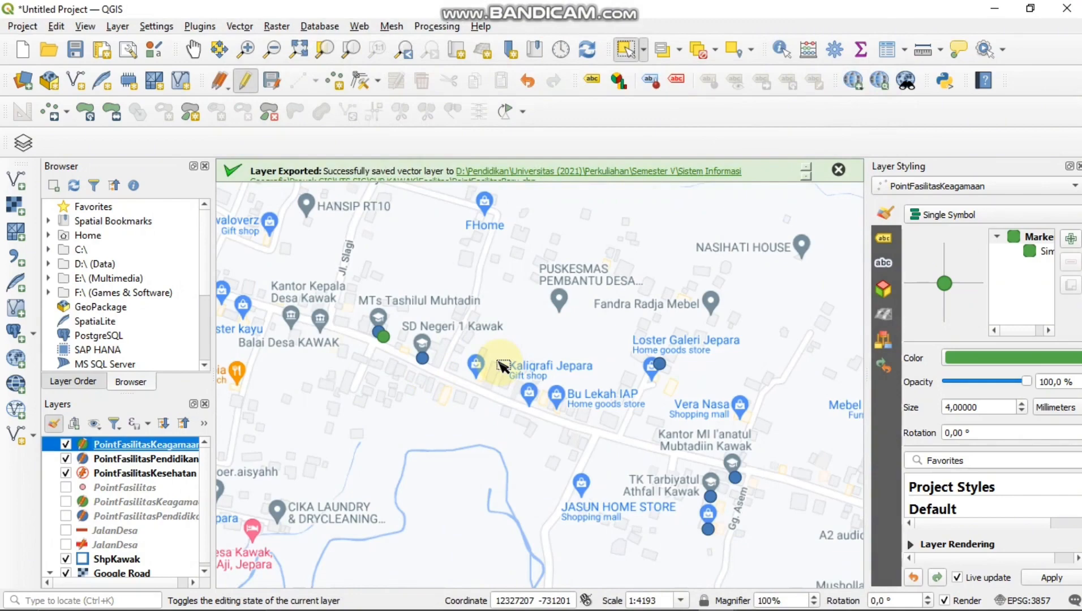
pyautogui.scroll(-1, 501, 365)
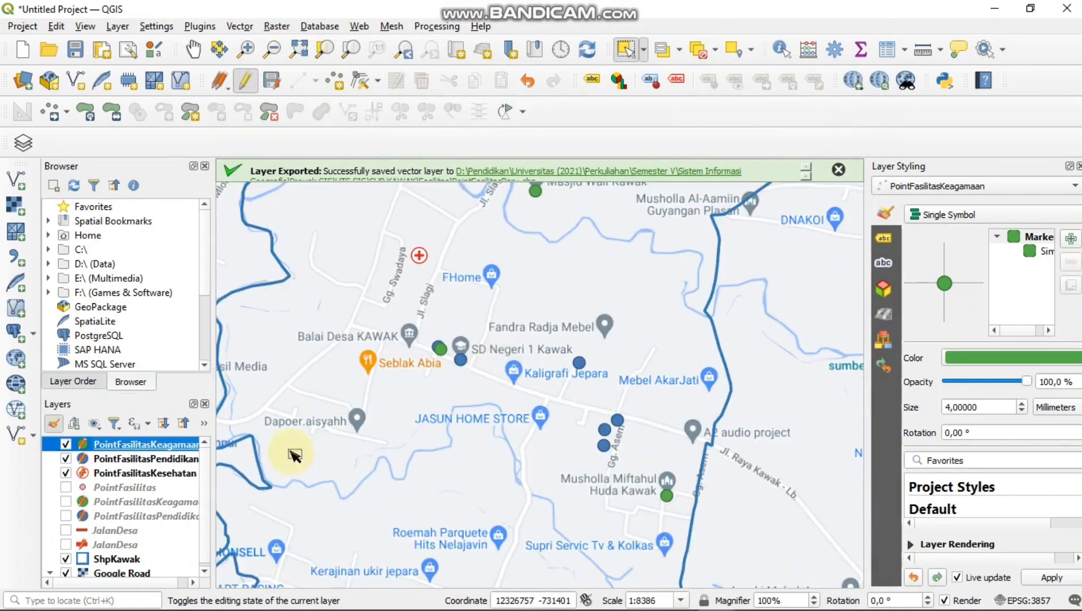
pyautogui.scroll(-1, 76, 528)
pyautogui.click(67, 527)
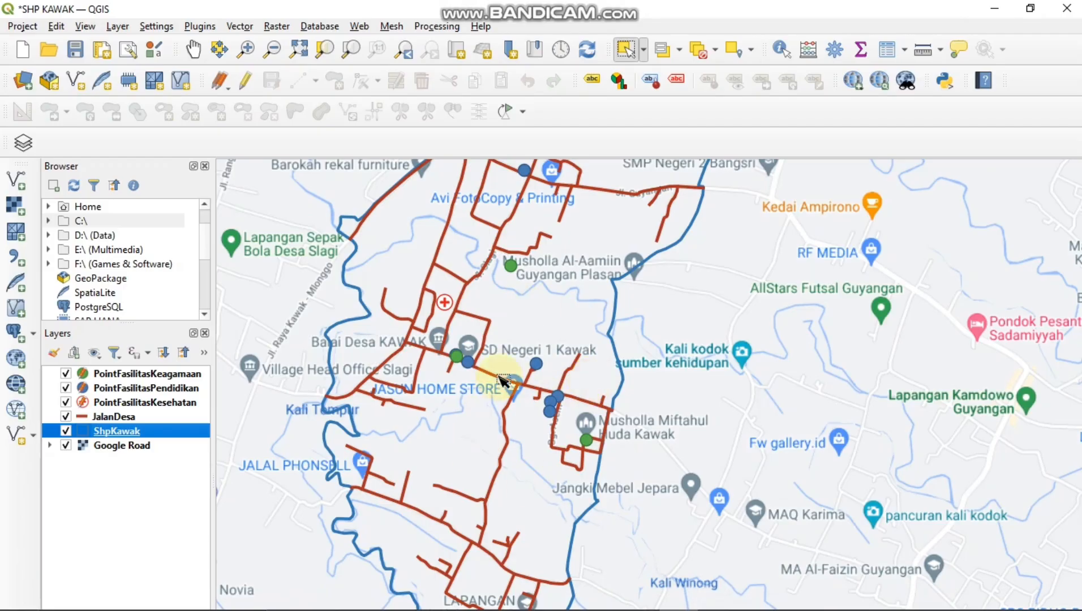
# Add the Google Satellite basemap from QuickMapServices and hide the Google Road layer
pyautogui.click(136, 445)
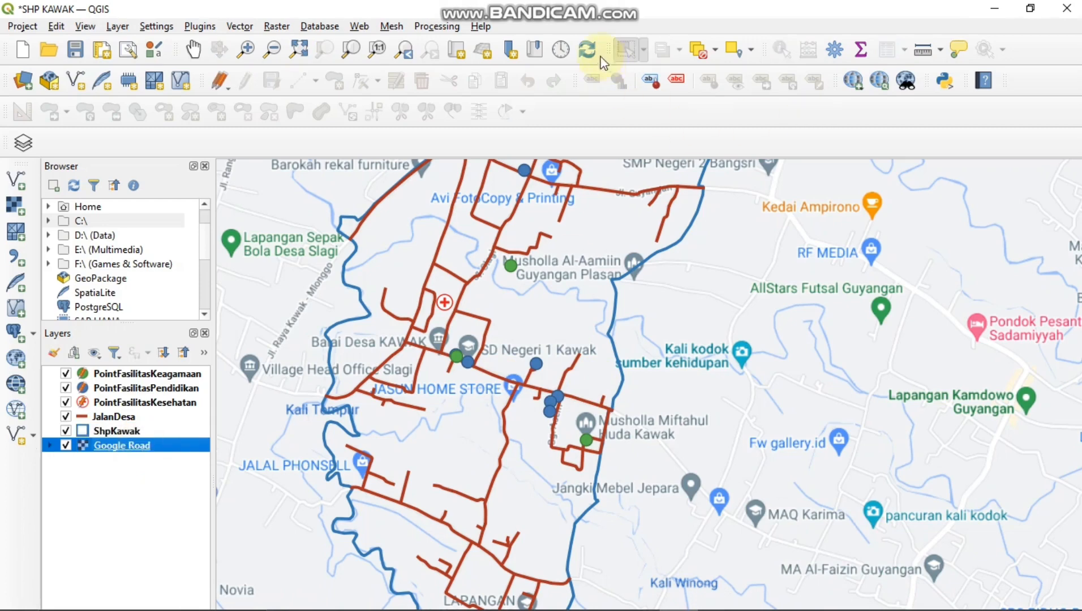
pyautogui.click(359, 26)
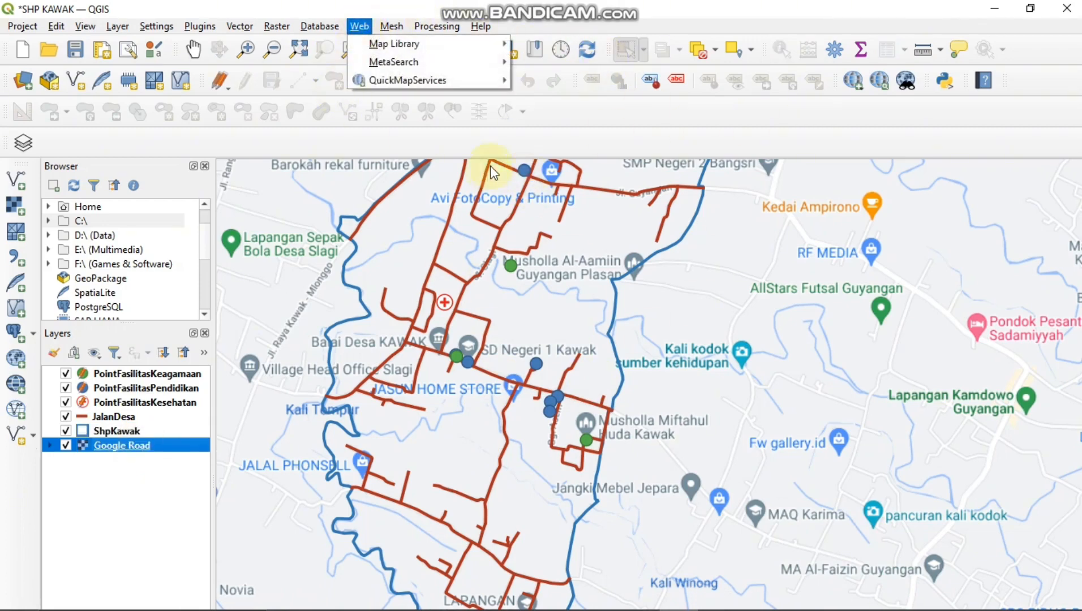
pyautogui.moveTo(495, 80)
pyautogui.moveTo(610, 161)
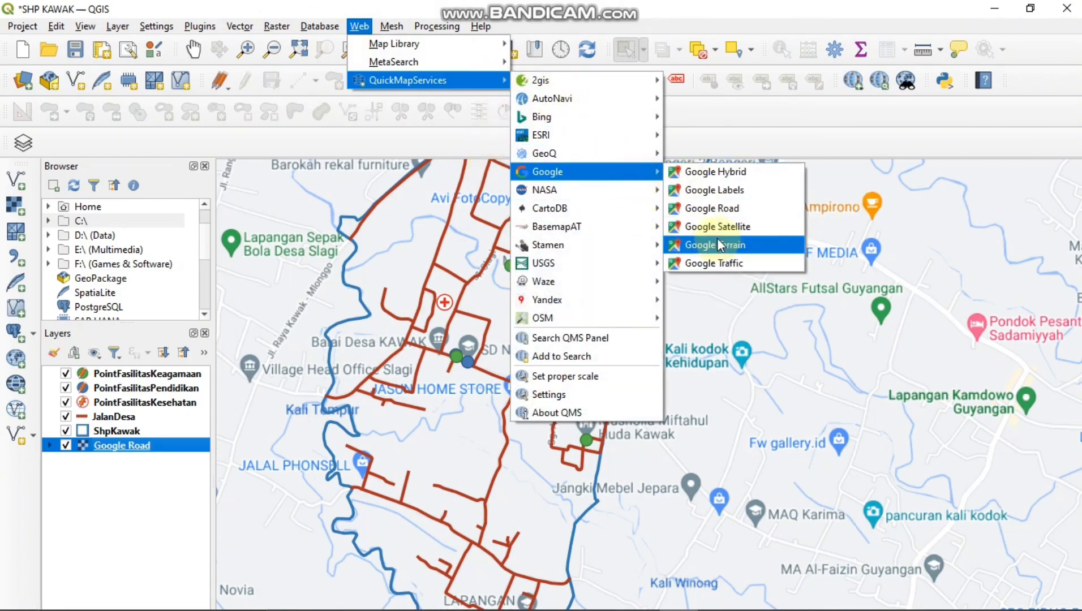
pyautogui.click(717, 227)
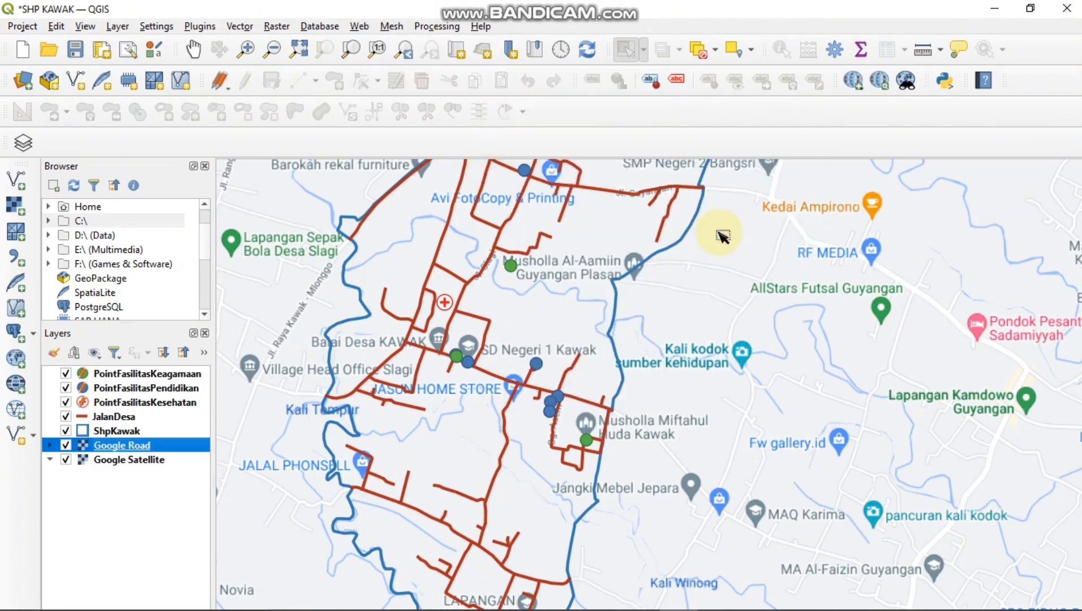
pyautogui.click(65, 445)
# Set the blending mode of the Google Satellite layer to Hard Light in its symbology properties
pyautogui.rightClick(198, 449)
pyautogui.click(161, 453)
pyautogui.click(162, 457)
pyautogui.rightClick(162, 461)
pyautogui.click(226, 443)
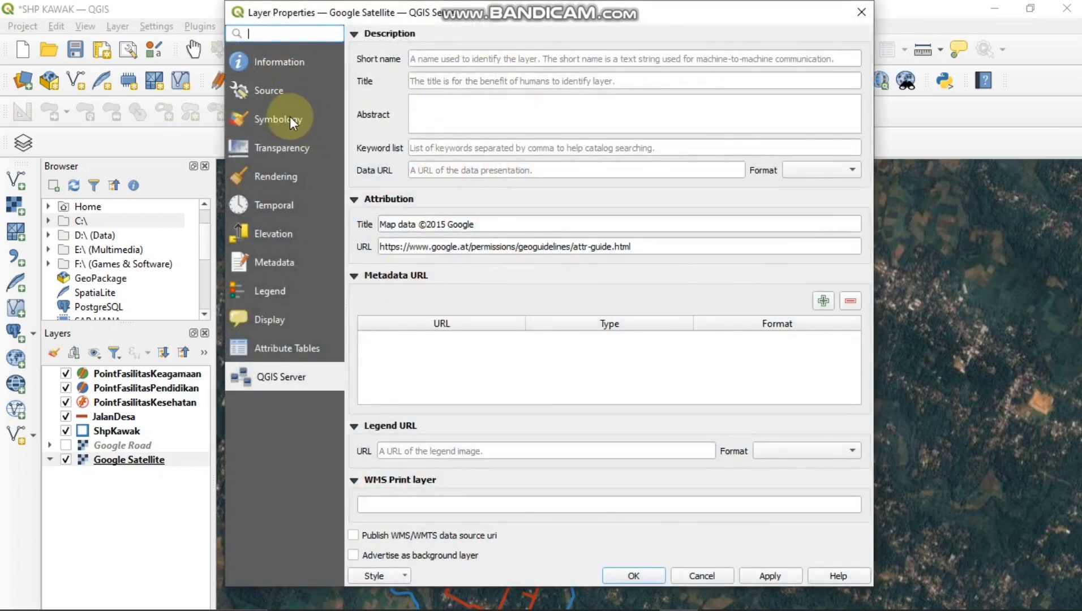
pyautogui.click(291, 121)
pyautogui.click(485, 117)
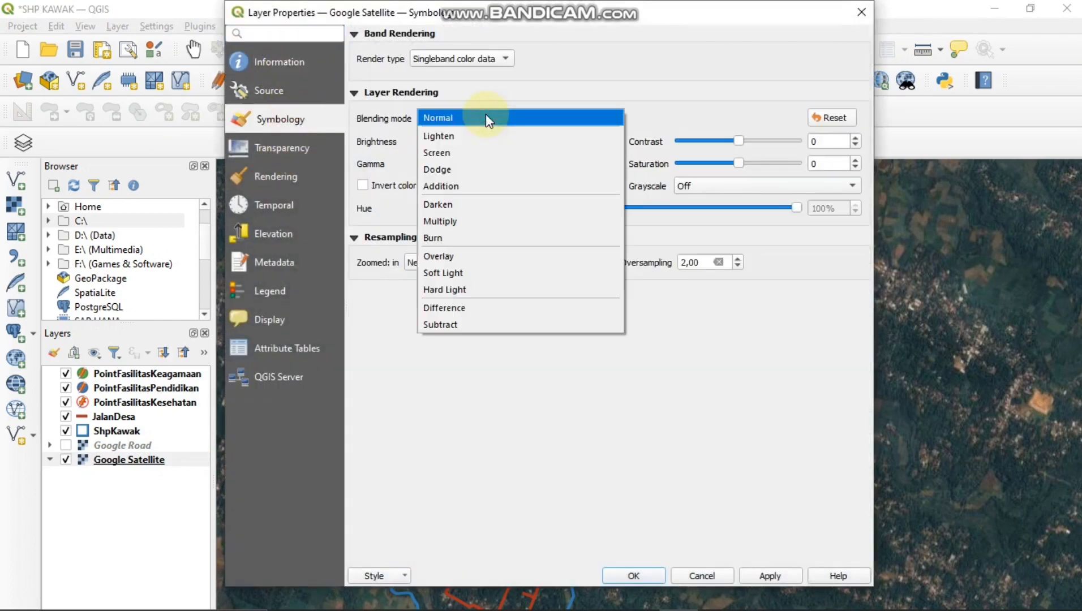
pyautogui.click(486, 287)
# Set the Google Satellite layer's brightness to 5, increase its saturation and apply the symbology
pyautogui.click(611, 137)
pyautogui.click(611, 137)
pyautogui.click(611, 136)
pyautogui.click(612, 138)
pyautogui.click(612, 137)
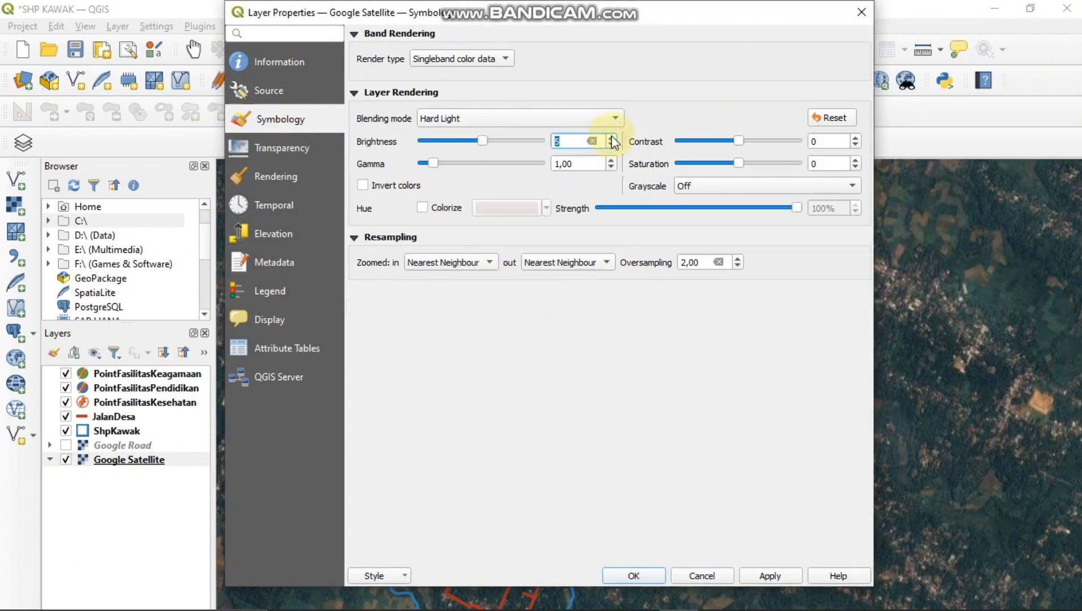
pyautogui.click(853, 161)
pyautogui.click(853, 161)
pyautogui.doubleClick(853, 160)
pyautogui.click(853, 161)
pyautogui.doubleClick(853, 160)
pyautogui.click(853, 160)
pyautogui.click(853, 160)
pyautogui.click(853, 161)
pyautogui.click(632, 576)
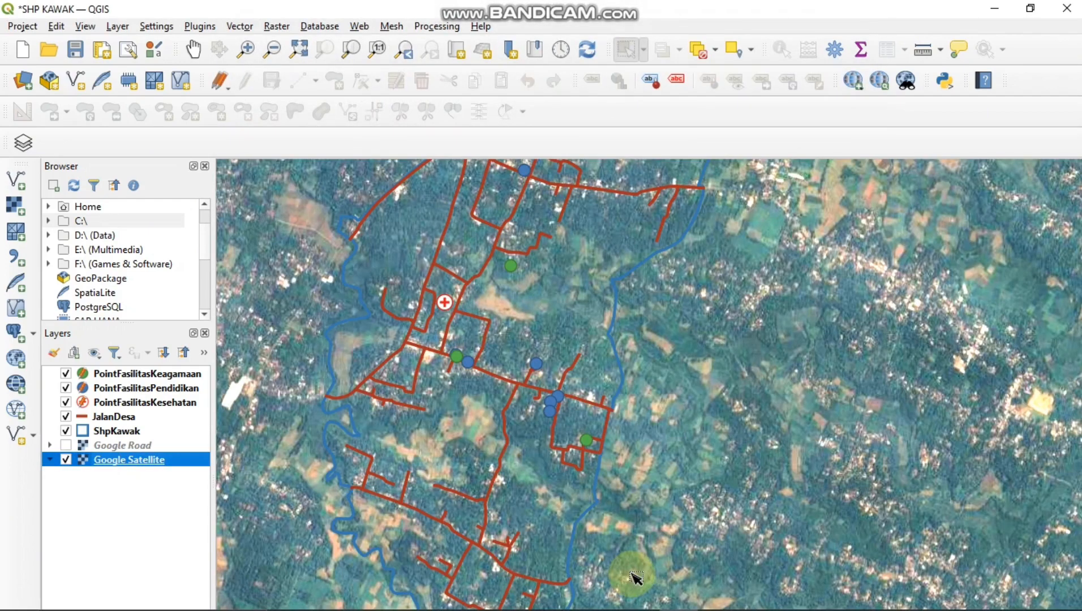
pyautogui.scroll(1, 436, 337)
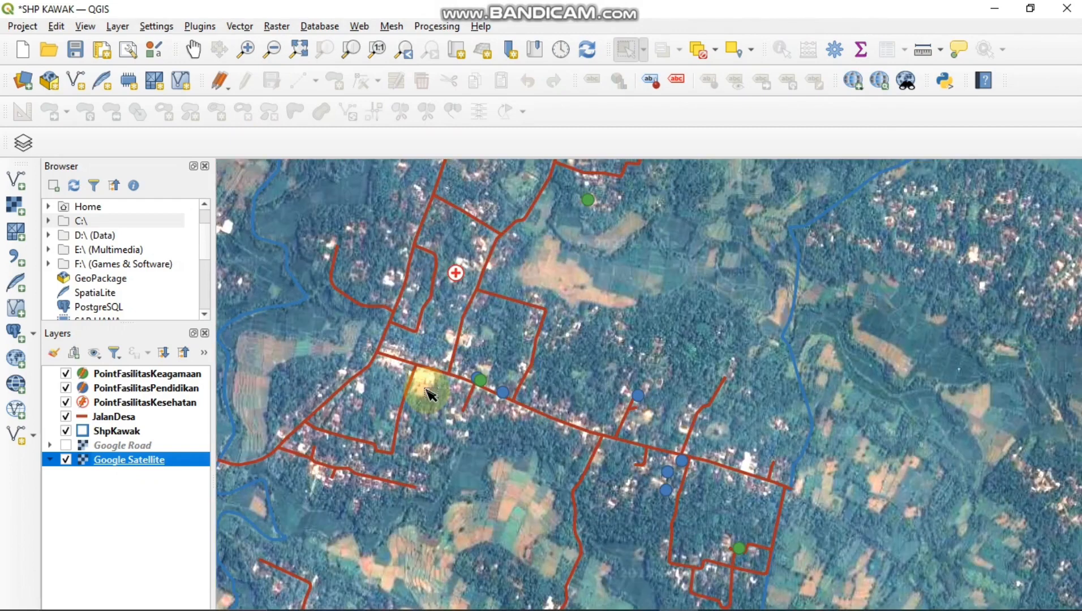
# Set the Google Satellite layer's contrast to 9 and saturation to 24 in its symbology properties and apply them
pyautogui.scroll(1, 430, 394)
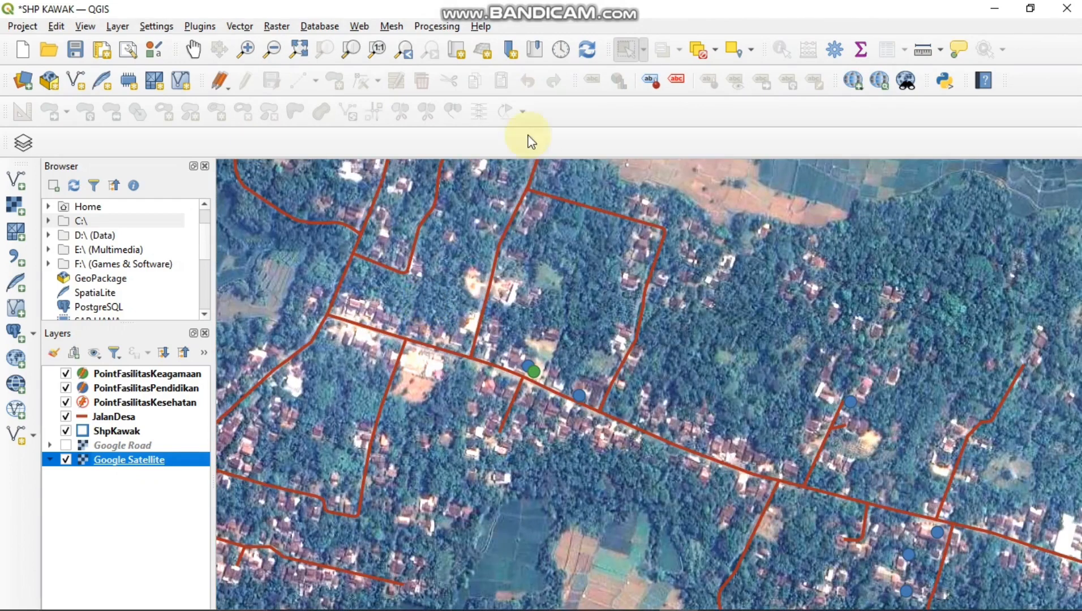
pyautogui.rightClick(186, 461)
pyautogui.click(203, 442)
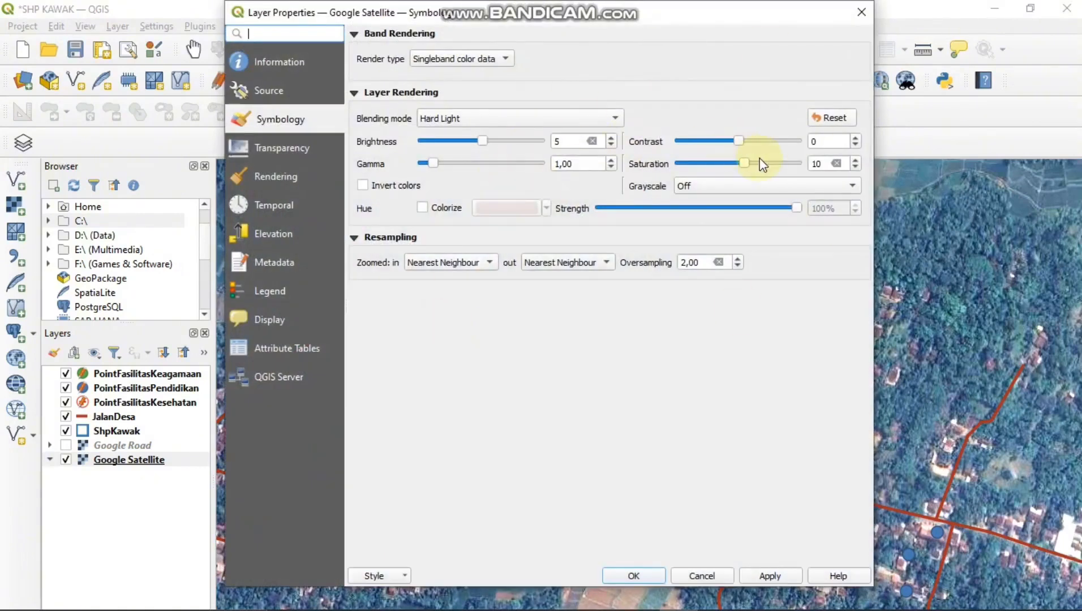
pyautogui.click(856, 160)
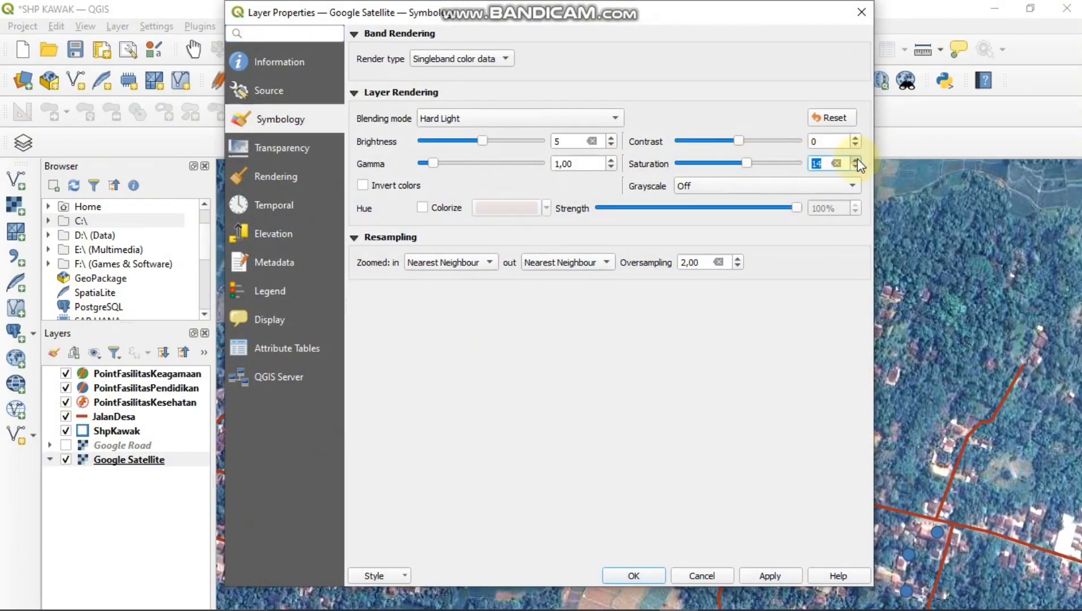
pyautogui.click(855, 160)
pyautogui.click(856, 160)
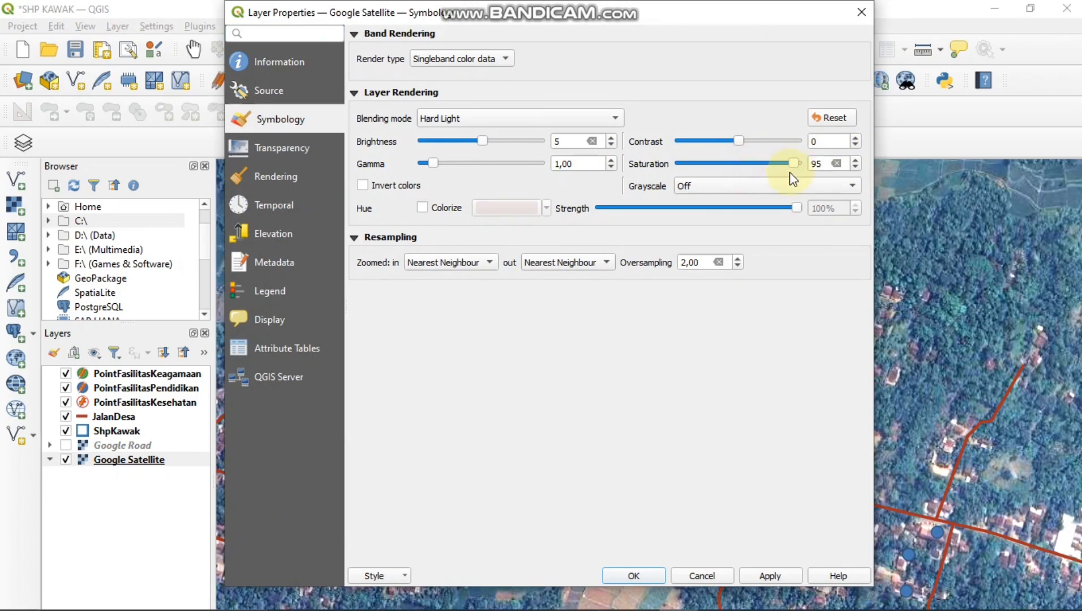
pyautogui.moveTo(794, 168); pyautogui.dragTo(747, 144)
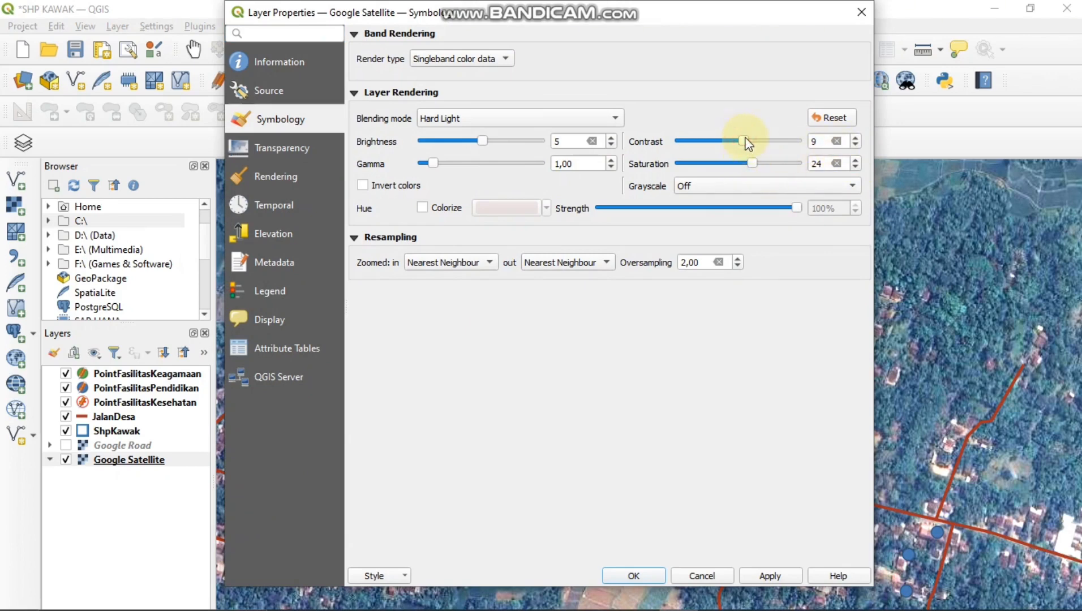
pyautogui.click(762, 580)
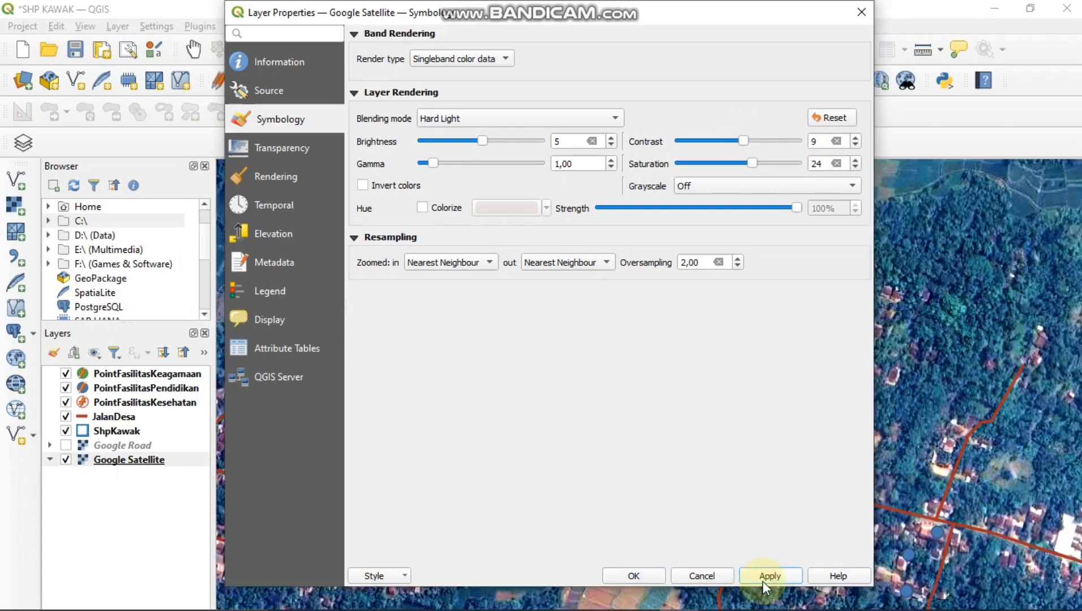
pyautogui.click(633, 574)
# Hide the JalanDesa road layer so the satellite imagery of the village is unobstructed
pyautogui.scroll(-2, 573, 285)
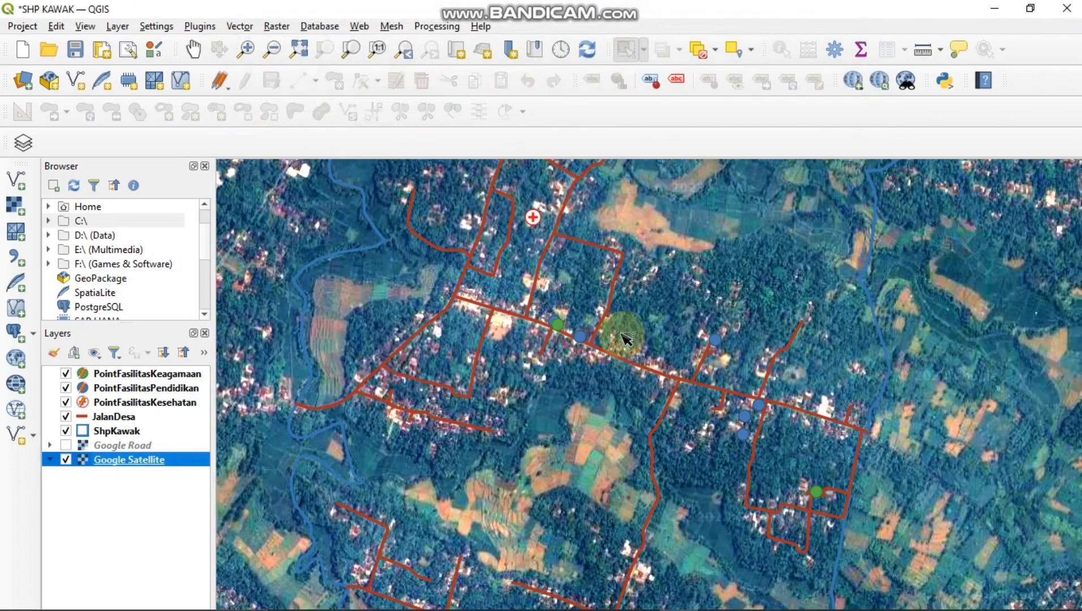
pyautogui.click(66, 416)
pyautogui.scroll(1, 535, 327)
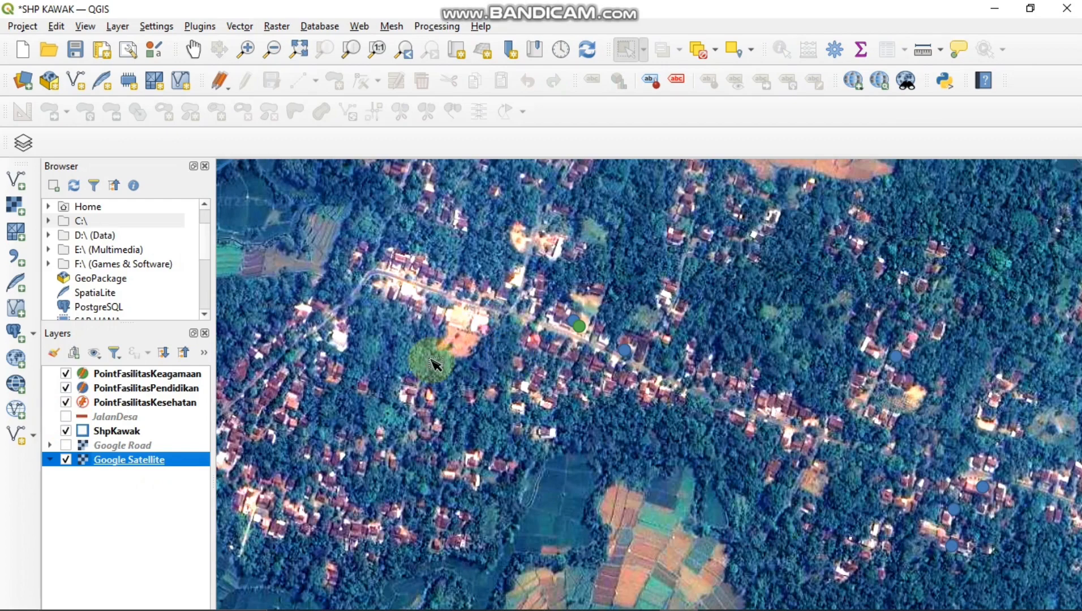
pyautogui.scroll(-1, 432, 365)
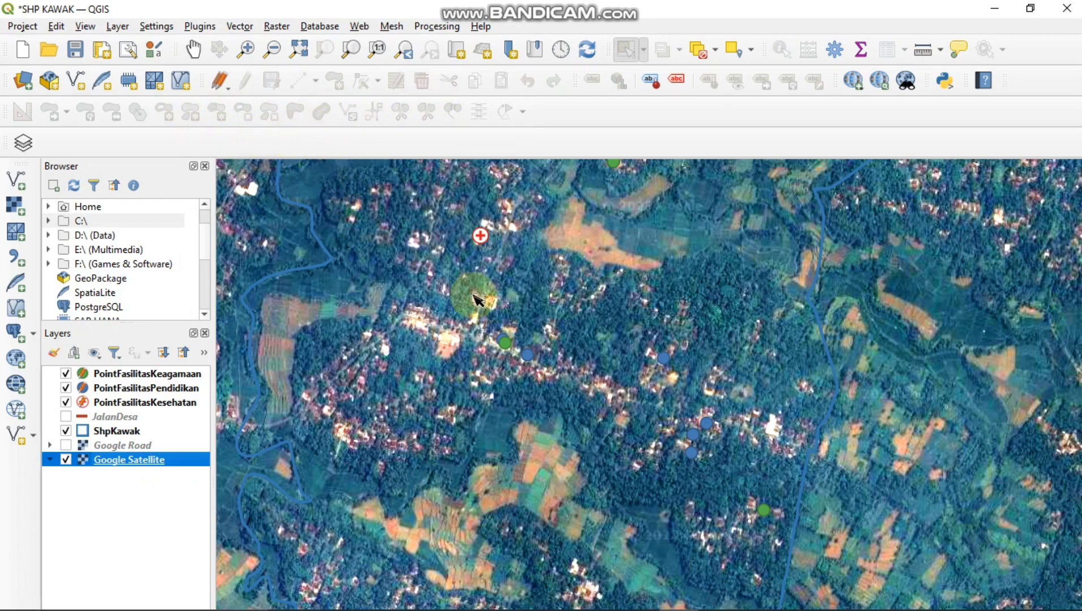
# Duplicate the ShpKawak boundary layer, hide the original and turn on the visibility of the copy
pyautogui.click(174, 419)
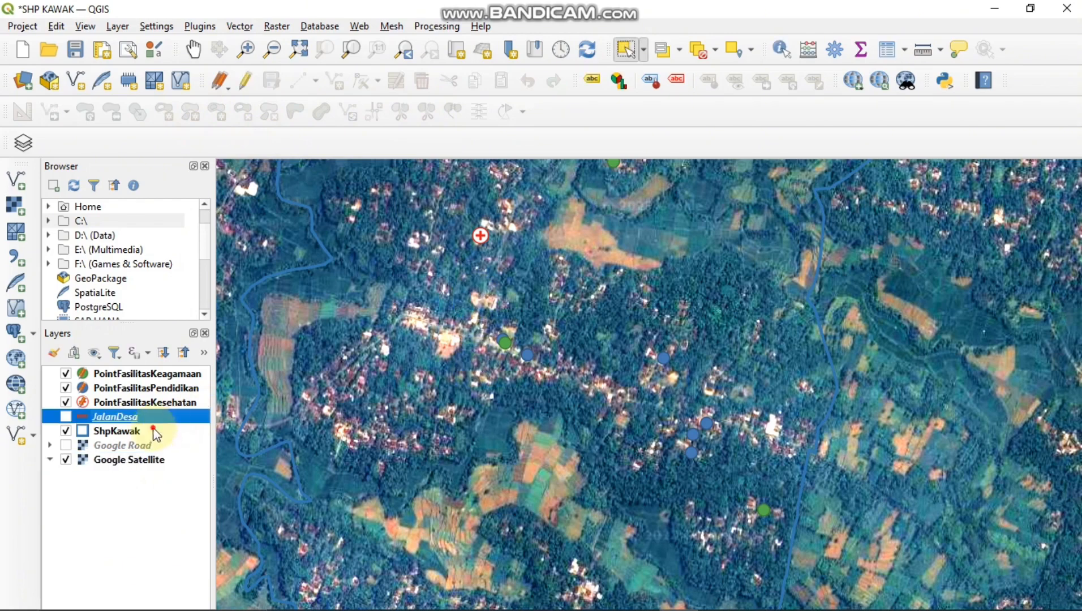
pyautogui.click(150, 430)
pyautogui.rightClick(150, 430)
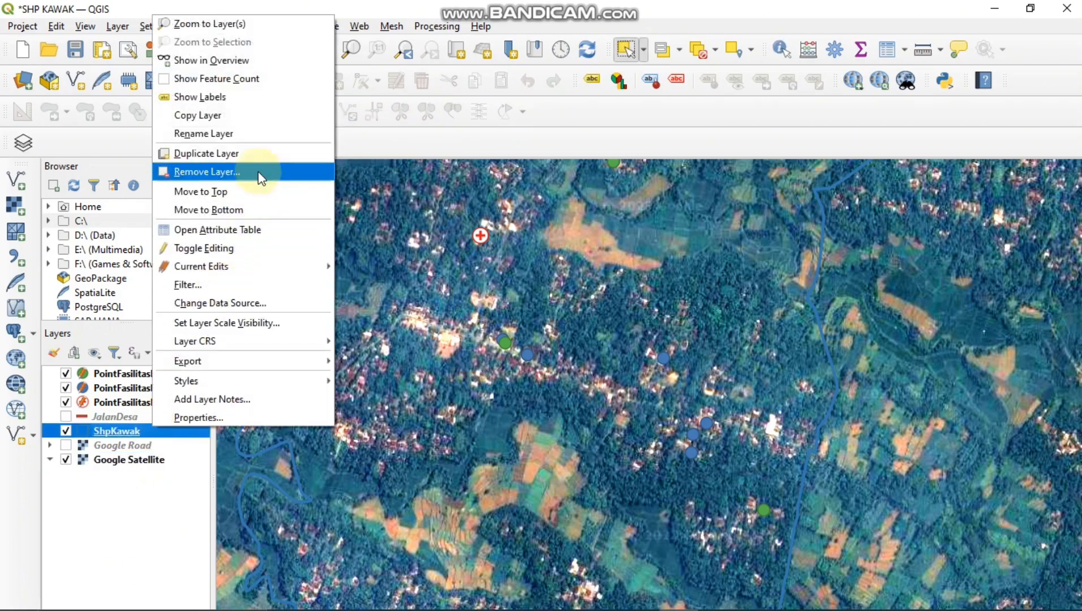
pyautogui.click(263, 156)
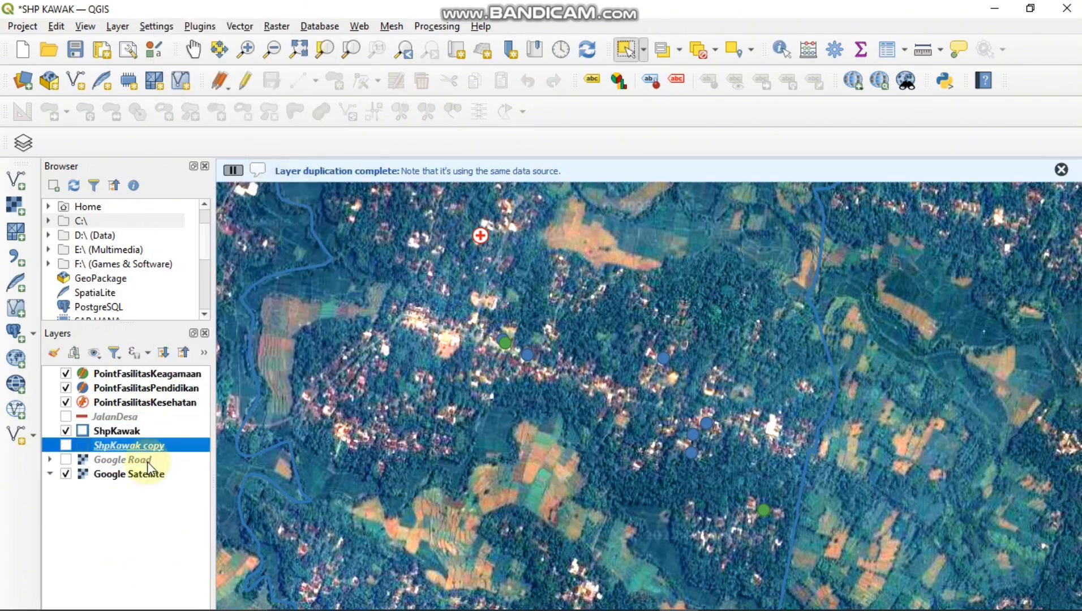
pyautogui.click(65, 431)
pyautogui.click(66, 446)
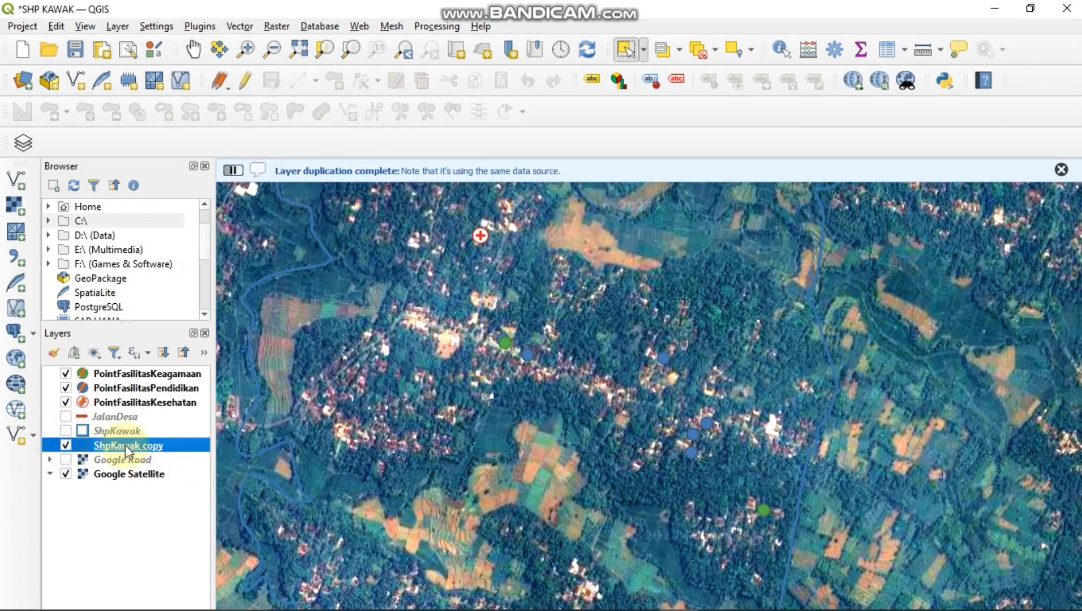
# Rename the ShpKawak copy layer to PotensiWilayah
pyautogui.rightClick(134, 451)
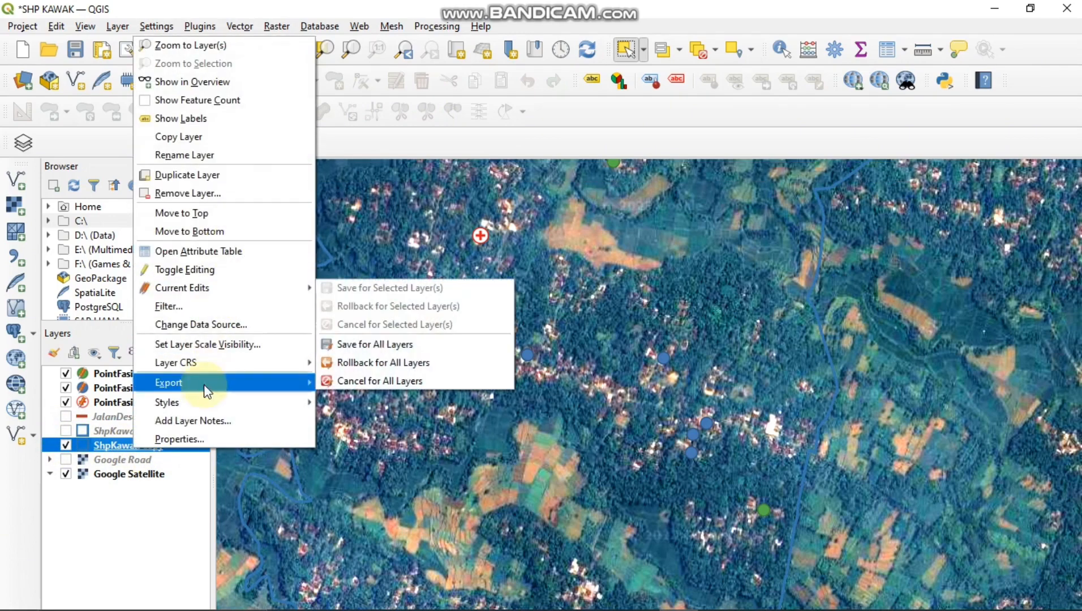
pyautogui.click(221, 154)
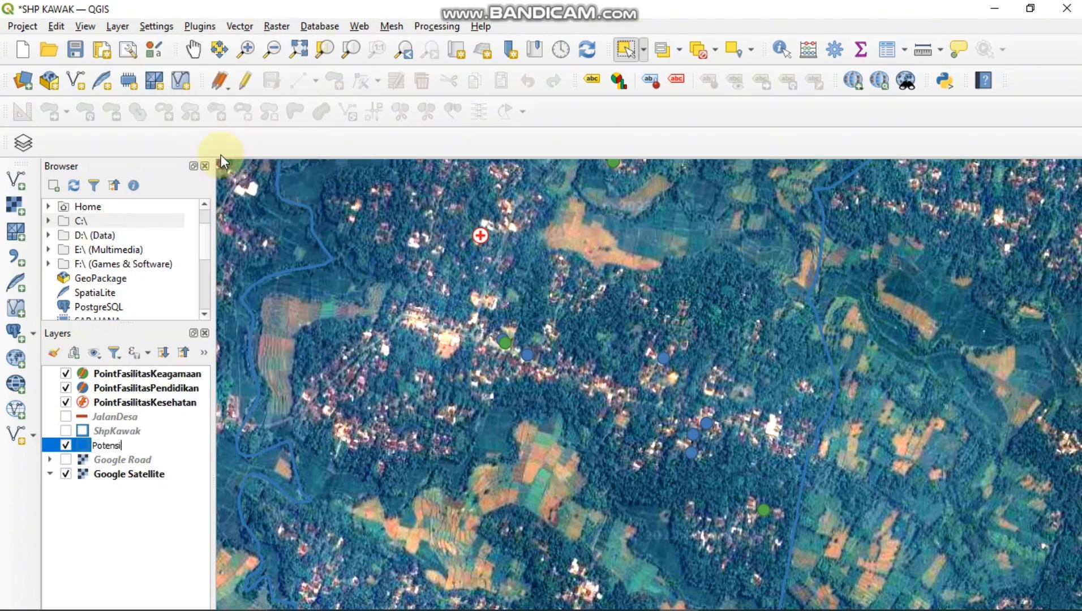
pyautogui.press('Return')
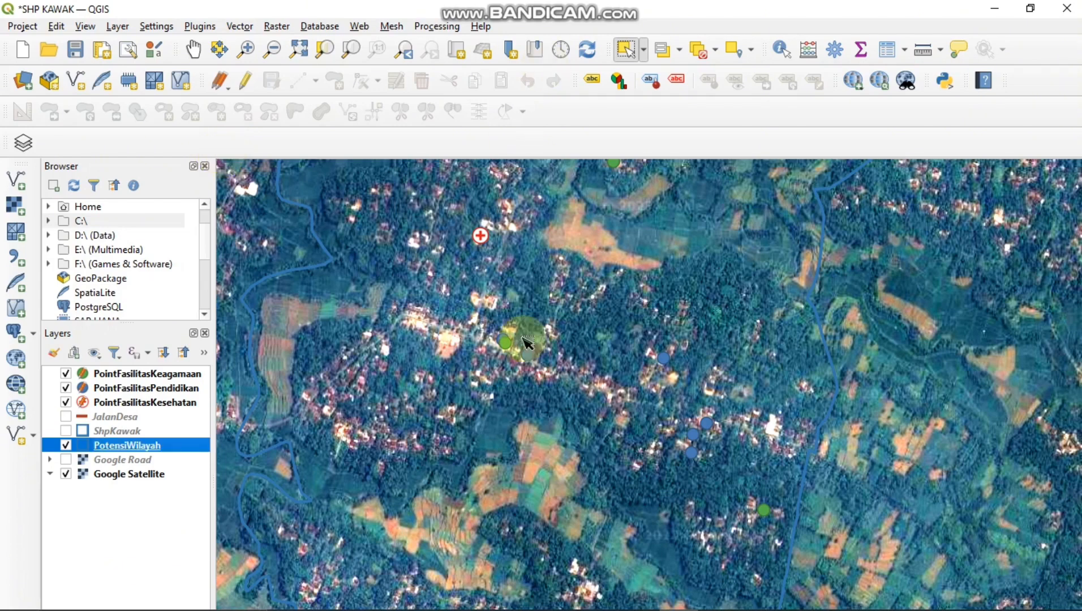
# Put PotensiWilayah into edit mode and split its polygon with Split Features along the edge of the farmland beside the winding river boundary
pyautogui.scroll(-1, 474, 362)
pyautogui.scroll(3, 484, 413)
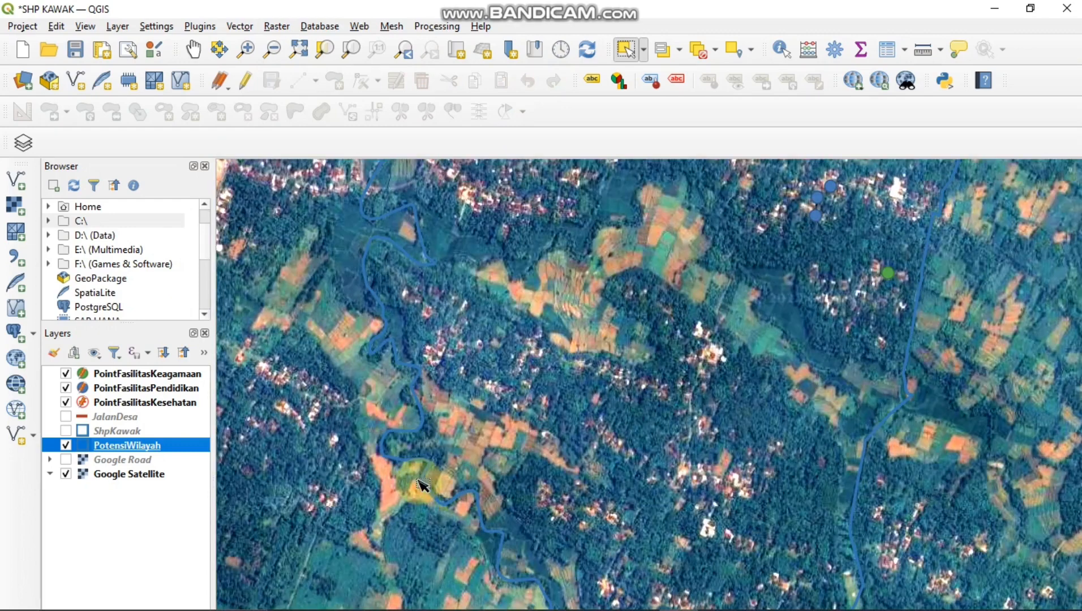
pyautogui.scroll(2, 424, 470)
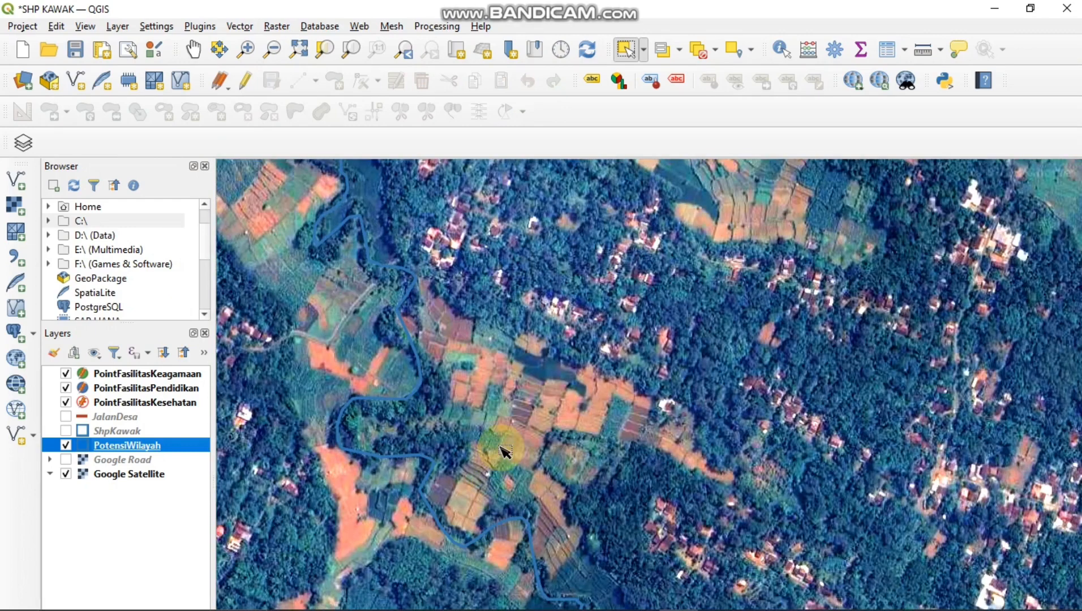
pyautogui.click(255, 82)
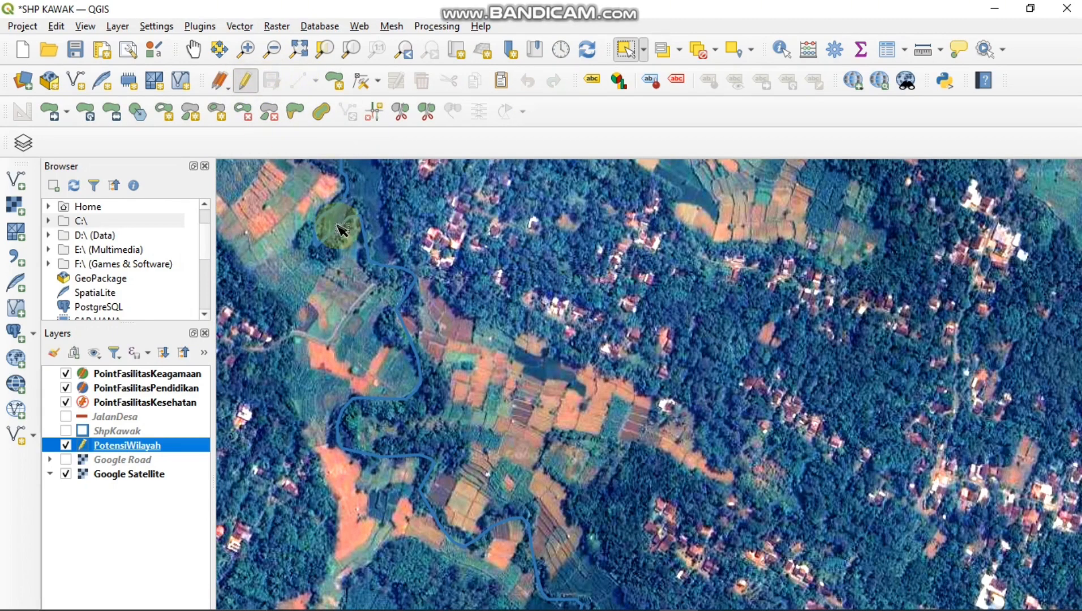
pyautogui.click(400, 116)
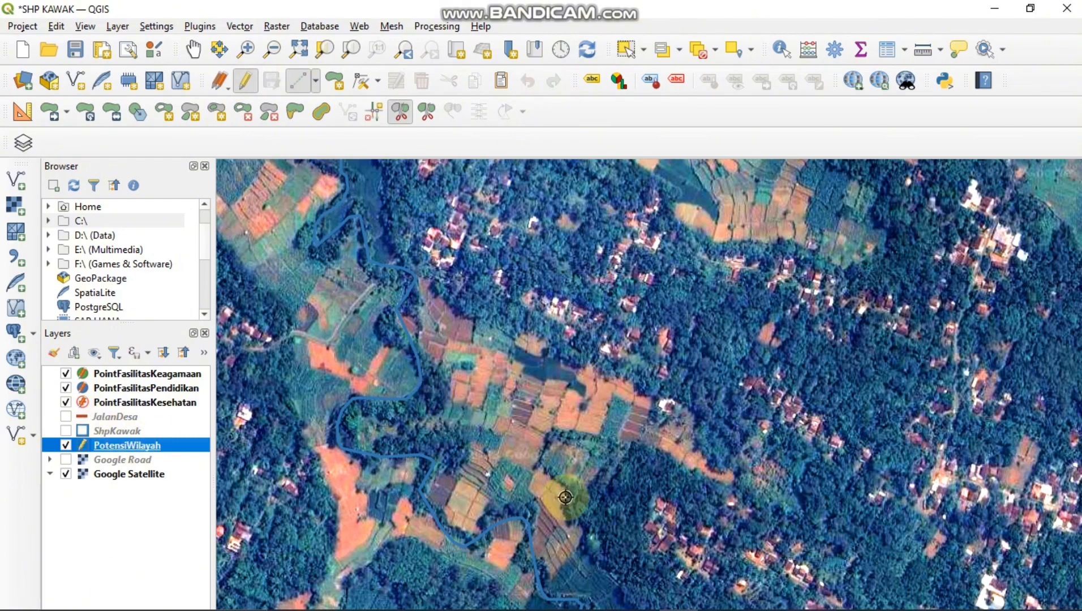
pyautogui.scroll(1, 451, 273)
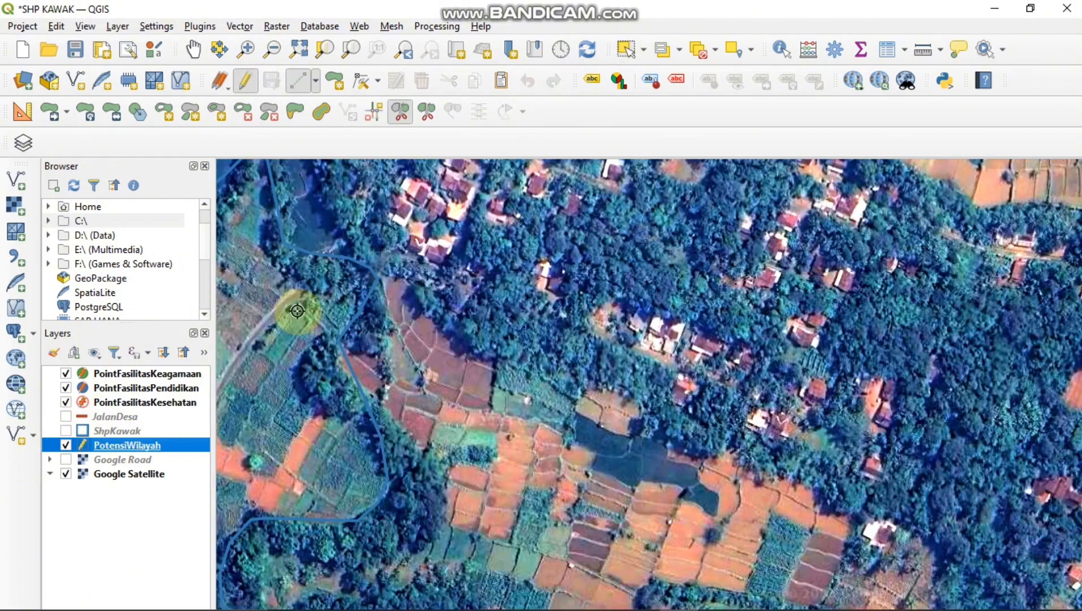
pyautogui.click(402, 269)
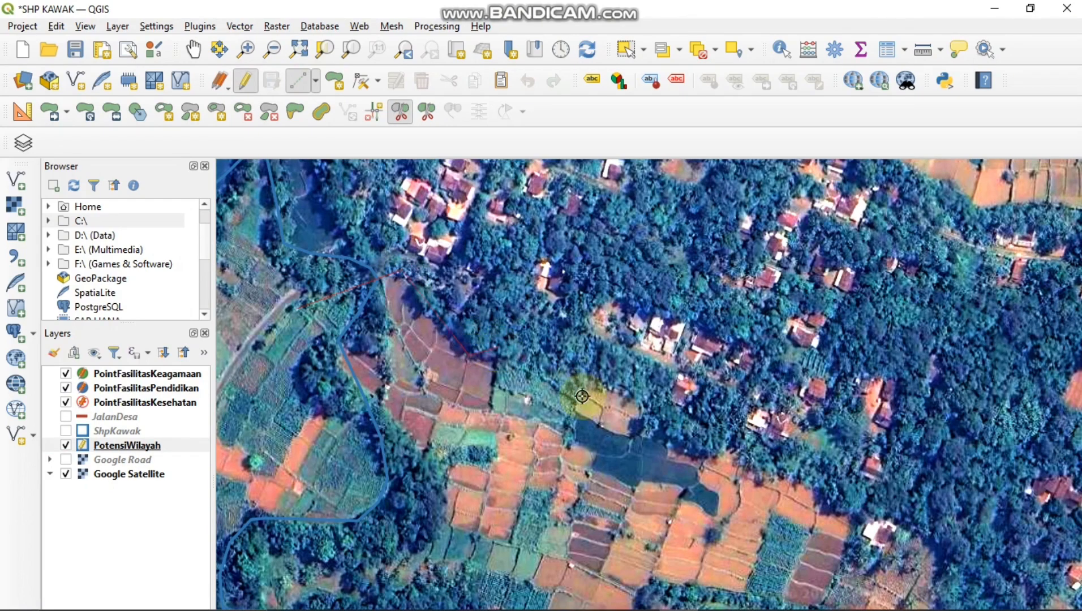
pyautogui.scroll(-1, 753, 447)
pyautogui.scroll(1, 815, 511)
pyautogui.click(715, 379)
pyautogui.click(767, 495)
pyautogui.click(616, 432)
pyautogui.click(385, 469)
pyautogui.scroll(-1, 559, 286)
pyautogui.scroll(1, 623, 505)
pyautogui.scroll(-2, 778, 379)
pyautogui.scroll(1, 772, 371)
pyautogui.scroll(-1, 387, 381)
pyautogui.click(386, 382)
pyautogui.scroll(1, 373, 270)
pyautogui.rightClick(350, 232)
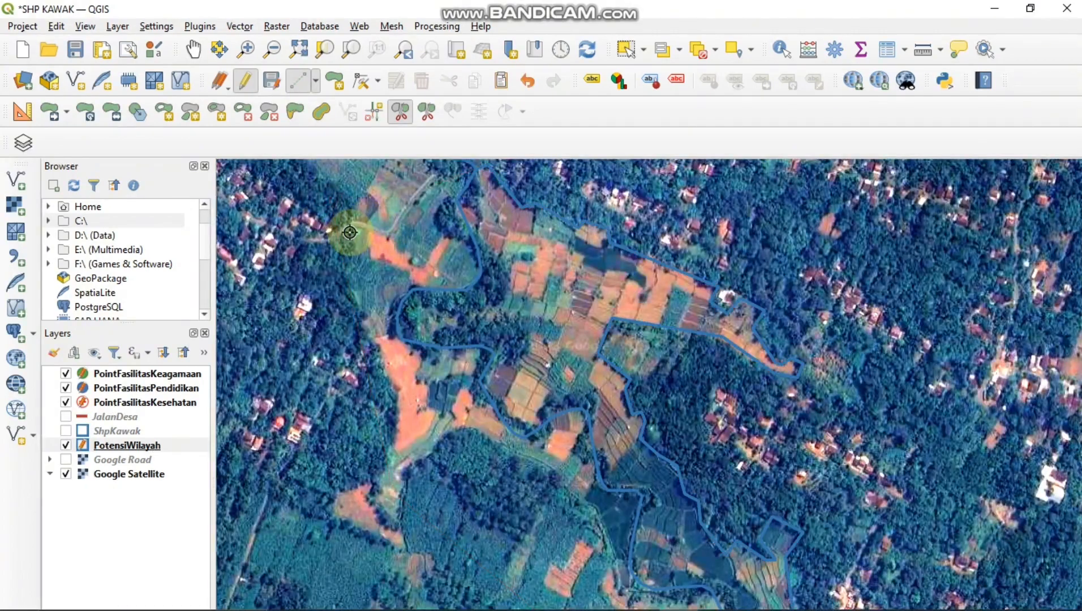
# Open the PotensiWilayah attribute table and select each of its records in turn to check which part of the map it covers
pyautogui.scroll(-2, 483, 317)
pyautogui.scroll(1, 487, 302)
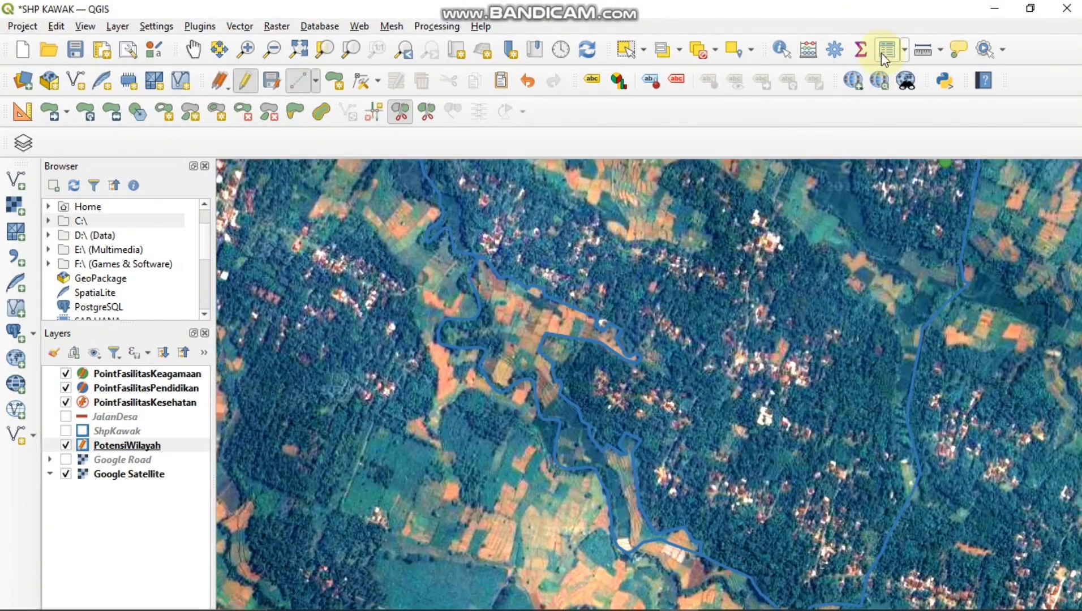
pyautogui.click(880, 55)
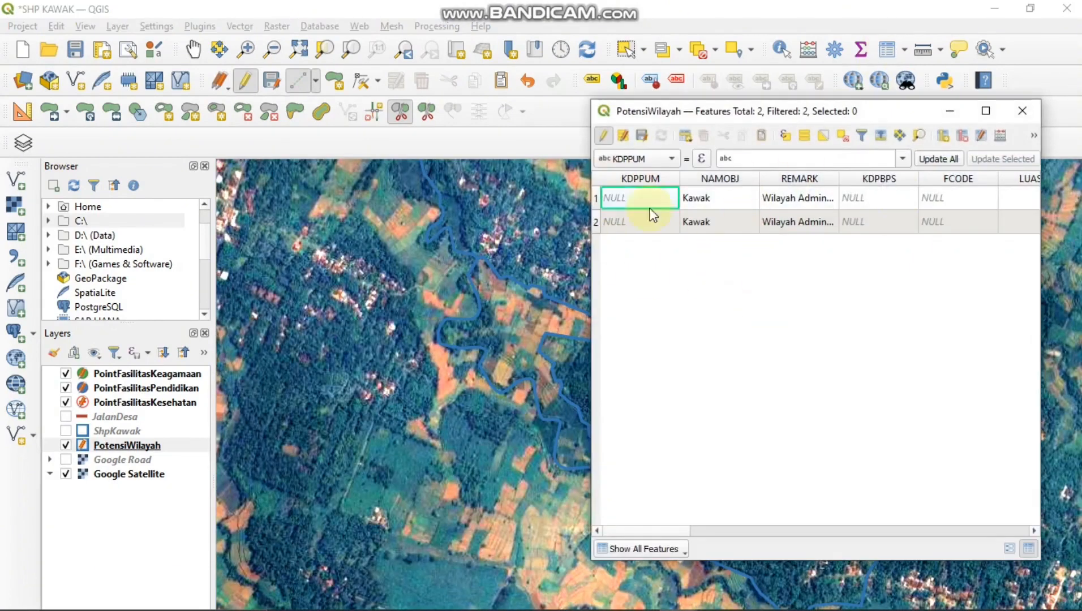
pyautogui.click(596, 221)
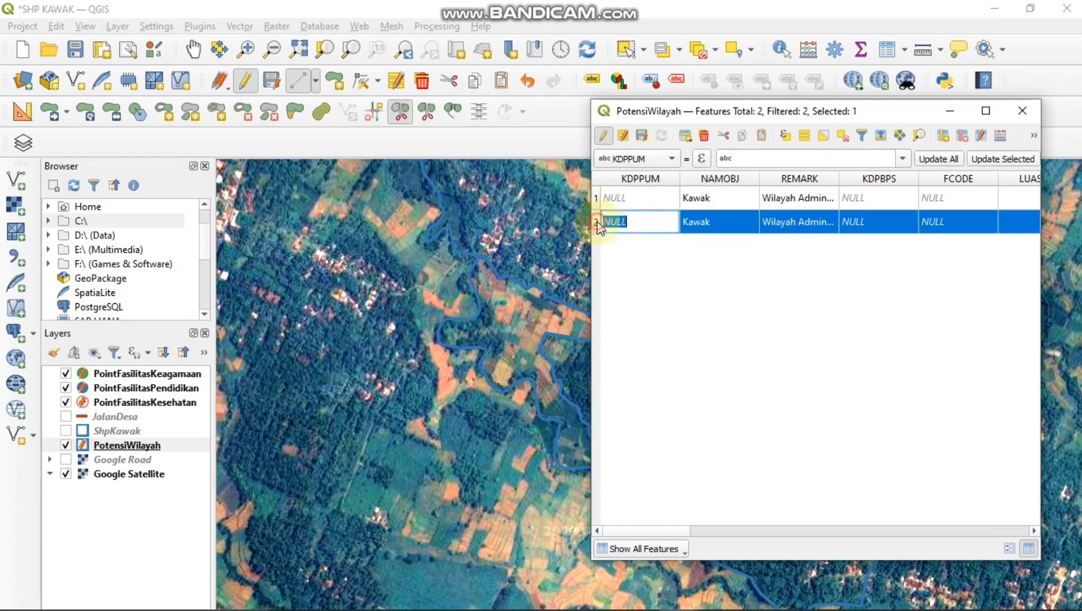
pyautogui.scroll(1, 520, 311)
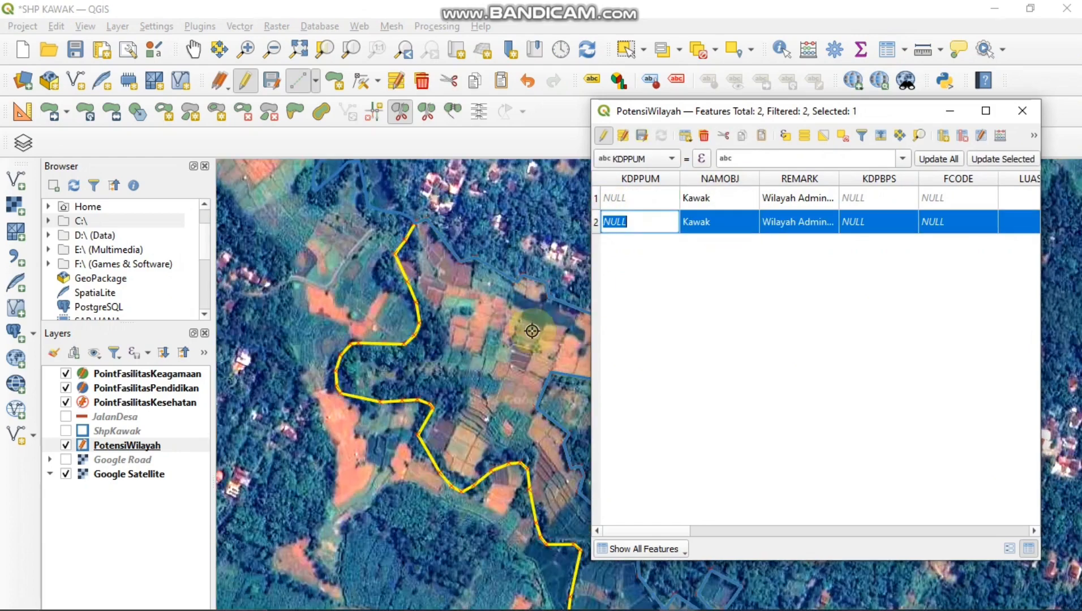
pyautogui.click(602, 197)
pyautogui.hotkey('ctrl', 'j')
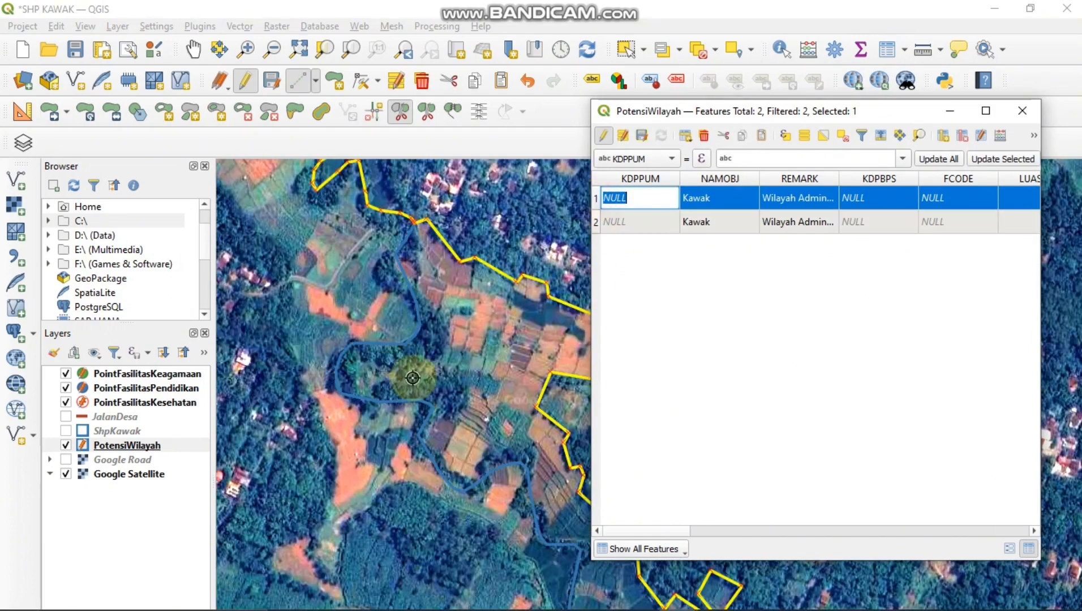
pyautogui.scroll(1, 411, 375)
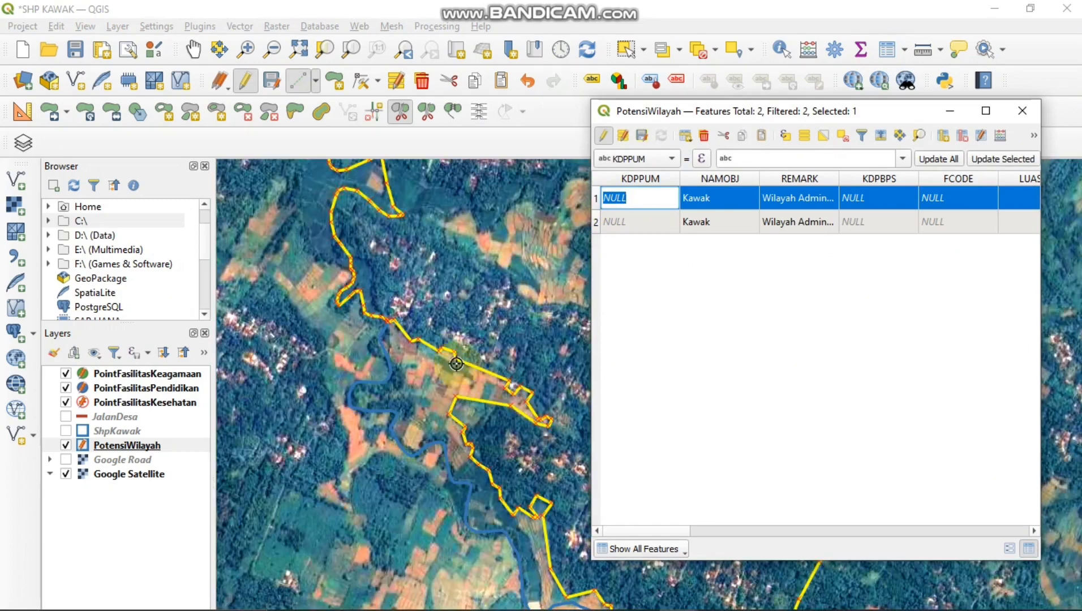
pyautogui.click(598, 201)
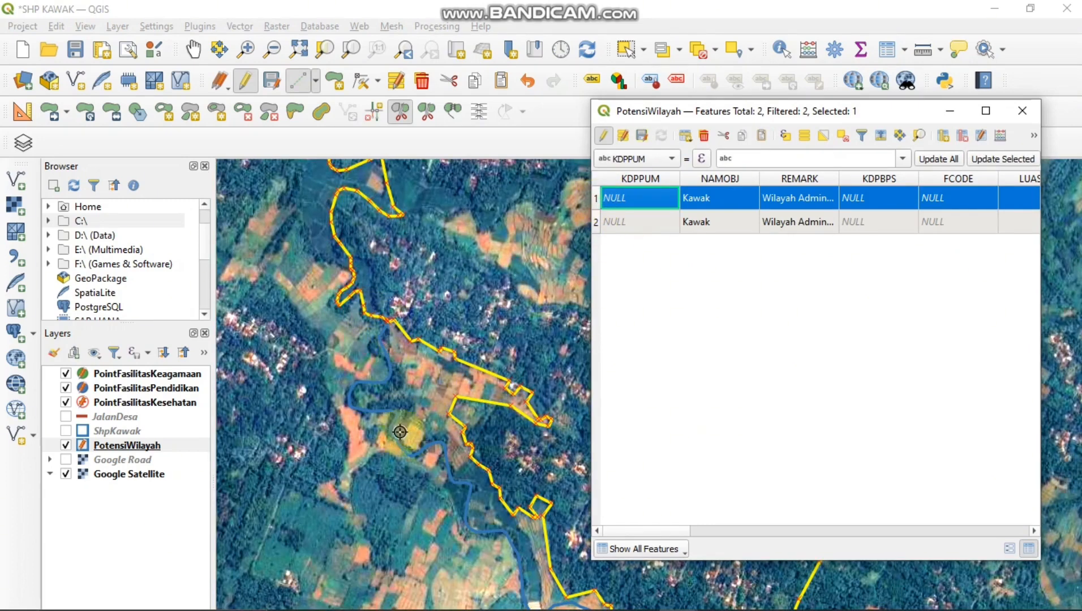
pyautogui.scroll(-2, 476, 428)
pyautogui.scroll(3, 494, 444)
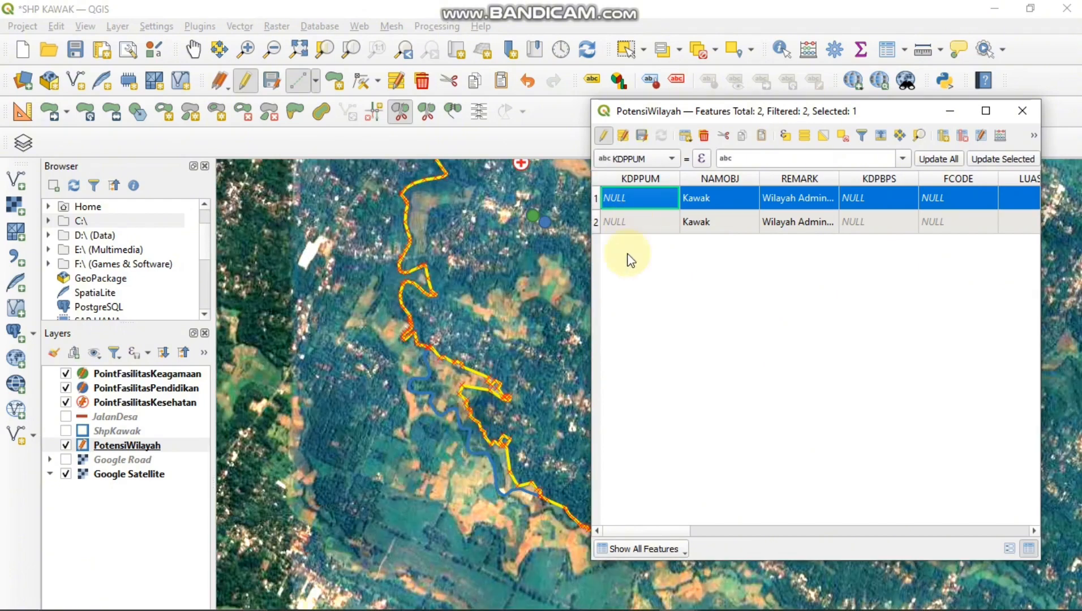
# Try to delete surplus attribute fields from the PotensiWilayah table with Delete Fields
pyautogui.doubleClick(626, 221)
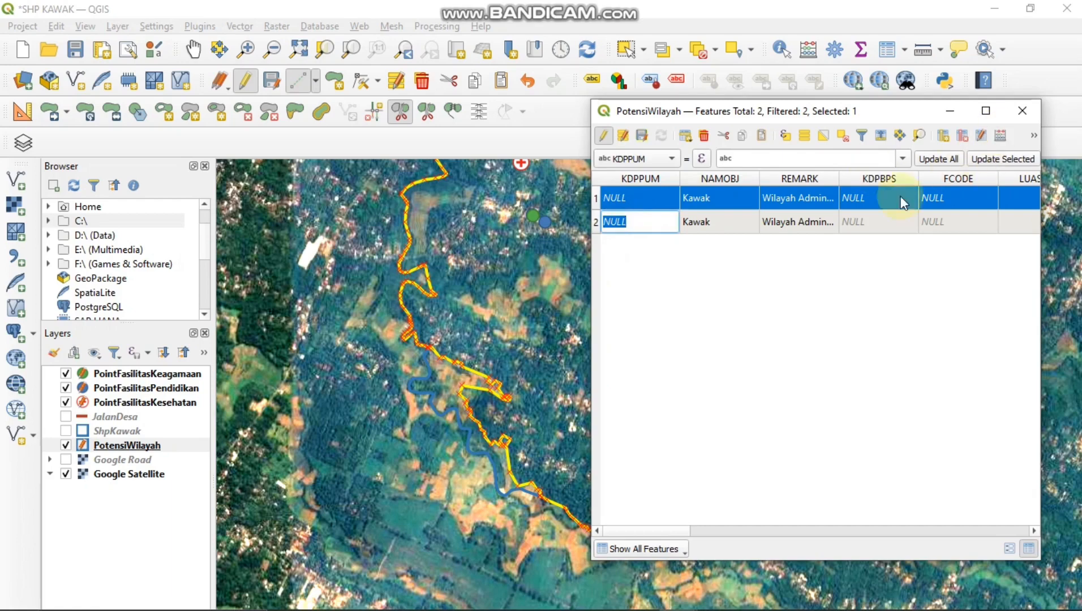
pyautogui.moveTo(872, 119); pyautogui.dragTo(732, 112)
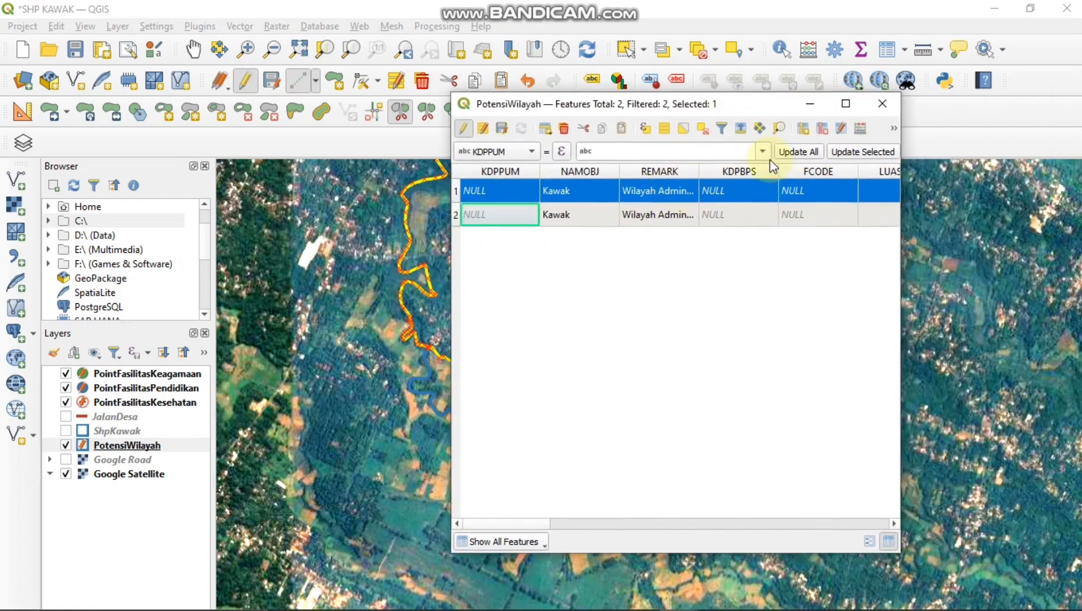
pyautogui.click(816, 128)
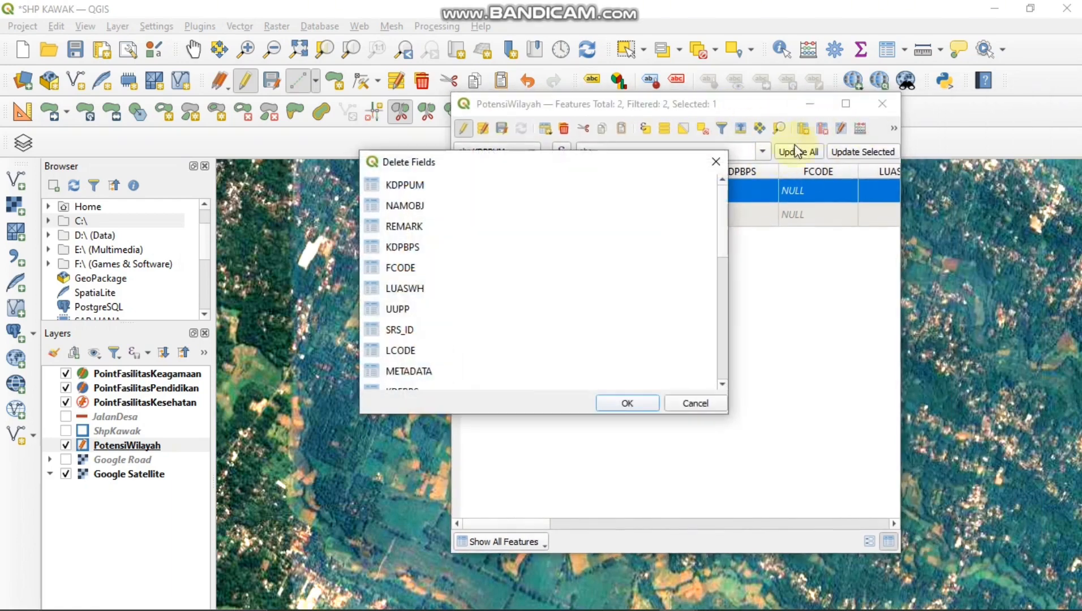
pyautogui.click(406, 226)
pyautogui.scroll(-6, 406, 287)
pyautogui.click(416, 352)
pyautogui.moveTo(421, 371); pyautogui.dragTo(498, 205)
pyautogui.click(614, 405)
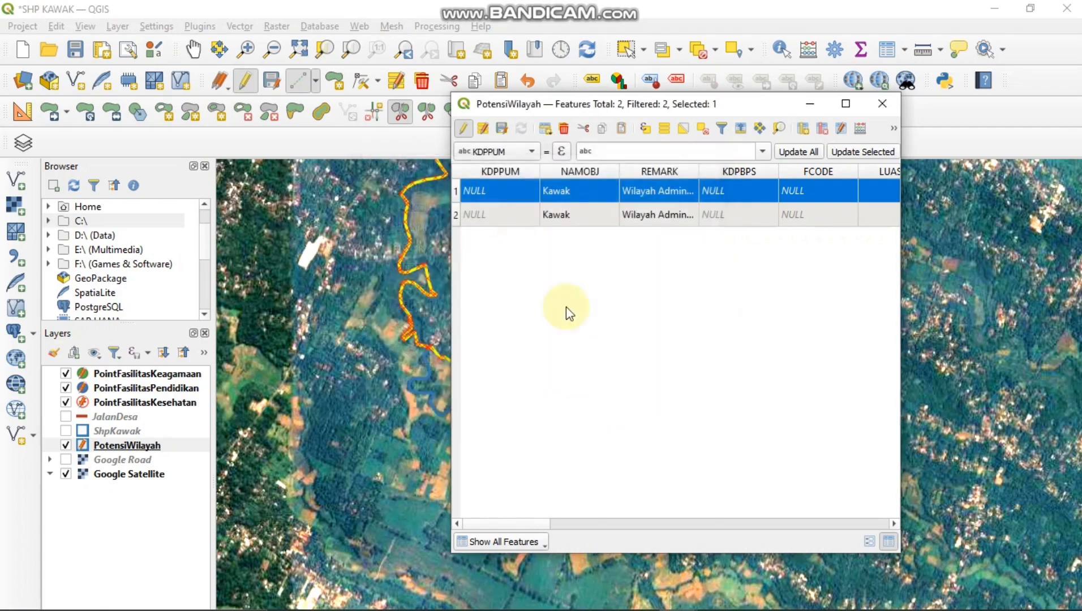
# Add a text field named WILAYAH with a length of 10 to the PotensiWilayah attribute table
pyautogui.click(596, 163)
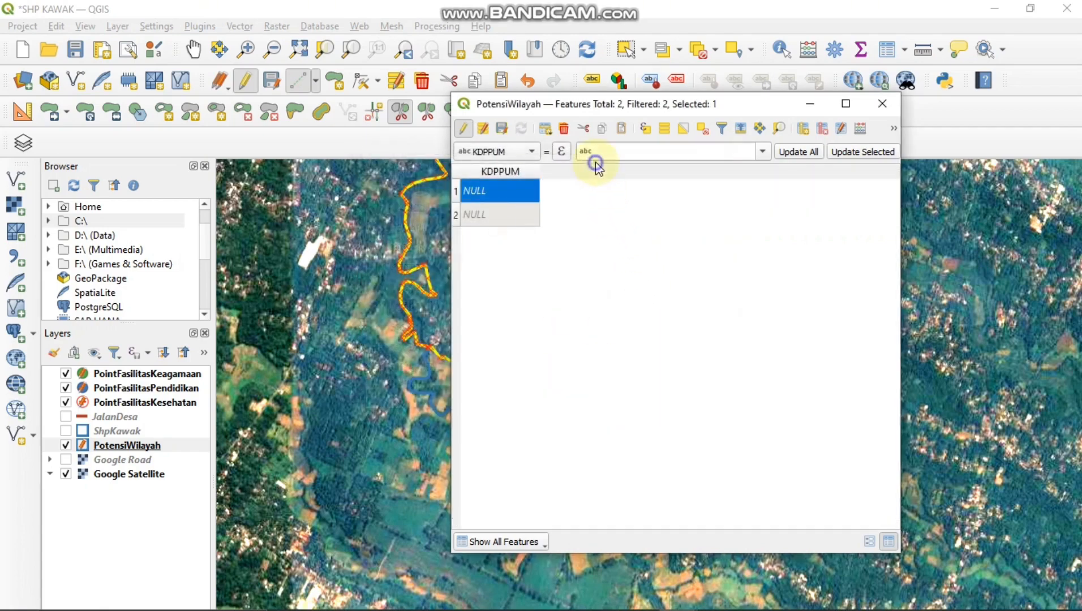
pyautogui.rightClick(584, 178)
pyautogui.click(808, 196)
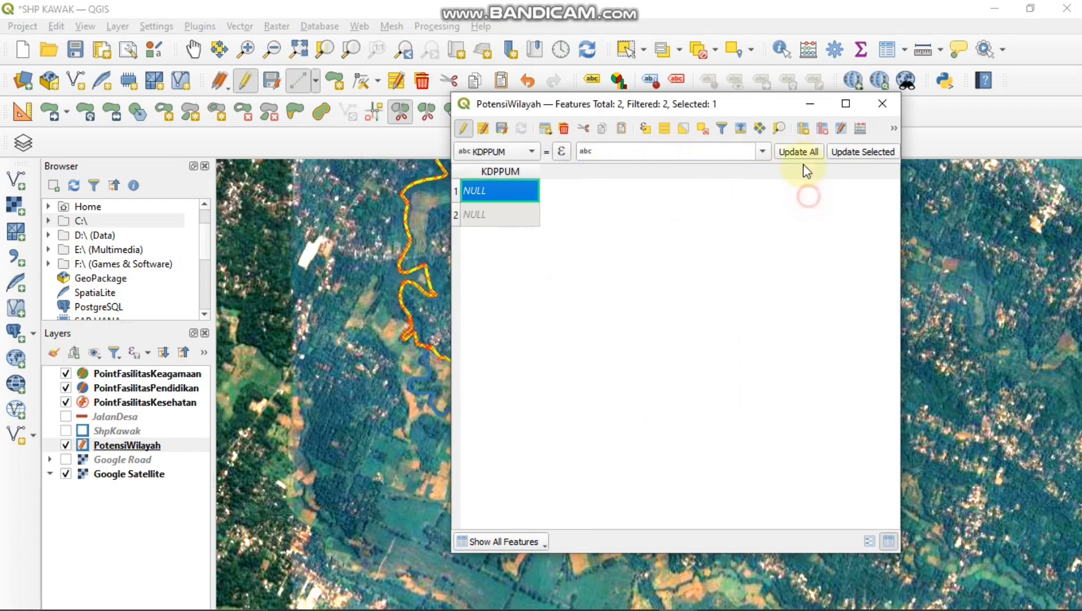
pyautogui.click(807, 129)
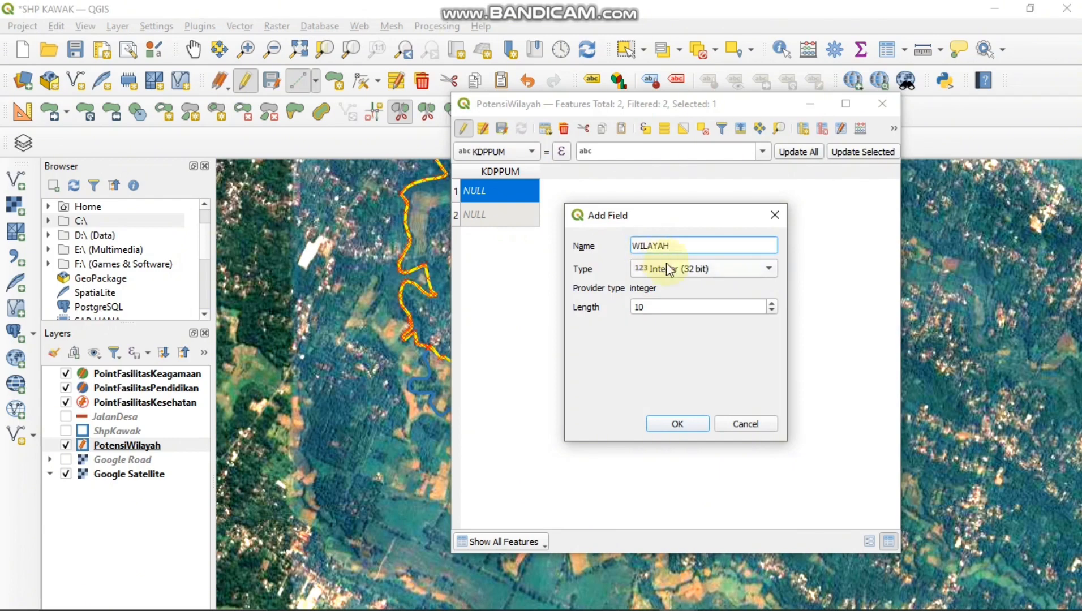
pyautogui.click(662, 261)
pyautogui.click(691, 317)
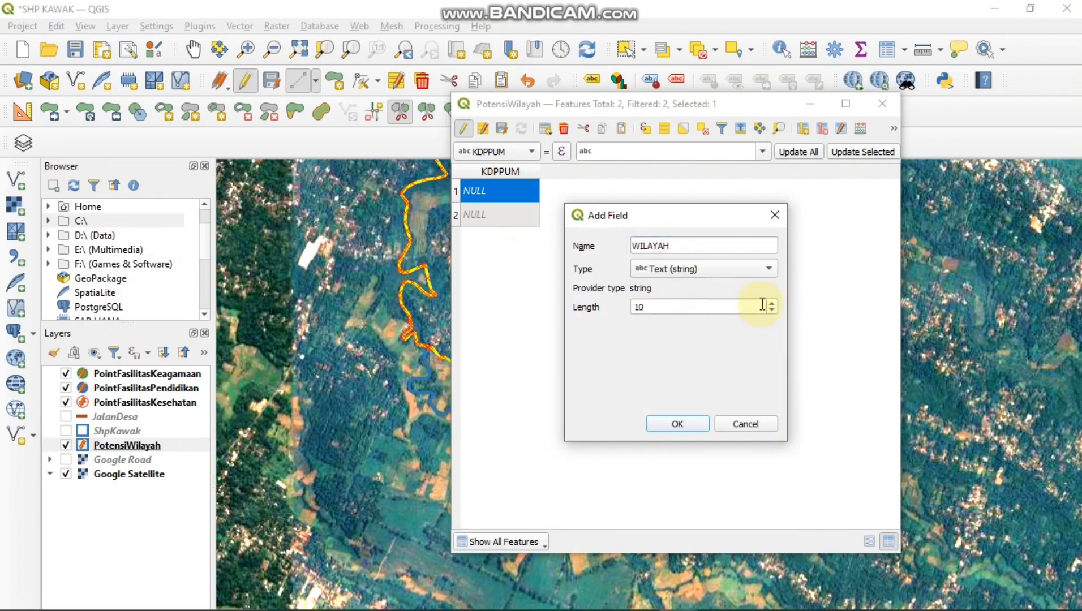
pyautogui.press('Return')
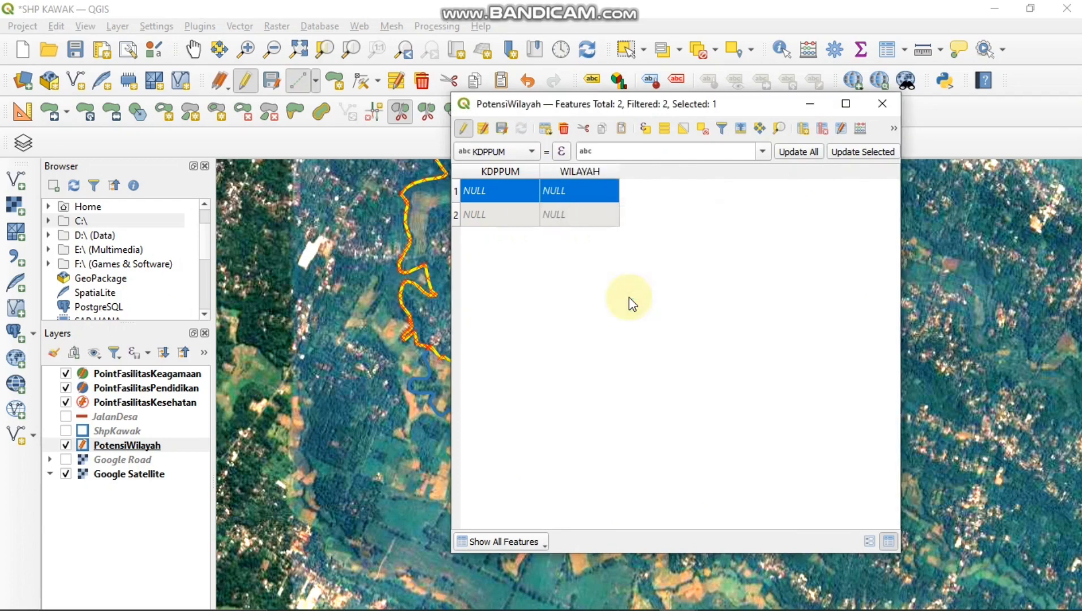
pyautogui.click(728, 297)
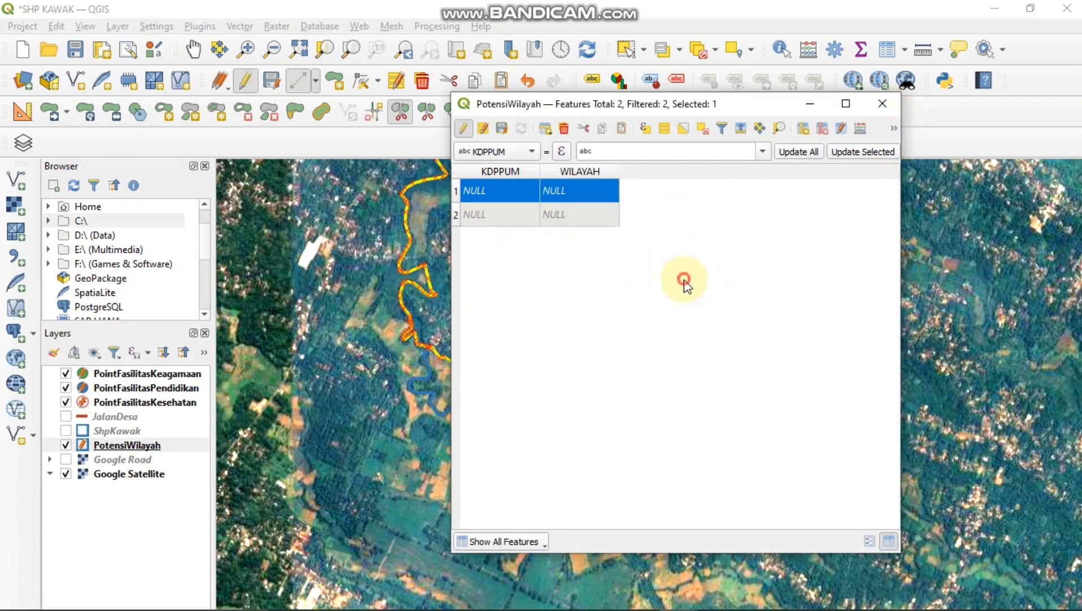
# Set WILAYAH to Sawah for the record covering the farmland beside the river boundary and close the attribute table
pyautogui.scroll(5, 399, 325)
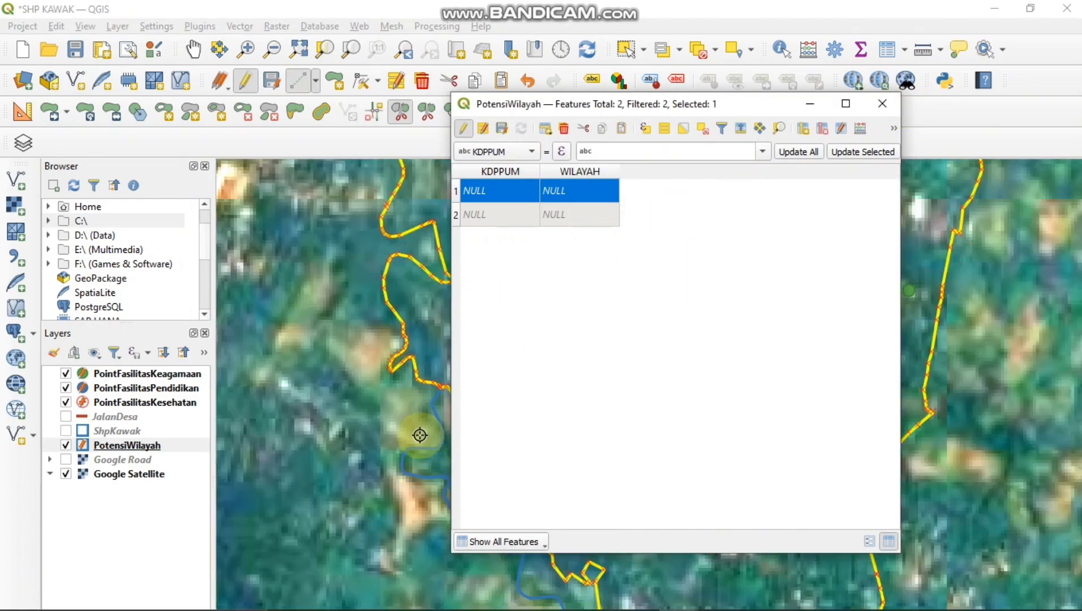
pyautogui.doubleClick(477, 215)
pyautogui.doubleClick(546, 217)
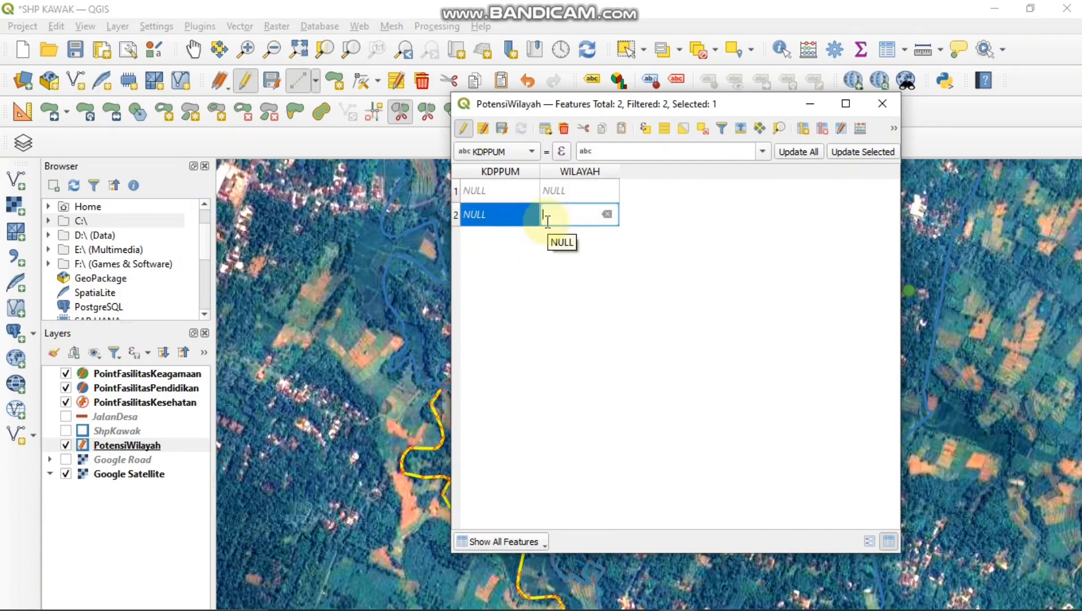
pyautogui.write('Sawah')
pyautogui.press('Return')
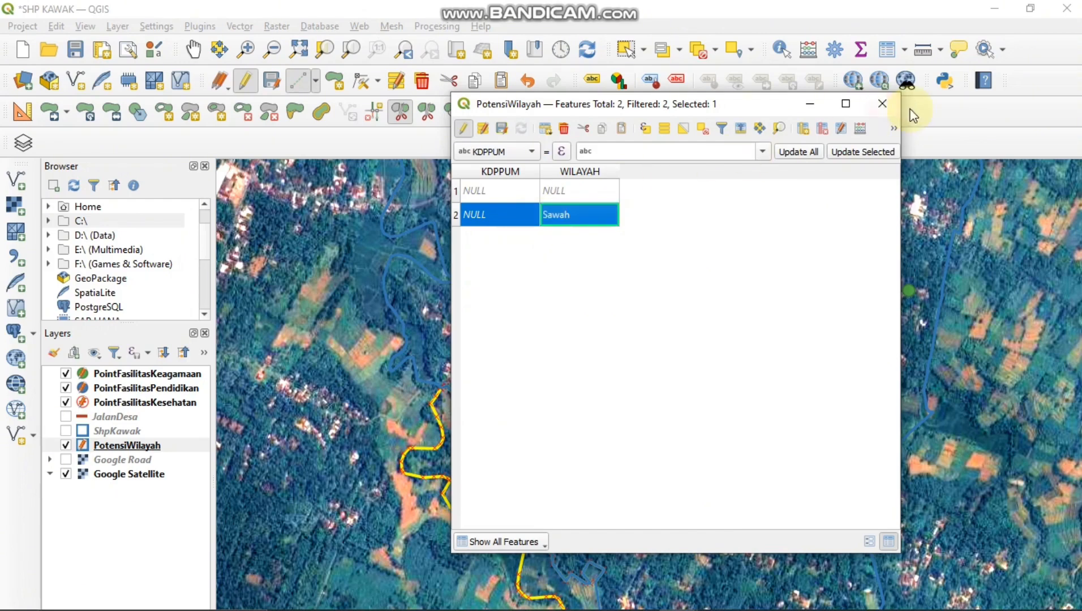
pyautogui.click(882, 105)
# Activate the Fill Ring tool for PotensiWilayah and deselect the features in all layers
pyautogui.scroll(-2, 896, 258)
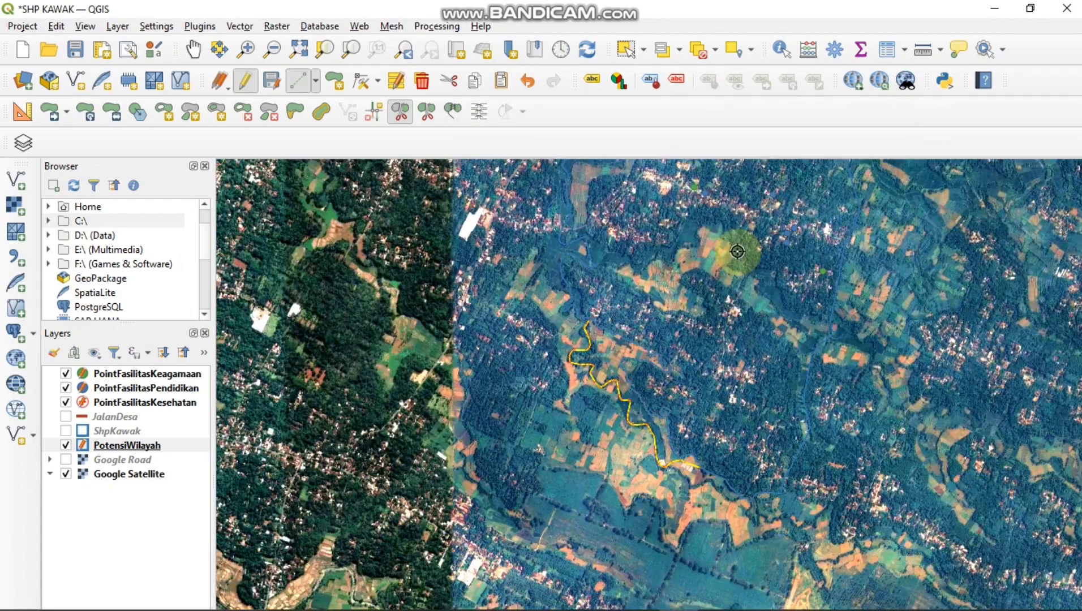
pyautogui.scroll(2, 683, 360)
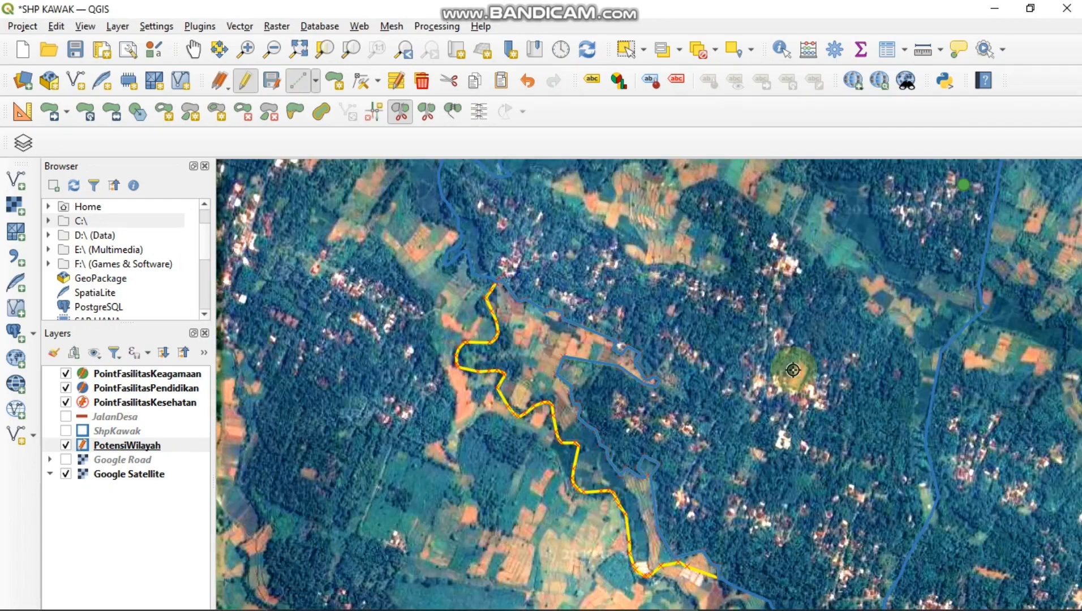
pyautogui.scroll(-3, 815, 430)
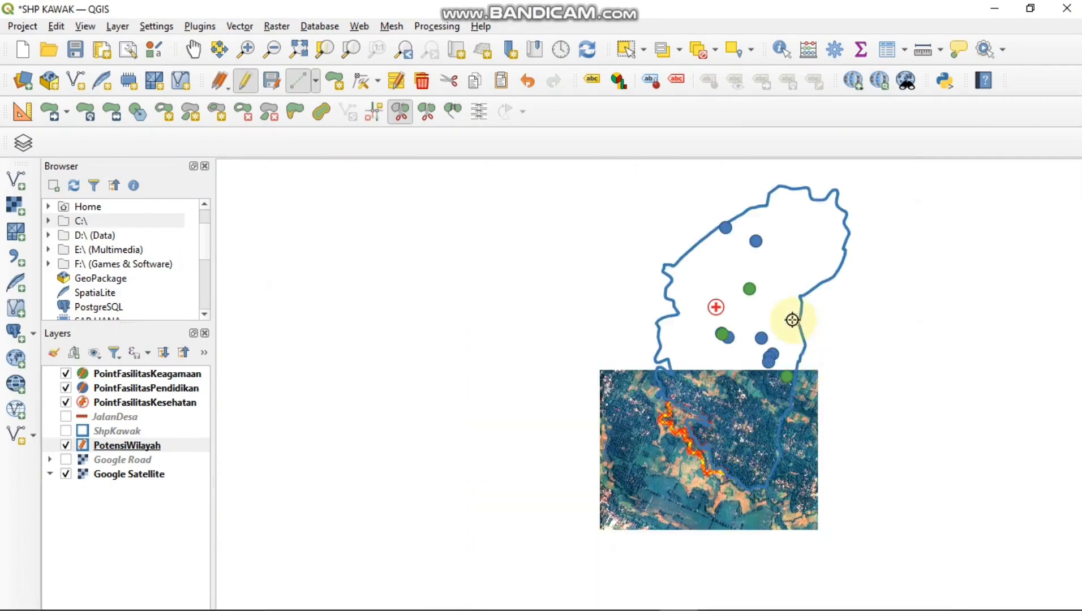
pyautogui.scroll(5, 786, 317)
pyautogui.scroll(5, 764, 310)
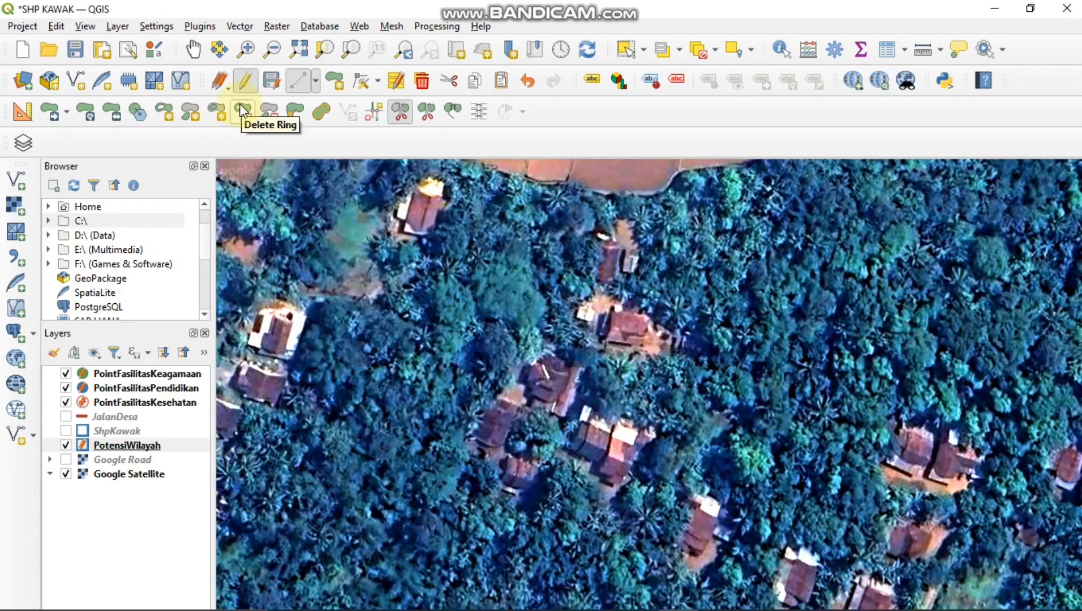
pyautogui.click(210, 104)
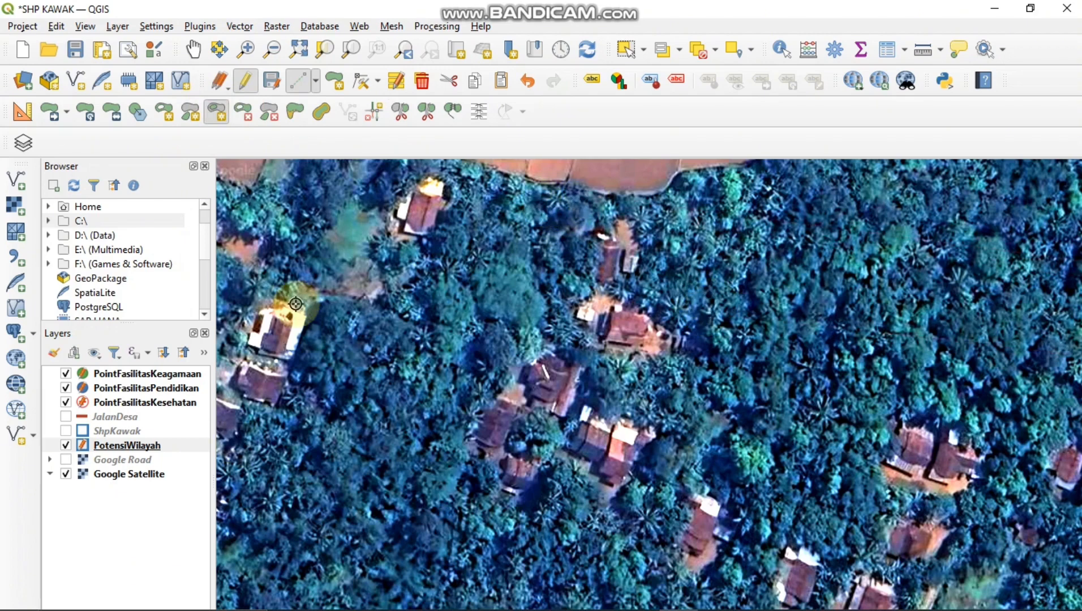
pyautogui.click(698, 57)
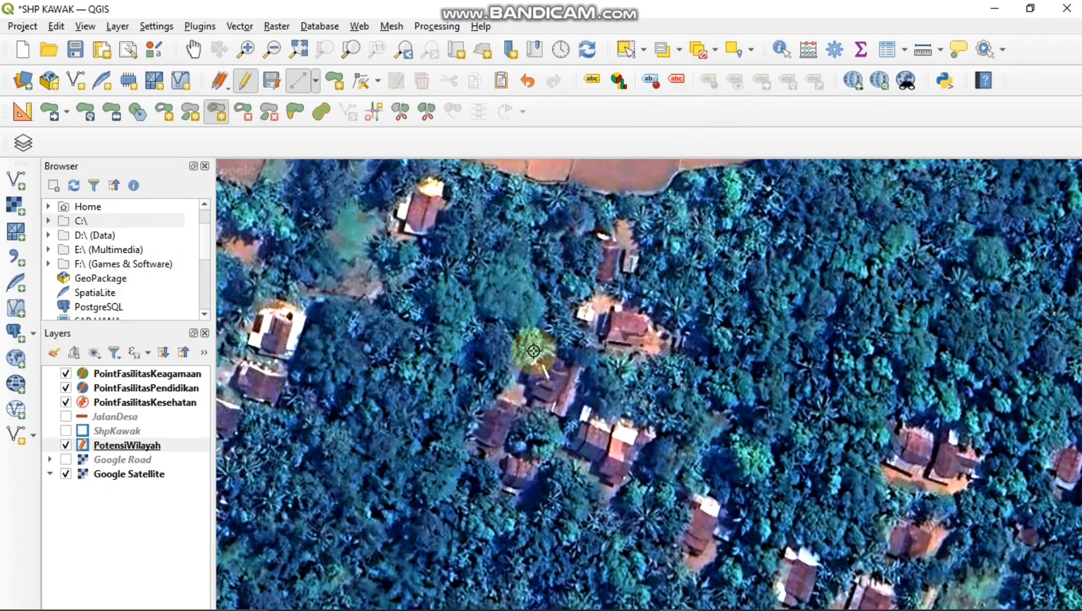
pyautogui.scroll(-2, 533, 350)
pyautogui.scroll(2, 560, 353)
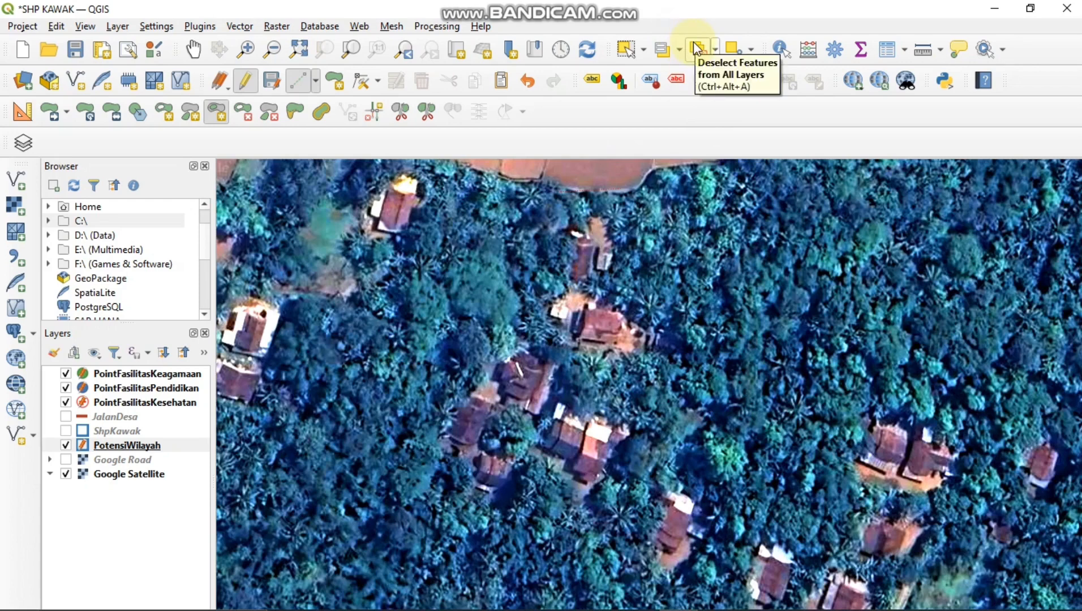
# Draw a filled ring around the cluster of houses just below the bare field and set its WILAYAH value to Penduduk
pyautogui.click(643, 216)
pyautogui.click(618, 295)
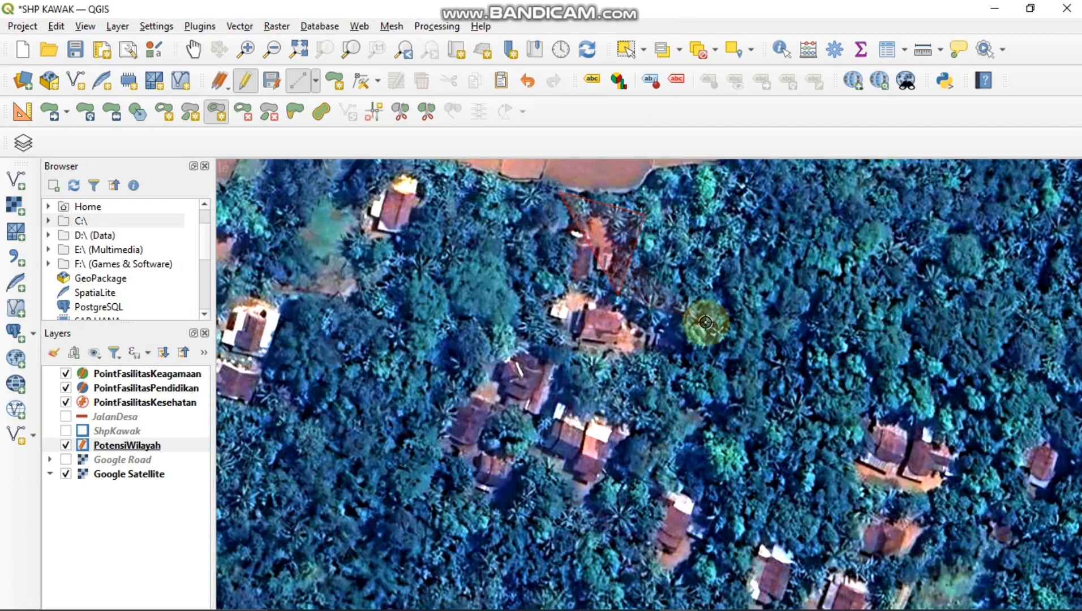
pyautogui.click(705, 323)
pyautogui.click(704, 393)
pyautogui.click(586, 384)
pyautogui.click(648, 413)
pyautogui.click(609, 518)
pyautogui.click(529, 494)
pyautogui.click(492, 527)
pyautogui.click(396, 510)
pyautogui.click(485, 315)
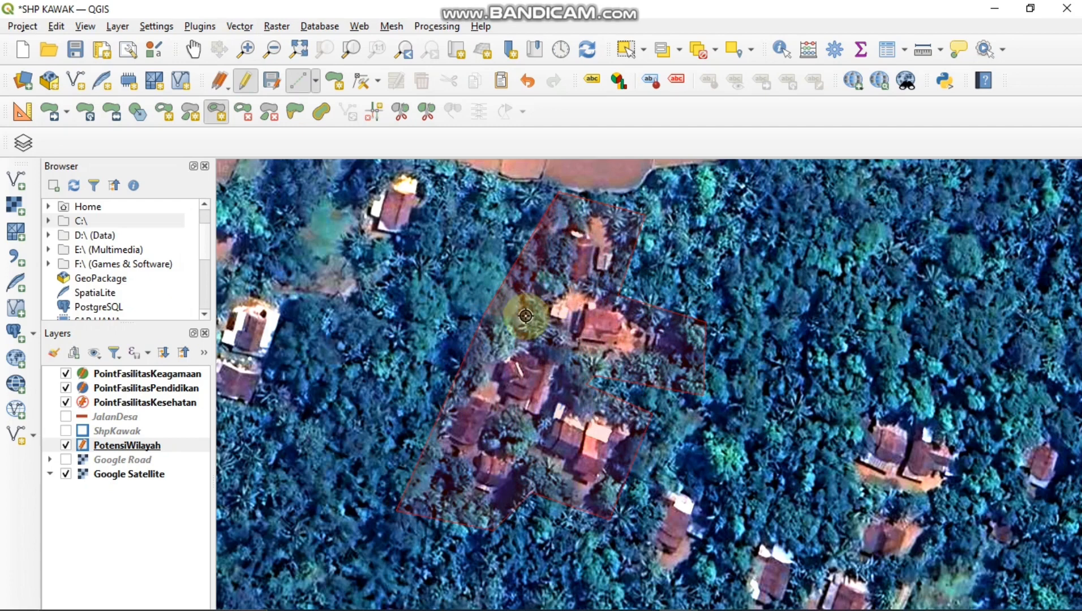
pyautogui.rightClick(536, 317)
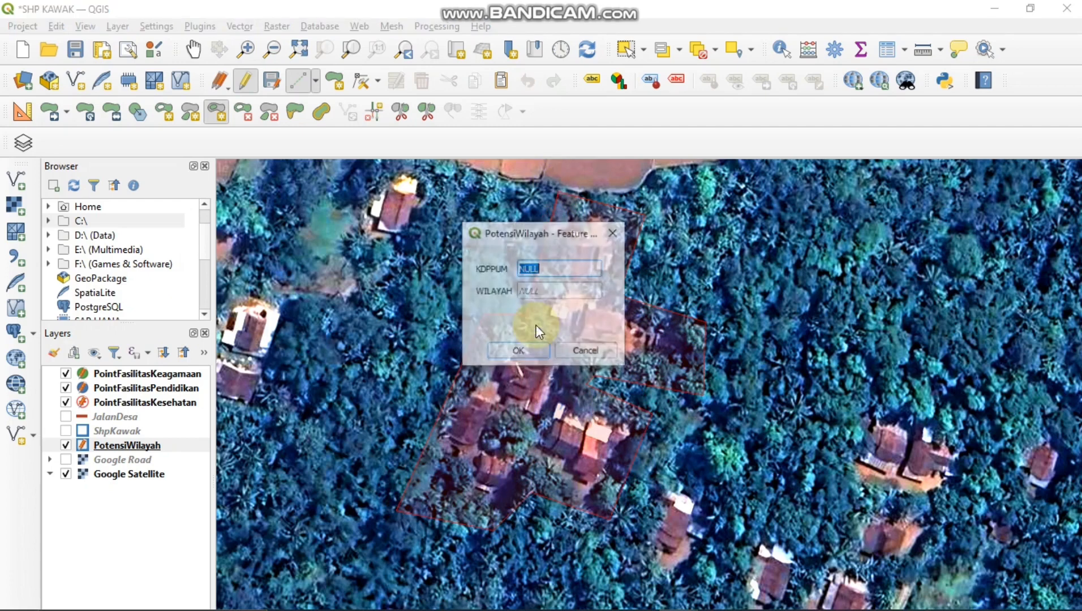
pyautogui.press('Tab')
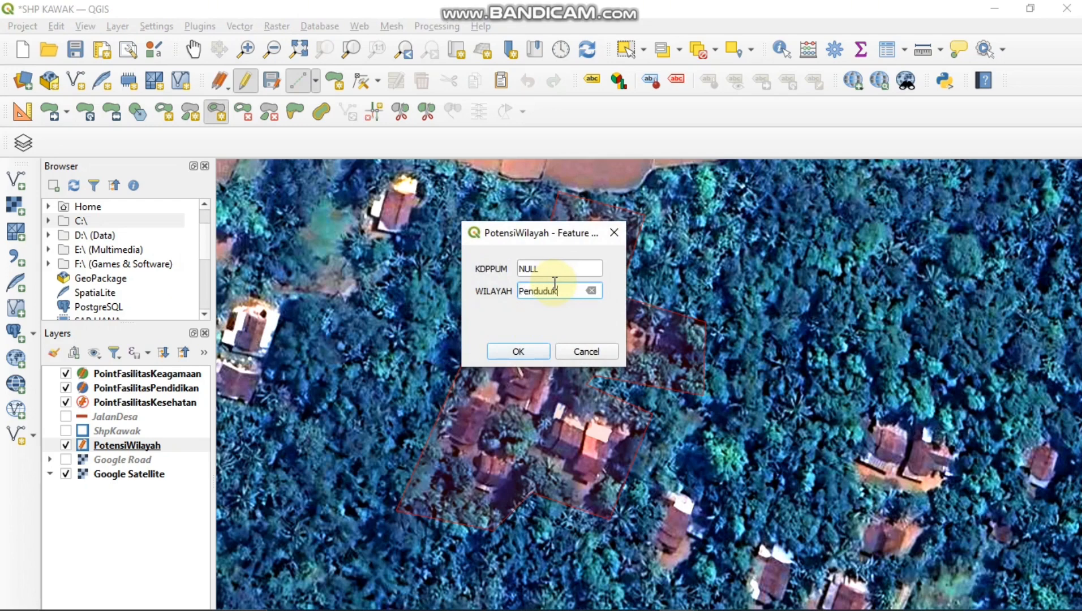
pyautogui.click(521, 351)
pyautogui.scroll(-3, 539, 376)
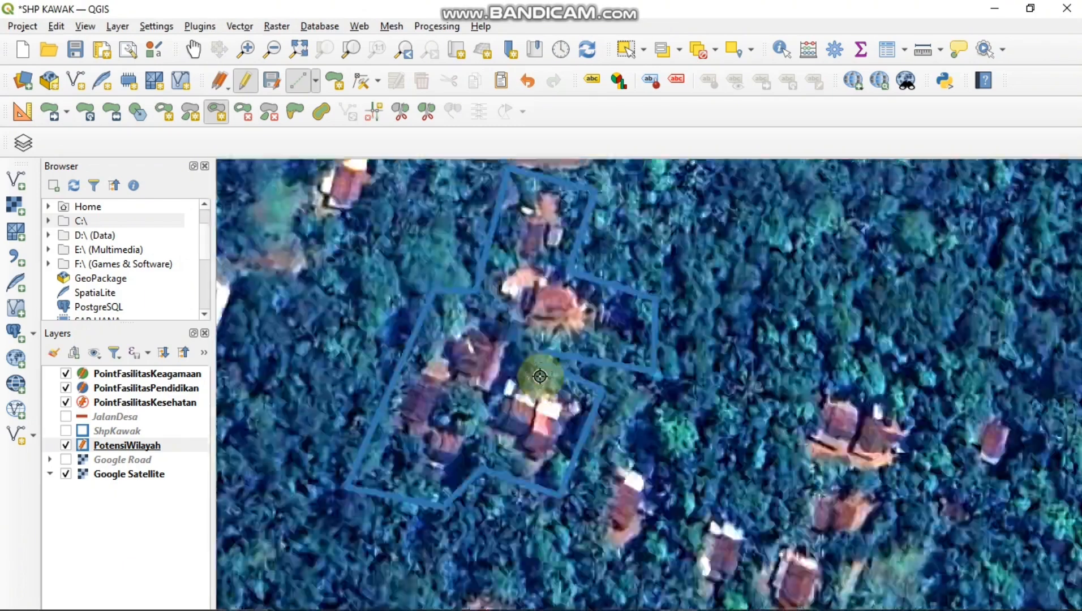
pyautogui.scroll(-3, 540, 376)
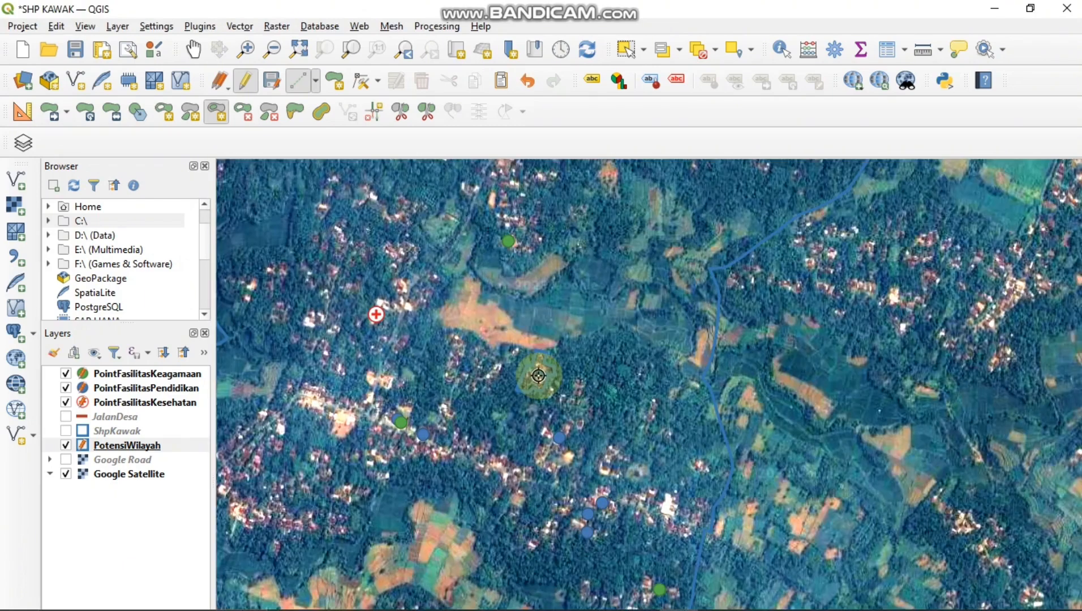
pyautogui.scroll(-1, 537, 375)
pyautogui.scroll(1, 507, 431)
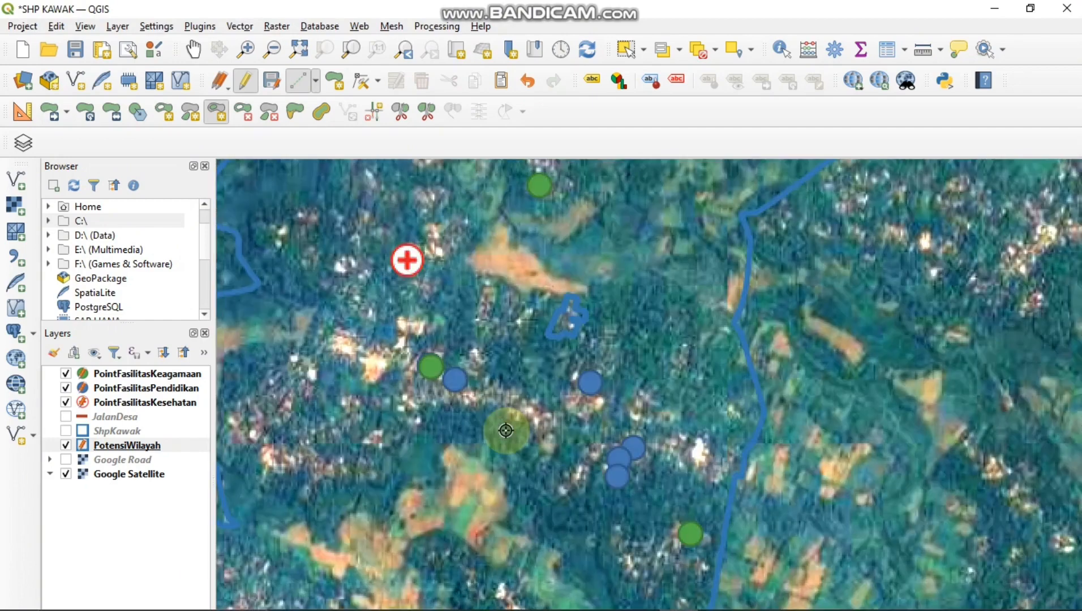
pyautogui.click(219, 114)
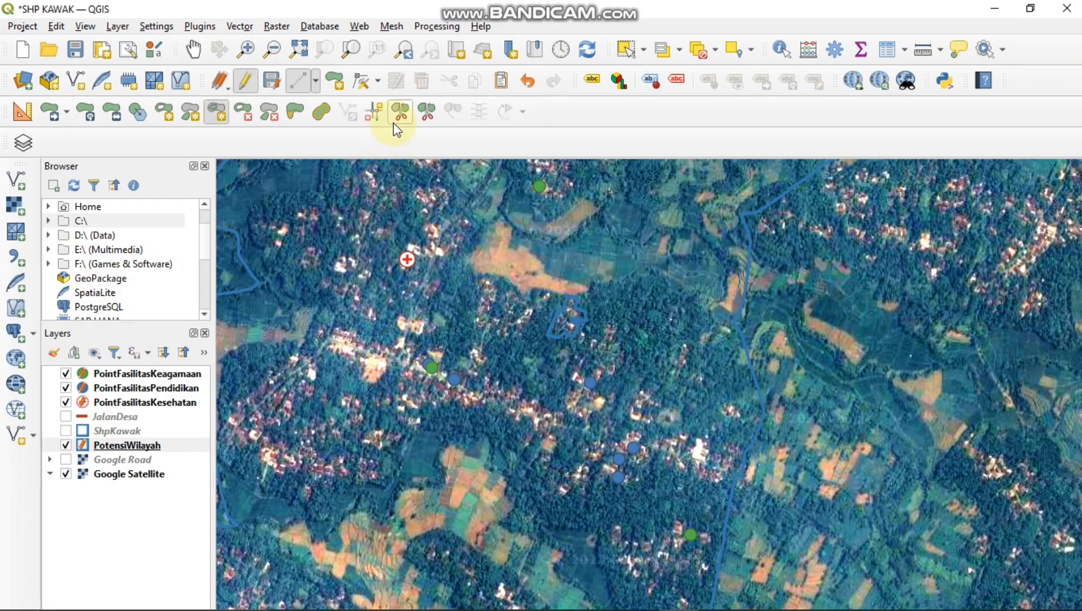
pyautogui.scroll(-1, 572, 357)
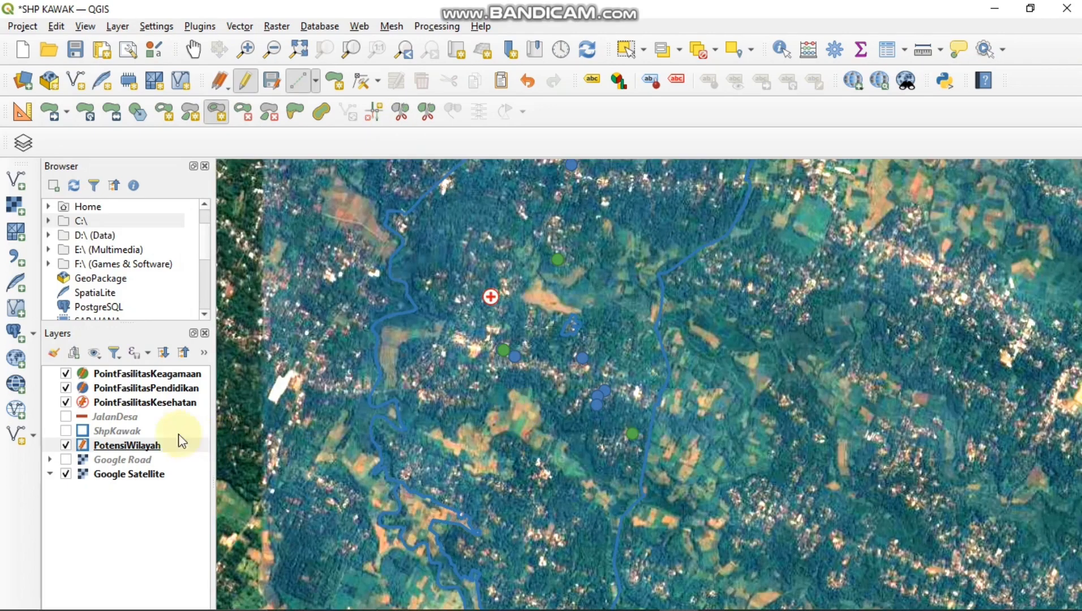
# Switch the PotensiWilayah layer's symbology to Categorized, using the WILAYAH field as the value
pyautogui.rightClick(149, 448)
pyautogui.click(438, 275)
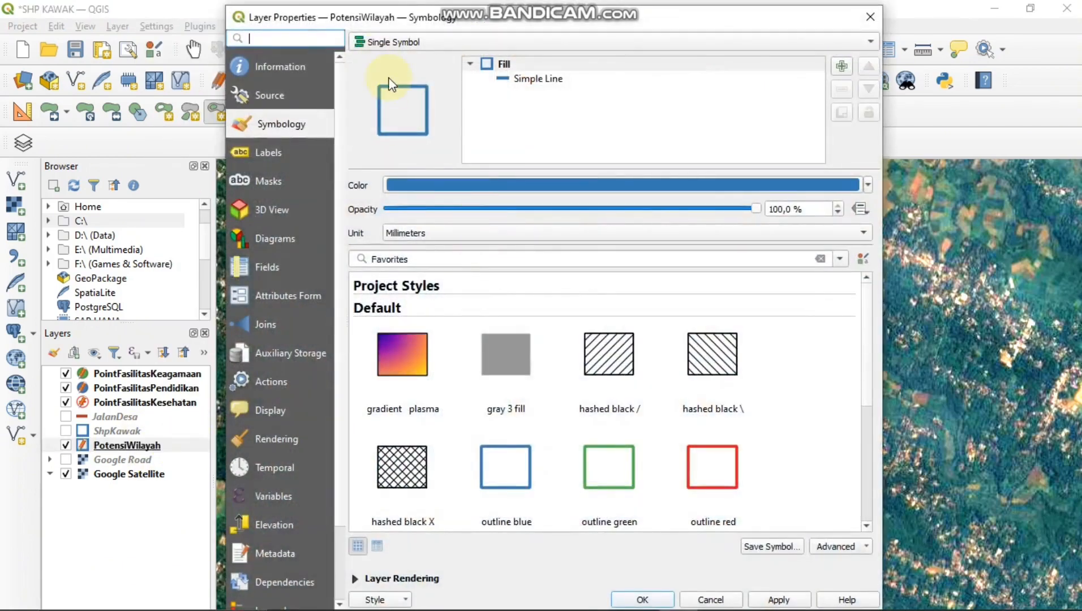
pyautogui.click(483, 51)
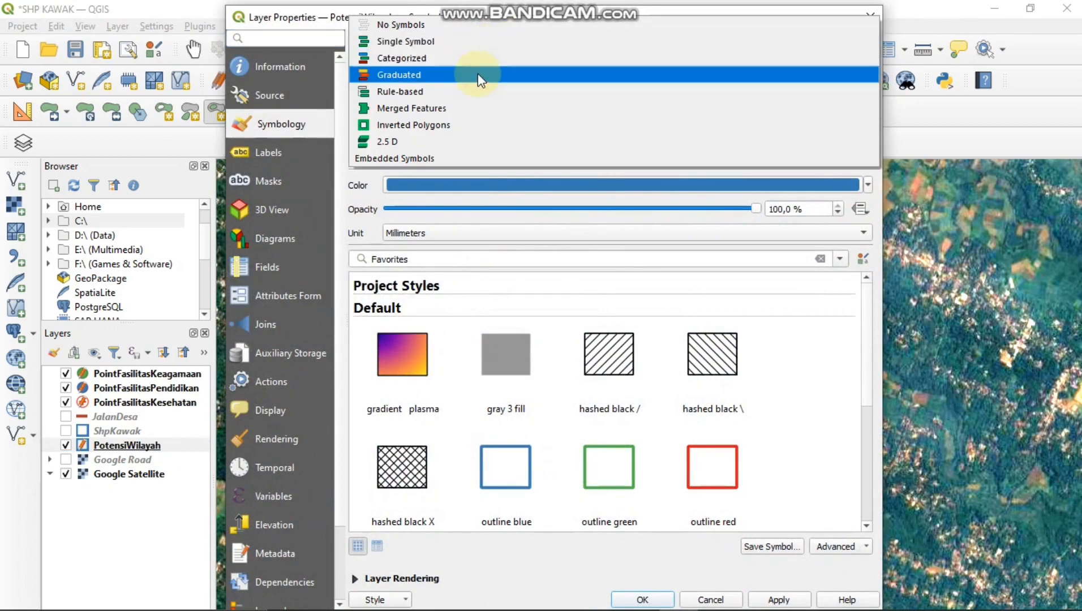
pyautogui.click(483, 59)
pyautogui.click(544, 41)
pyautogui.click(554, 43)
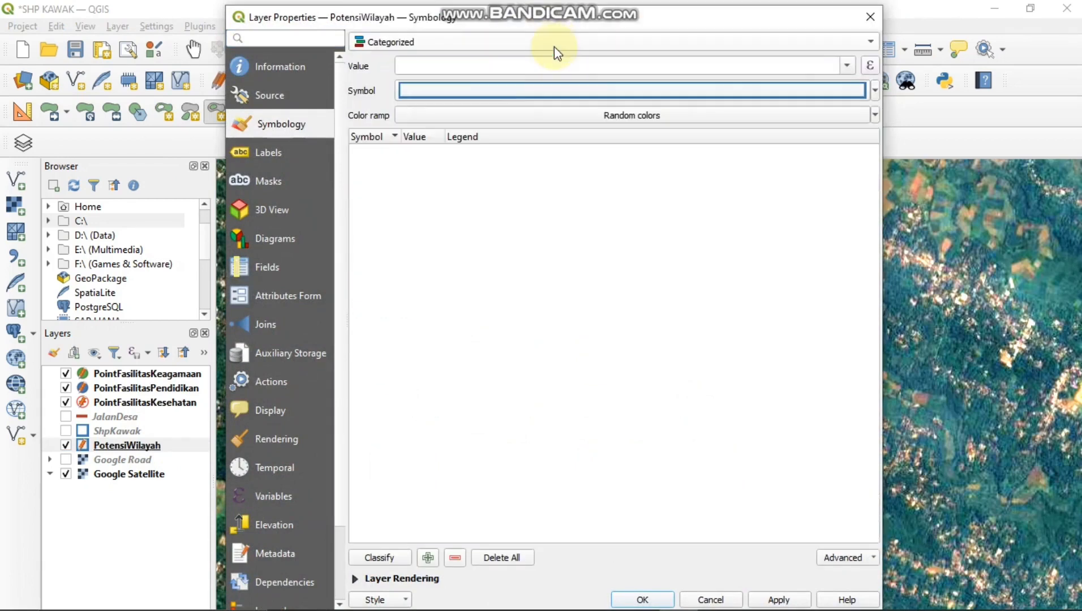
pyautogui.click(842, 67)
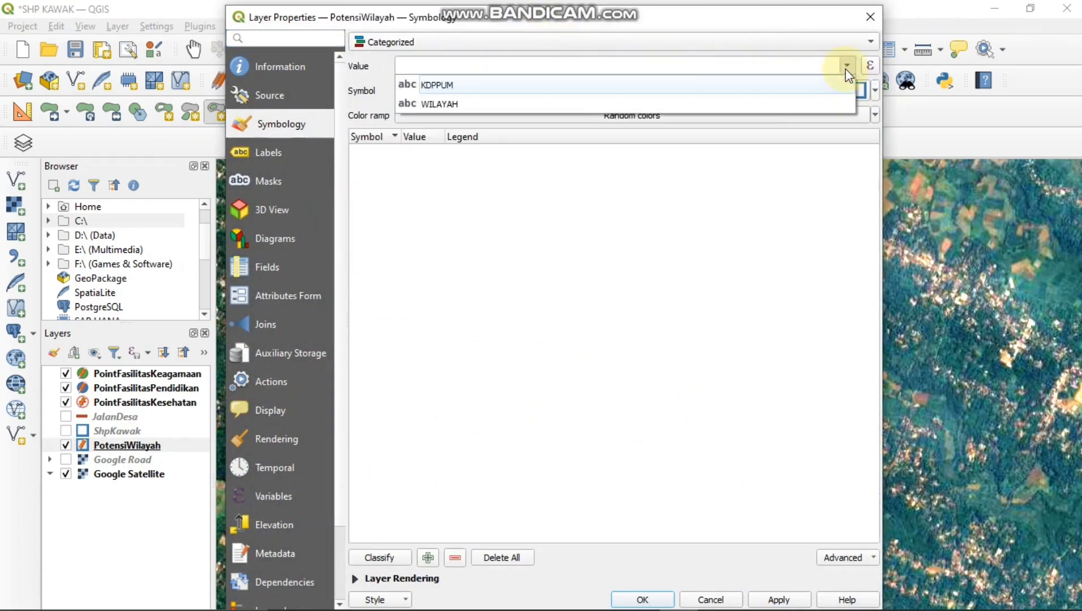
pyautogui.click(438, 99)
# Classify the WILAYAH values with random colors, apply the styling and check the outlined house cluster on the map
pyautogui.click(562, 118)
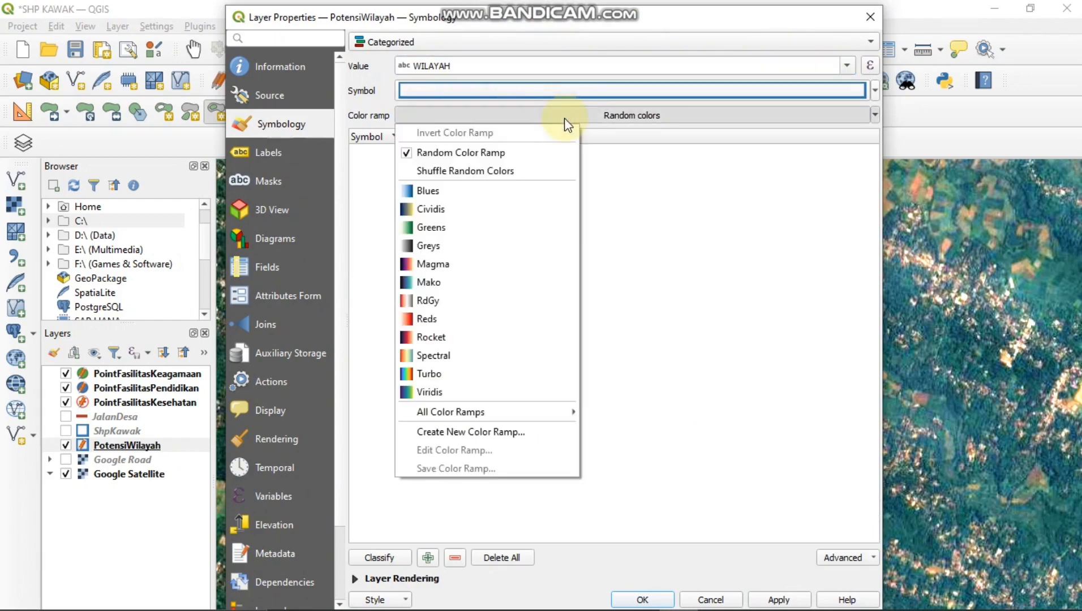
pyautogui.click(767, 293)
pyautogui.click(666, 114)
pyautogui.click(573, 111)
pyautogui.click(573, 95)
pyautogui.click(591, 544)
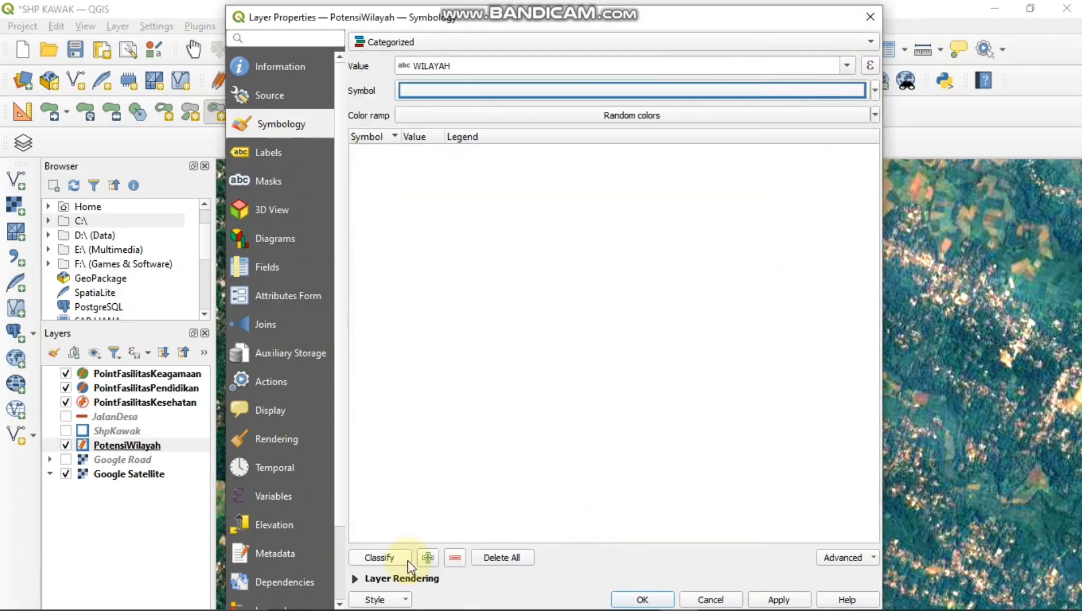
pyautogui.click(388, 559)
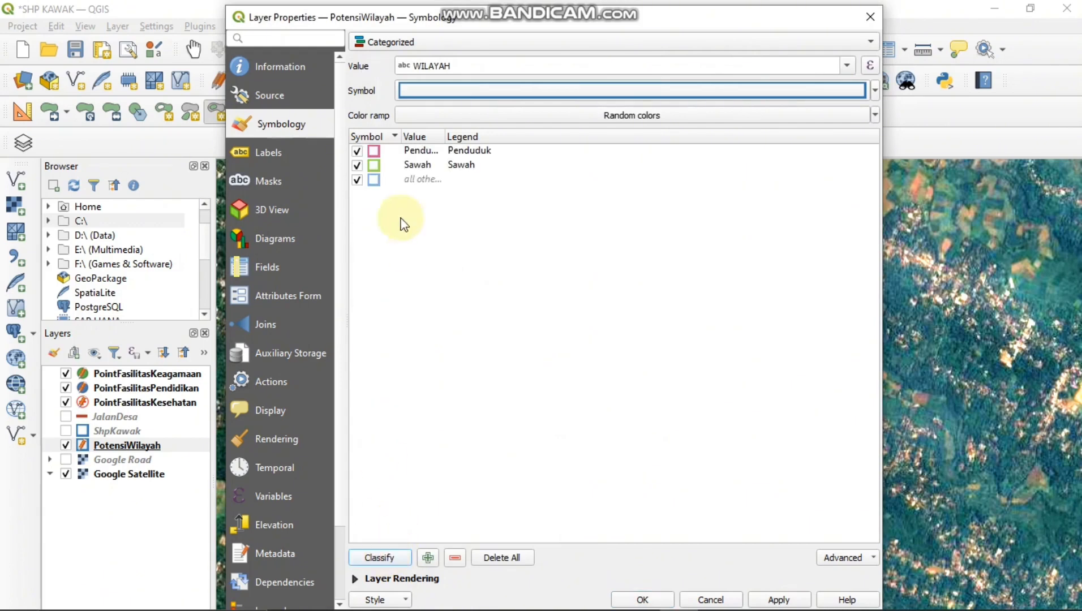
pyautogui.click(781, 600)
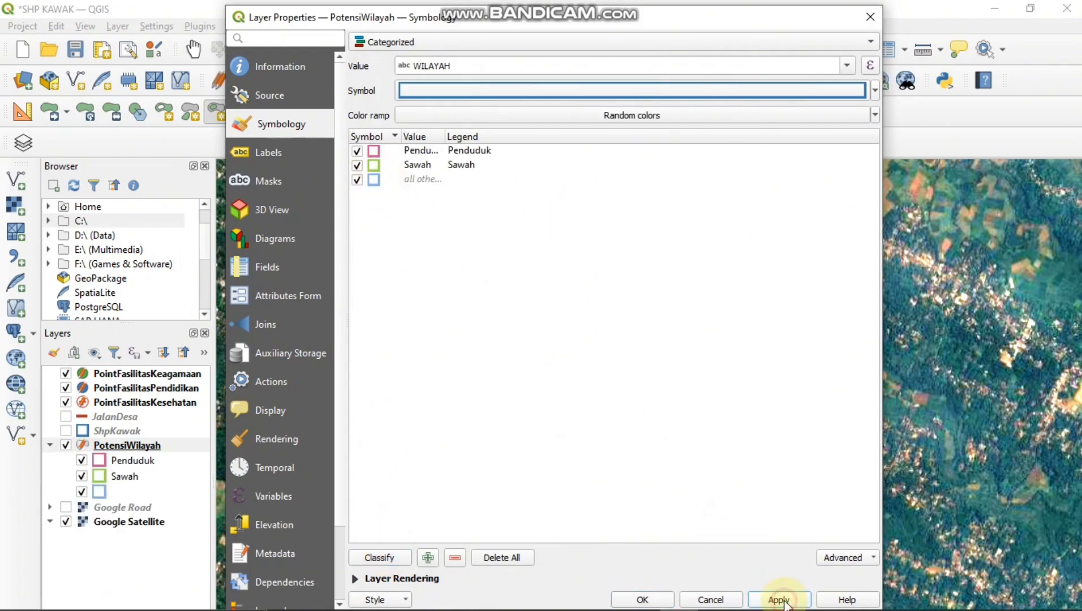
pyautogui.click(642, 598)
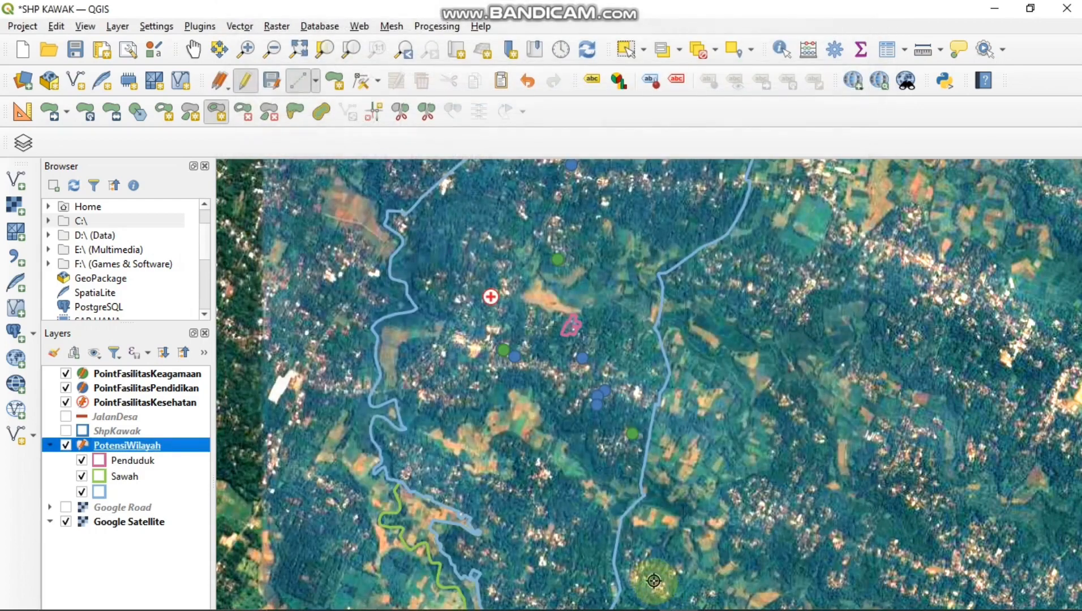
pyautogui.scroll(2, 546, 331)
pyautogui.scroll(2, 602, 297)
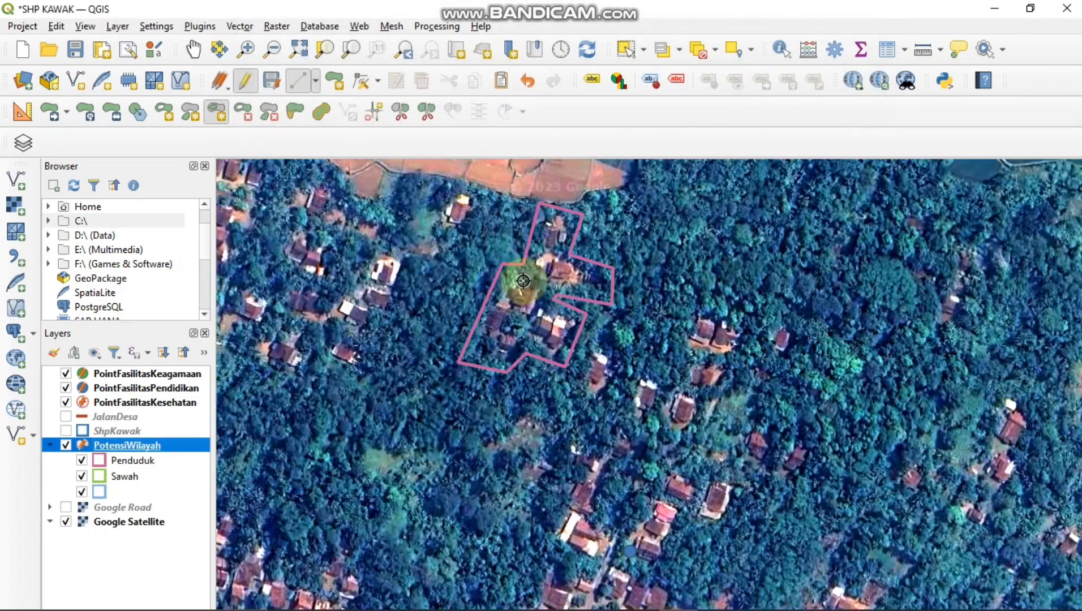
# Check the categorized outlines across the village map and open the PotensiWilayah layer's symbology properties
pyautogui.scroll(-2, 532, 269)
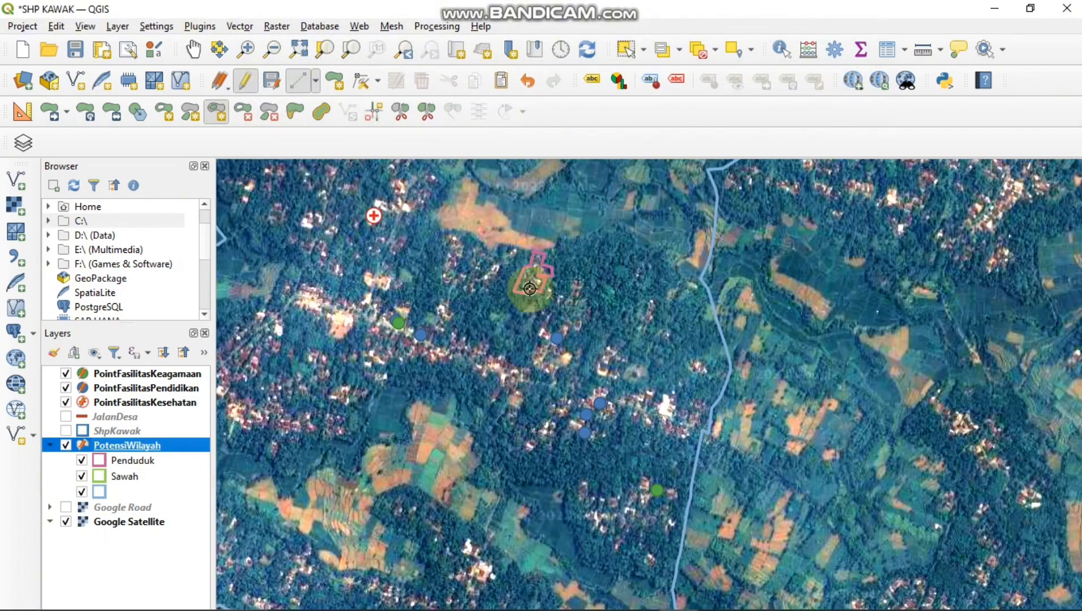
pyautogui.click(133, 474)
pyautogui.scroll(-5, 399, 398)
pyautogui.scroll(3, 399, 412)
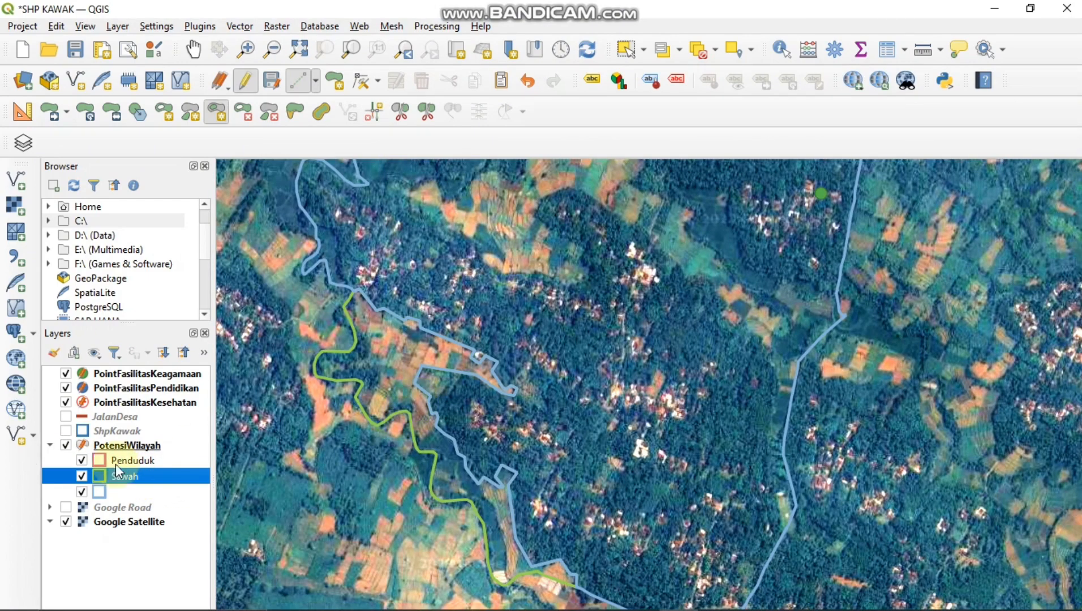
pyautogui.rightClick(127, 448)
pyautogui.click(184, 434)
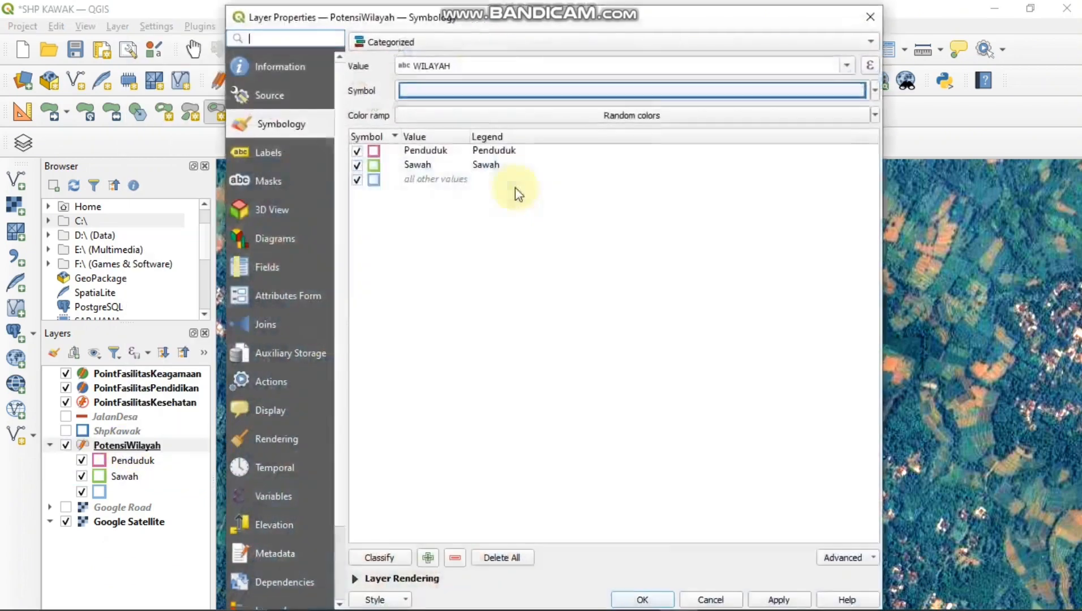
pyautogui.click(396, 151)
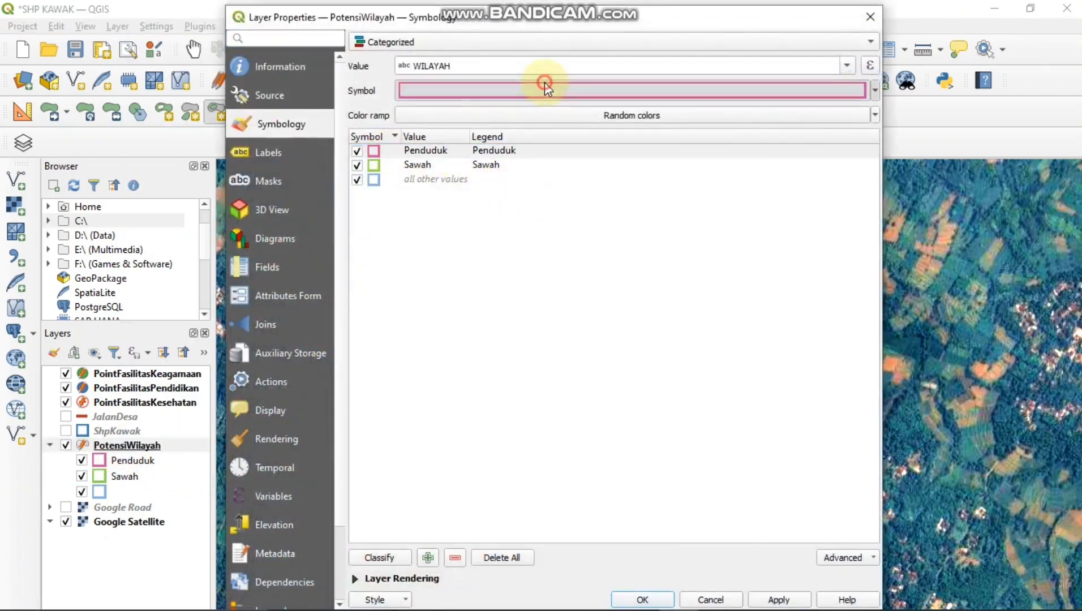
pyautogui.click(544, 89)
pyautogui.scroll(-2, 529, 330)
pyautogui.scroll(2, 526, 379)
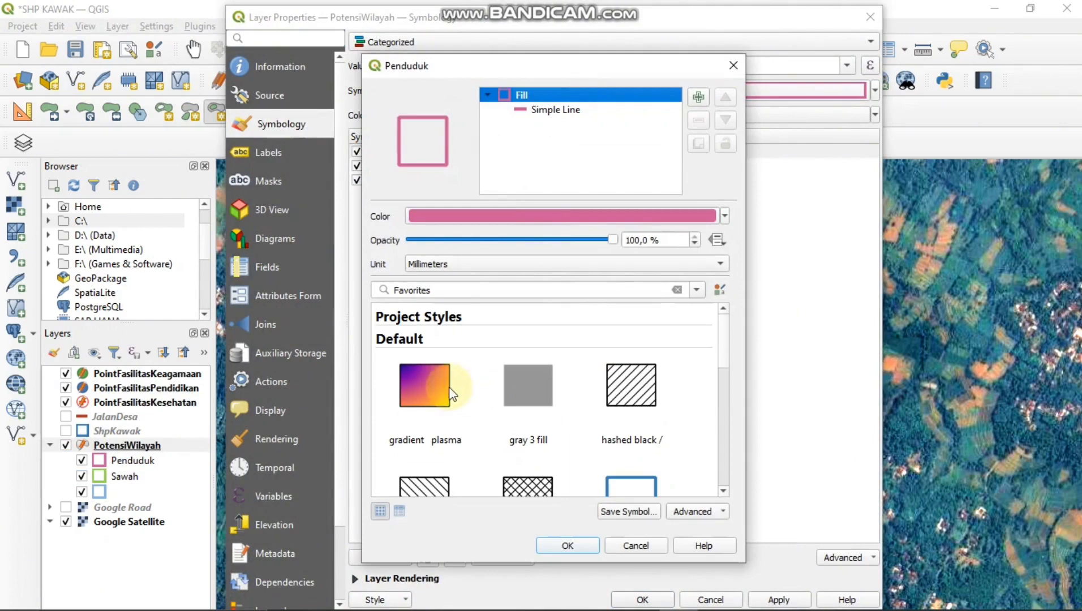
pyautogui.scroll(-5, 588, 390)
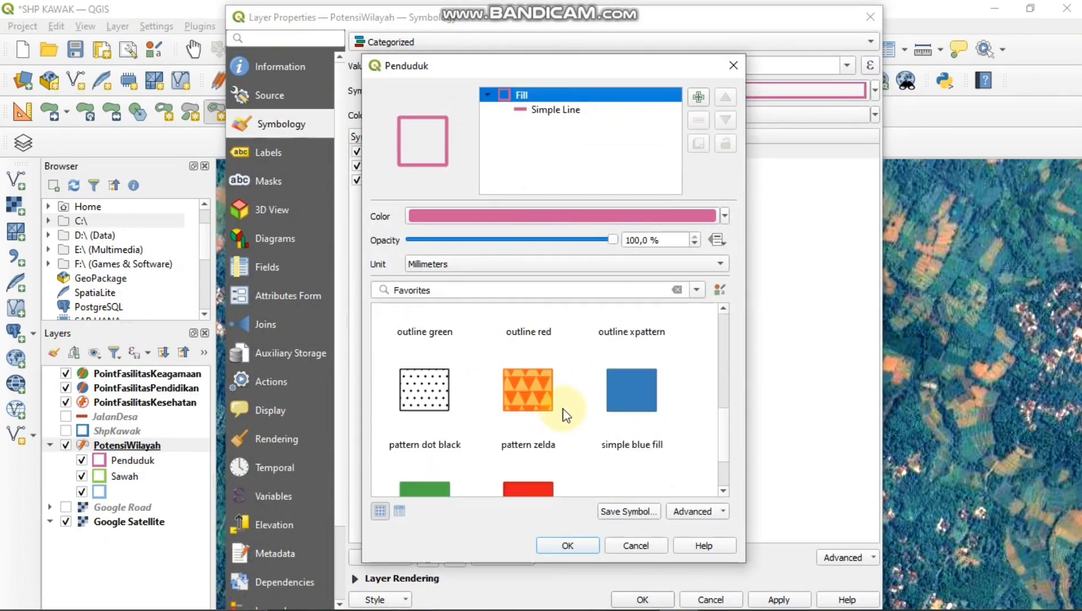
pyautogui.click(542, 110)
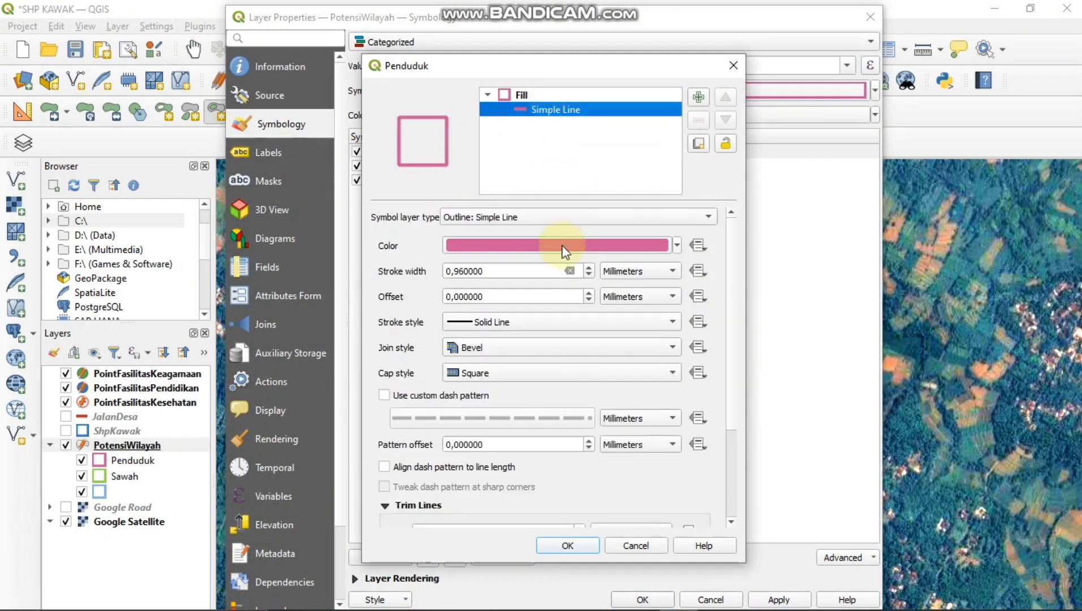
pyautogui.click(524, 216)
pyautogui.click(524, 213)
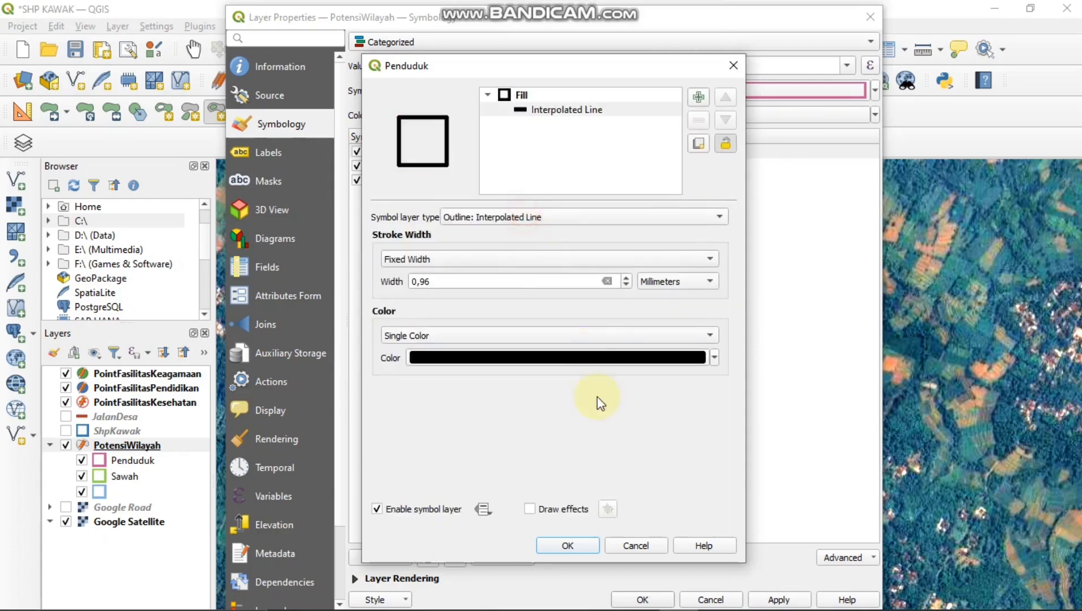
pyautogui.click(660, 547)
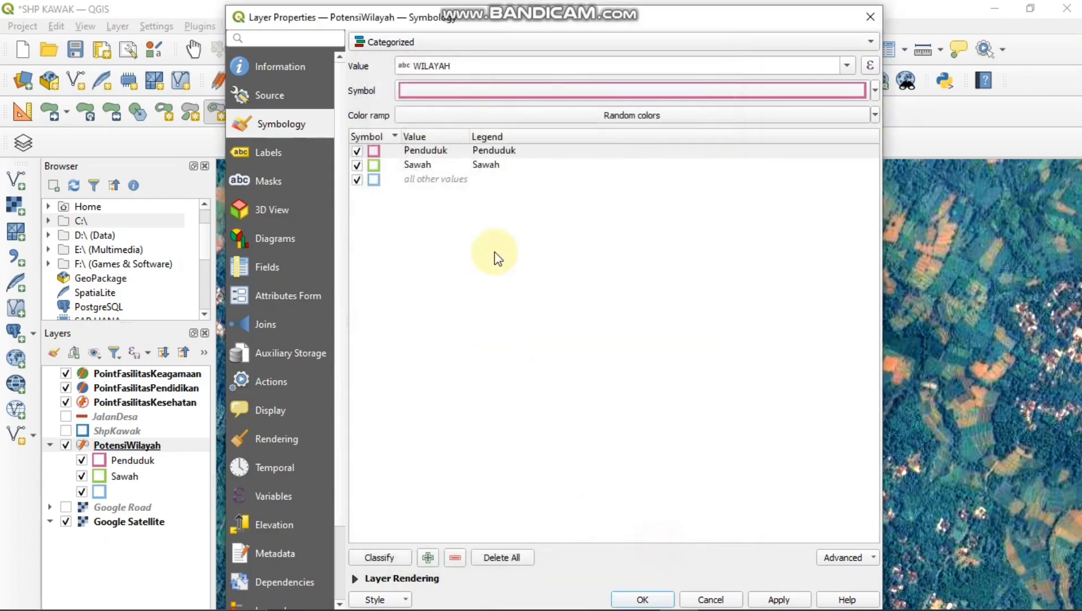
pyautogui.click(625, 117)
pyautogui.click(687, 169)
pyautogui.click(868, 95)
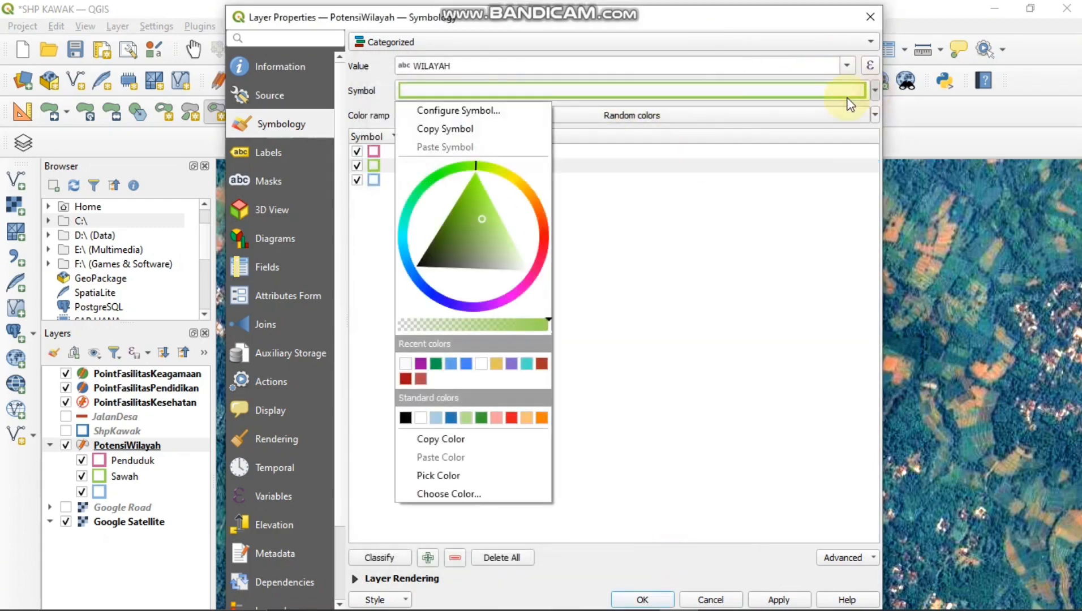
pyautogui.click(653, 191)
# Change the symbol layer type of all PotensiWilayah categories from an outline to Simple Fill and apply it
pyautogui.click(566, 92)
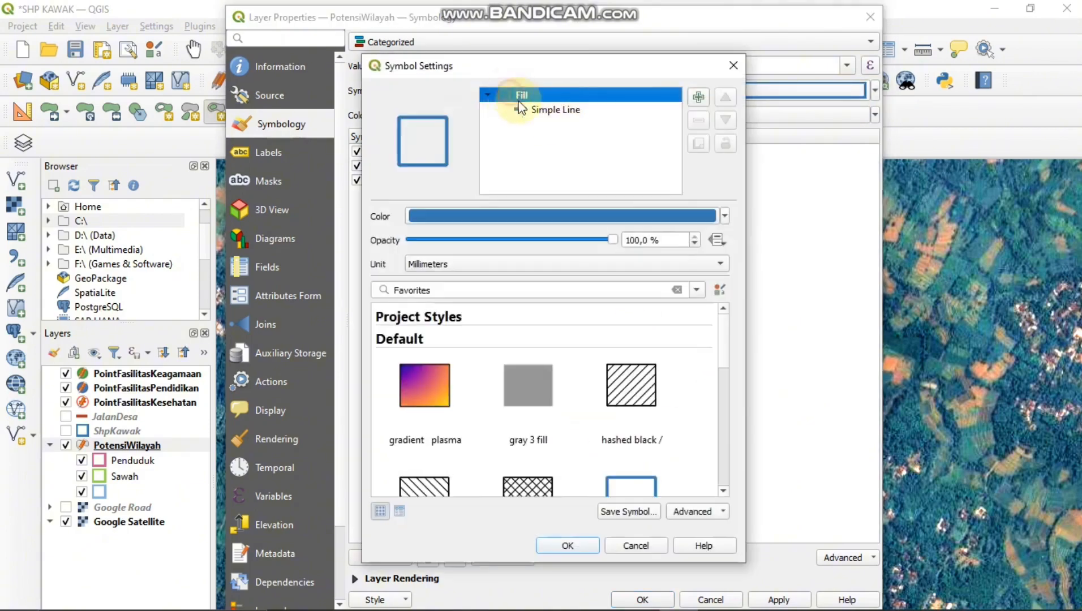
pyautogui.click(534, 110)
pyautogui.click(504, 230)
pyautogui.click(520, 38)
pyautogui.click(503, 216)
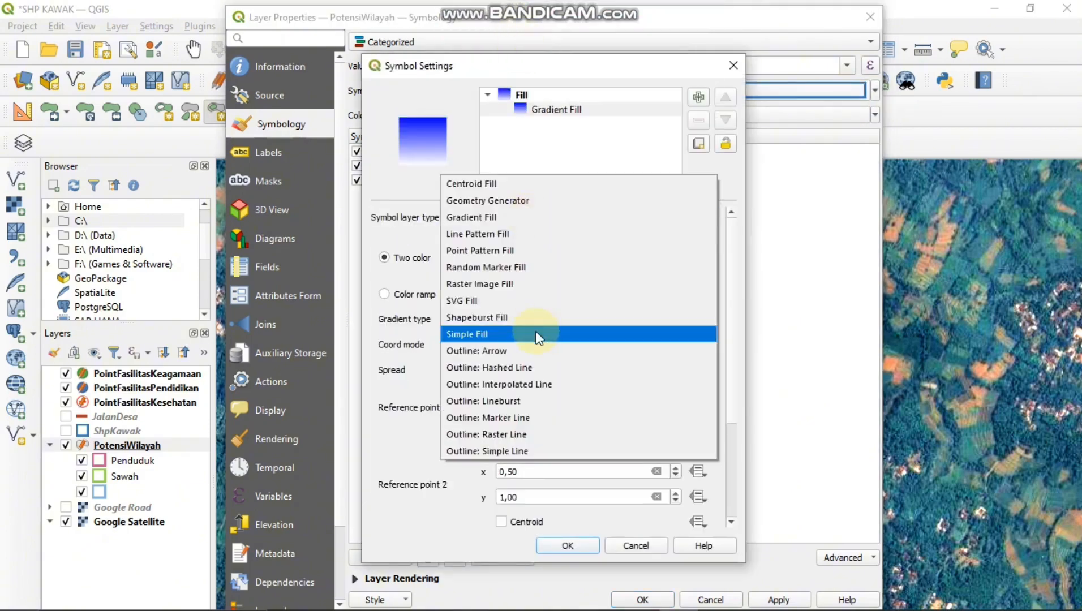
pyautogui.click(483, 336)
pyautogui.click(582, 545)
pyautogui.click(617, 116)
pyautogui.click(786, 231)
pyautogui.click(770, 597)
pyautogui.moveTo(591, 17); pyautogui.dragTo(654, 13)
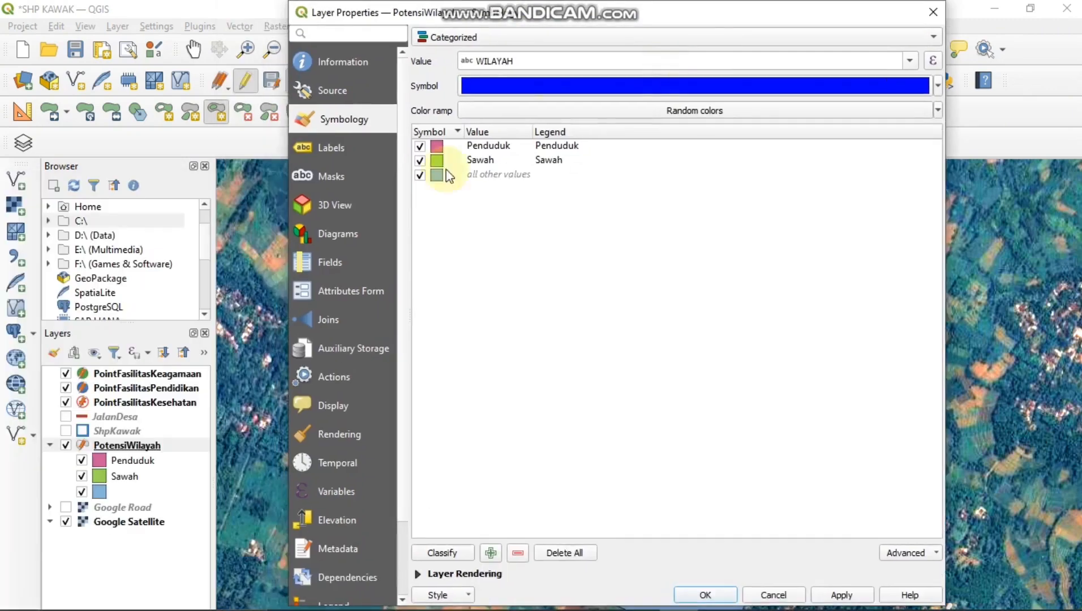
# Set the category symbols' opacity to 29.5 %, accept the layer styling and inspect the translucent areas on the map
pyautogui.click(662, 86)
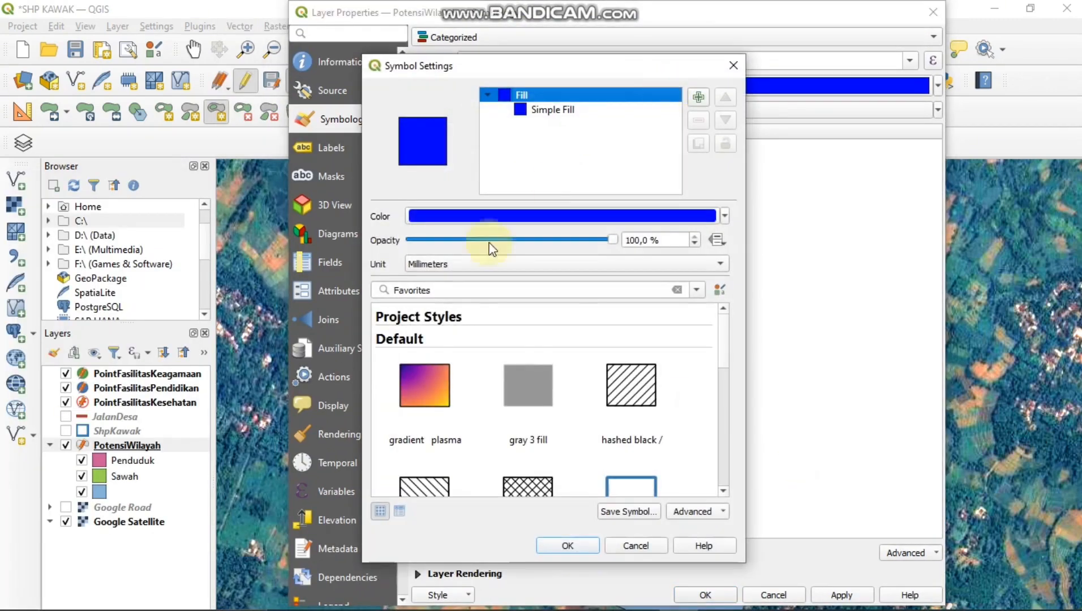
pyautogui.moveTo(614, 236); pyautogui.dragTo(467, 241)
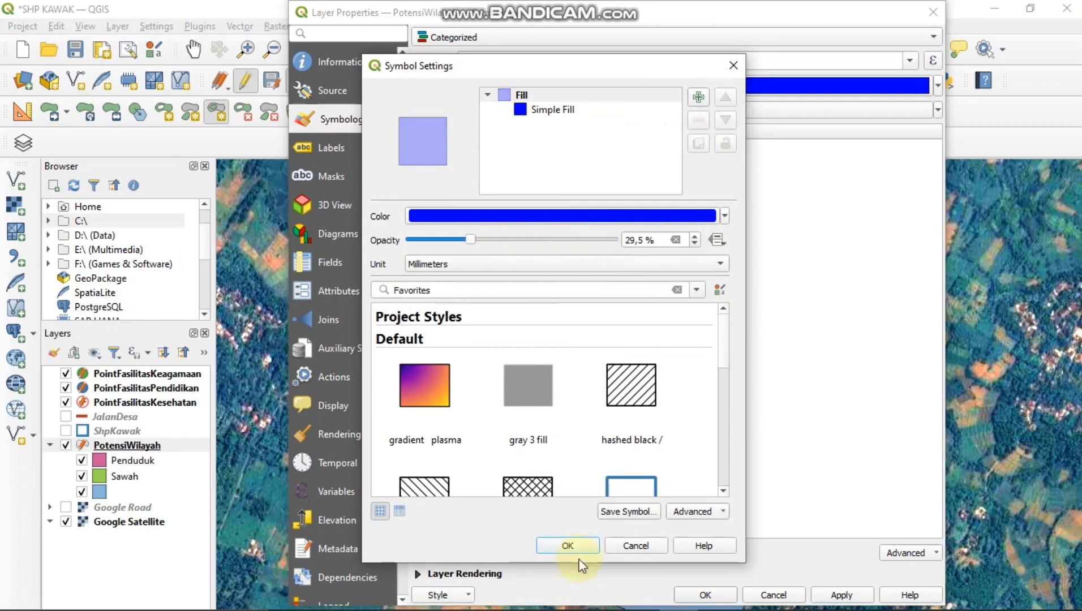
pyautogui.click(567, 545)
pyautogui.click(684, 595)
pyautogui.scroll(-2, 413, 424)
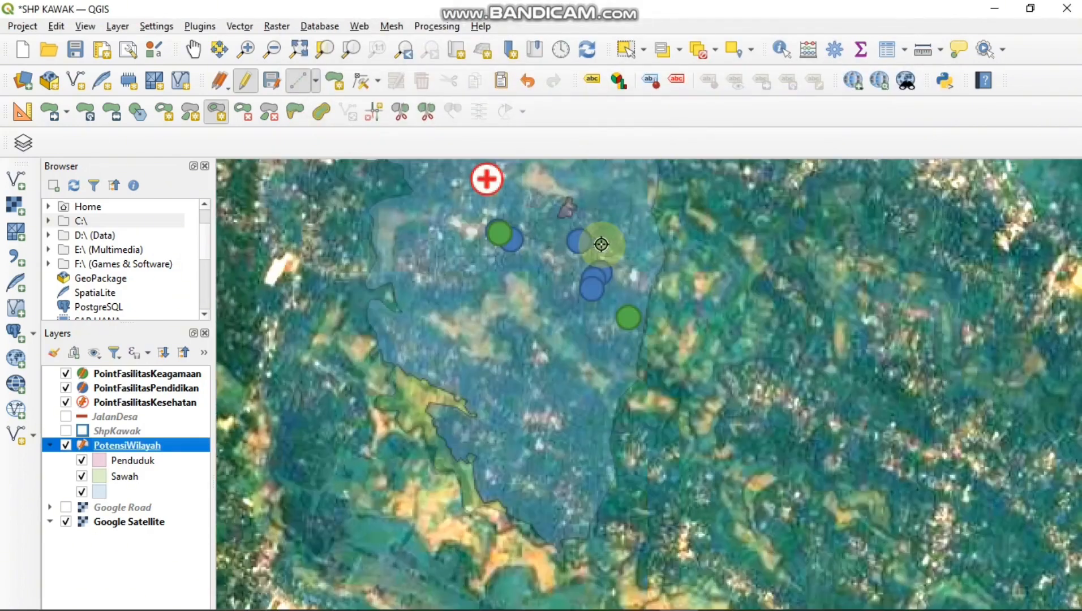
pyautogui.scroll(2, 413, 423)
pyautogui.scroll(2, 418, 379)
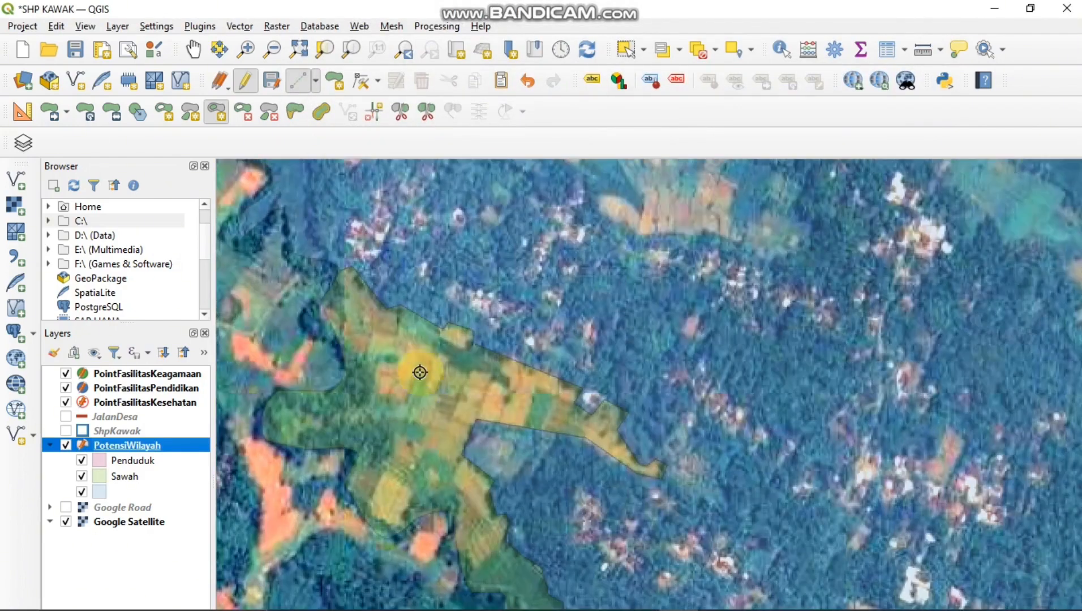
pyautogui.scroll(-1, 433, 382)
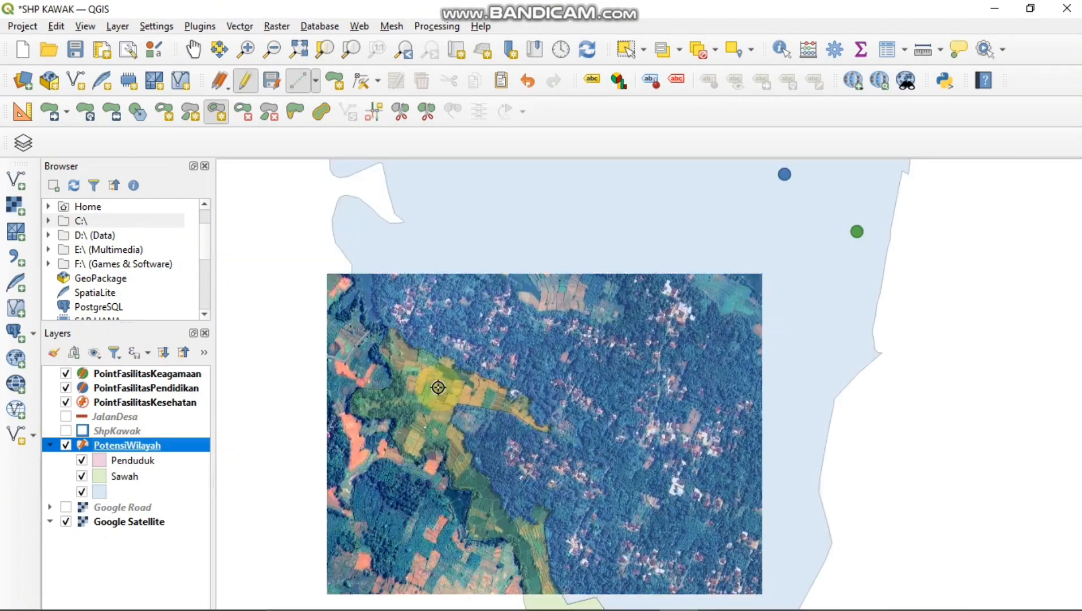
pyautogui.scroll(1, 481, 403)
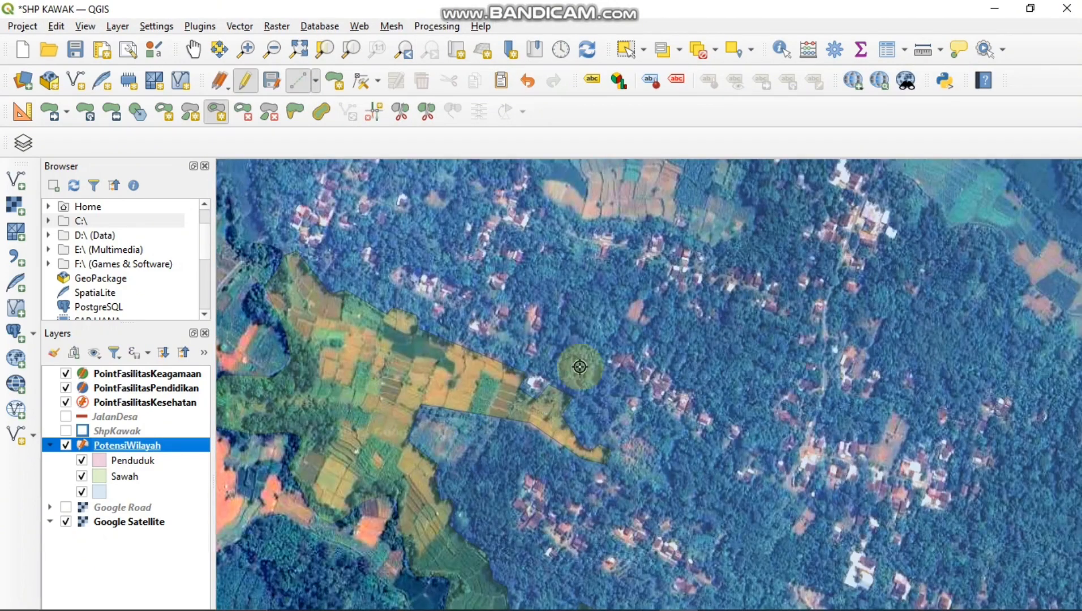
pyautogui.scroll(1, 399, 379)
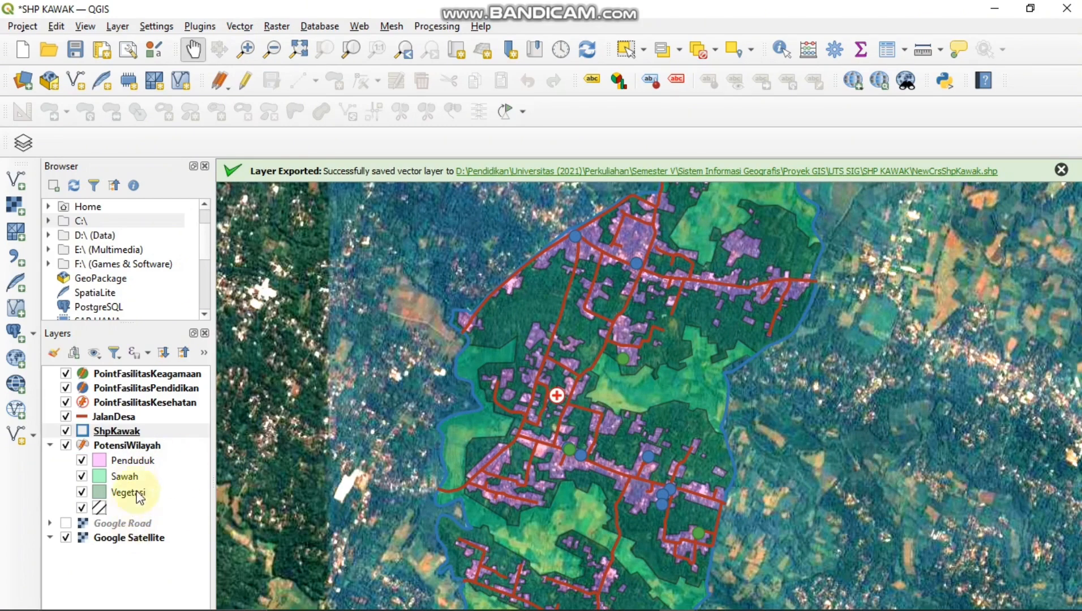
# Label the PotensiWilayah areas with their WILAYAH values through the layer properties and apply the labels
pyautogui.rightClick(145, 445)
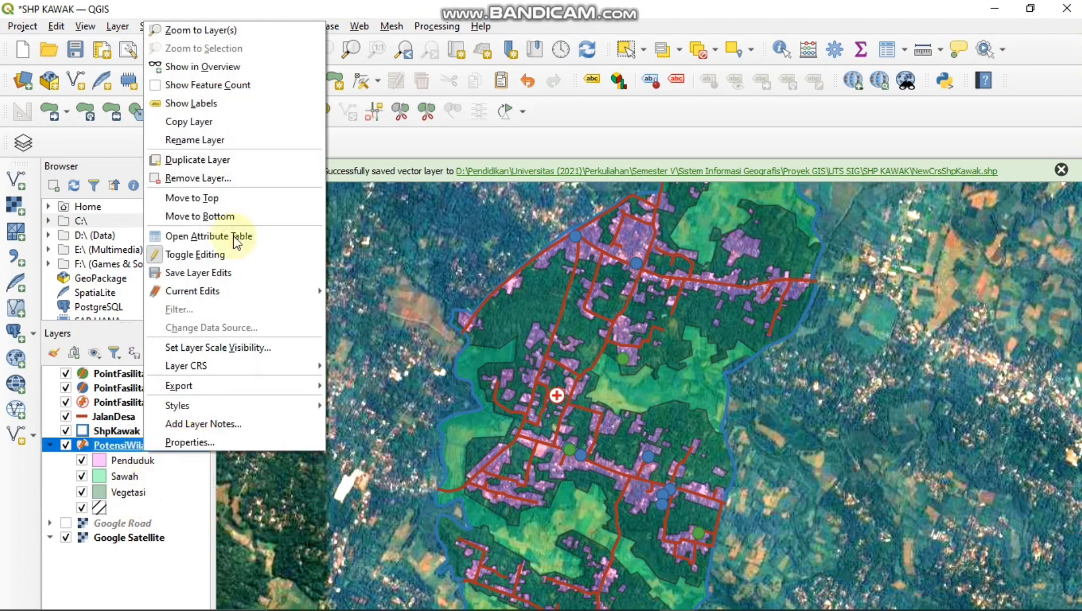
pyautogui.click(263, 438)
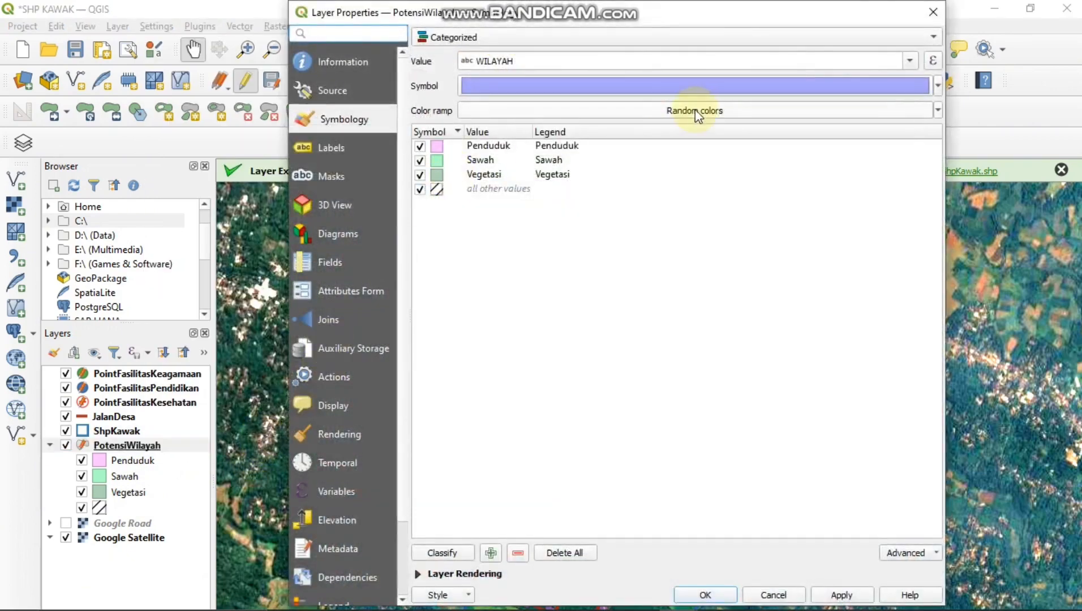
pyautogui.click(339, 147)
pyautogui.click(624, 38)
pyautogui.click(614, 50)
pyautogui.click(909, 68)
pyautogui.click(474, 99)
pyautogui.click(832, 594)
pyautogui.click(719, 594)
# Examine the area labels over the settlements and rice fields at close and village-wide zoom levels
pyautogui.scroll(5, 627, 367)
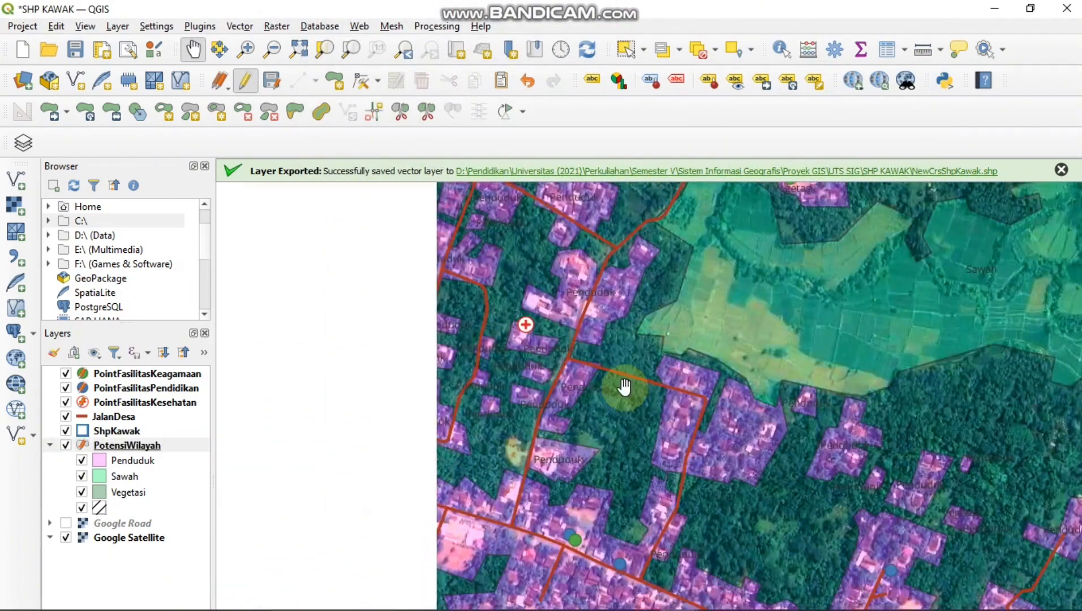
pyautogui.moveTo(652, 452); pyautogui.dragTo(581, 357)
pyautogui.moveTo(458, 365); pyautogui.dragTo(577, 466)
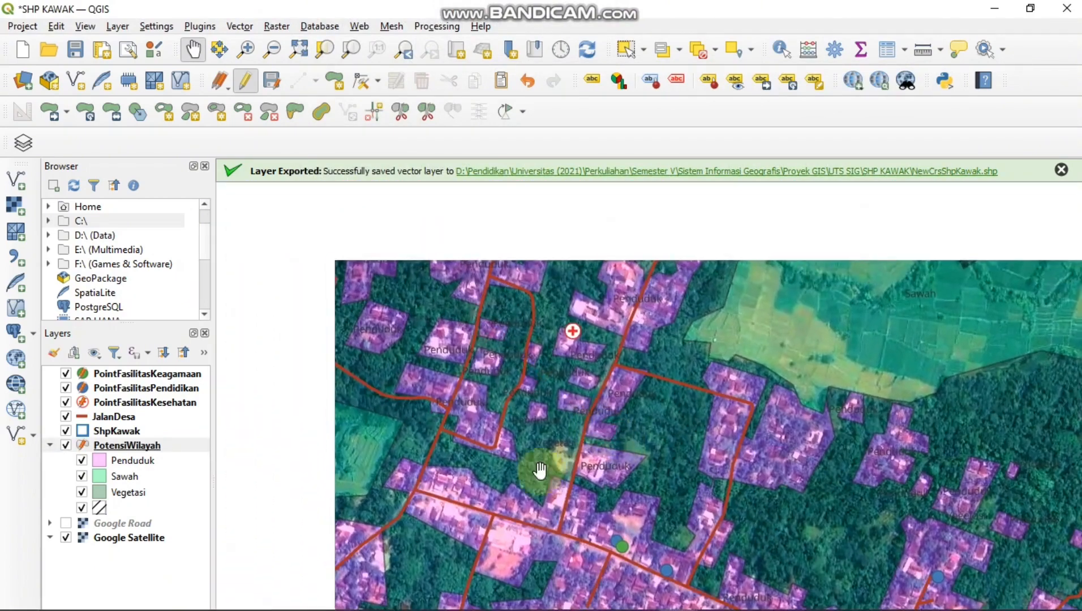
pyautogui.scroll(1, 587, 371)
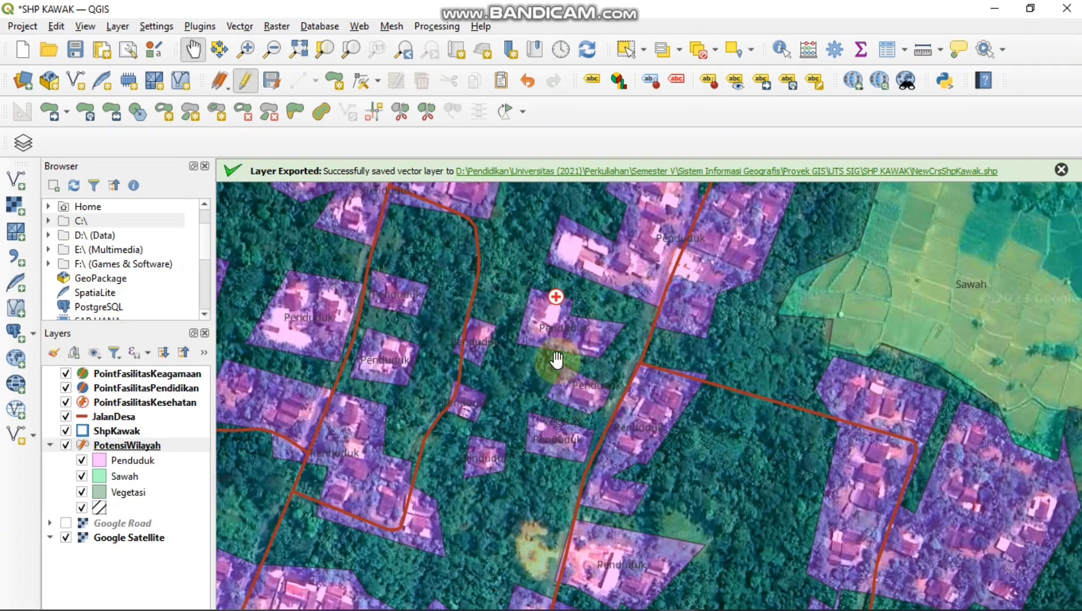
pyautogui.scroll(-2, 560, 325)
pyautogui.scroll(-1, 688, 416)
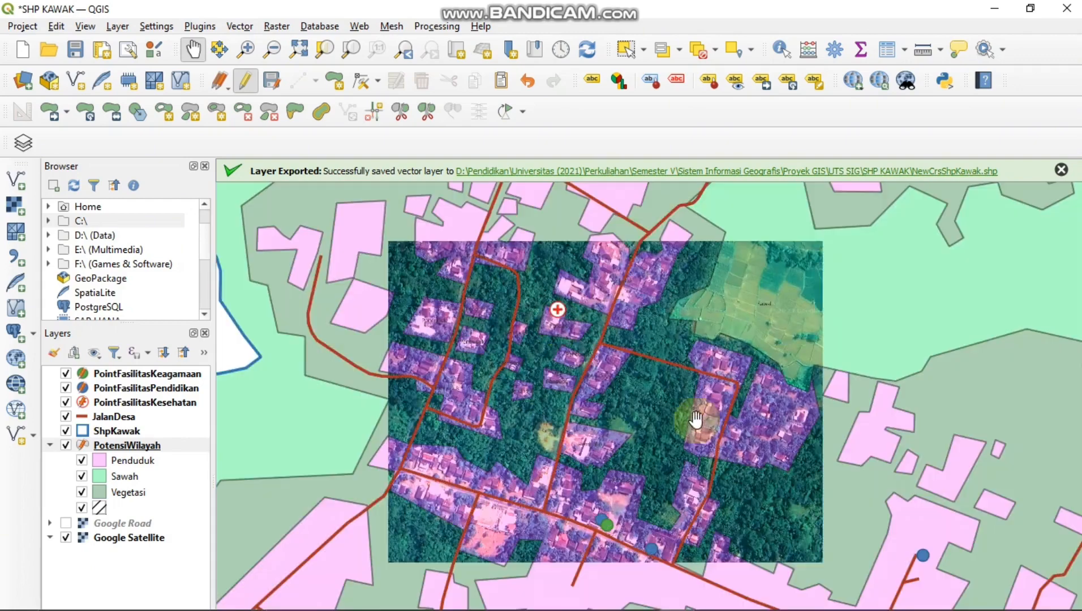
pyautogui.scroll(1, 571, 362)
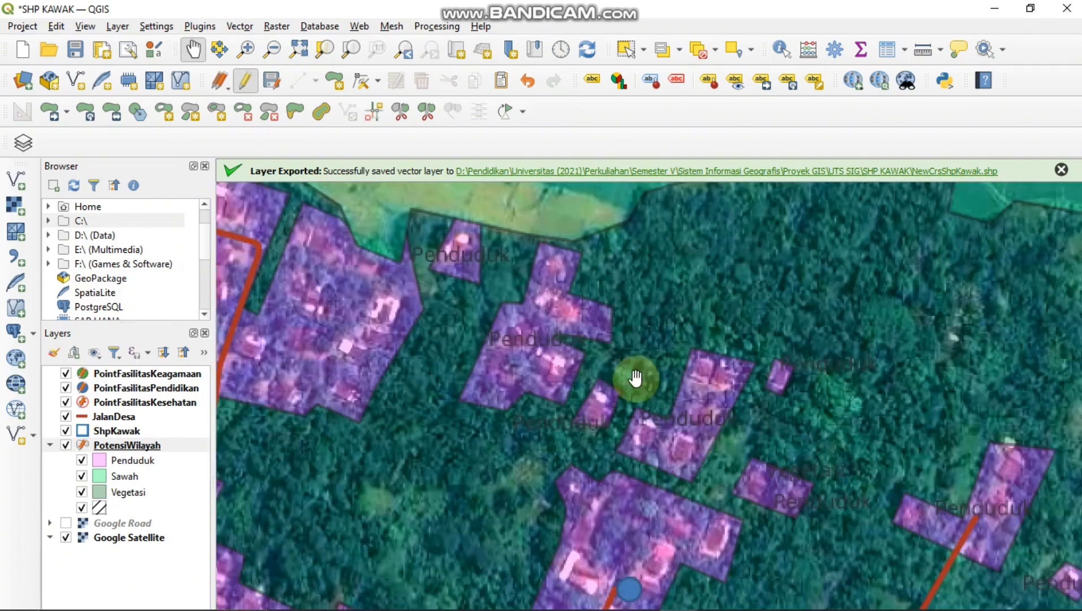
pyautogui.moveTo(820, 464); pyautogui.dragTo(581, 358)
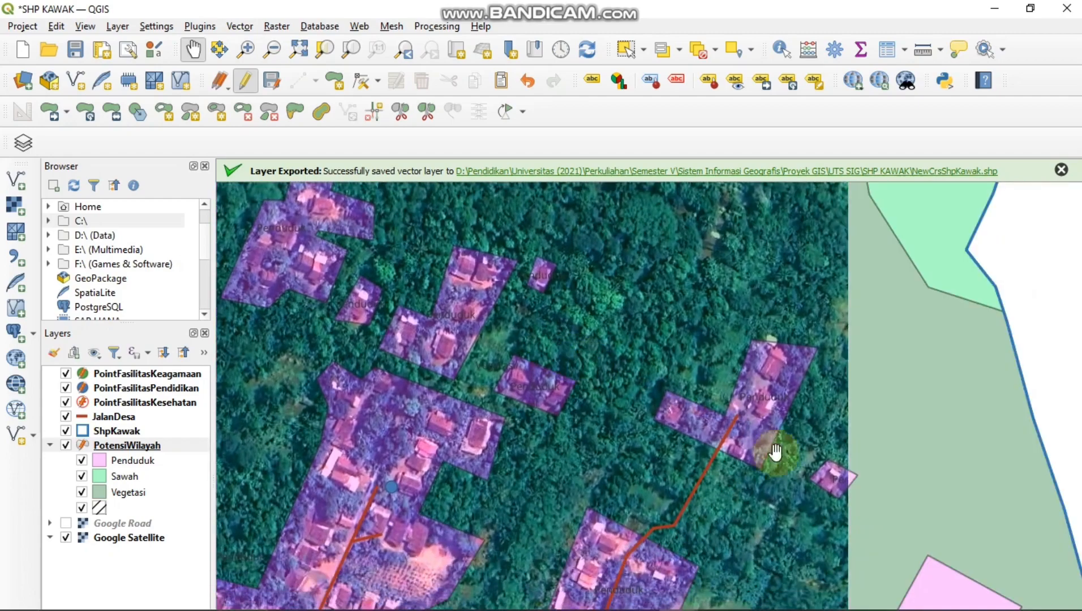
pyautogui.moveTo(749, 494); pyautogui.dragTo(566, 399)
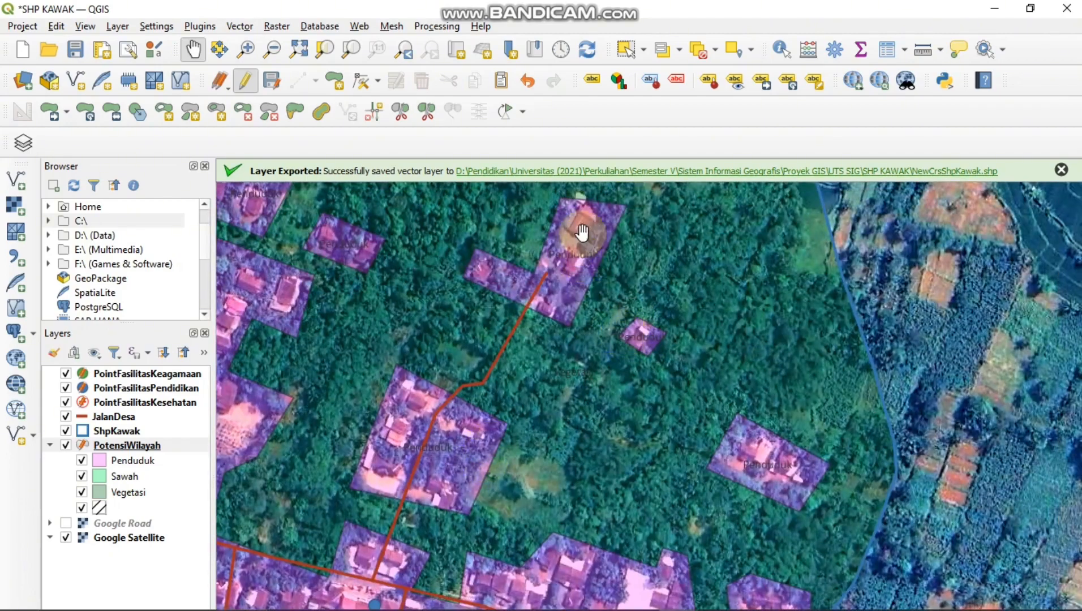
pyautogui.scroll(-1, 540, 327)
pyautogui.scroll(2, 522, 362)
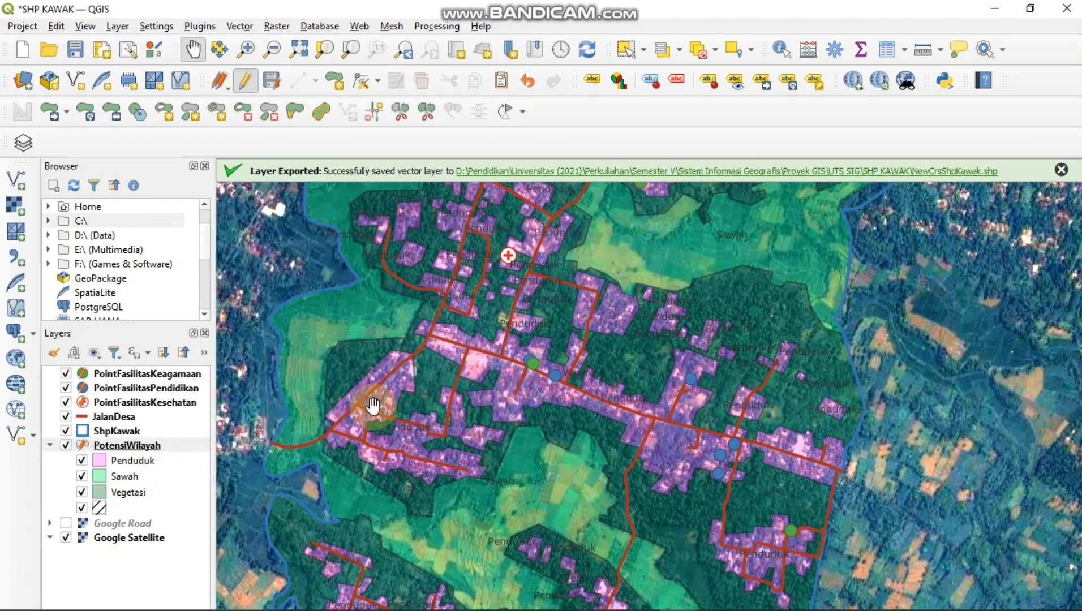
# Turn off the labels of the PotensiWilayah layer
pyautogui.rightClick(156, 447)
pyautogui.click(242, 120)
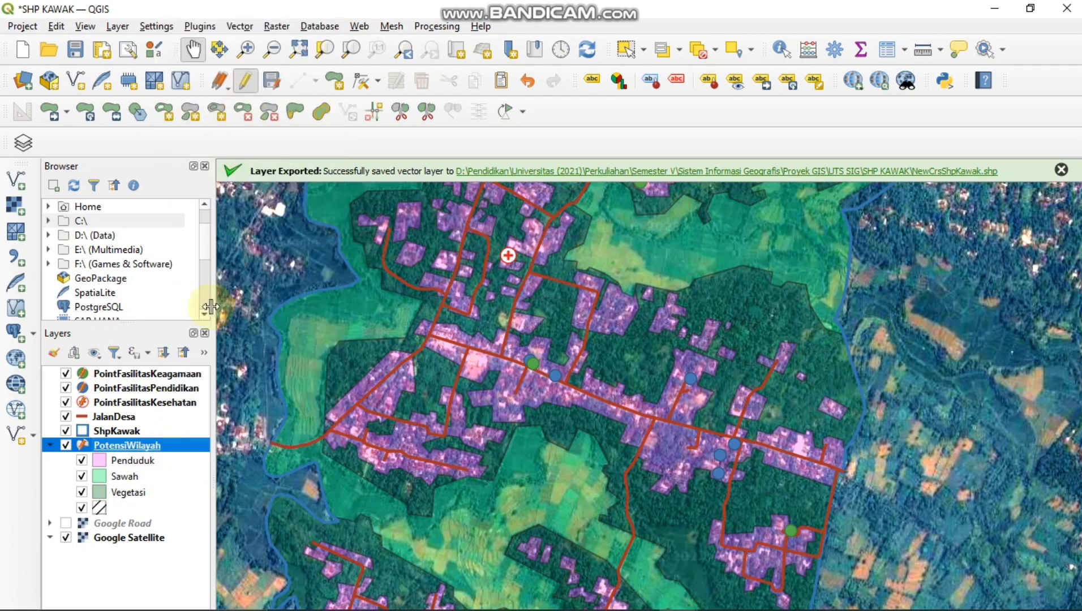
# Lower the opacity of all PotensiWilayah category symbols to about one fifth, accept the styling and check the map
pyautogui.rightClick(164, 445)
pyautogui.click(226, 431)
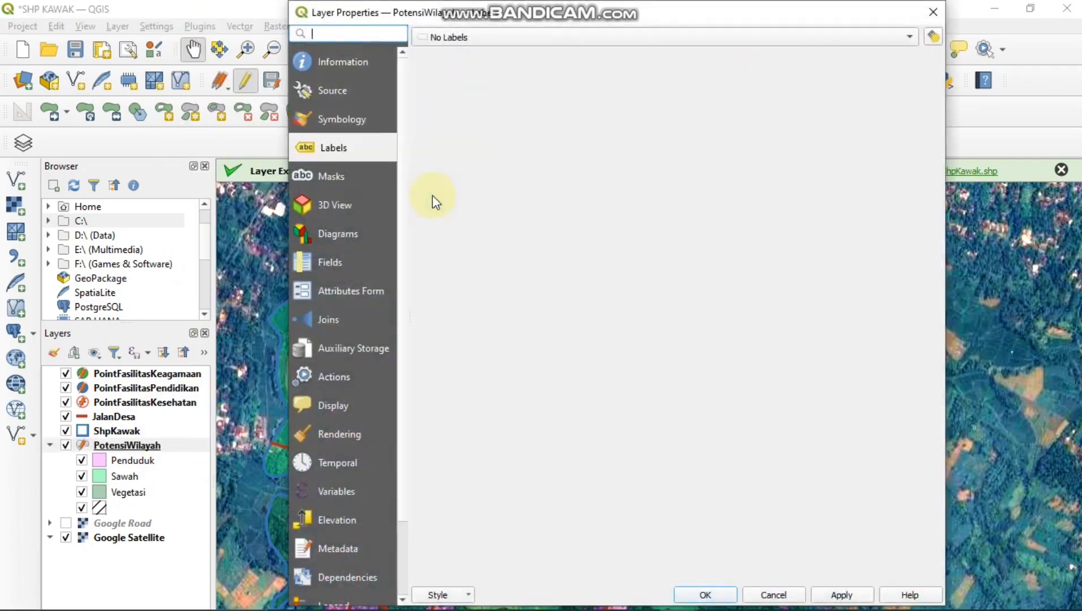
pyautogui.click(368, 118)
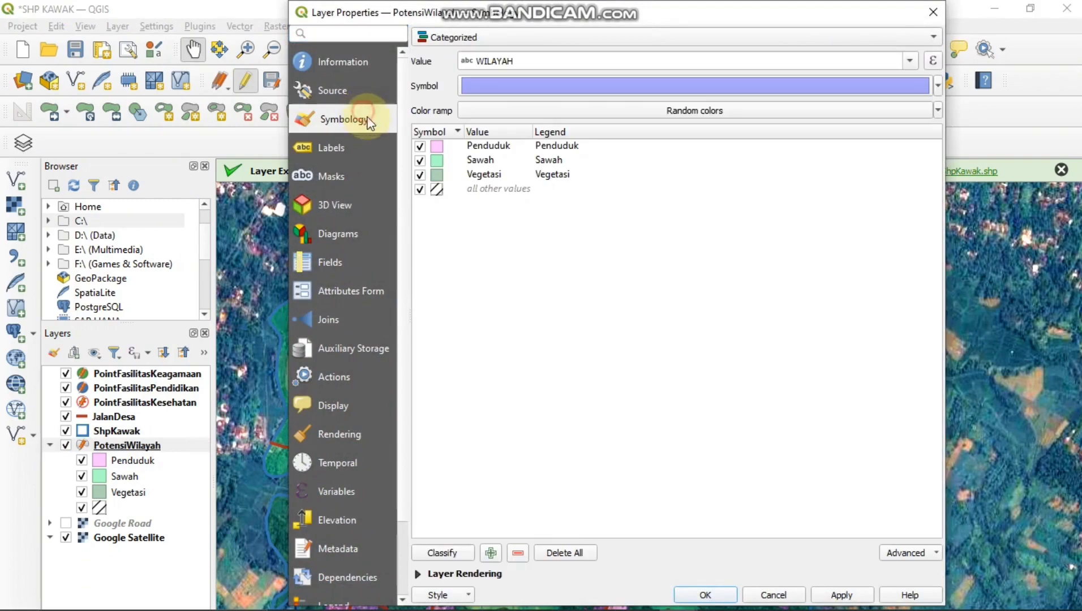
pyautogui.click(938, 85)
pyautogui.moveTo(508, 316); pyautogui.dragTo(491, 319)
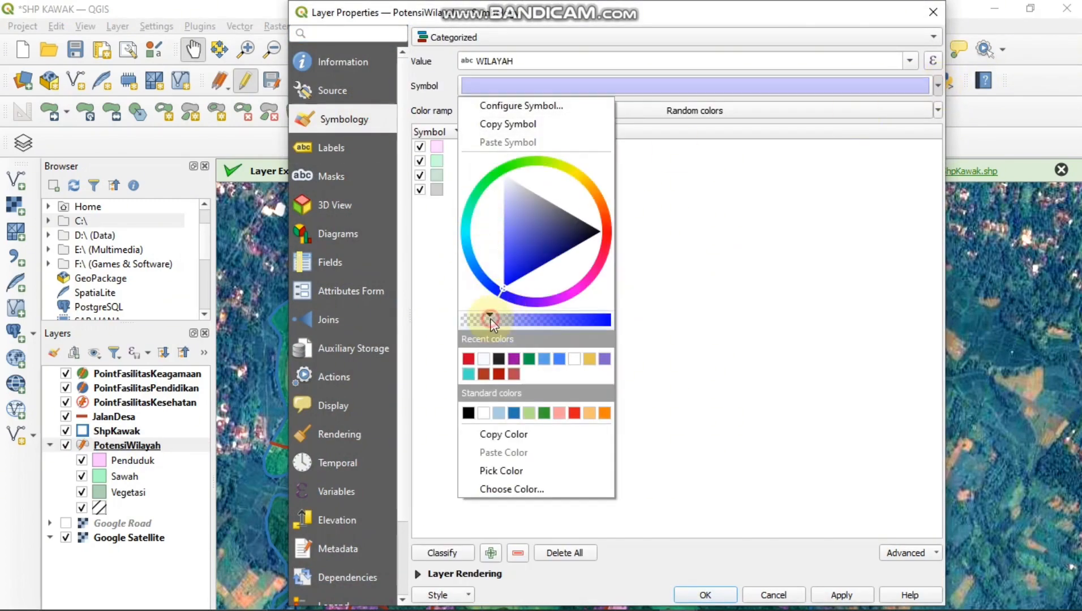
pyautogui.click(713, 375)
pyautogui.click(704, 594)
pyautogui.moveTo(536, 409); pyautogui.dragTo(486, 488)
pyautogui.scroll(1, 521, 355)
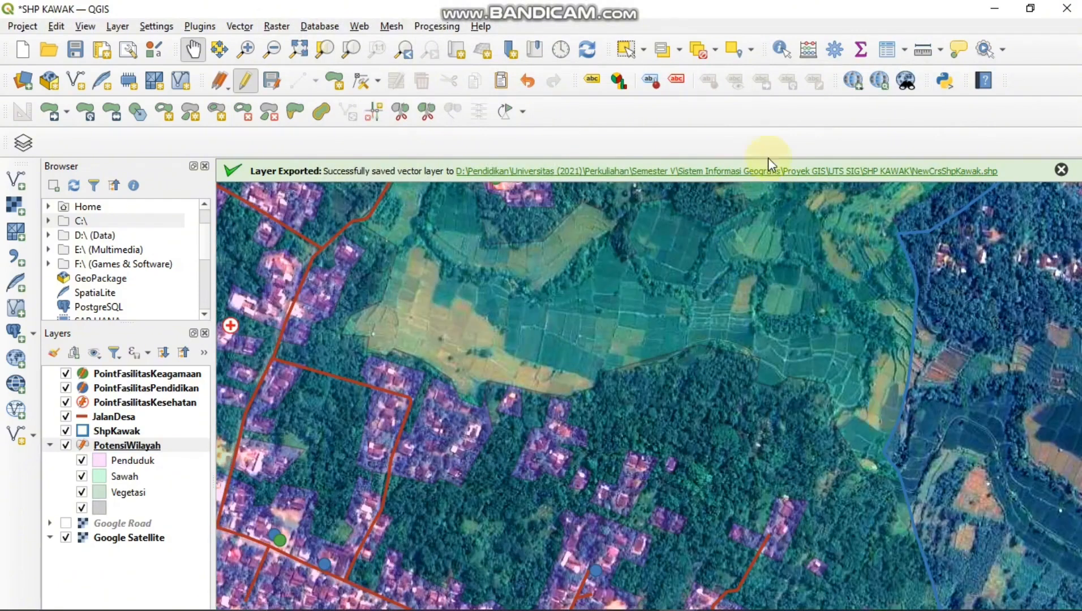
# Identify the WILAYAH attribute of a rice field, a vegetation area and a settlement area in PotensiWilayah, and close the results
pyautogui.rightClick(781, 62)
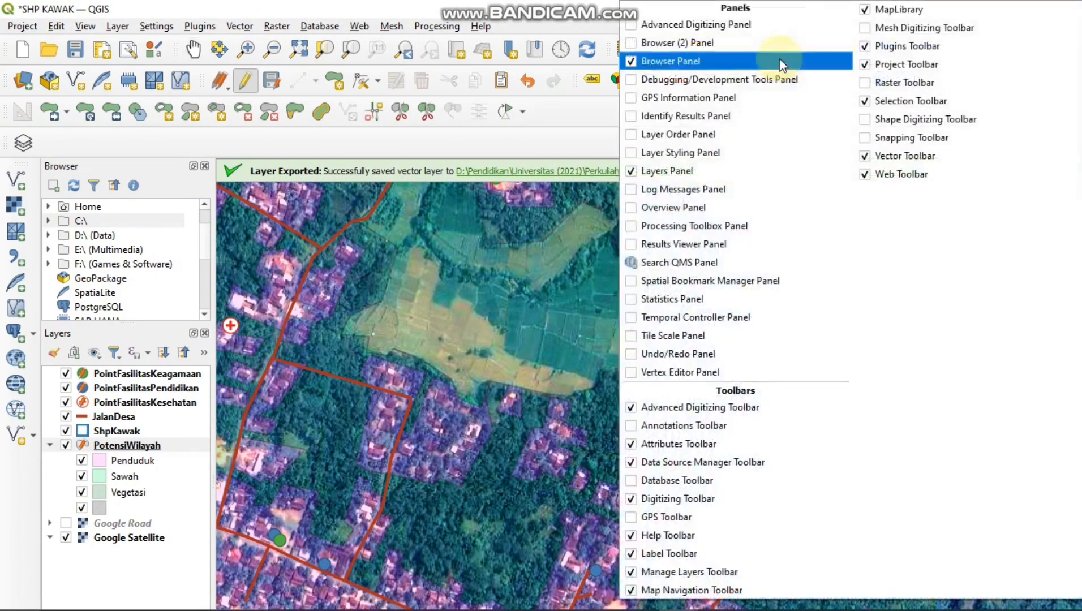
pyautogui.click(780, 50)
pyautogui.scroll(-1, 554, 309)
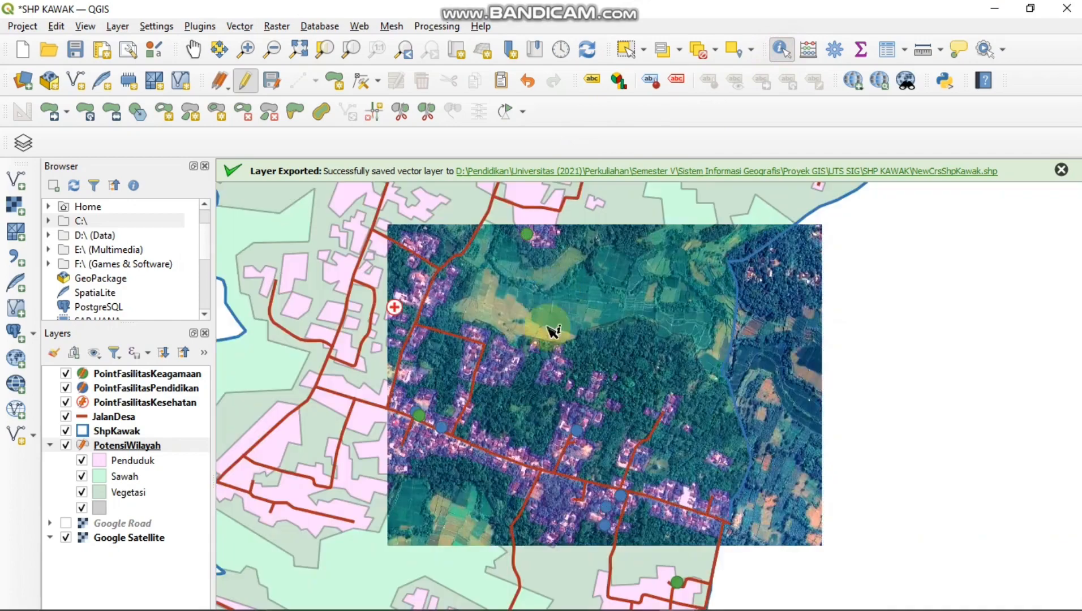
pyautogui.click(572, 309)
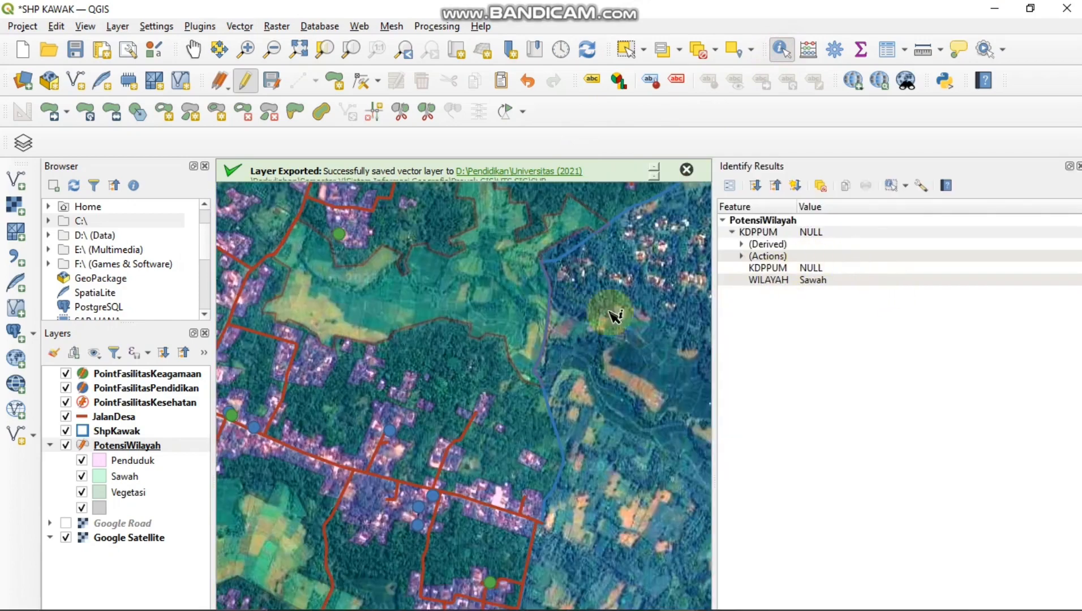
pyautogui.click(439, 375)
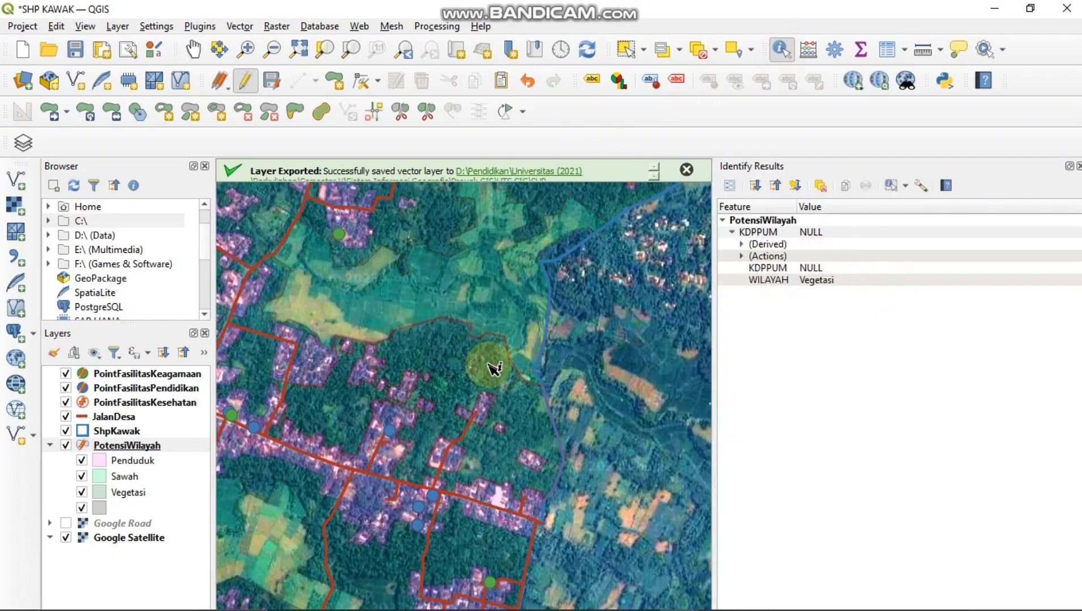
pyautogui.scroll(-3, 487, 350)
pyautogui.scroll(3, 407, 347)
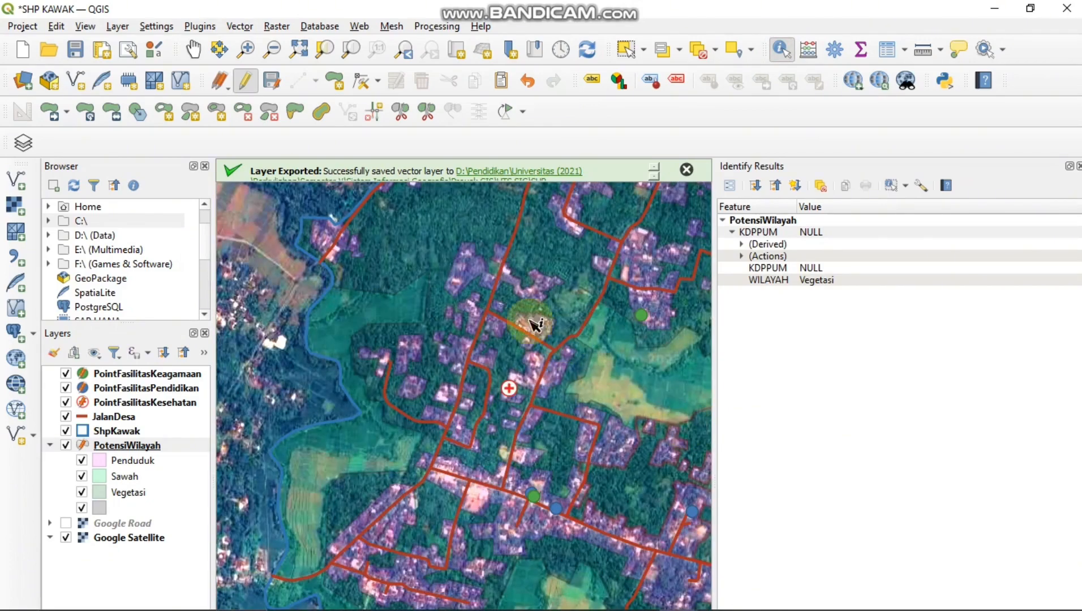
pyautogui.scroll(5, 498, 353)
pyautogui.click(498, 360)
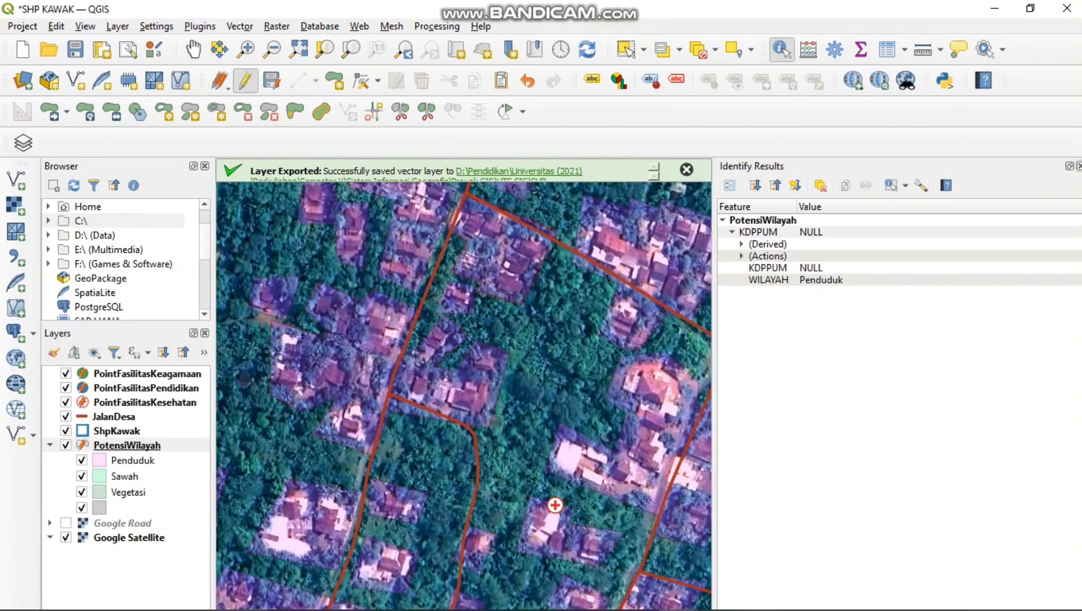
pyautogui.click(1079, 166)
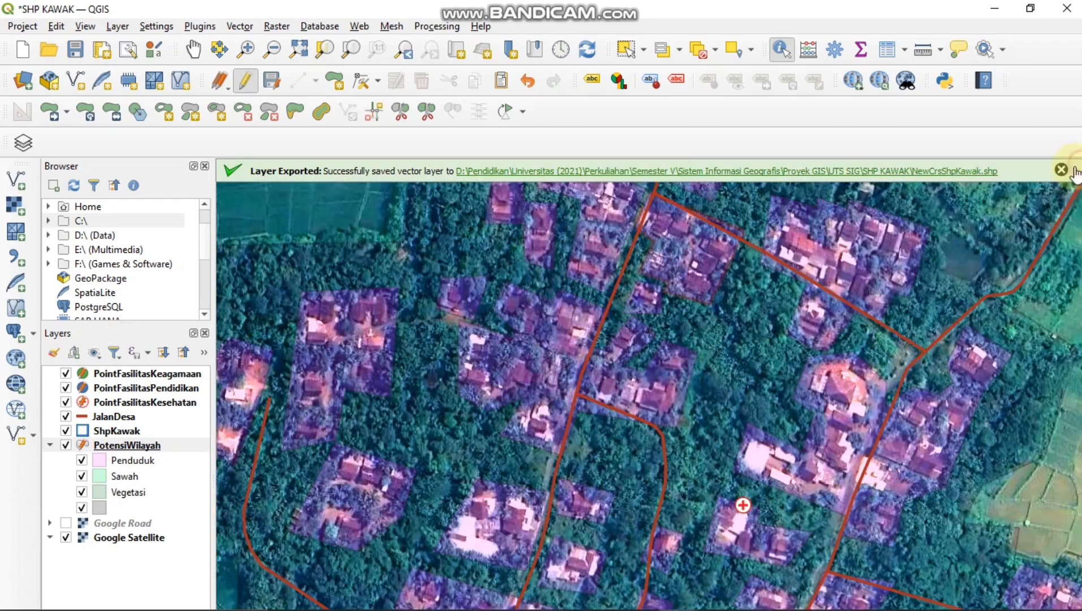
pyautogui.scroll(-2, 549, 400)
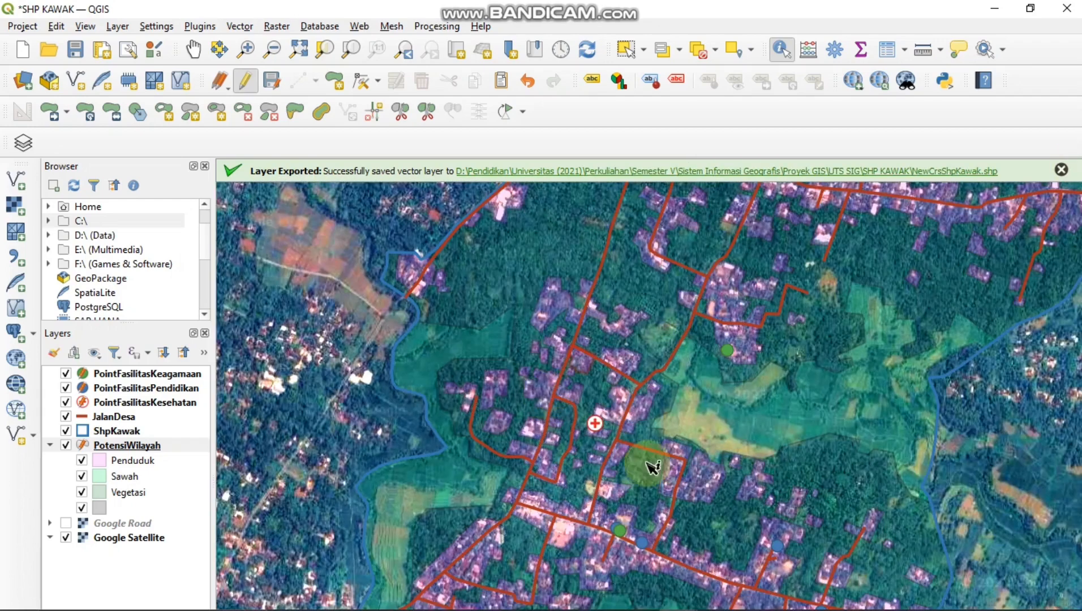
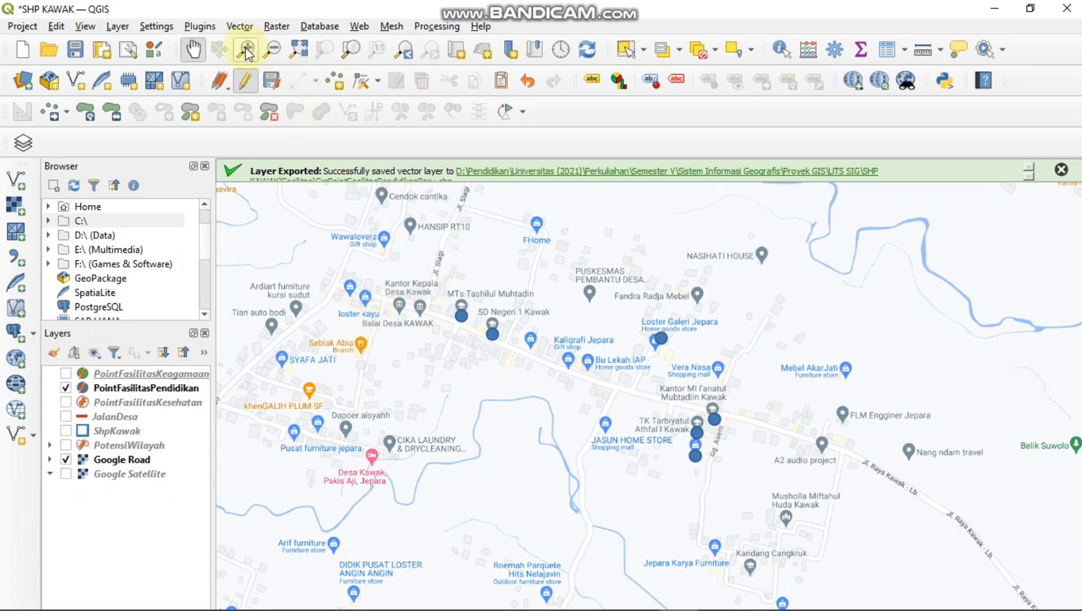
pyautogui.click(240, 26)
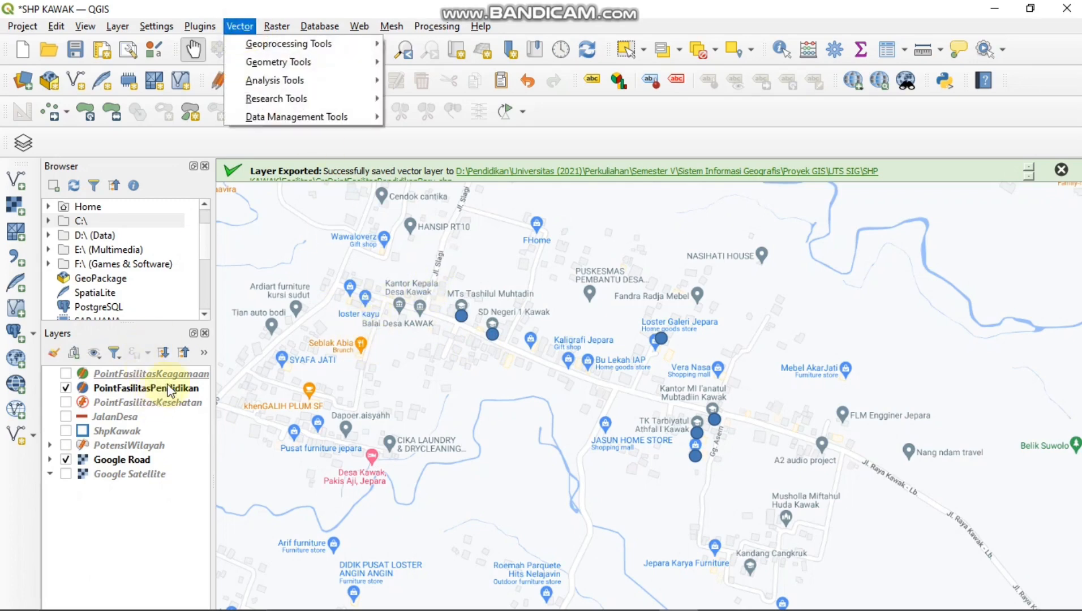
pyautogui.click(170, 391)
pyautogui.click(240, 27)
pyautogui.moveTo(317, 26)
pyautogui.moveTo(240, 27)
pyautogui.moveTo(287, 49)
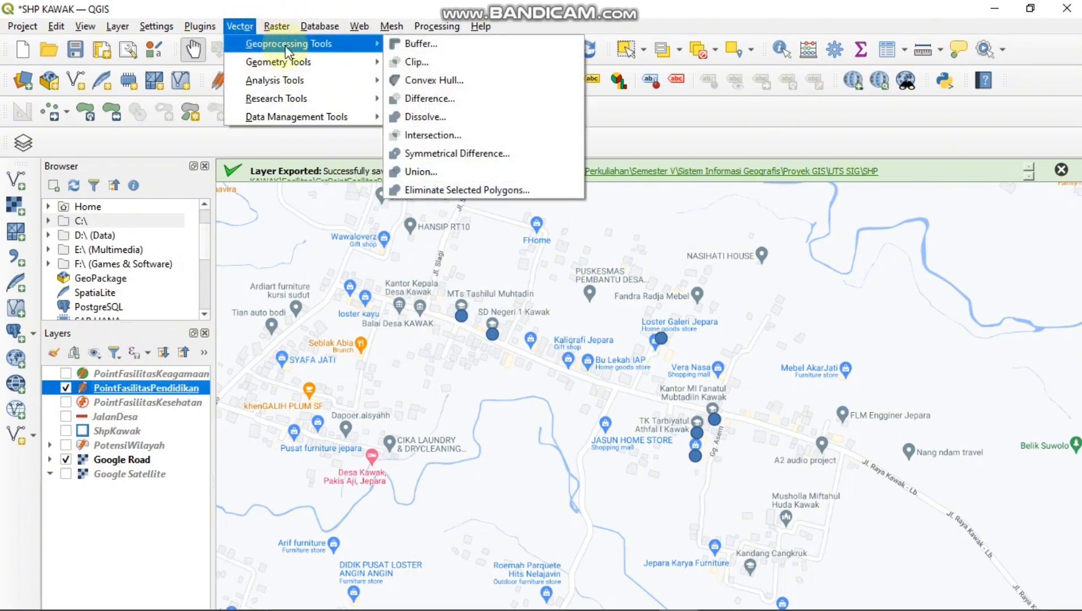
pyautogui.click(394, 45)
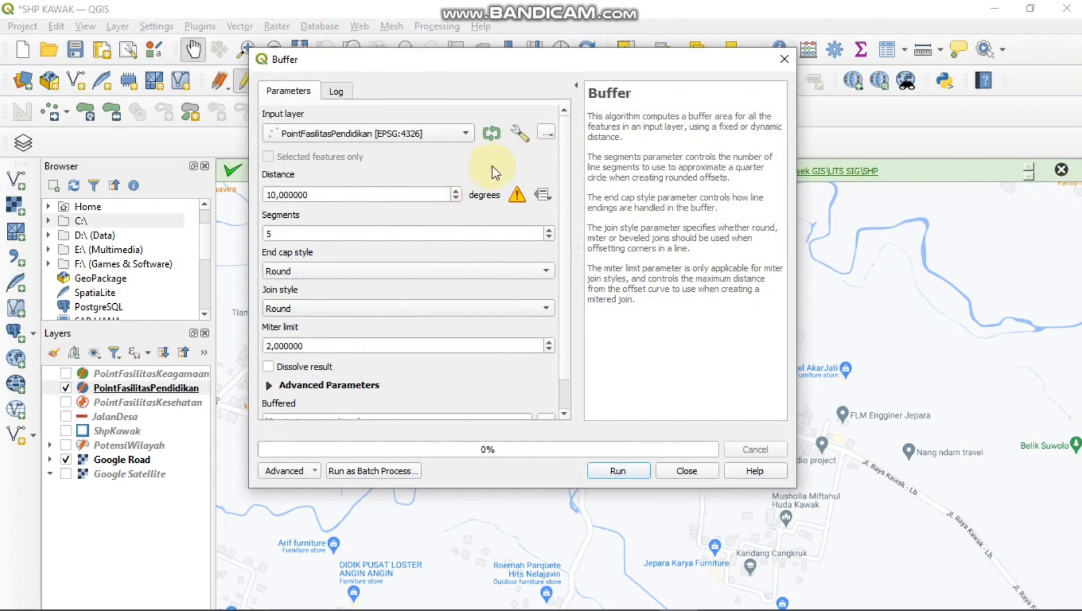
pyautogui.click(686, 471)
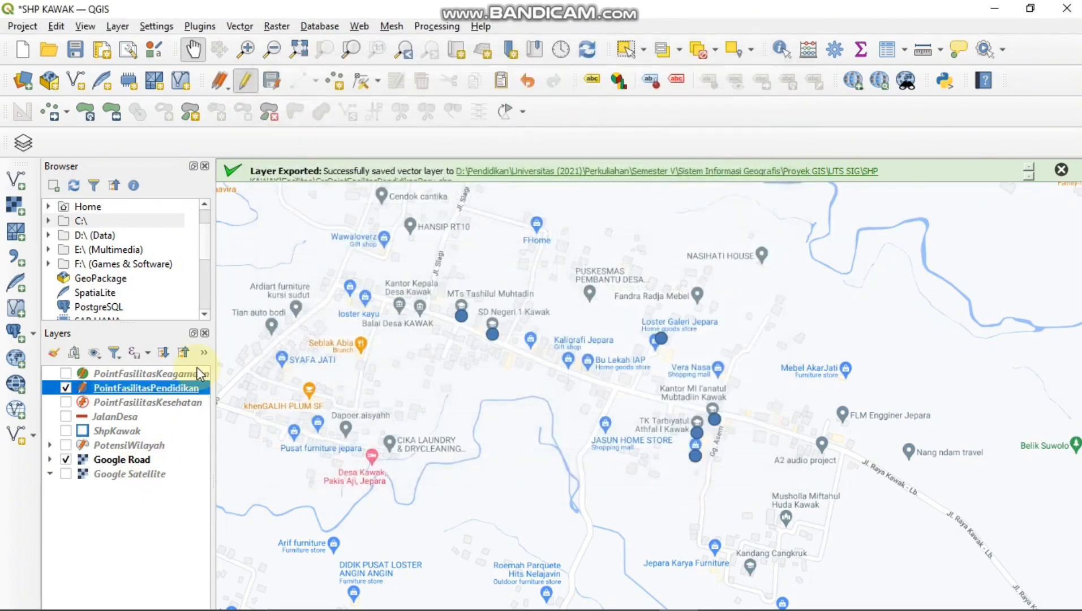
# Start exporting PointFasilitasPendidikan as an ESRI Shapefile and set its CRS to EPSG:23836 - DGN95 / Indonesia TM-3 zone 49.2
pyautogui.rightClick(187, 389)
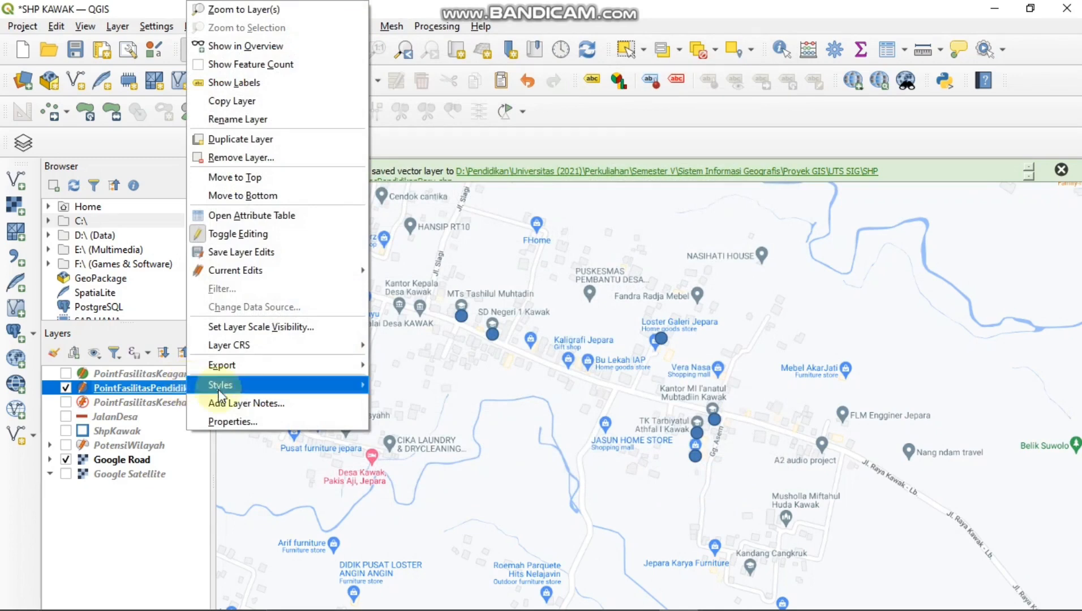
pyautogui.moveTo(295, 367)
pyautogui.click(396, 367)
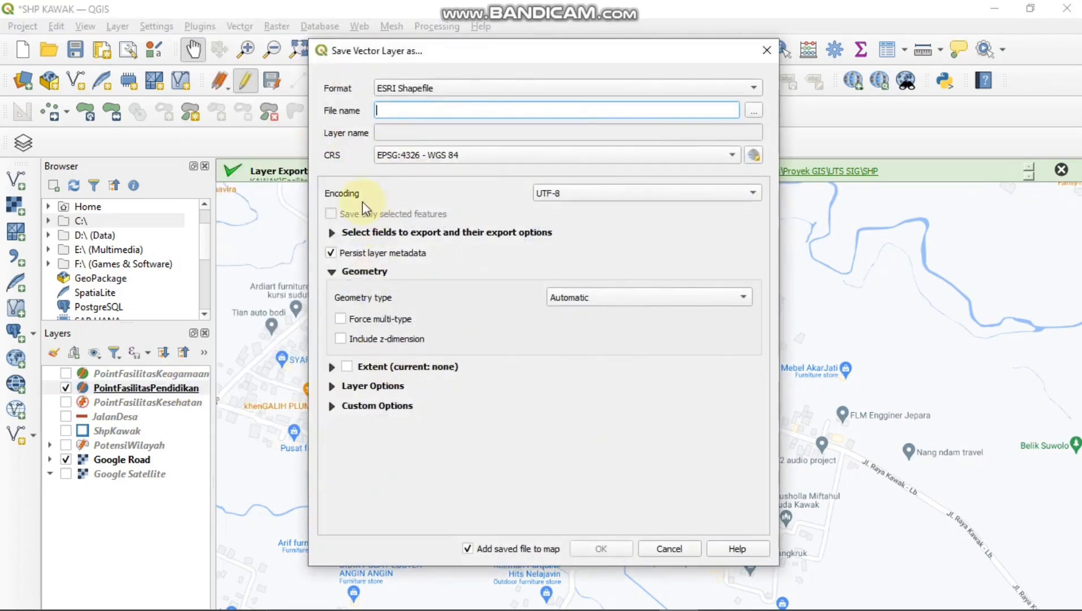
pyautogui.click(752, 154)
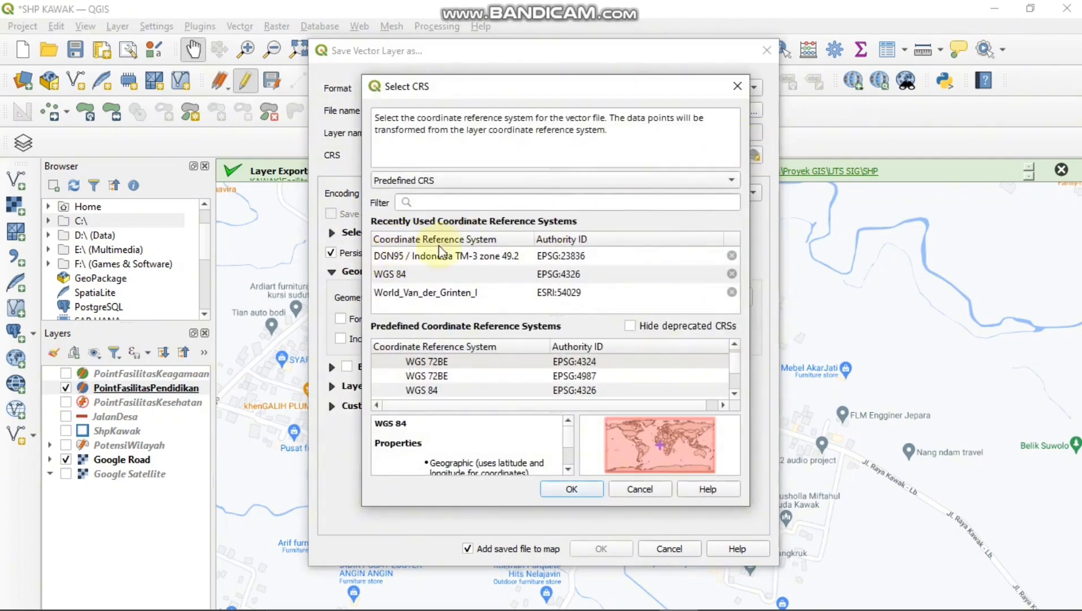
pyautogui.click(456, 201)
pyautogui.write('indoen')
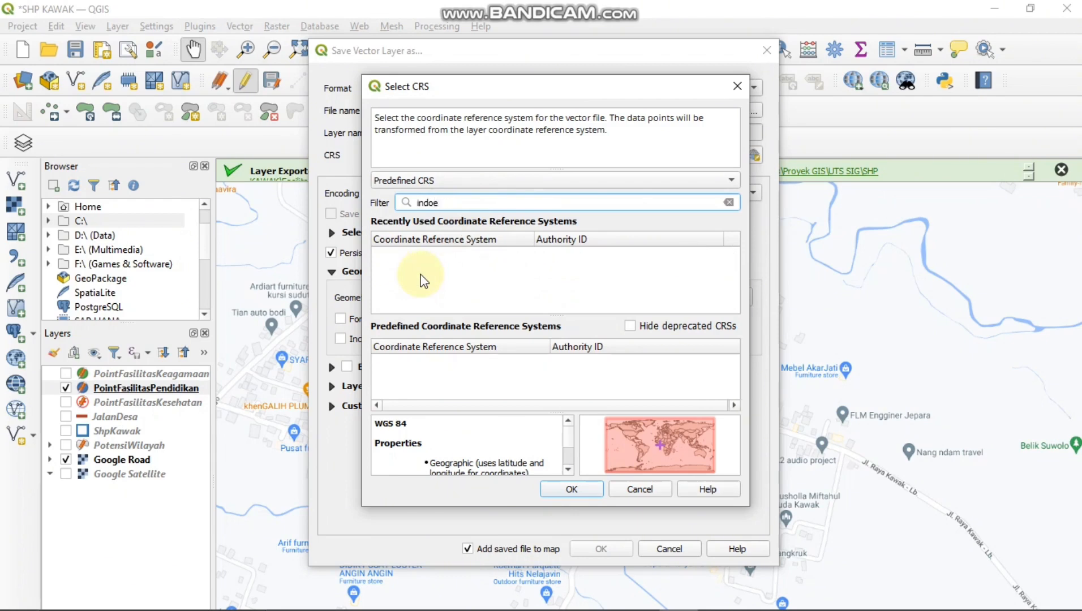
pyautogui.press('BackSpace')
pyautogui.write('ne')
pyautogui.click(612, 390)
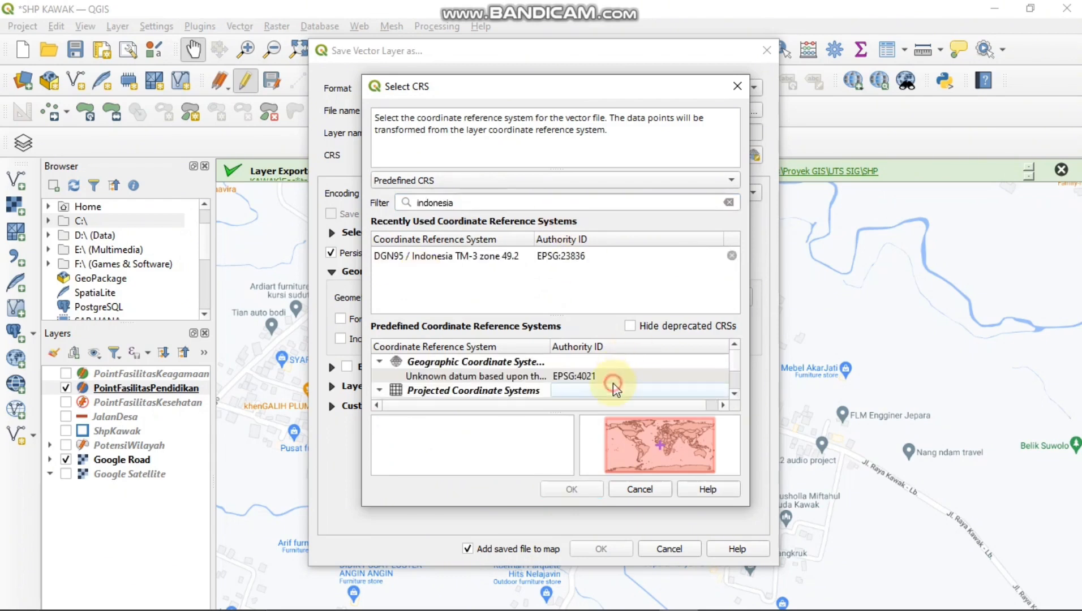
pyautogui.press('Down')
pyautogui.press('Down')
pyautogui.press('Down')
pyautogui.press('Down')
pyautogui.press('Down')
pyautogui.press('Down')
pyautogui.press('Down')
pyautogui.press('Down')
pyautogui.press('Down')
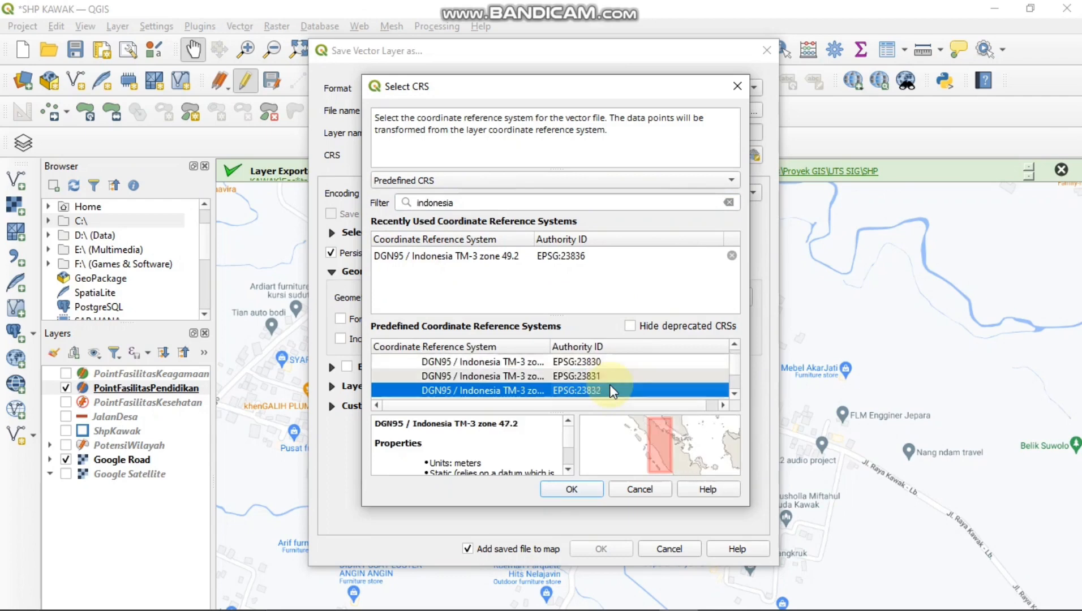
pyautogui.press('Up')
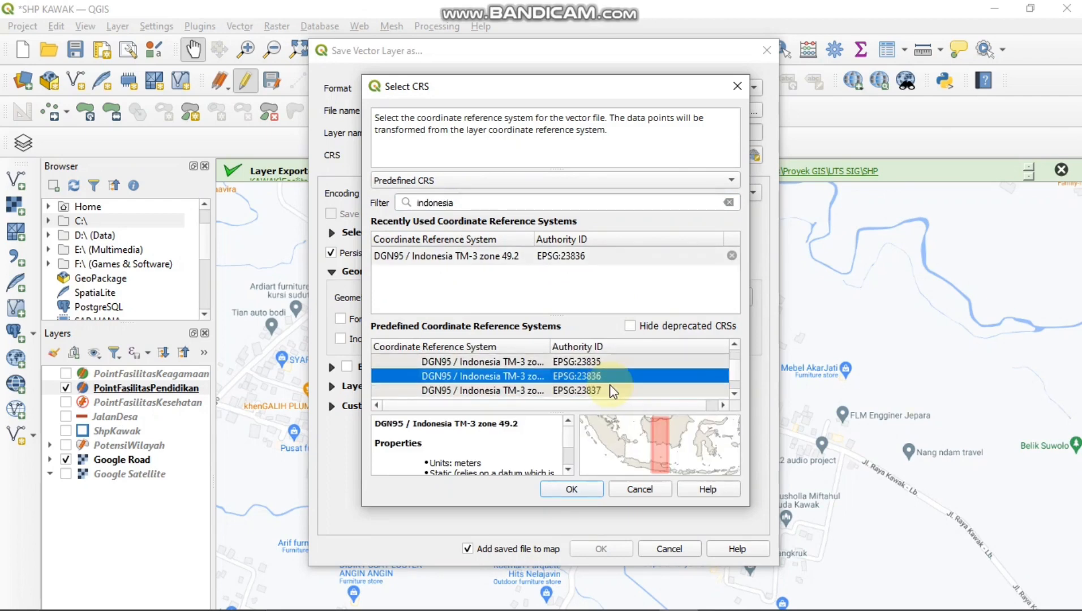
pyautogui.click(583, 491)
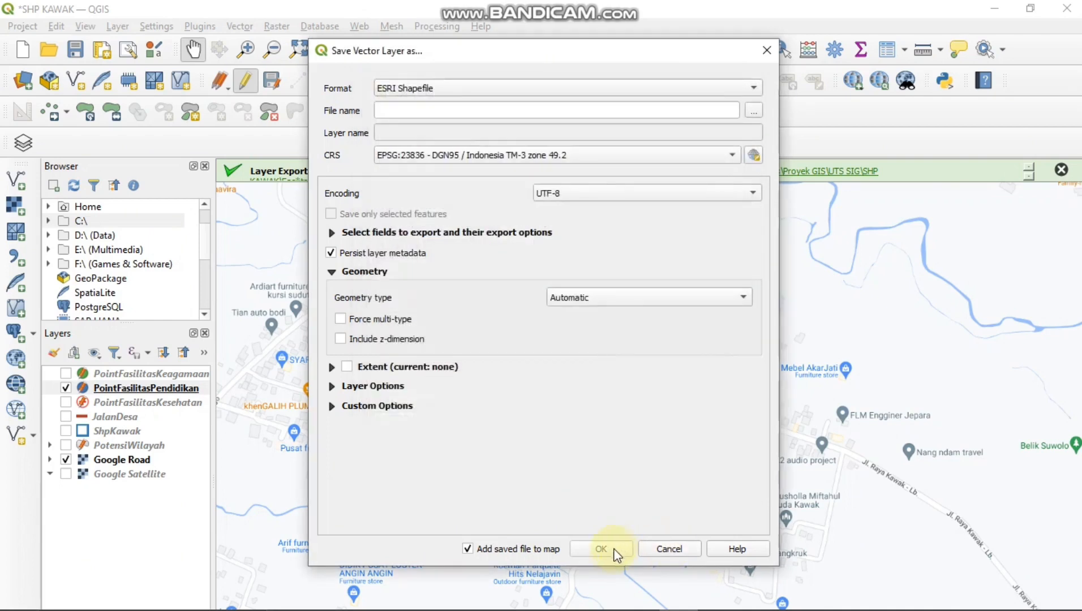
# Export to CrsPointFasilitasPendidikanBaru.shp in the Fasilitas folder, overwriting the existing file and adding it to the map
pyautogui.click(749, 116)
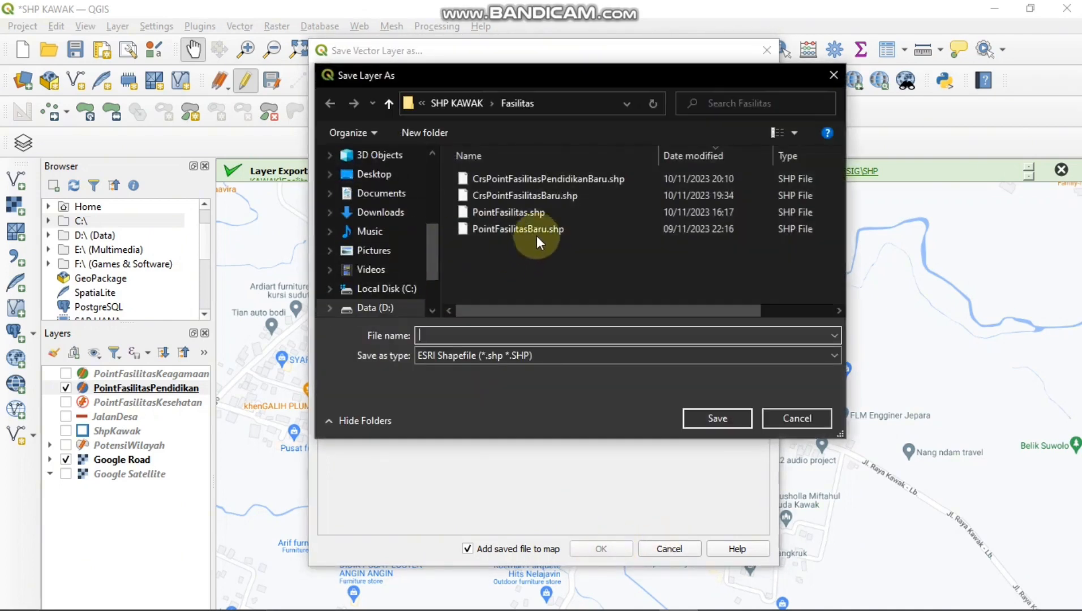
pyautogui.doubleClick(568, 183)
pyautogui.click(602, 549)
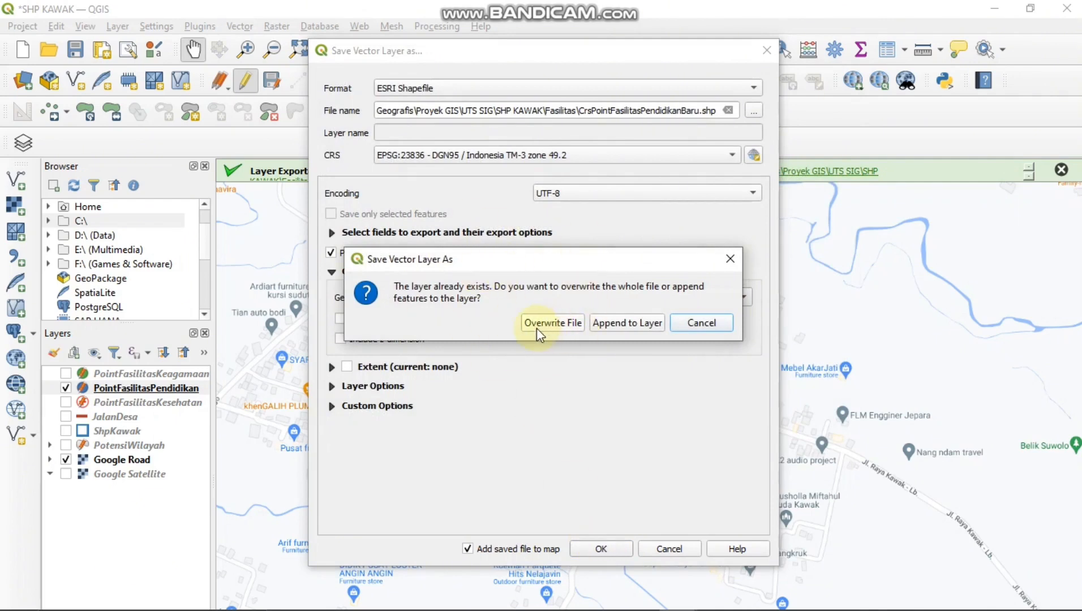
pyautogui.click(552, 323)
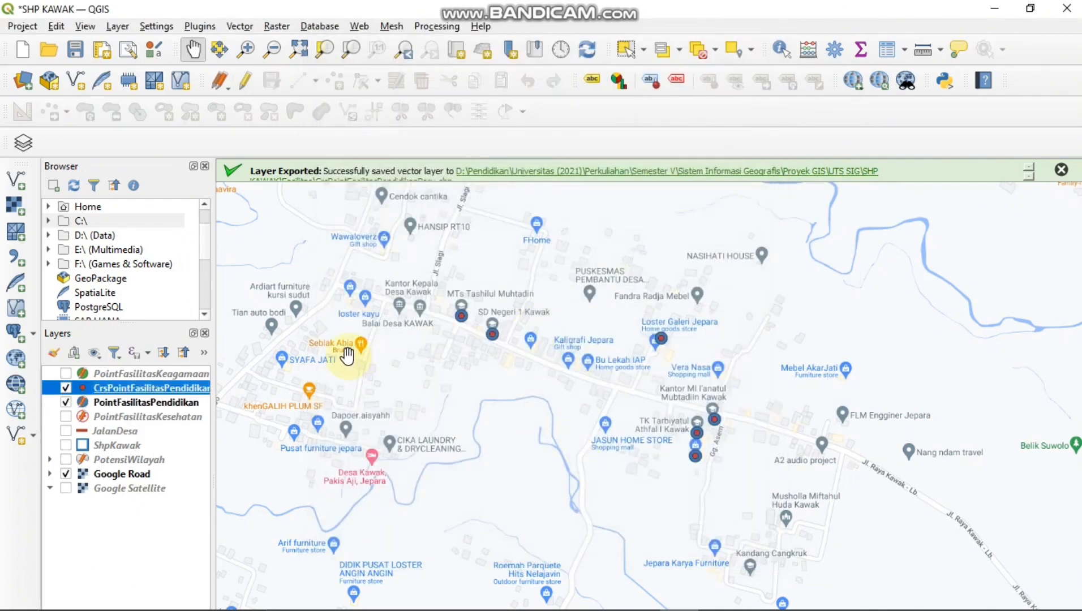
# Create a 75-meter buffer around the CrsPointFasilitasPendidikanBaru points as a temporary layer
pyautogui.click(240, 26)
pyautogui.moveTo(367, 62)
pyautogui.moveTo(351, 44)
pyautogui.click(421, 43)
pyautogui.click(362, 199)
pyautogui.moveTo(362, 199); pyautogui.dragTo(210, 184)
pyautogui.write('75')
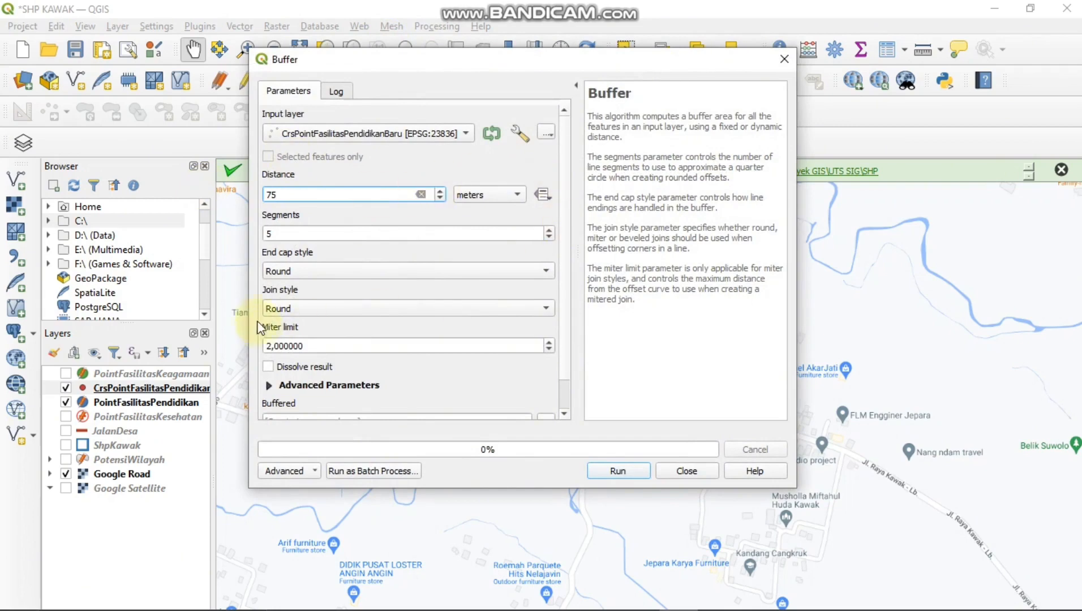
pyautogui.click(617, 471)
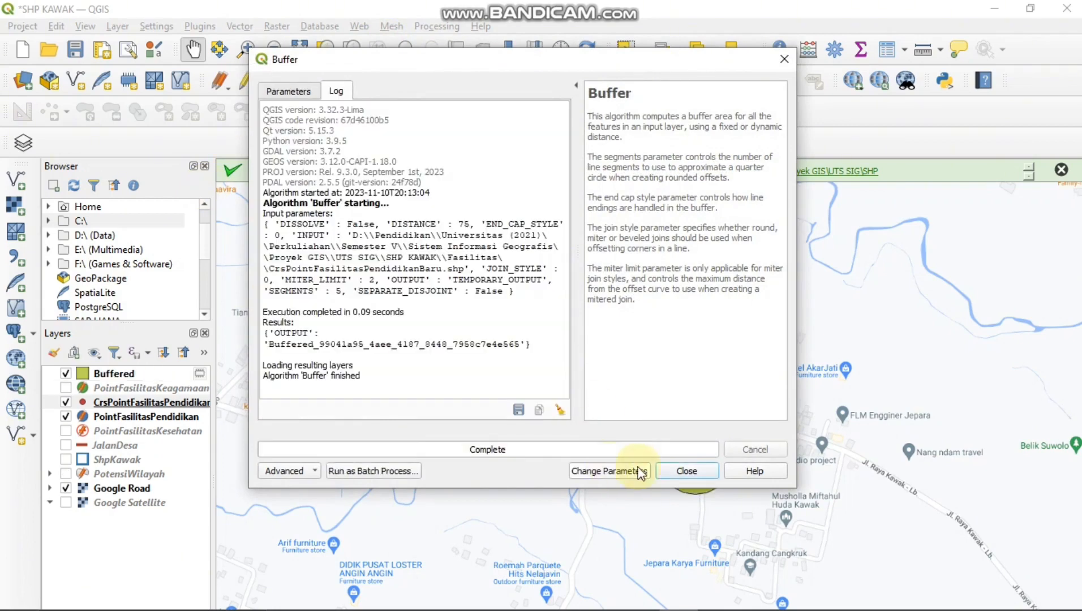
pyautogui.click(686, 471)
# Lower the symbol opacity of the Buffered layer slightly and accept the styling
pyautogui.rightClick(104, 374)
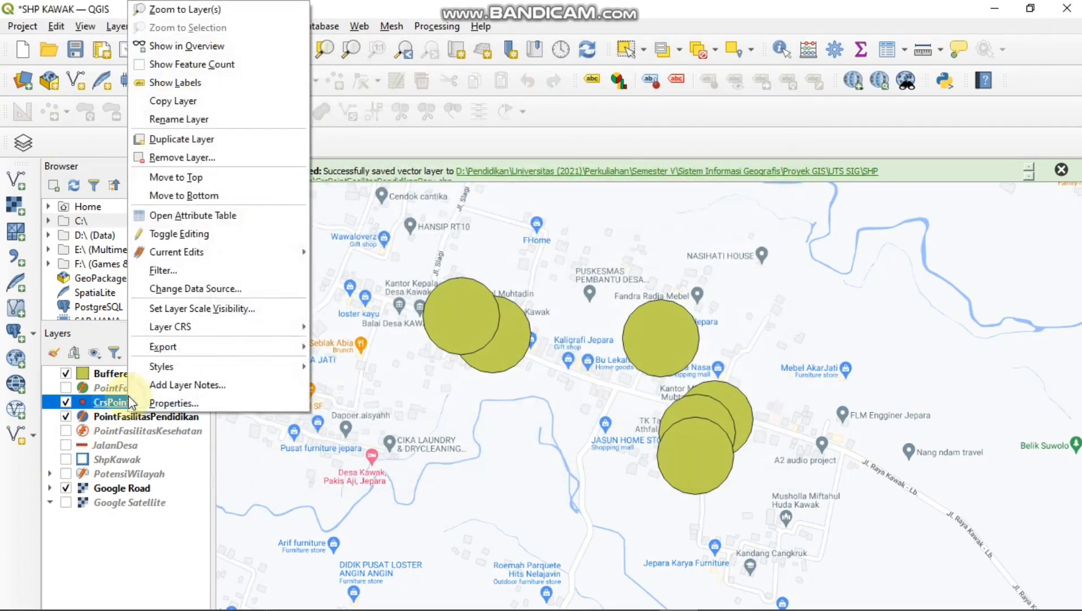
pyautogui.click(146, 402)
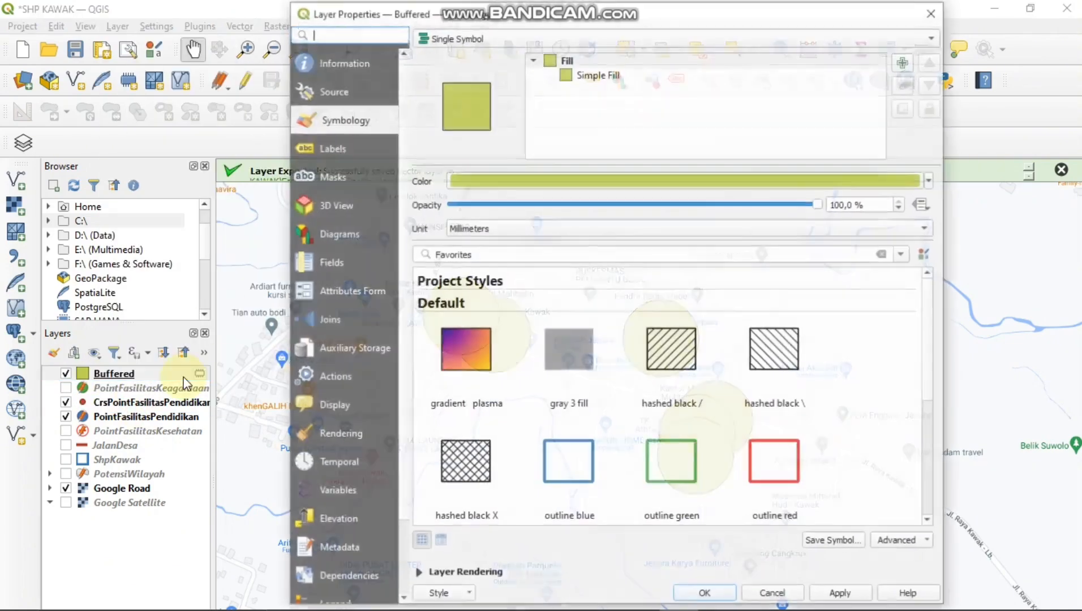
pyautogui.click(550, 203)
pyautogui.click(733, 585)
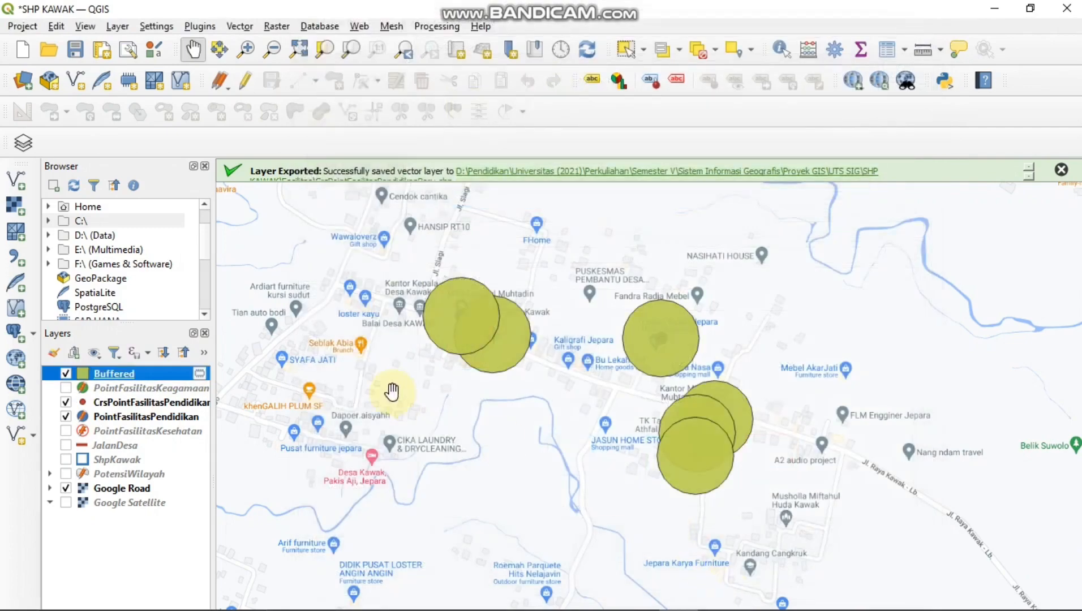
# Switch the base map from Google Road to Google Satellite and examine the buffer circles over the settlements
pyautogui.click(68, 501)
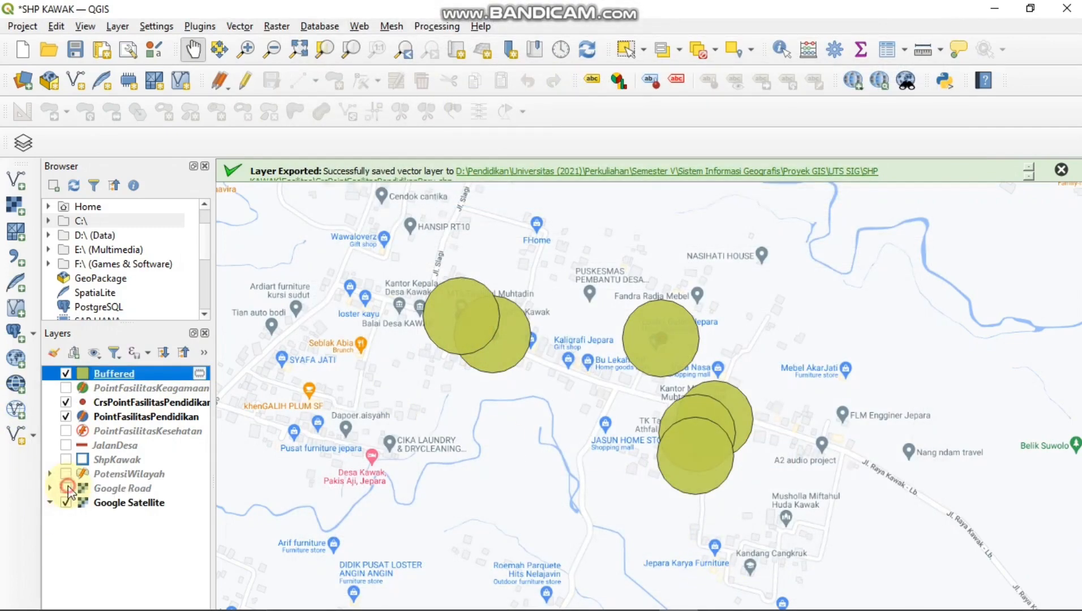
pyautogui.click(68, 487)
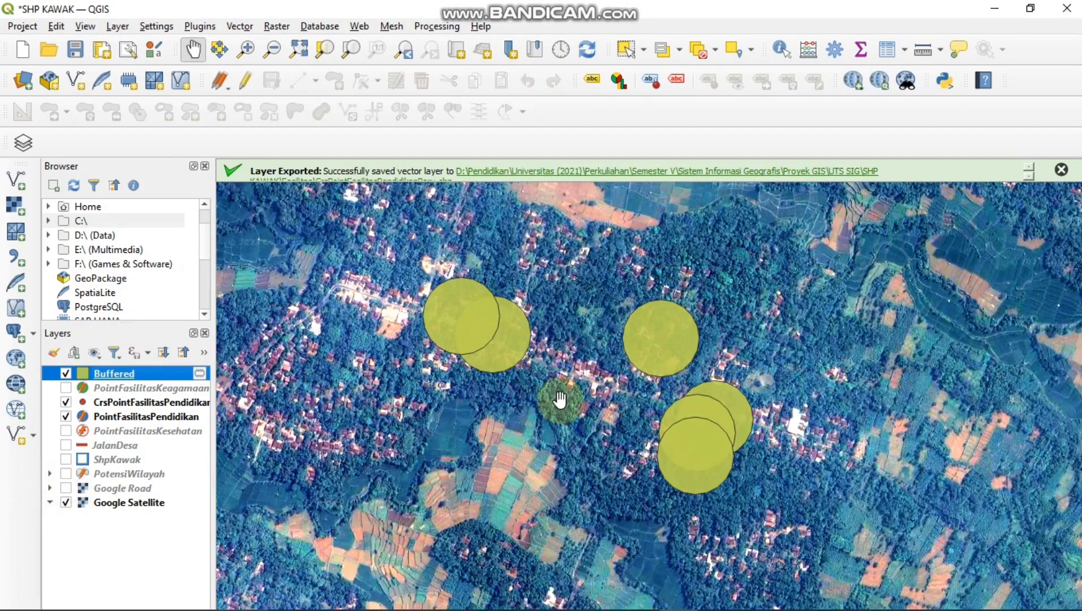
pyautogui.scroll(1, 557, 398)
pyautogui.moveTo(281, 259); pyautogui.dragTo(355, 334)
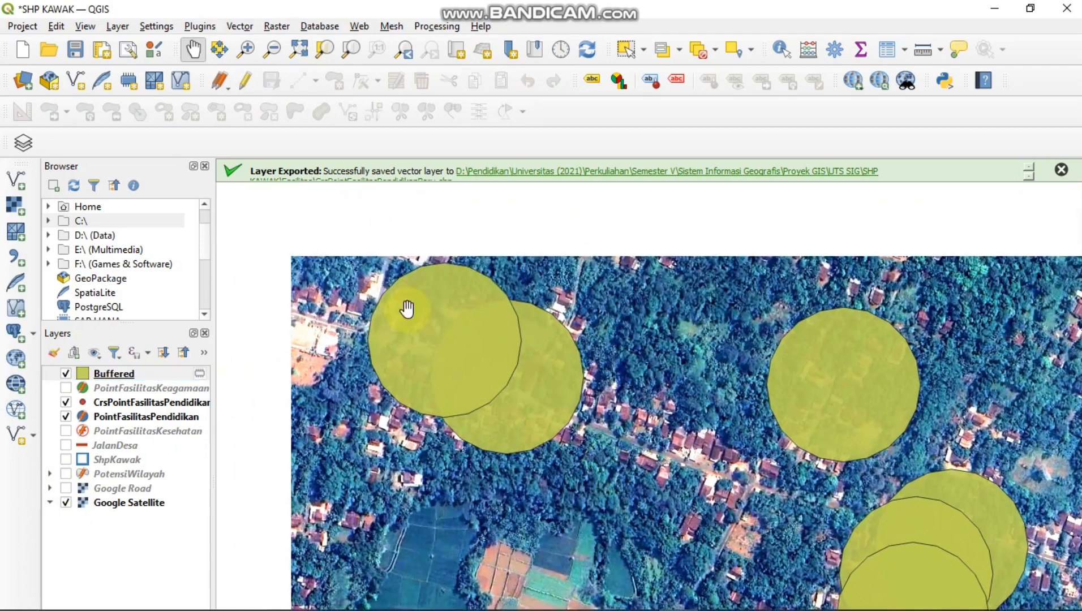
pyautogui.scroll(1, 394, 321)
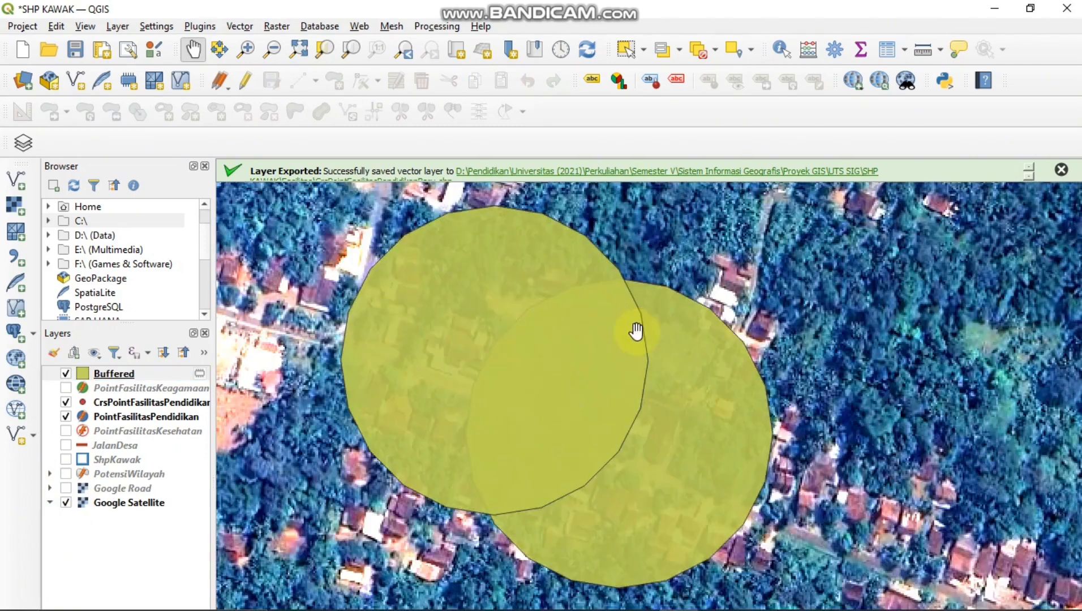
pyautogui.scroll(-2, 476, 331)
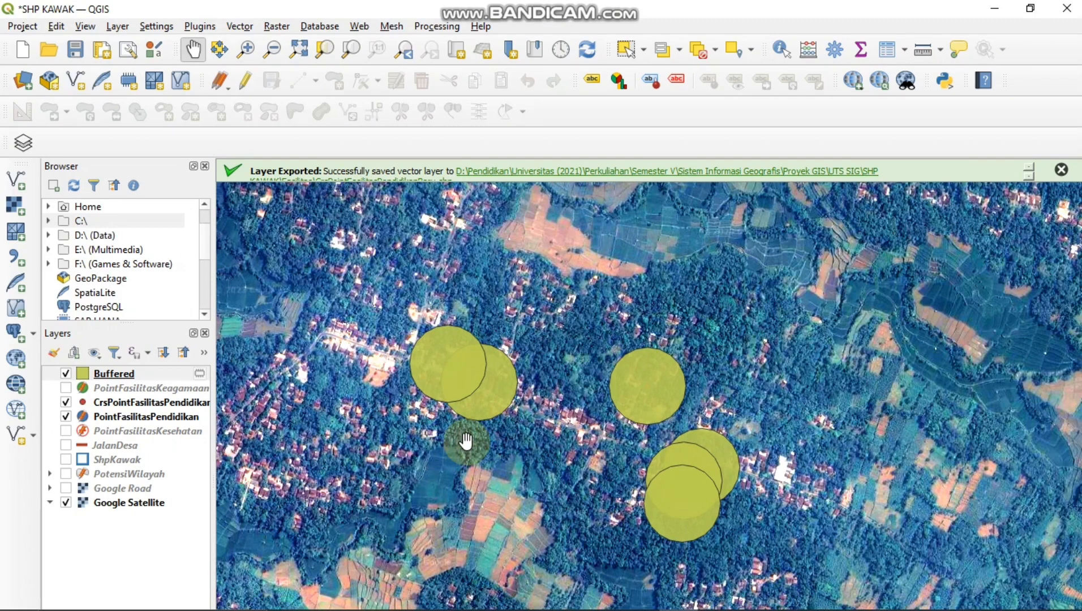
# Show the Processing Toolbox and open the Multi-ring buffer (constant distance) algorithm
pyautogui.rightClick(563, 143)
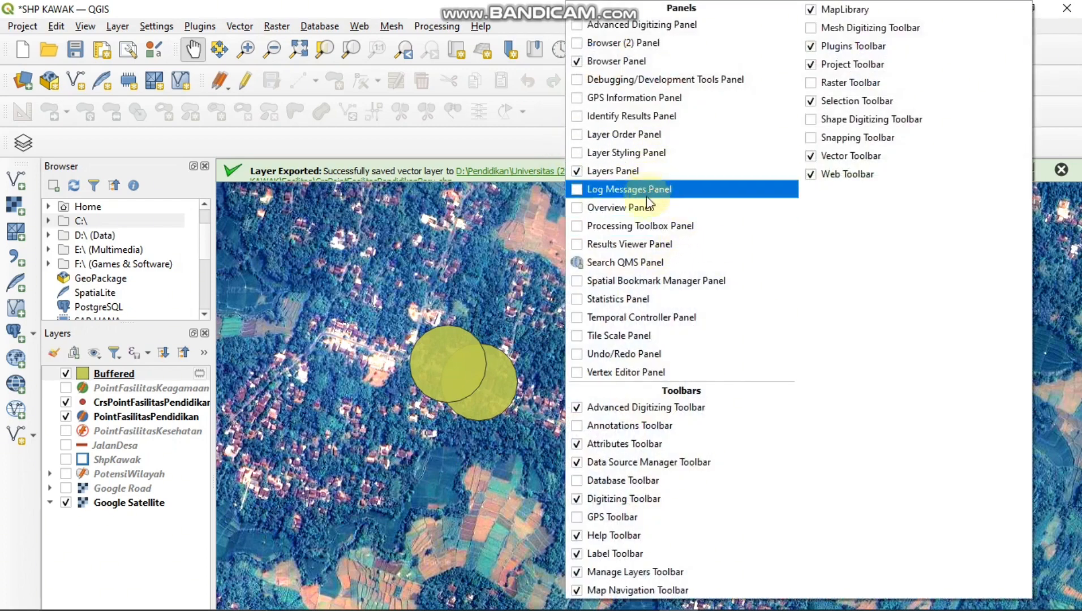
pyautogui.click(643, 228)
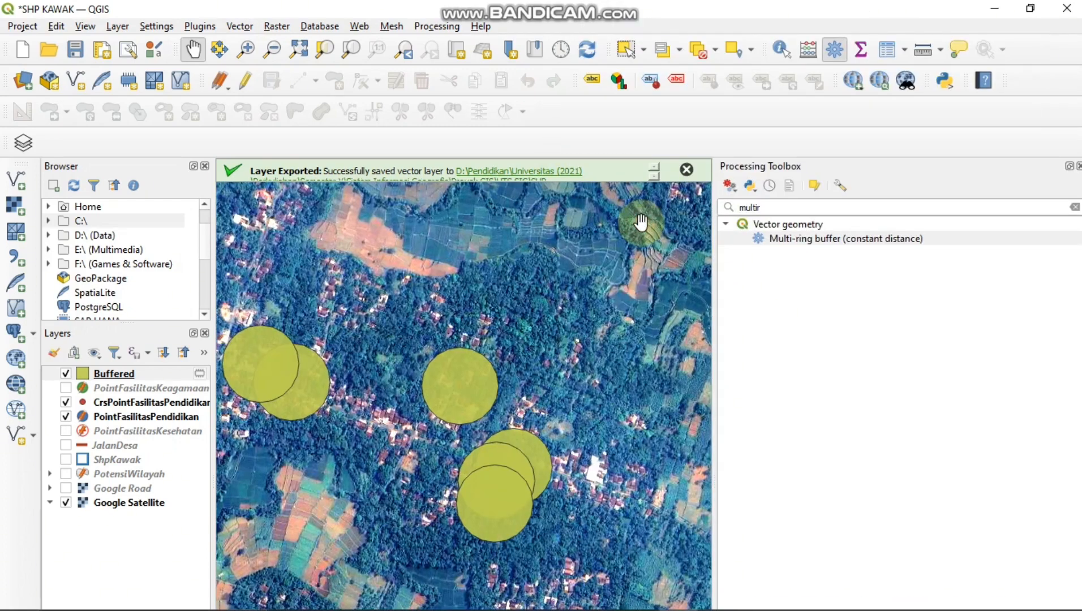
pyautogui.moveTo(768, 214); pyautogui.dragTo(725, 207)
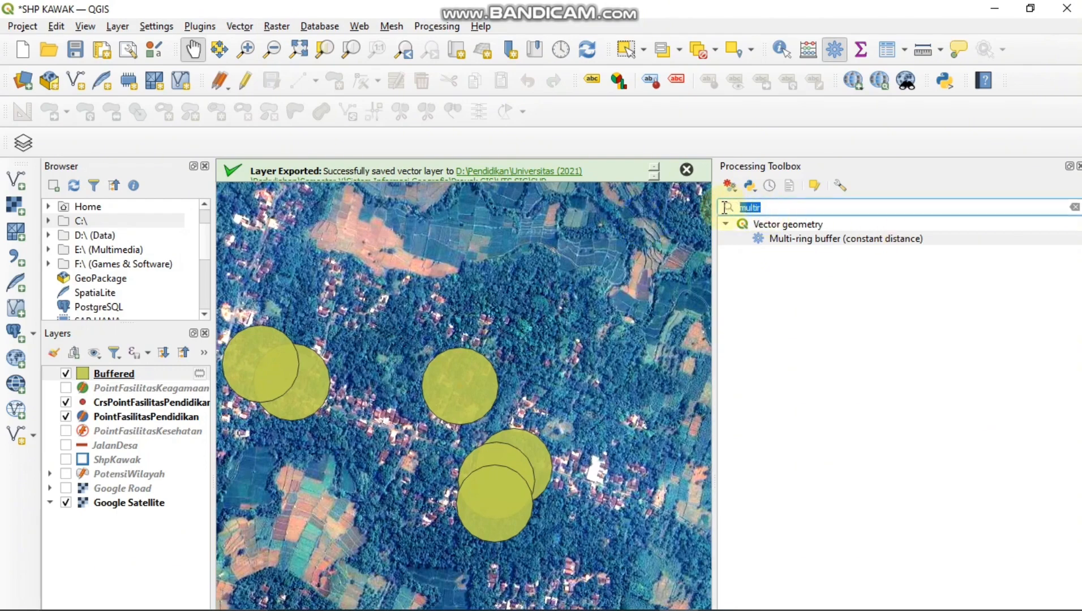
pyautogui.click(818, 209)
pyautogui.click(803, 238)
pyautogui.click(779, 210)
pyautogui.moveTo(781, 205); pyautogui.dragTo(710, 206)
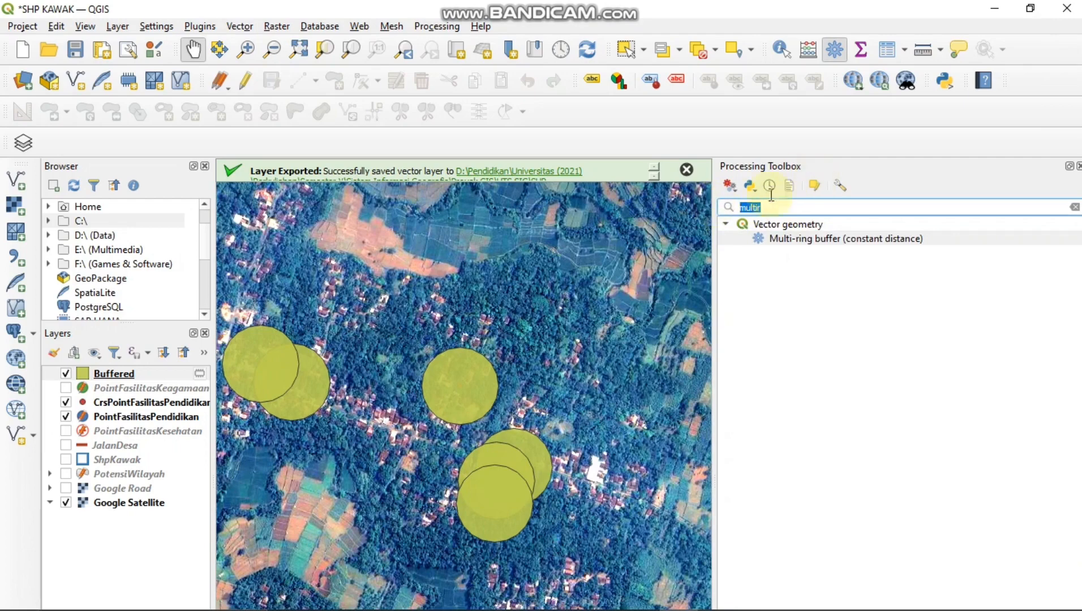
pyautogui.click(789, 239)
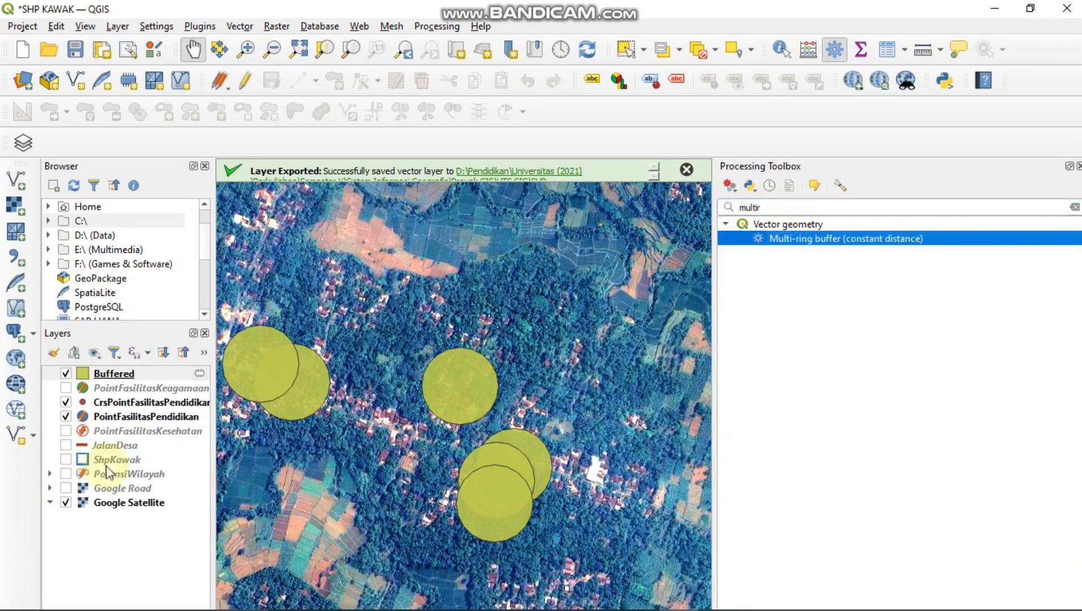
pyautogui.doubleClick(781, 241)
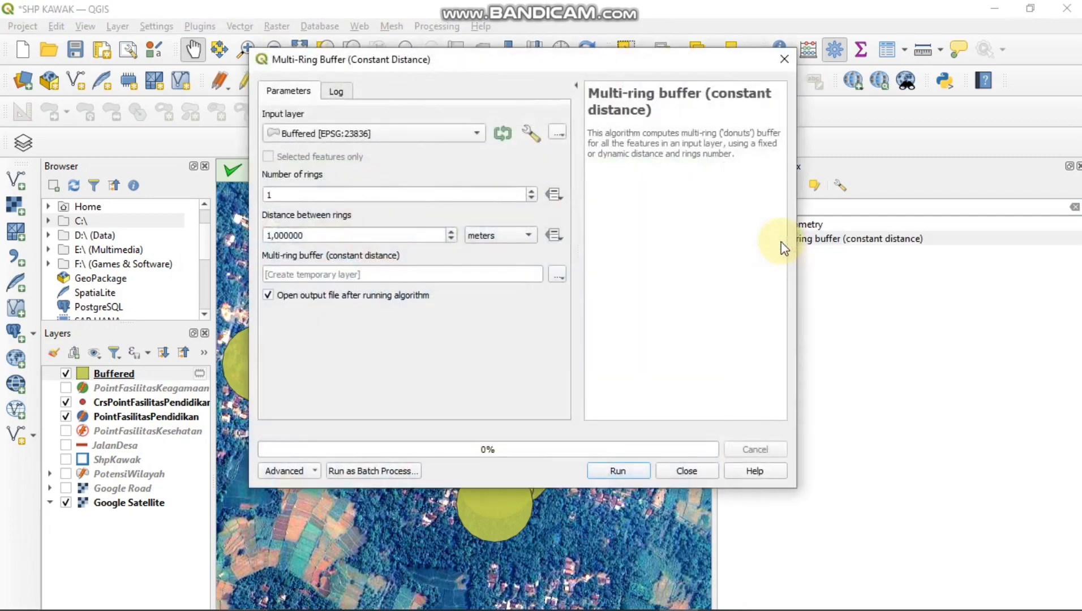
# Create a temporary multi-ring buffer around the CrsPointFasilitasPendidikanBaru points with 3 rings spaced 100 meters apart
pyautogui.click(398, 132)
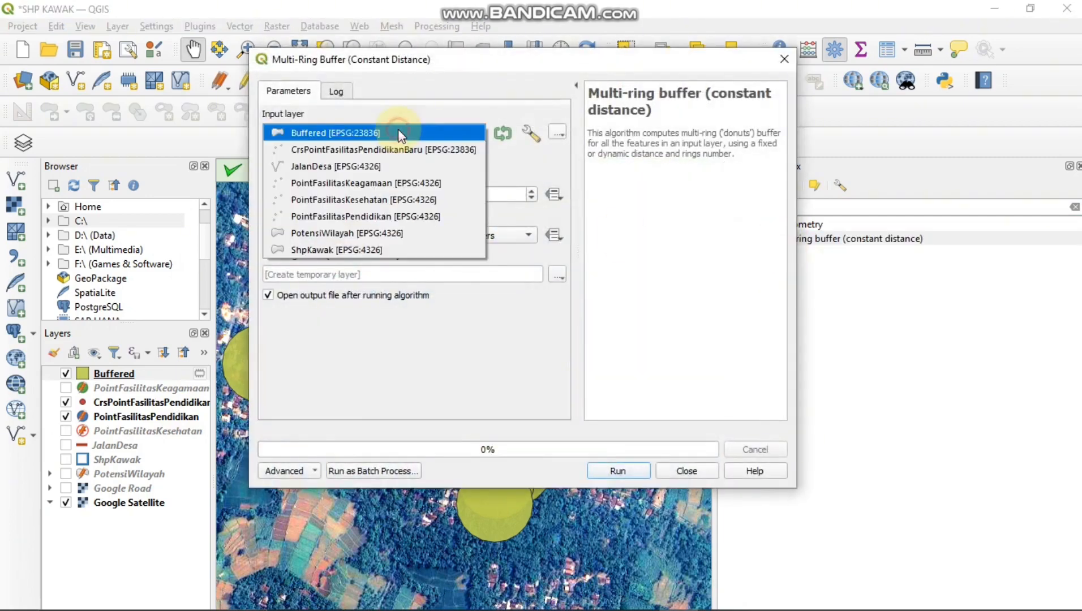
pyautogui.click(416, 151)
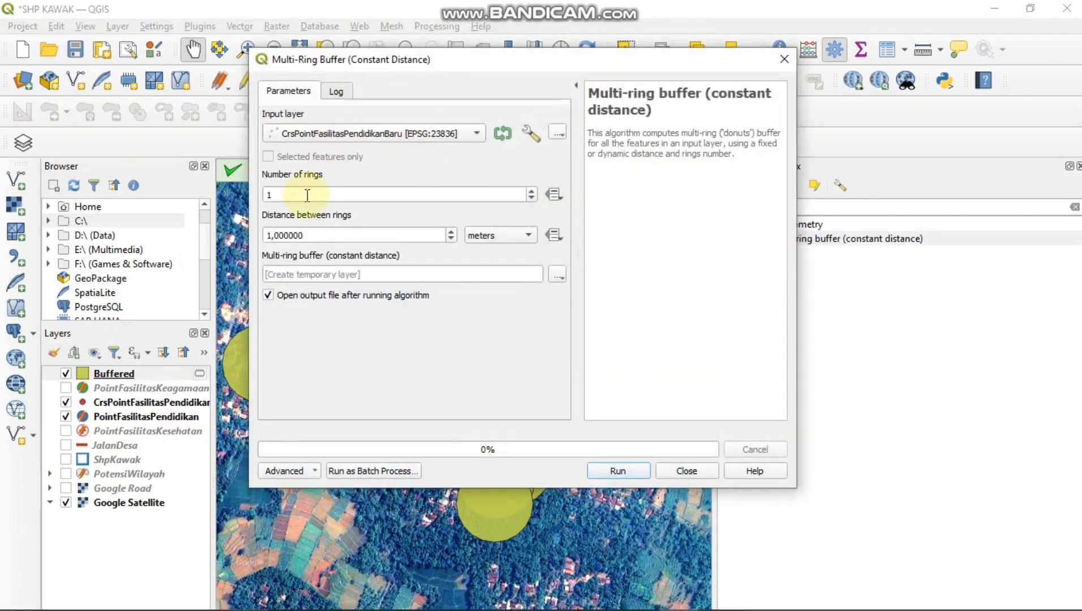
pyautogui.click(530, 190)
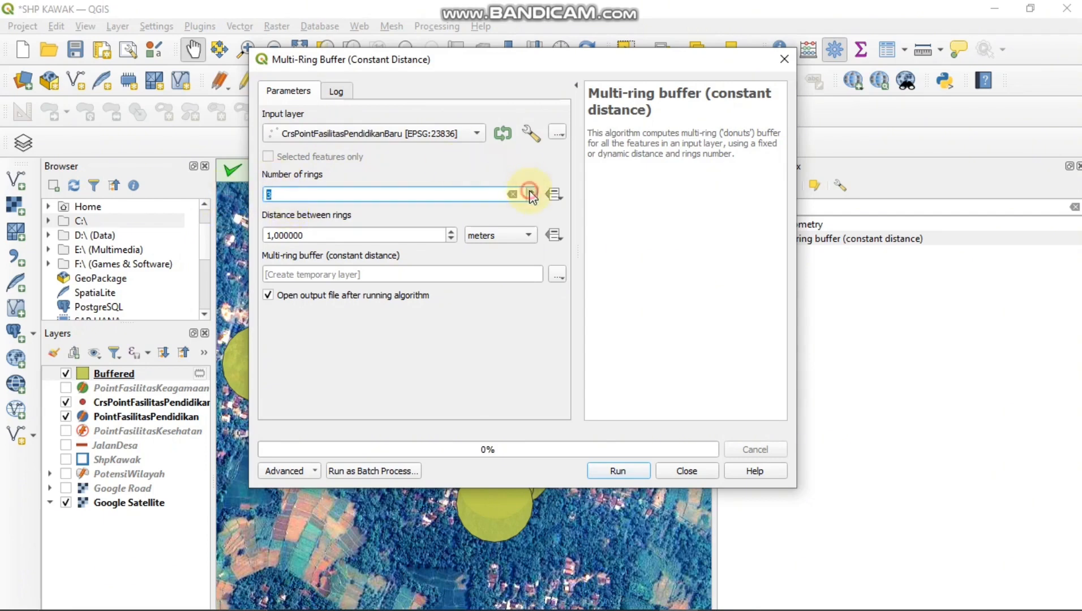
pyautogui.click(329, 234)
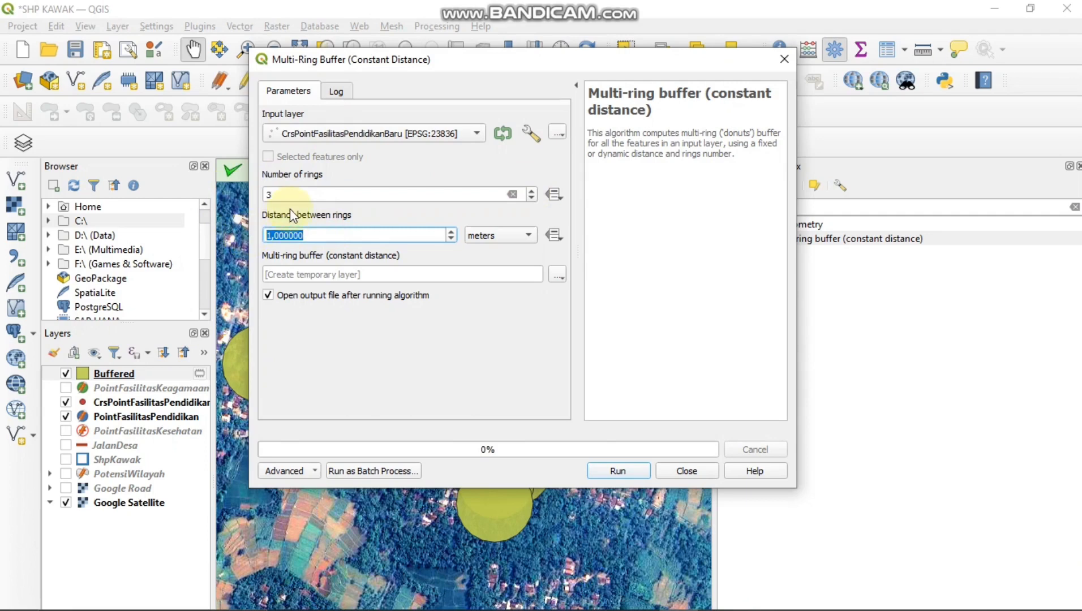
pyautogui.write('100')
pyautogui.click(620, 473)
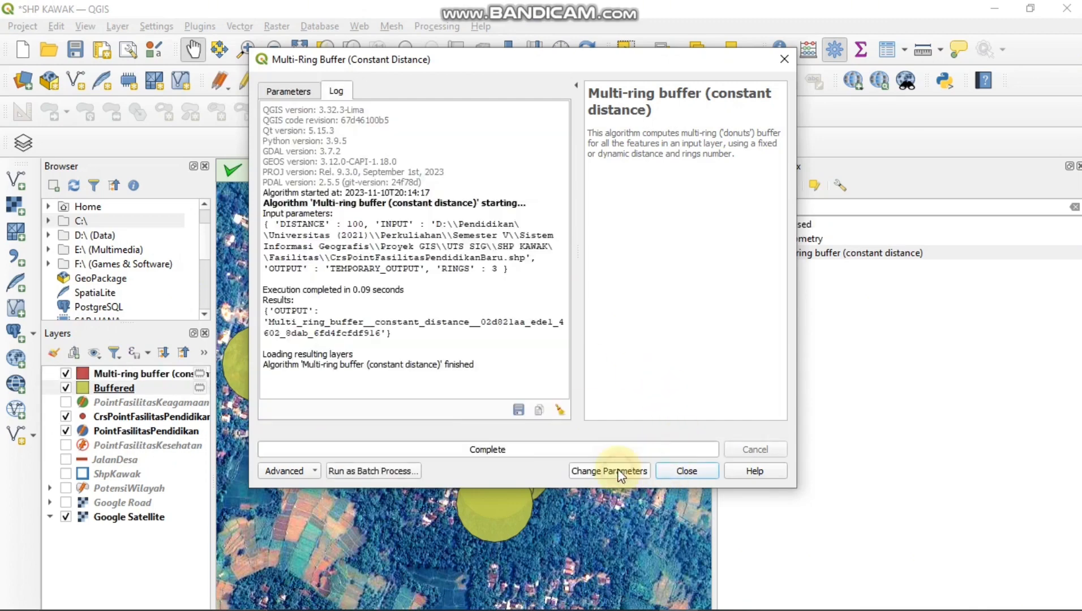
pyautogui.click(681, 470)
# Hide the Buffered layer while keeping the Multi-ring buffer layer visible
pyautogui.click(76, 383)
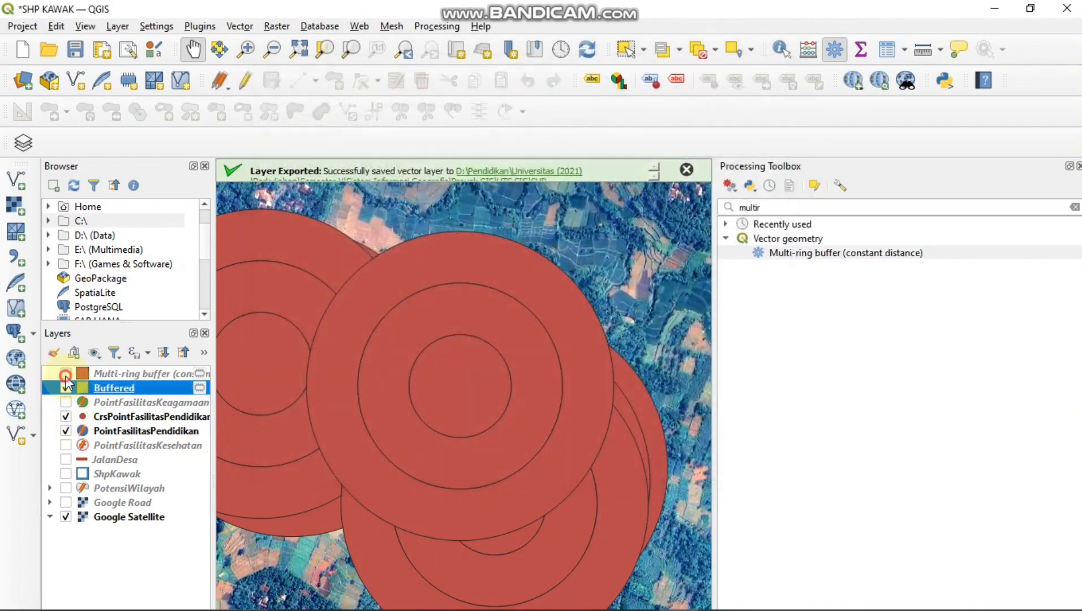
pyautogui.click(65, 374)
pyautogui.click(66, 387)
pyautogui.click(65, 374)
# Lower the symbol opacity of the Multi-ring buffer layer to 12.6% and accept the styling
pyautogui.rightClick(99, 373)
pyautogui.click(157, 393)
pyautogui.click(803, 515)
pyautogui.click(164, 372)
pyautogui.rightClick(164, 373)
pyautogui.click(231, 395)
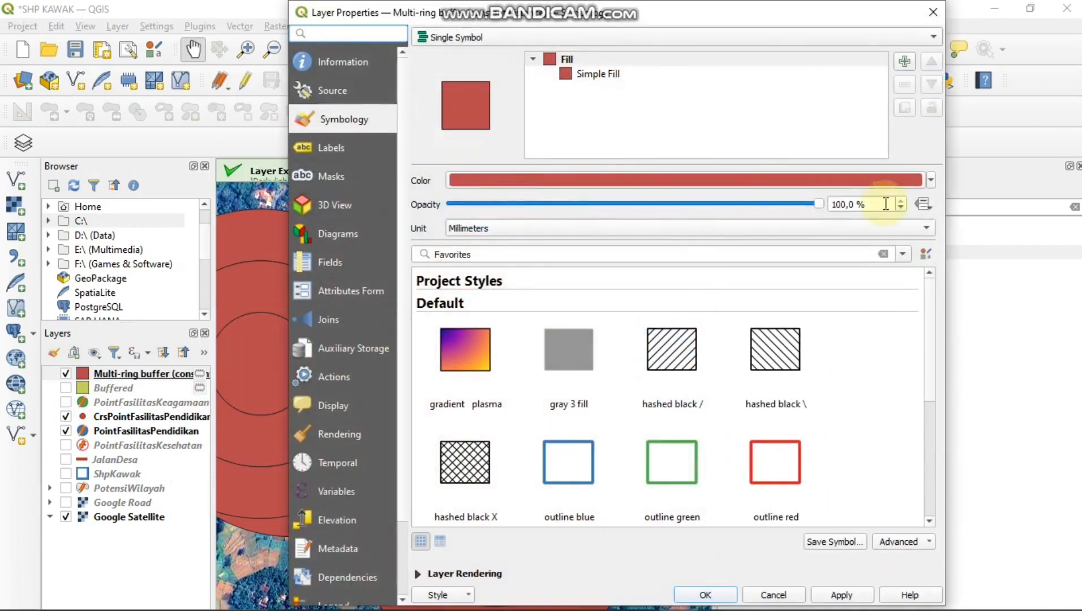
pyautogui.moveTo(876, 204); pyautogui.dragTo(503, 203)
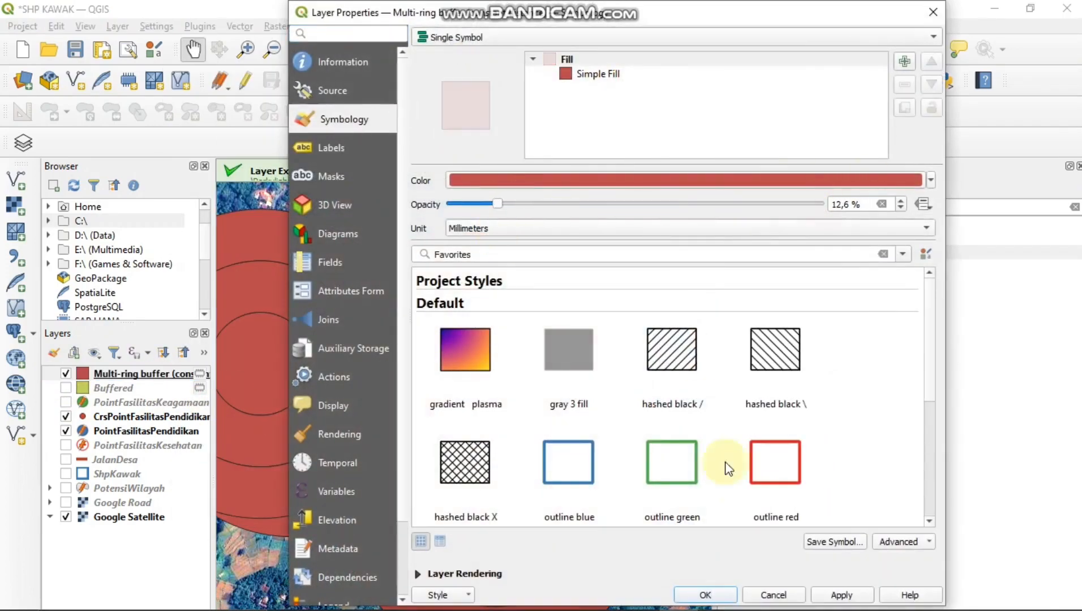
pyautogui.click(706, 593)
# Raise the Multi-ring buffer layer's symbol opacity moderately, keeping it mostly transparent, and accept the styling
pyautogui.moveTo(407, 413); pyautogui.dragTo(596, 389)
pyautogui.doubleClick(180, 374)
pyautogui.moveTo(497, 205); pyautogui.dragTo(560, 206)
pyautogui.click(706, 594)
# Examine how the multi-ring buffers around the education facilities overlap each other and the surrounding settlements
pyautogui.scroll(-1, 474, 404)
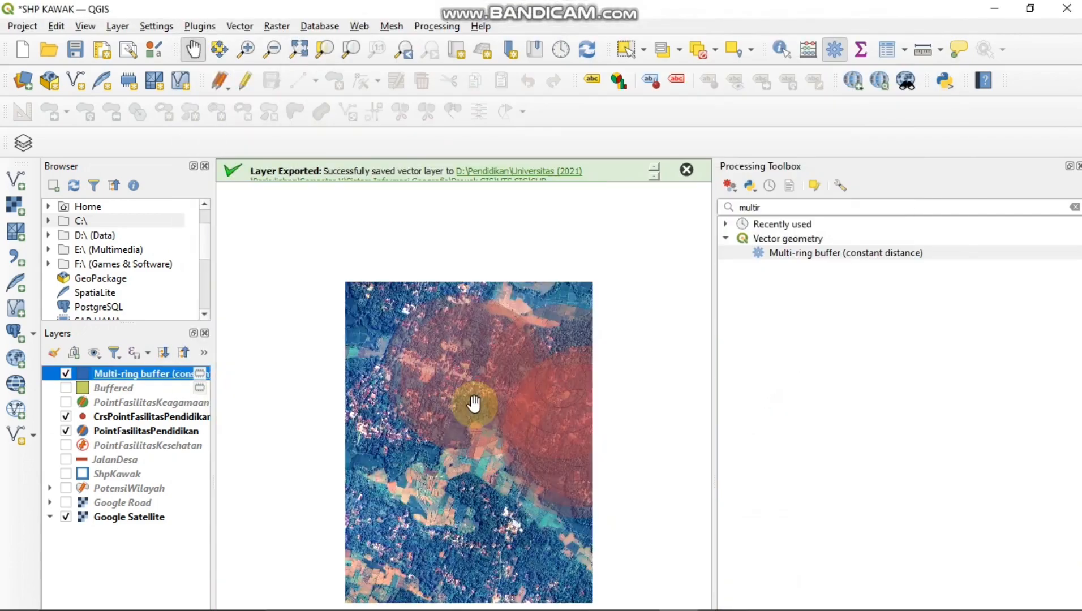
pyautogui.scroll(-1, 474, 403)
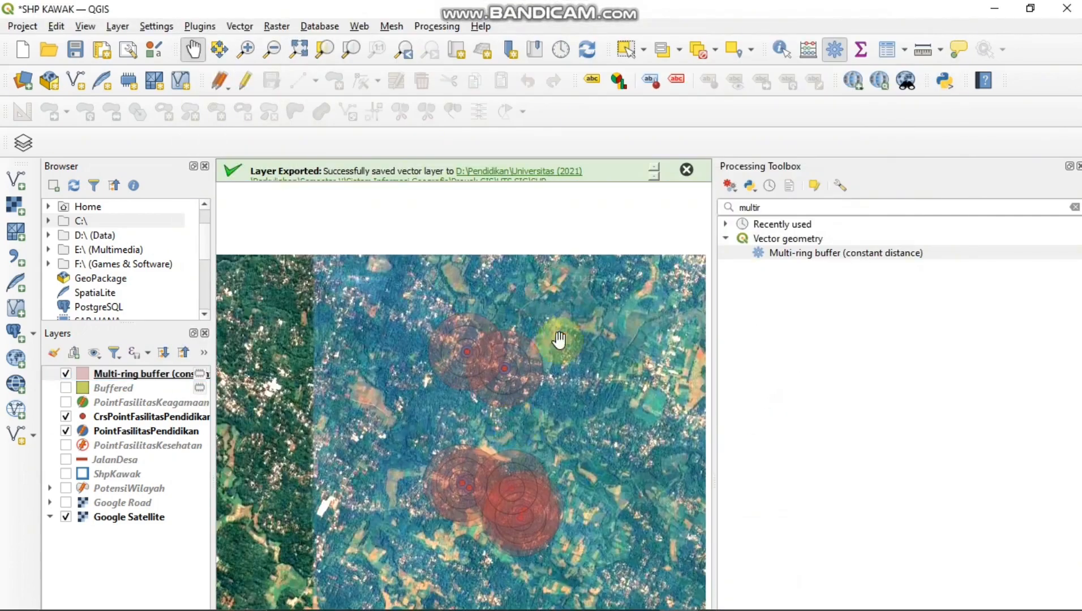
pyautogui.scroll(2, 487, 372)
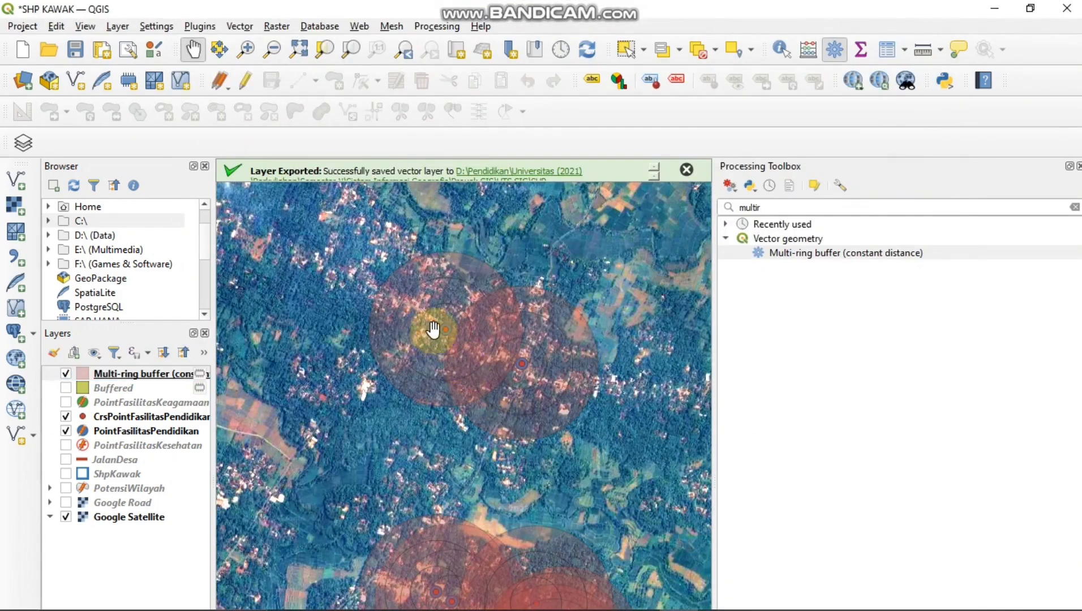
pyautogui.scroll(1, 428, 318)
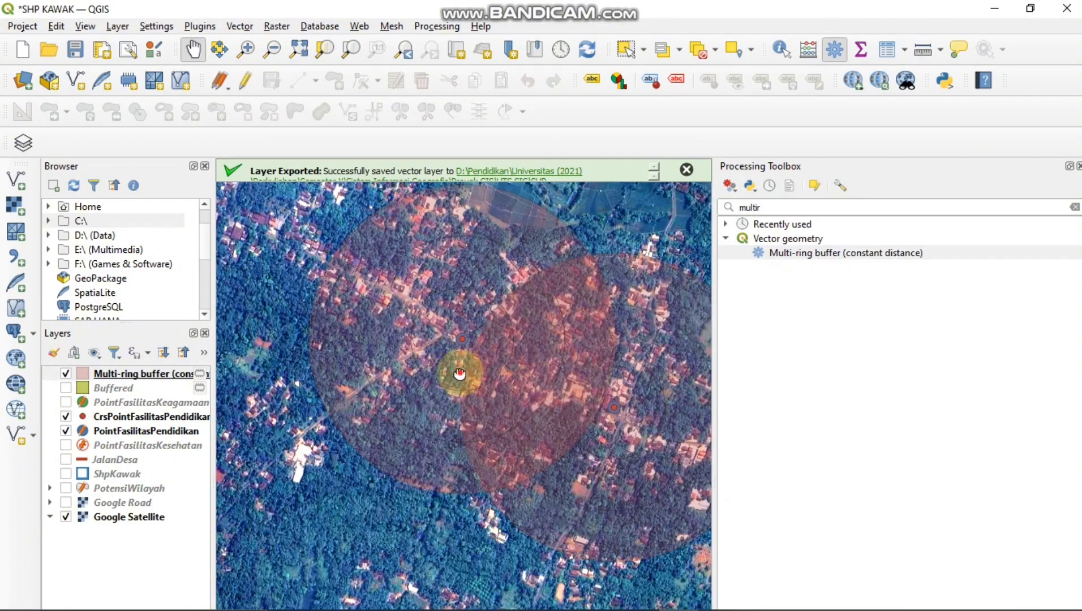
pyautogui.moveTo(459, 373); pyautogui.dragTo(453, 417)
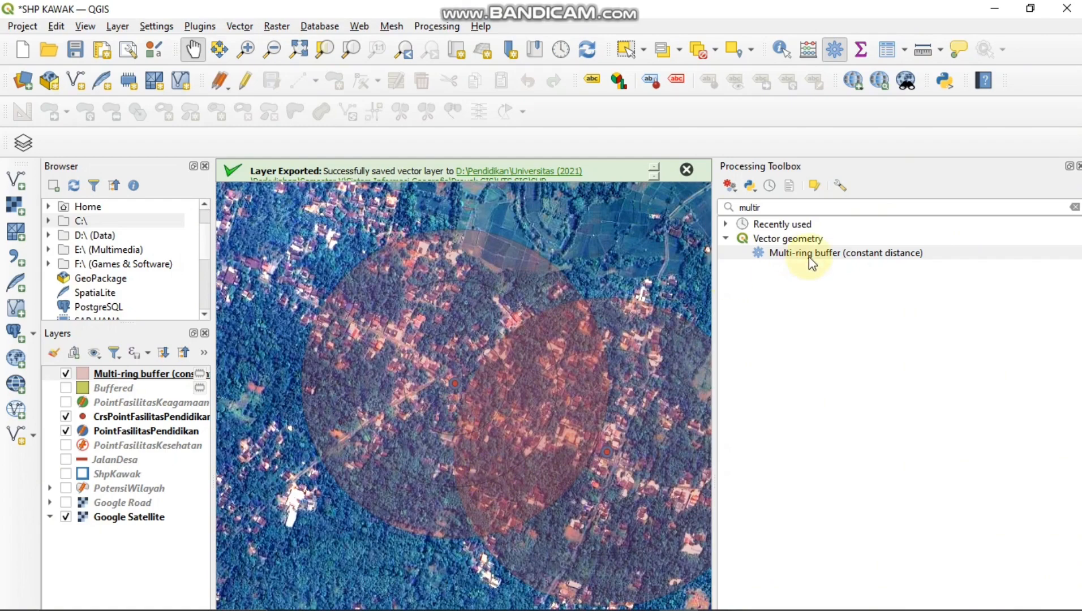
pyautogui.click(169, 374)
pyautogui.rightClick(170, 375)
pyautogui.click(126, 377)
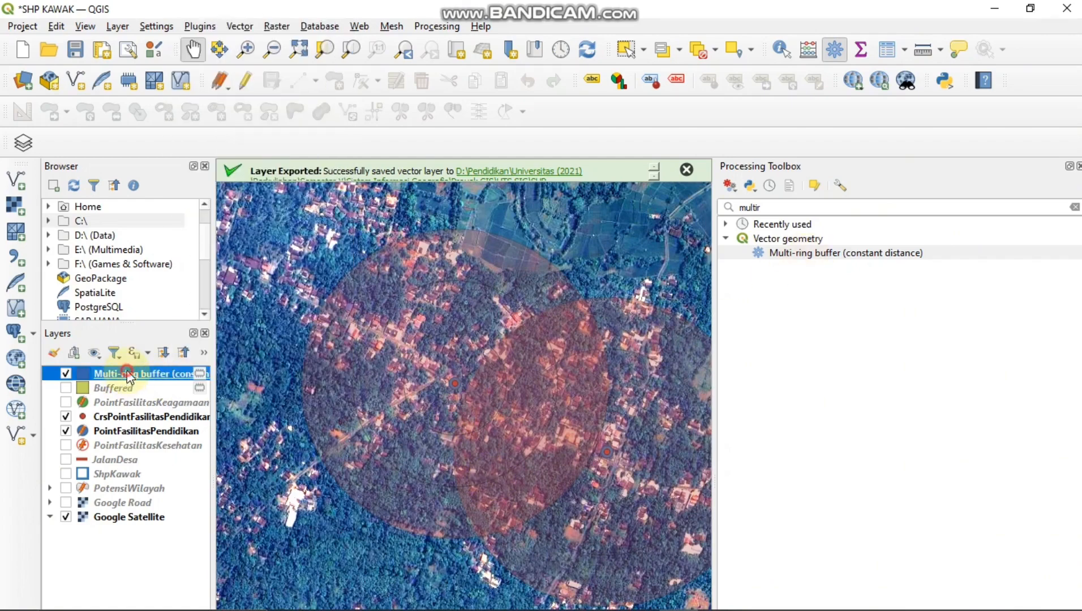
pyautogui.moveTo(524, 480); pyautogui.dragTo(461, 389)
pyautogui.scroll(-1, 469, 364)
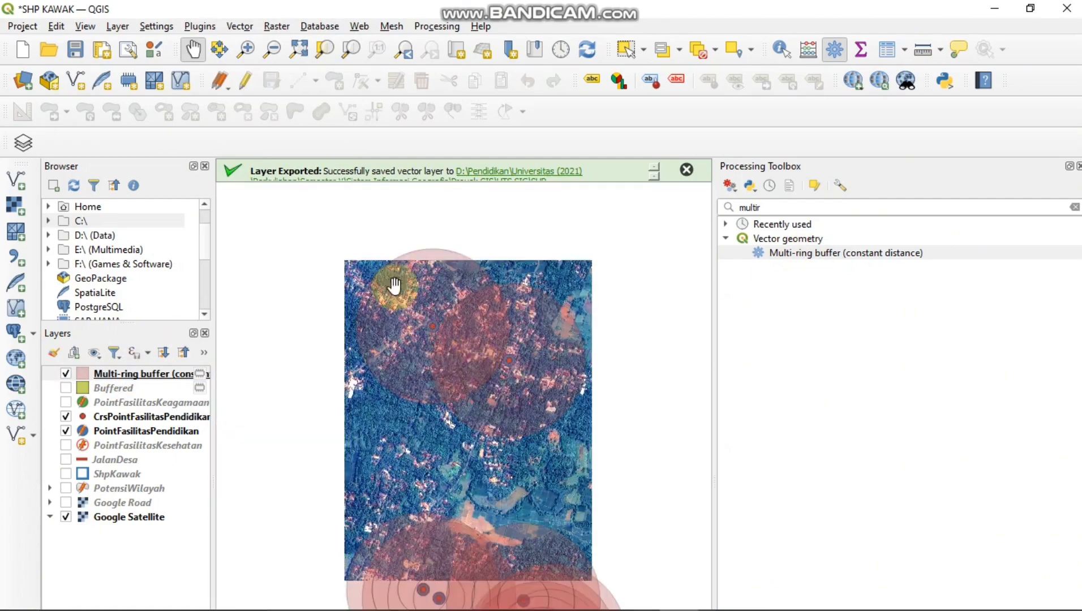
pyautogui.moveTo(555, 532); pyautogui.dragTo(553, 394)
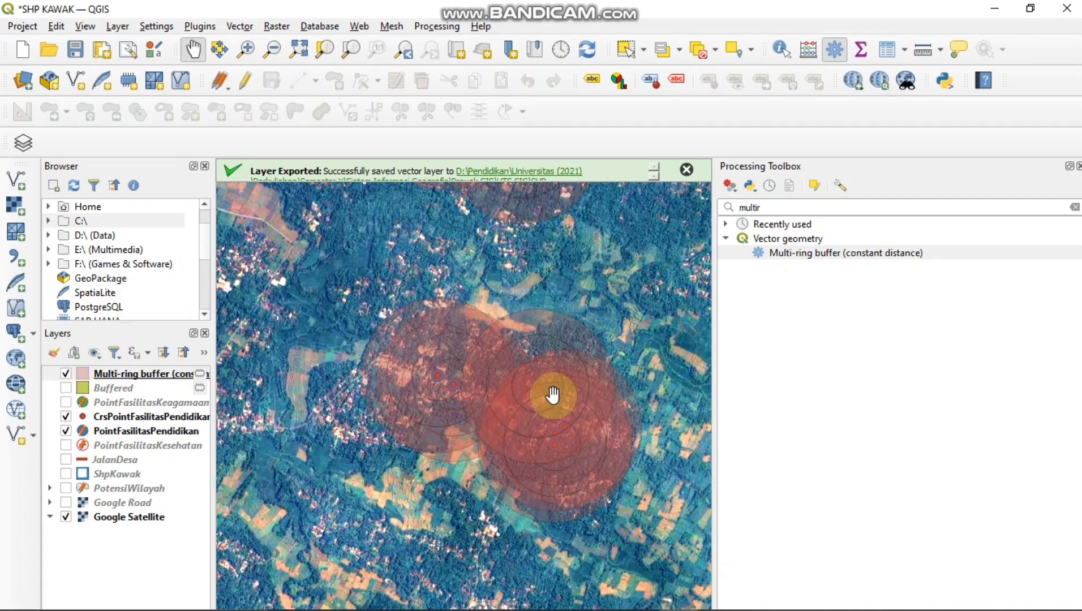
# Open the attribute table of the CrsPointFasilitasPendidikanBaru layer and switch it to edit mode
pyautogui.click(133, 417)
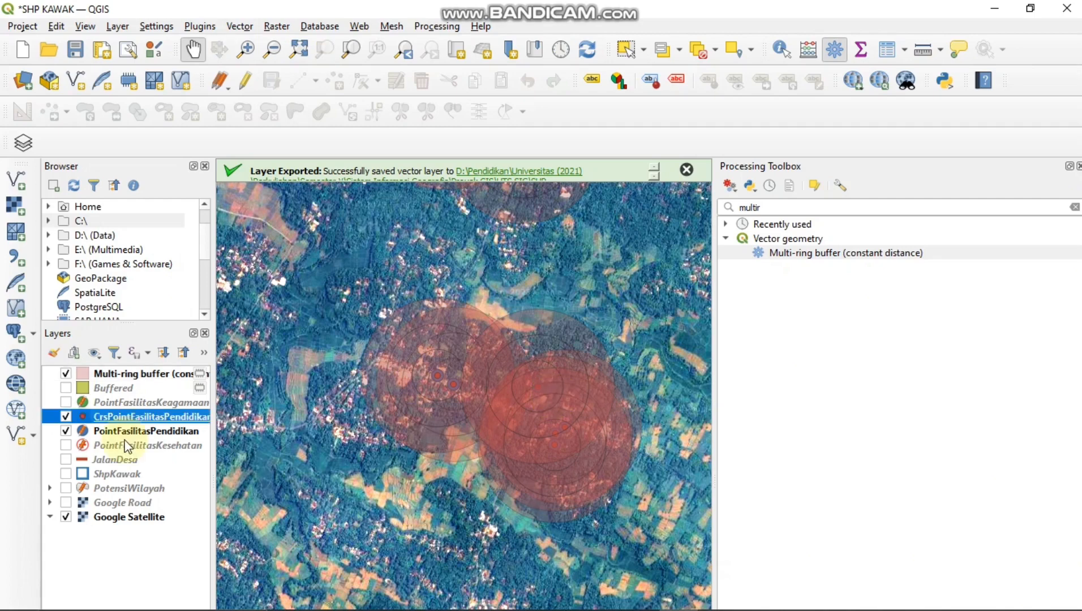
pyautogui.click(127, 431)
pyautogui.click(119, 417)
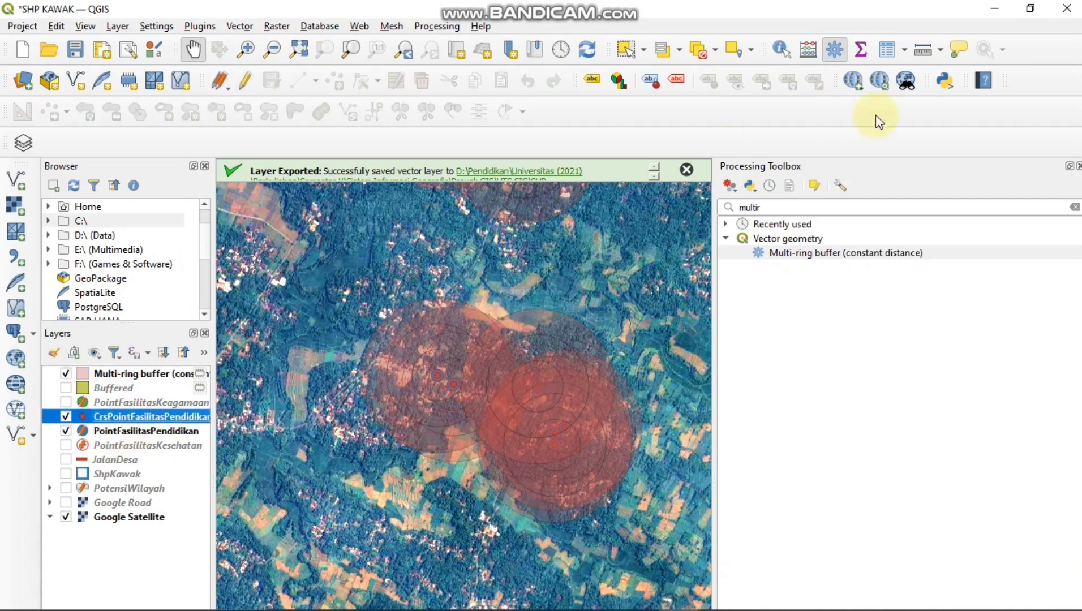
pyautogui.click(885, 50)
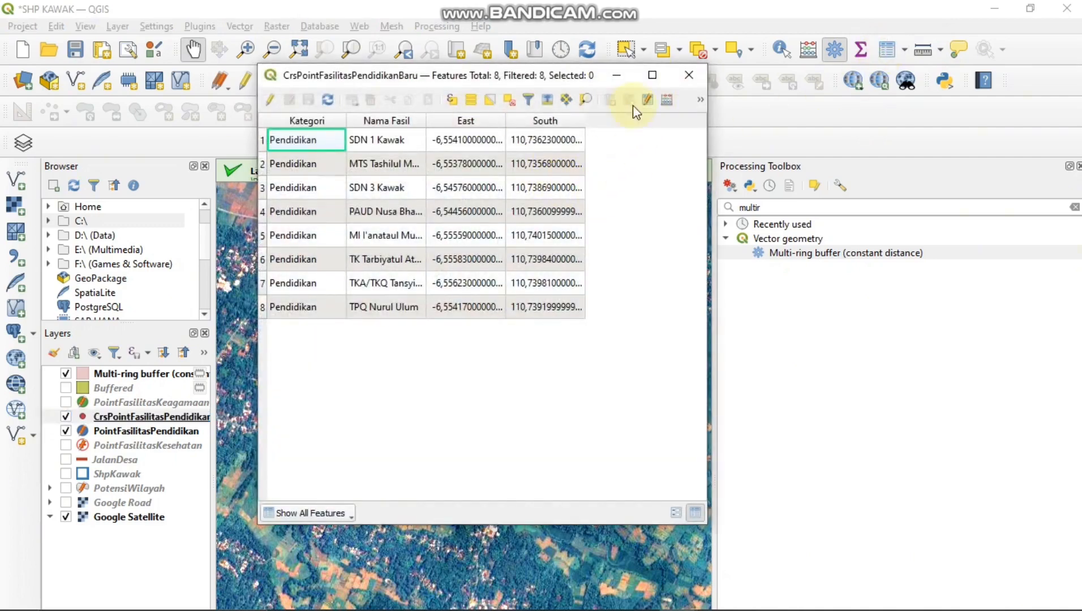
pyautogui.click(269, 100)
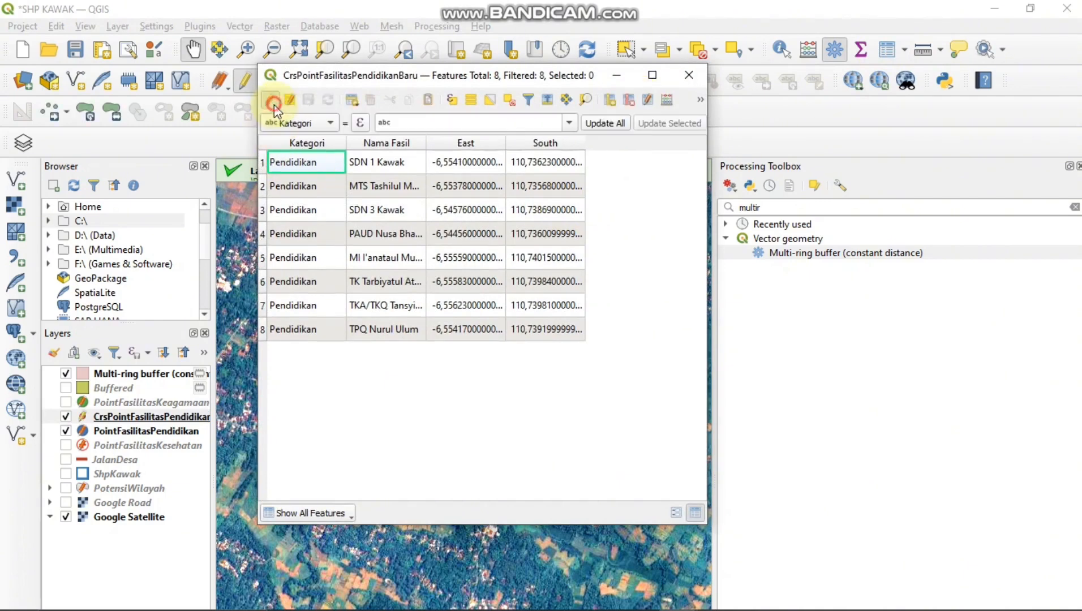
# Add a 32-bit integer field named DyTampung to the attribute table
pyautogui.click(611, 101)
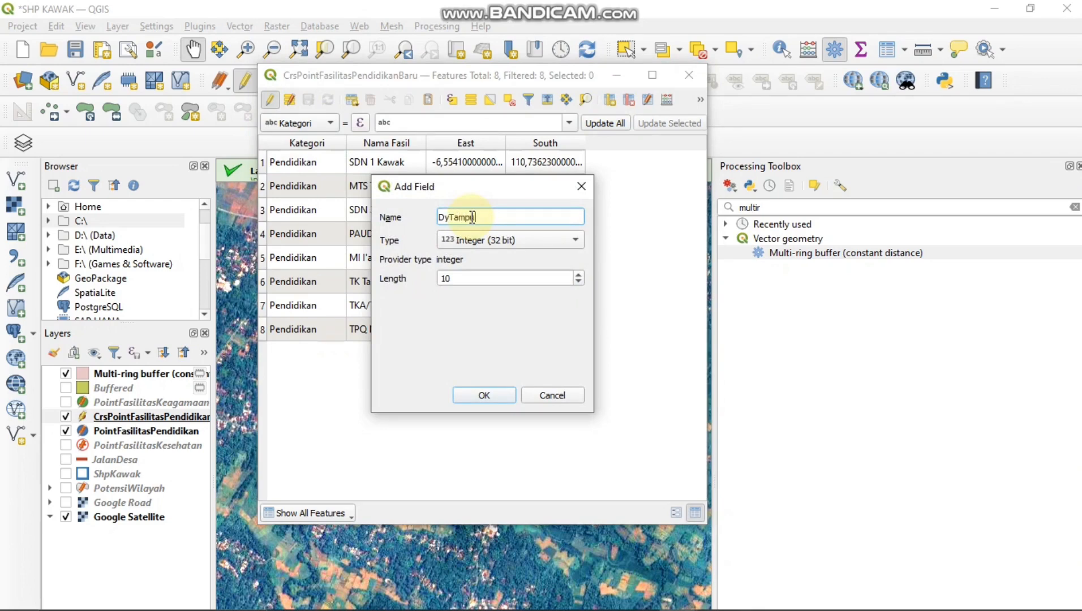
pyautogui.click(495, 240)
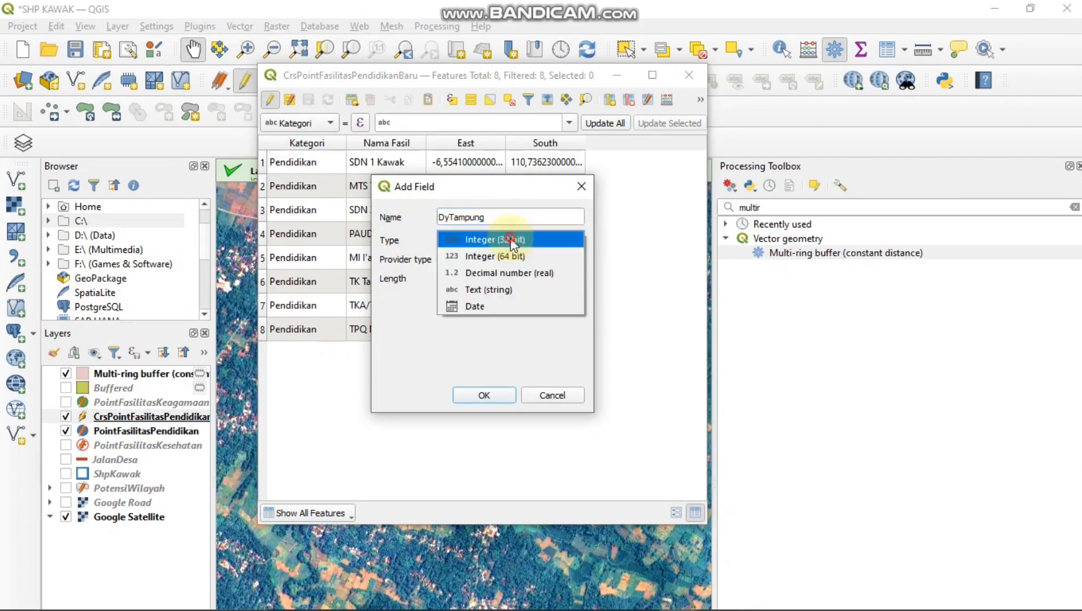
pyautogui.click(509, 240)
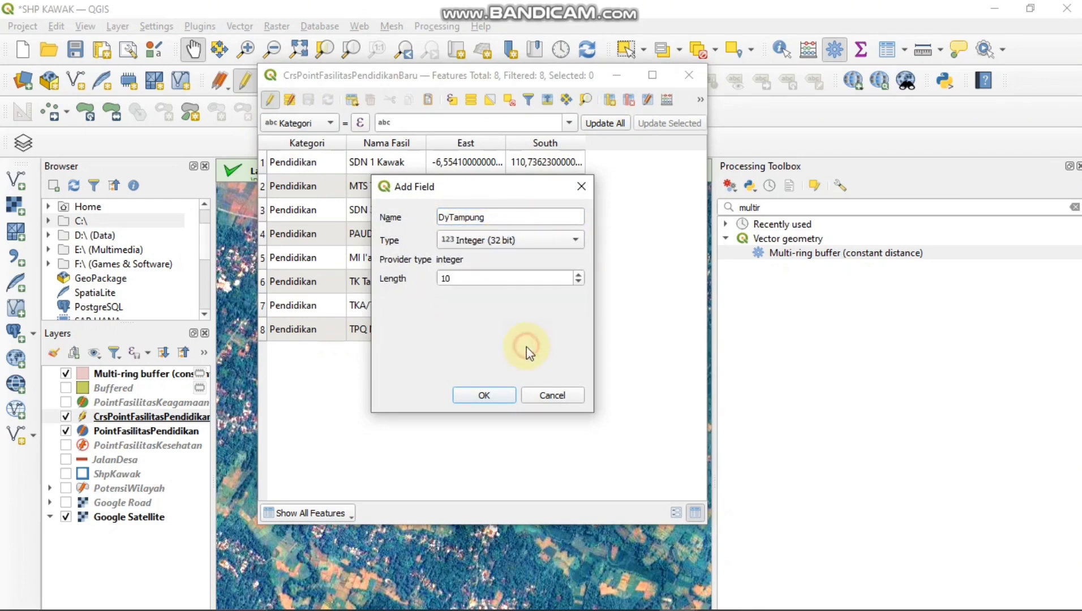
pyautogui.click(473, 277)
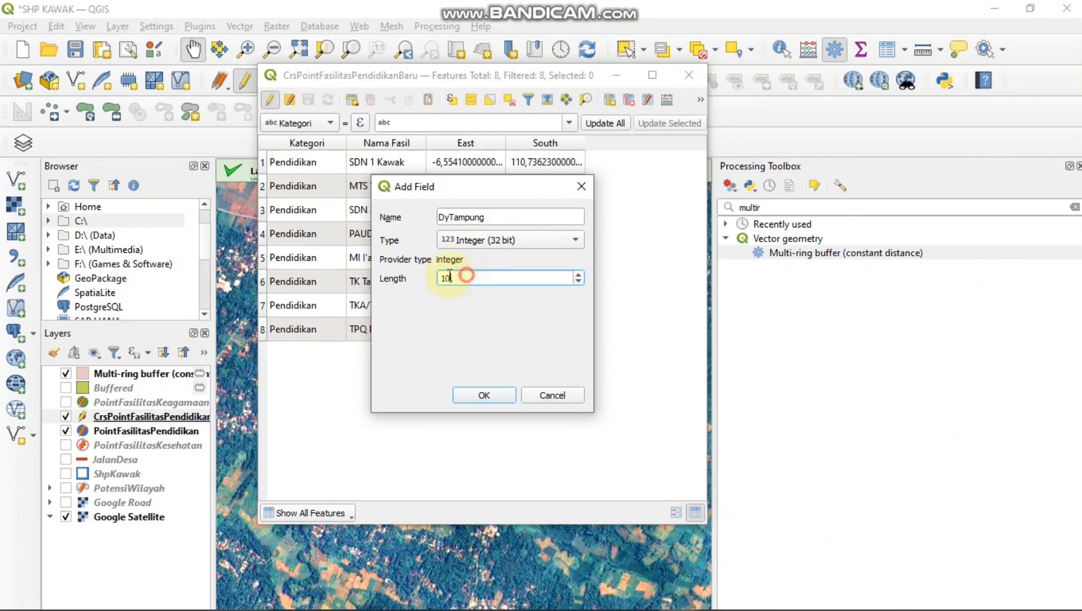
pyautogui.click(481, 395)
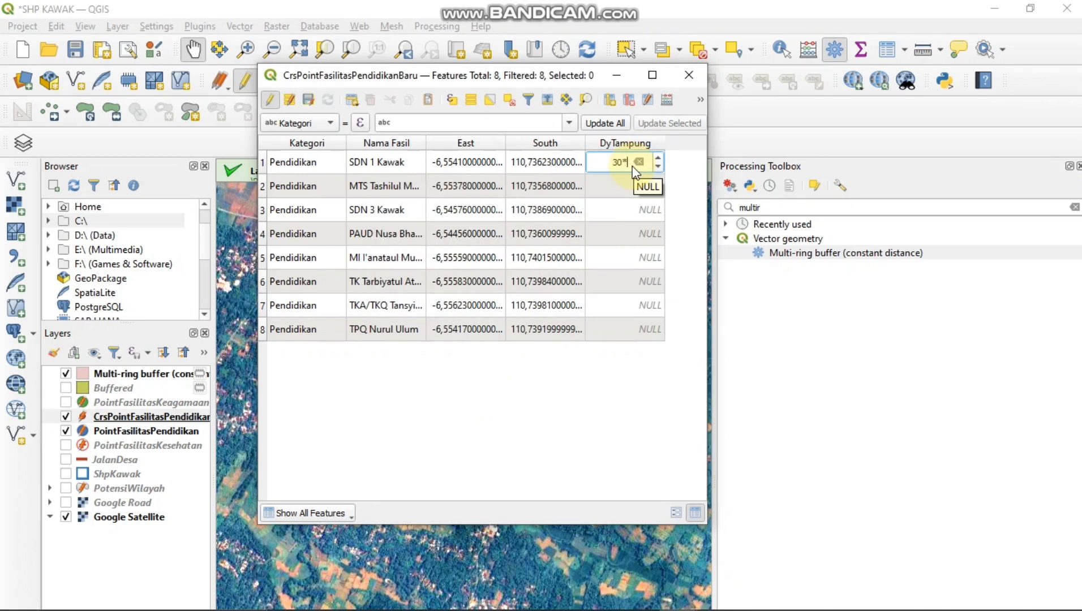
# Set DyTampung to 180 for SDN 1 Kawak and SDN 3 Kawak, 135 for TPQ Nurul Ulum and the TKA/TKQ, and 70 for TK Tarbiyatul
pyautogui.press('Return')
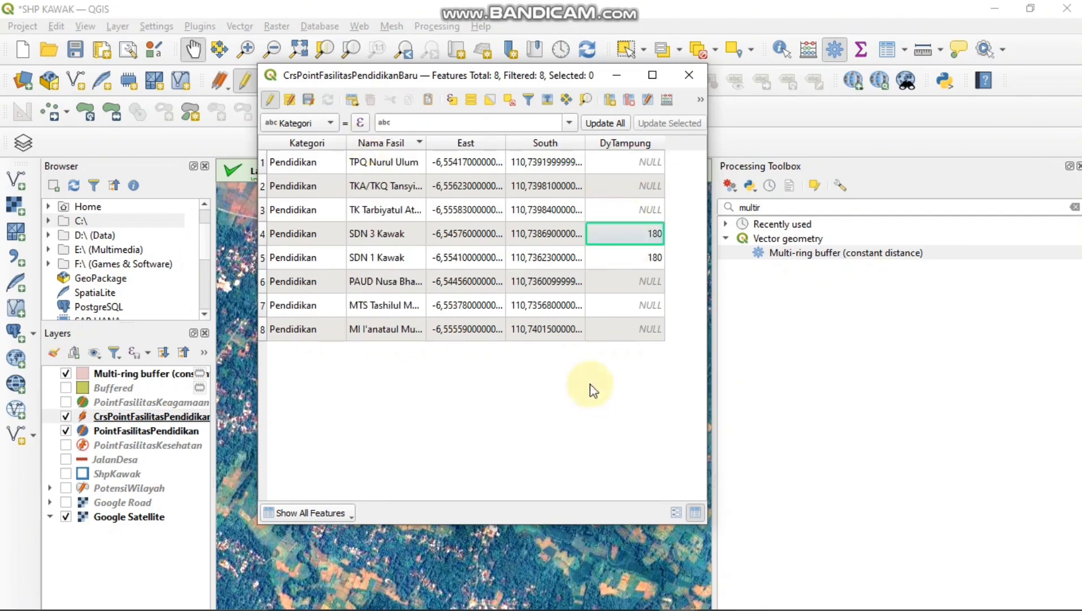
pyautogui.doubleClick(625, 162)
pyautogui.write('135')
pyautogui.press('Return')
pyautogui.doubleClick(625, 185)
pyautogui.write('135')
pyautogui.press('Return')
pyautogui.doubleClick(633, 211)
pyautogui.write('70')
pyautogui.press('Return')
# Set DyTampung to 70 for PAUD Nusa, 210 for MTS Tashilul and 180 for MI I'anataul, and add an integer field KuotaMax
pyautogui.doubleClick(634, 282)
pyautogui.write('70')
pyautogui.press('Return')
pyautogui.doubleClick(614, 307)
pyautogui.write('35*6')
pyautogui.press('BackSpace')
pyautogui.write('6')
pyautogui.press('Return')
pyautogui.doubleClick(640, 328)
pyautogui.write('180')
pyautogui.press('Return')
pyautogui.press('Return')
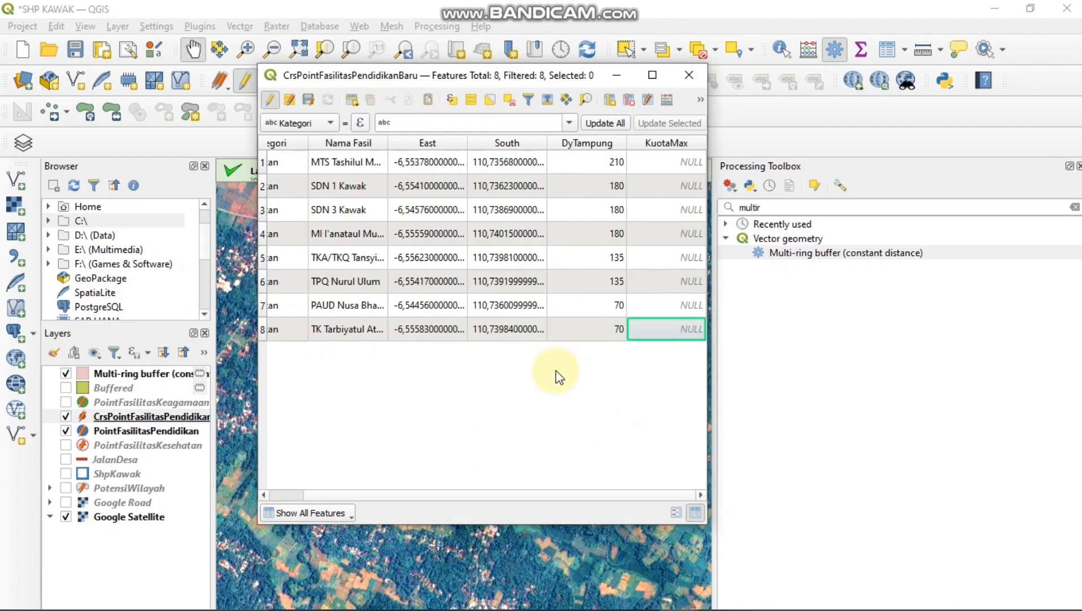
# Update the existing KuotaMax field for all features with the field calculator expression max("DyTampung" * 0.70)
pyautogui.click(665, 102)
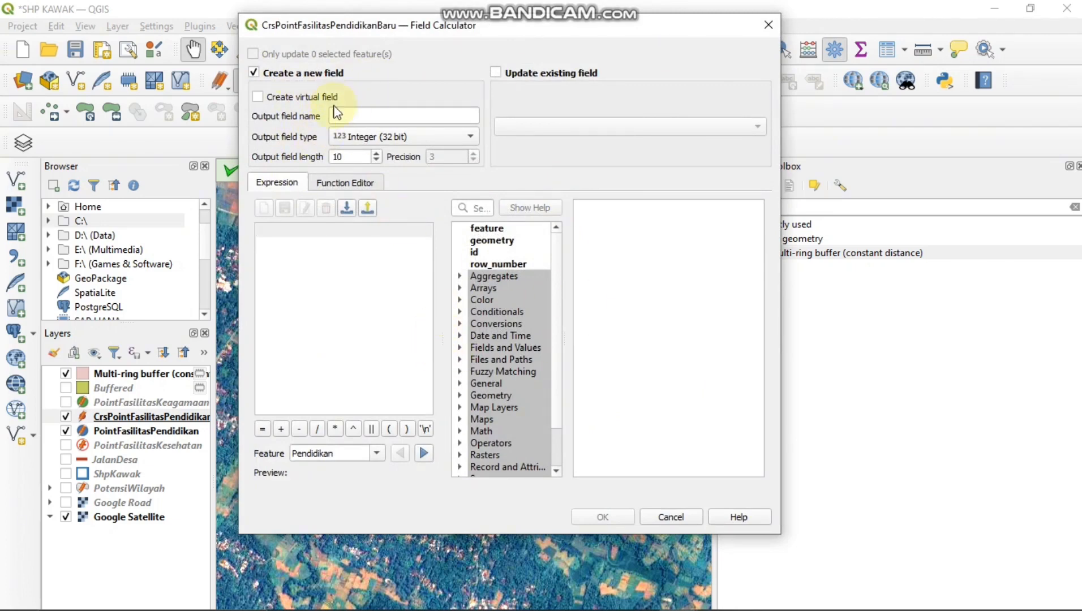
pyautogui.click(494, 72)
pyautogui.click(531, 126)
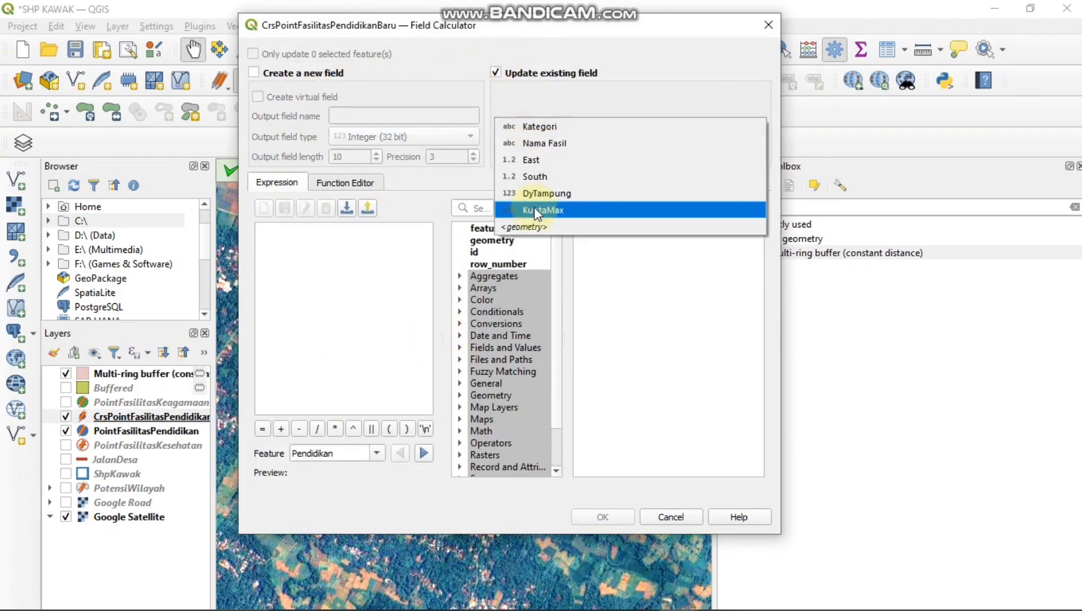
pyautogui.click(540, 212)
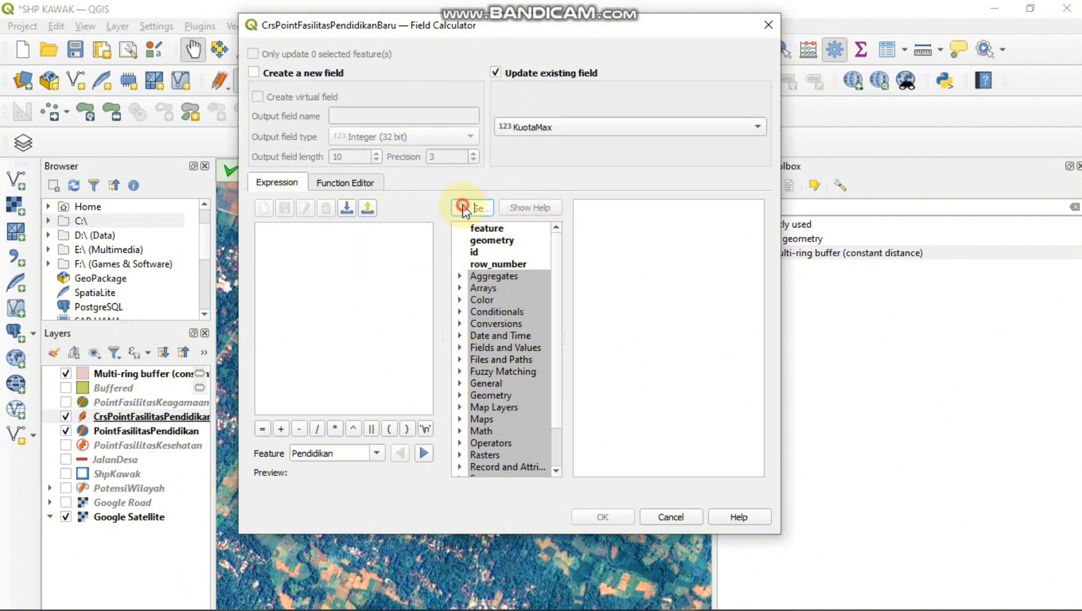
pyautogui.write('max')
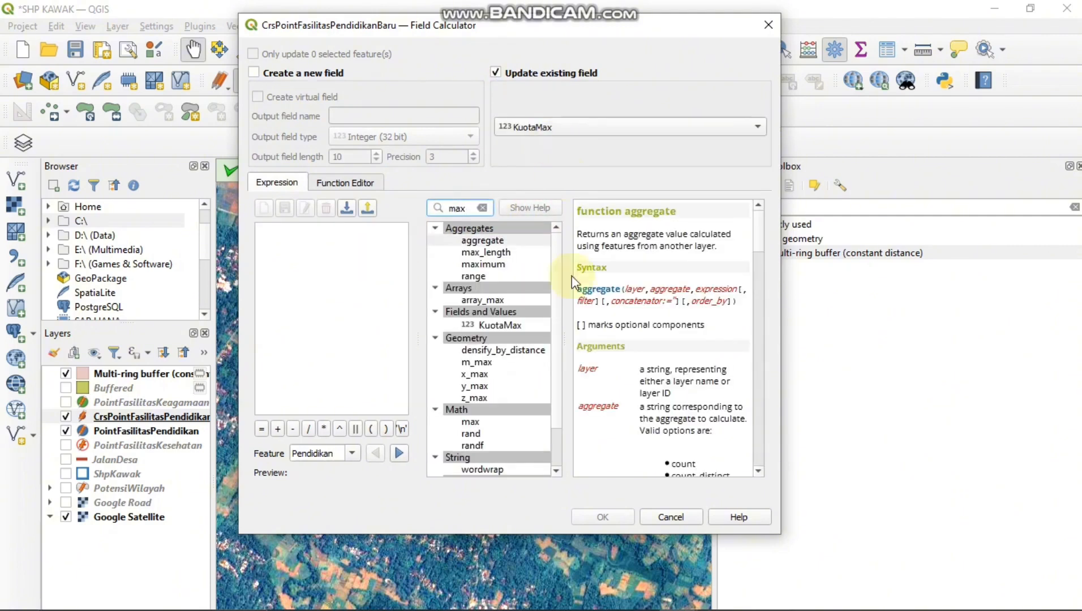
pyautogui.doubleClick(469, 421)
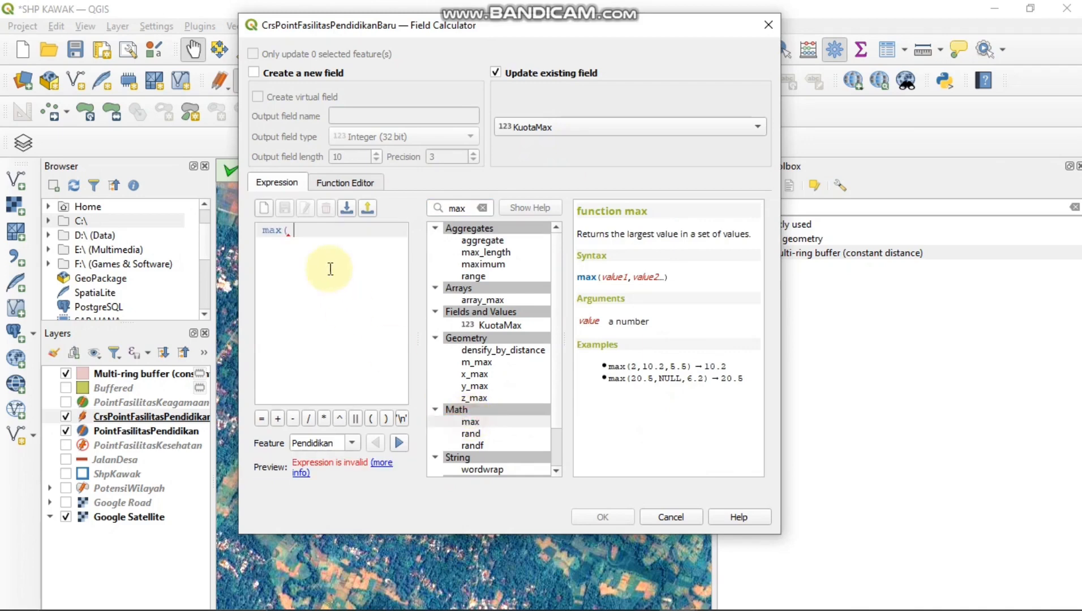
pyautogui.write('"DyTampung" * 0.70)')
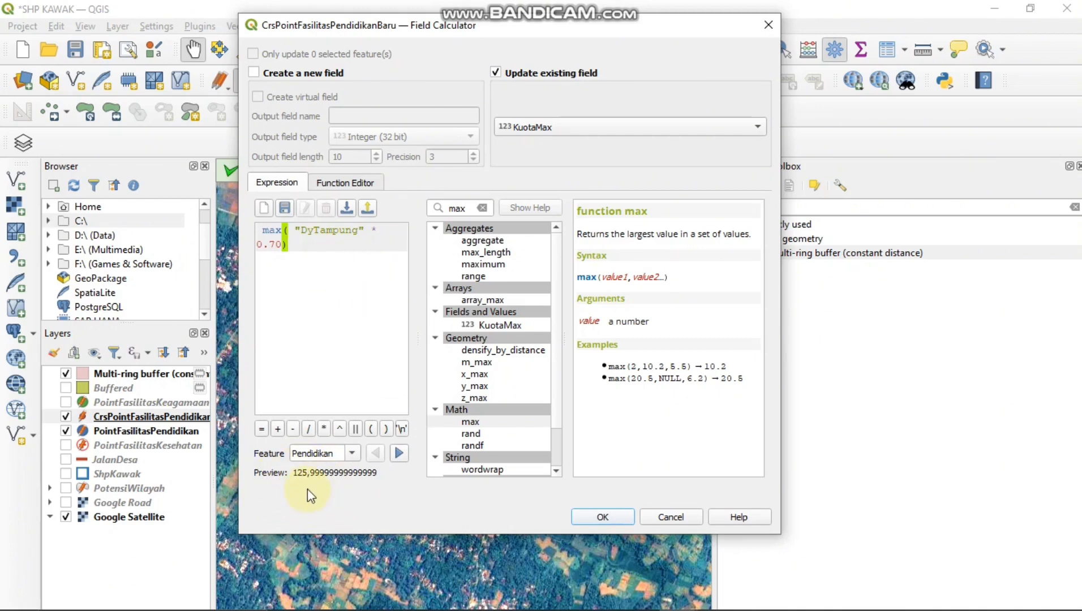
pyautogui.click(615, 516)
pyautogui.click(389, 487)
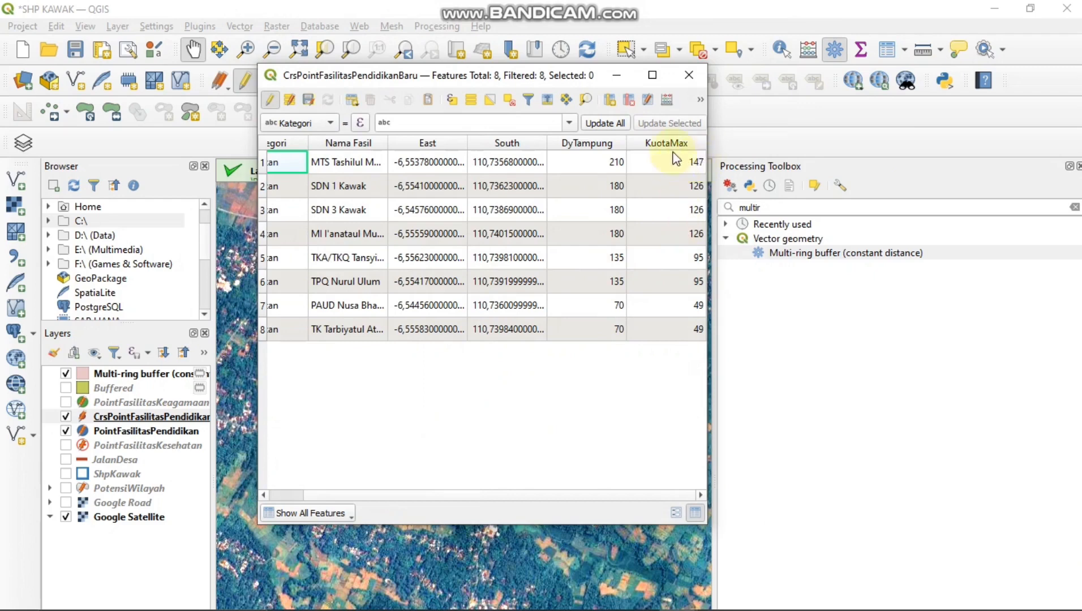